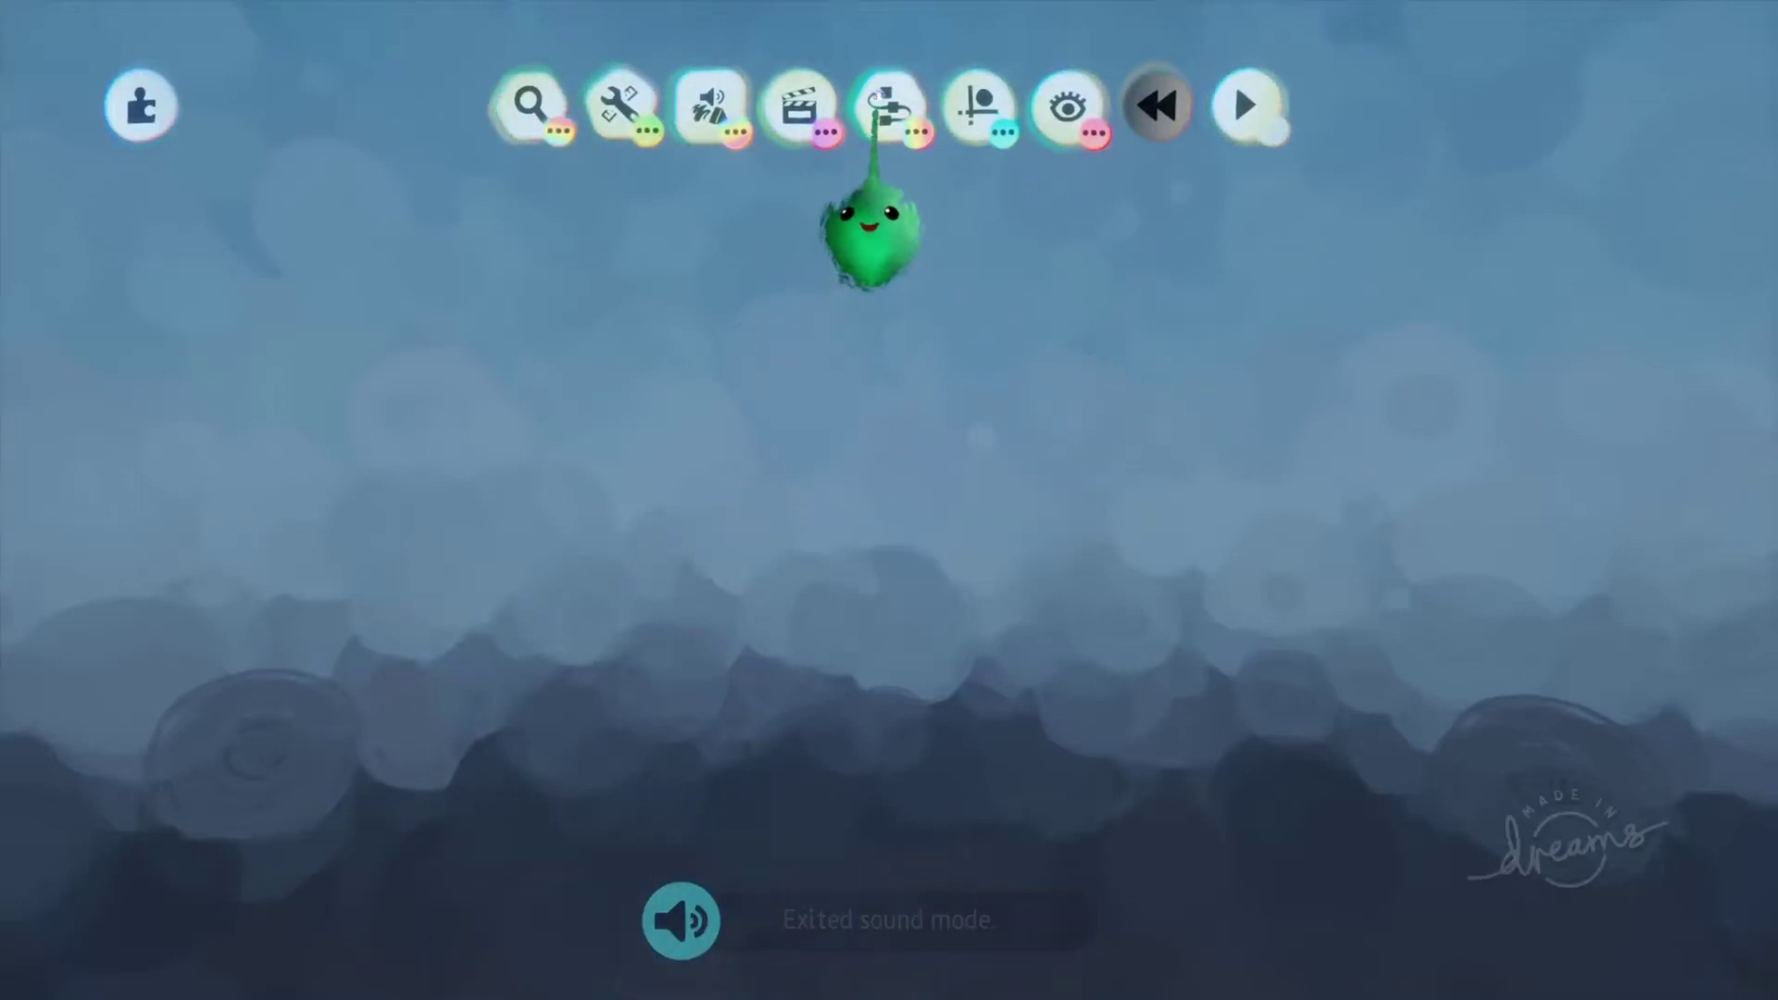
Step: Place a Microchip in the empty scene and open its canvas
click(889, 105)
click(1039, 194)
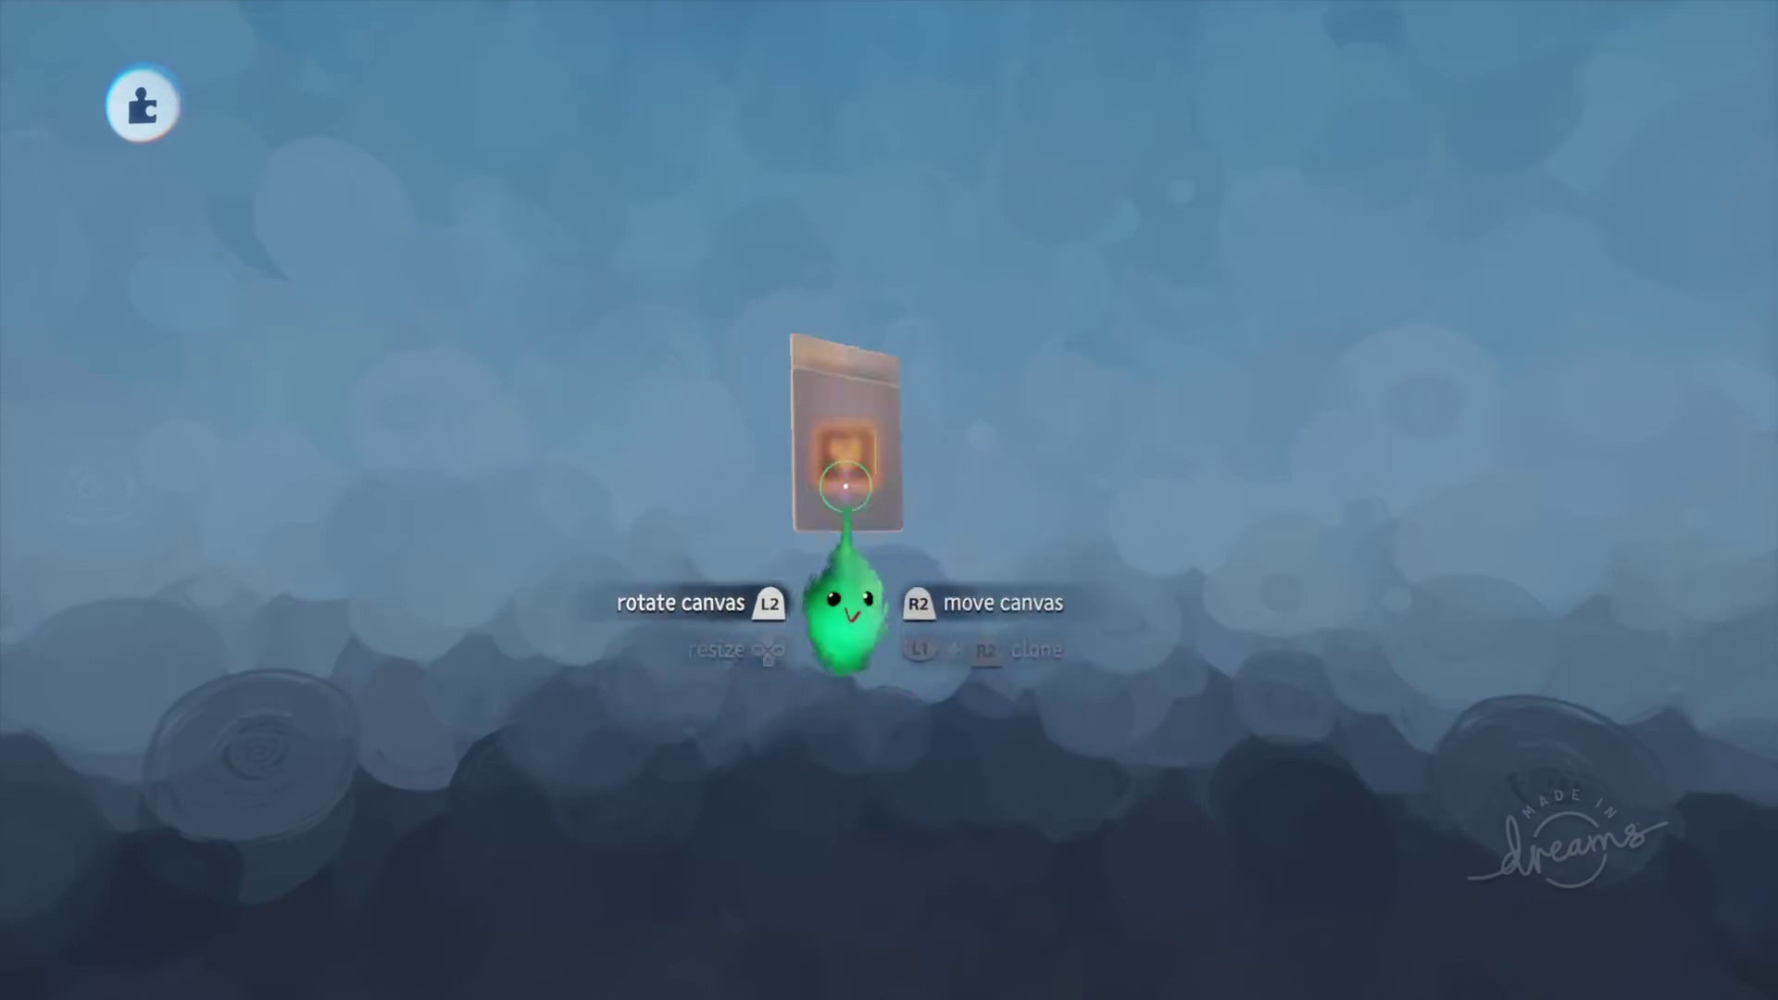
click(846, 485)
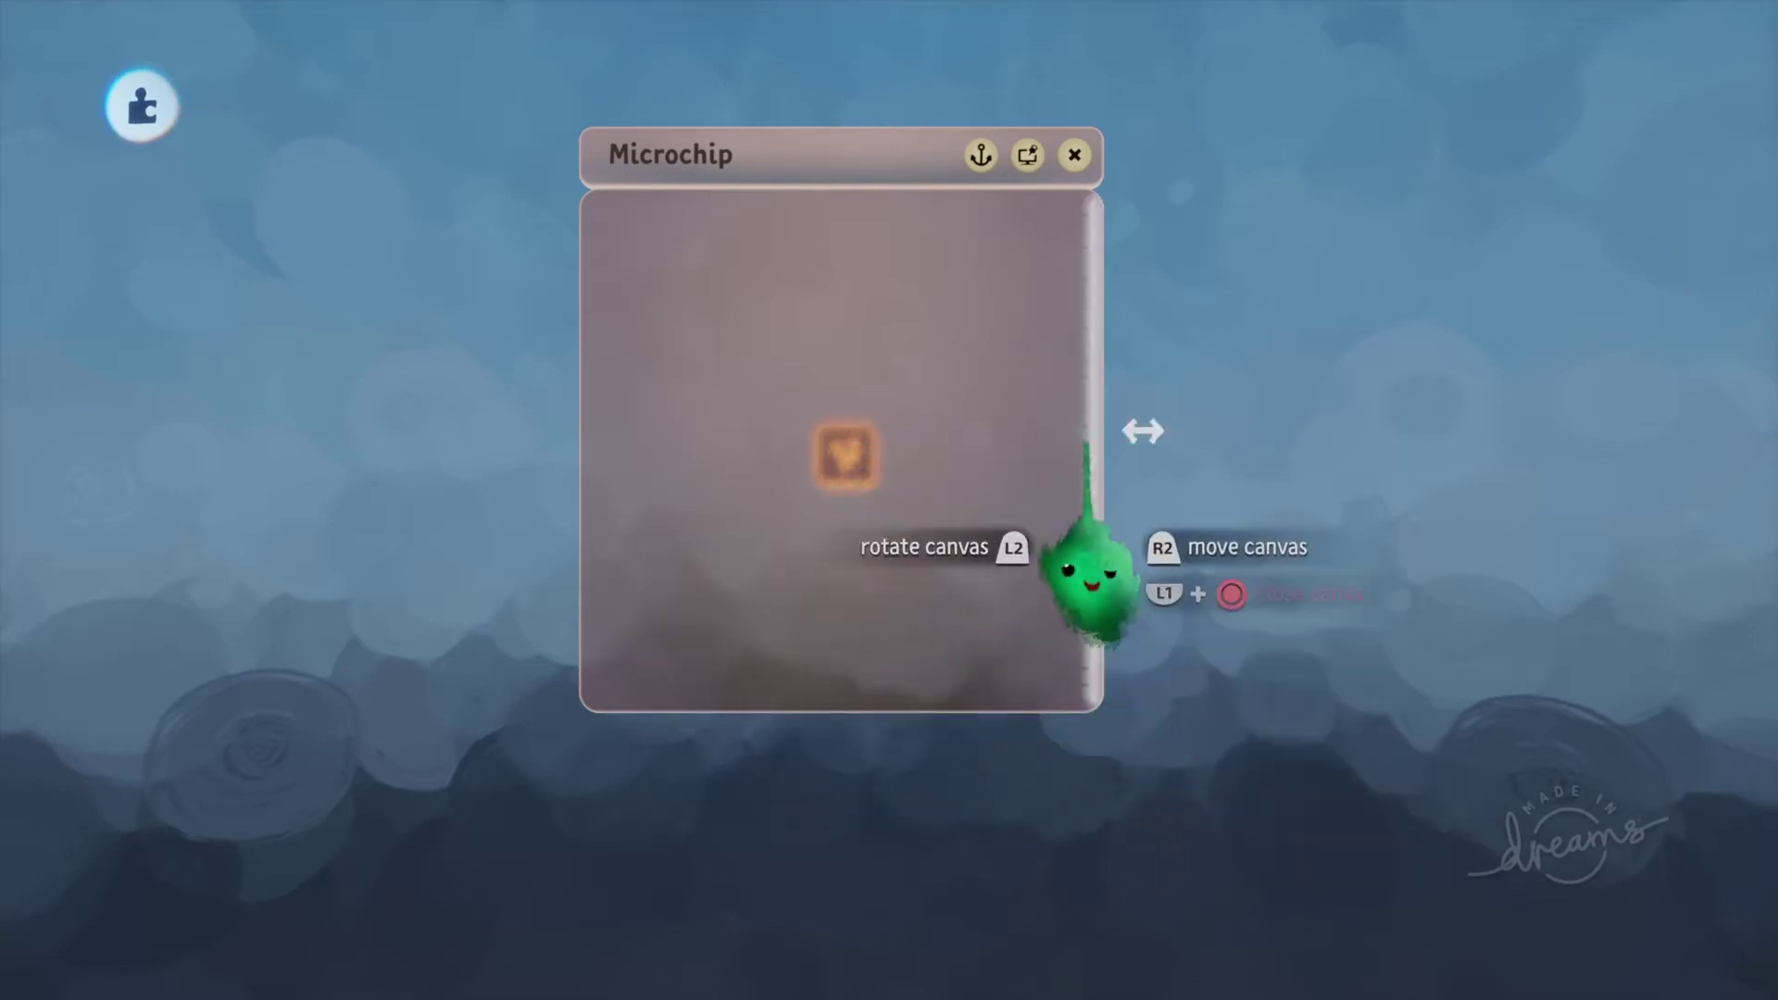
Step: Widen and heighten the Microchip canvas to make room for more gadgets
scroll(849, 544, up, 3)
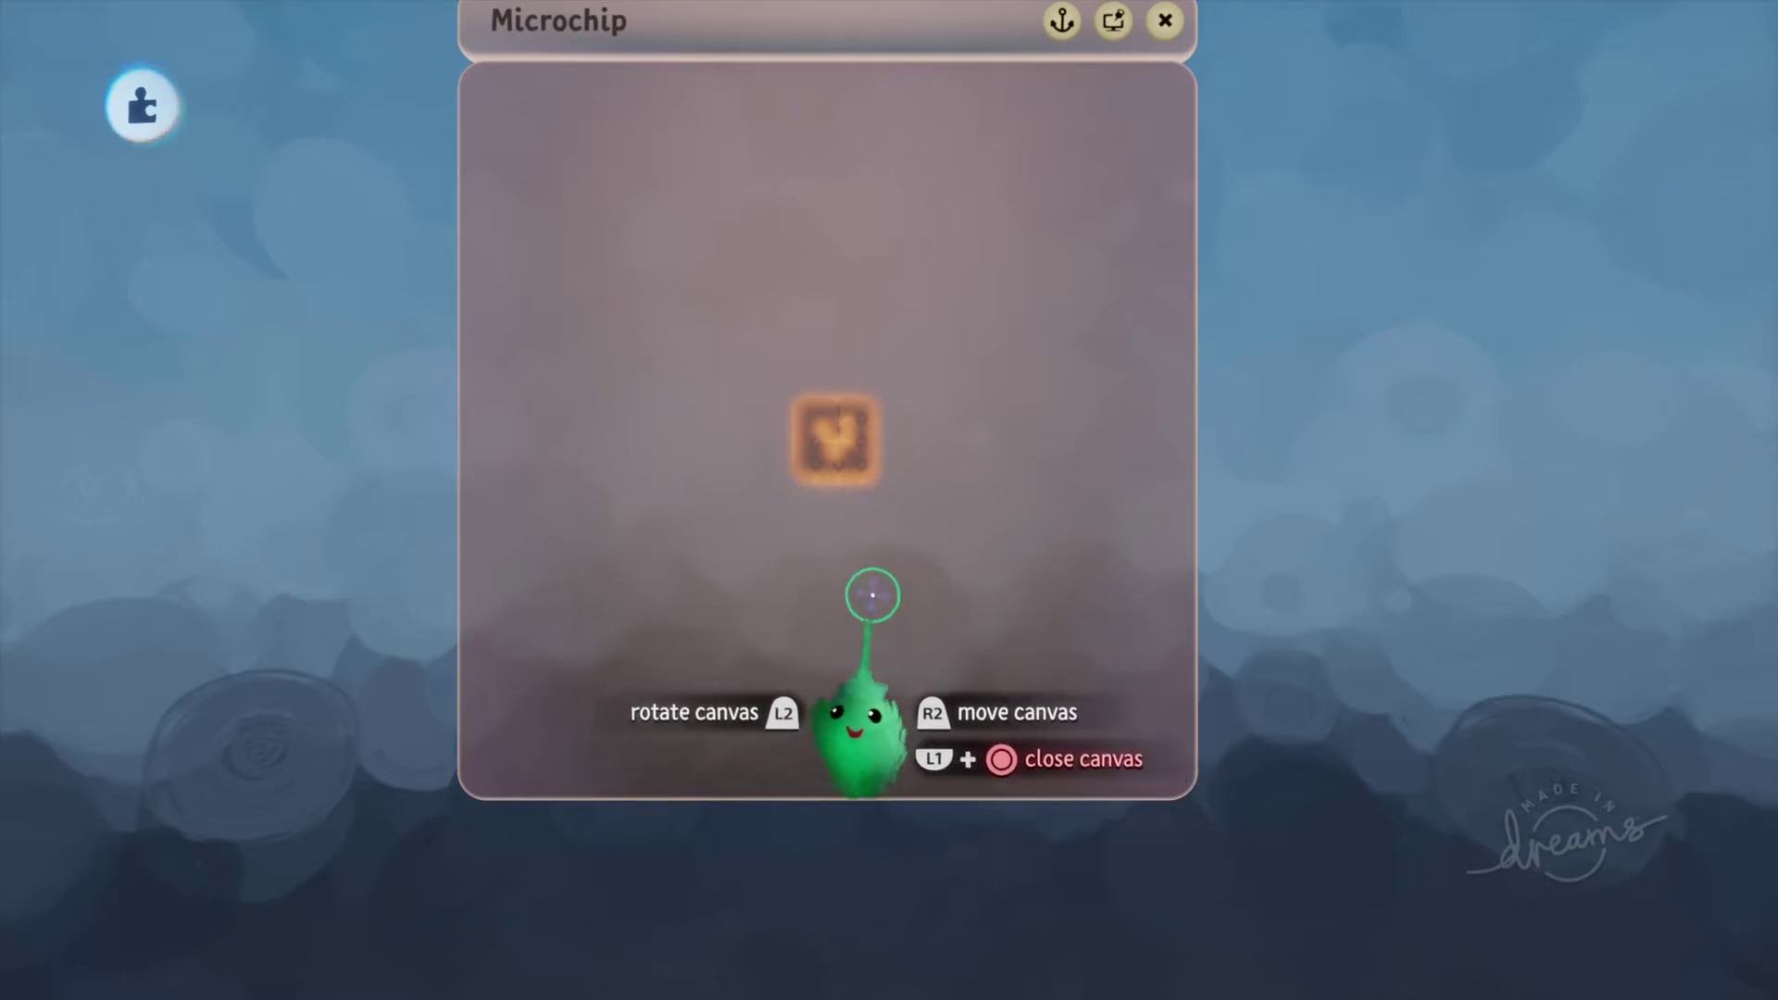
scroll(822, 411, down, 2)
drag(1135, 440, 1453, 473)
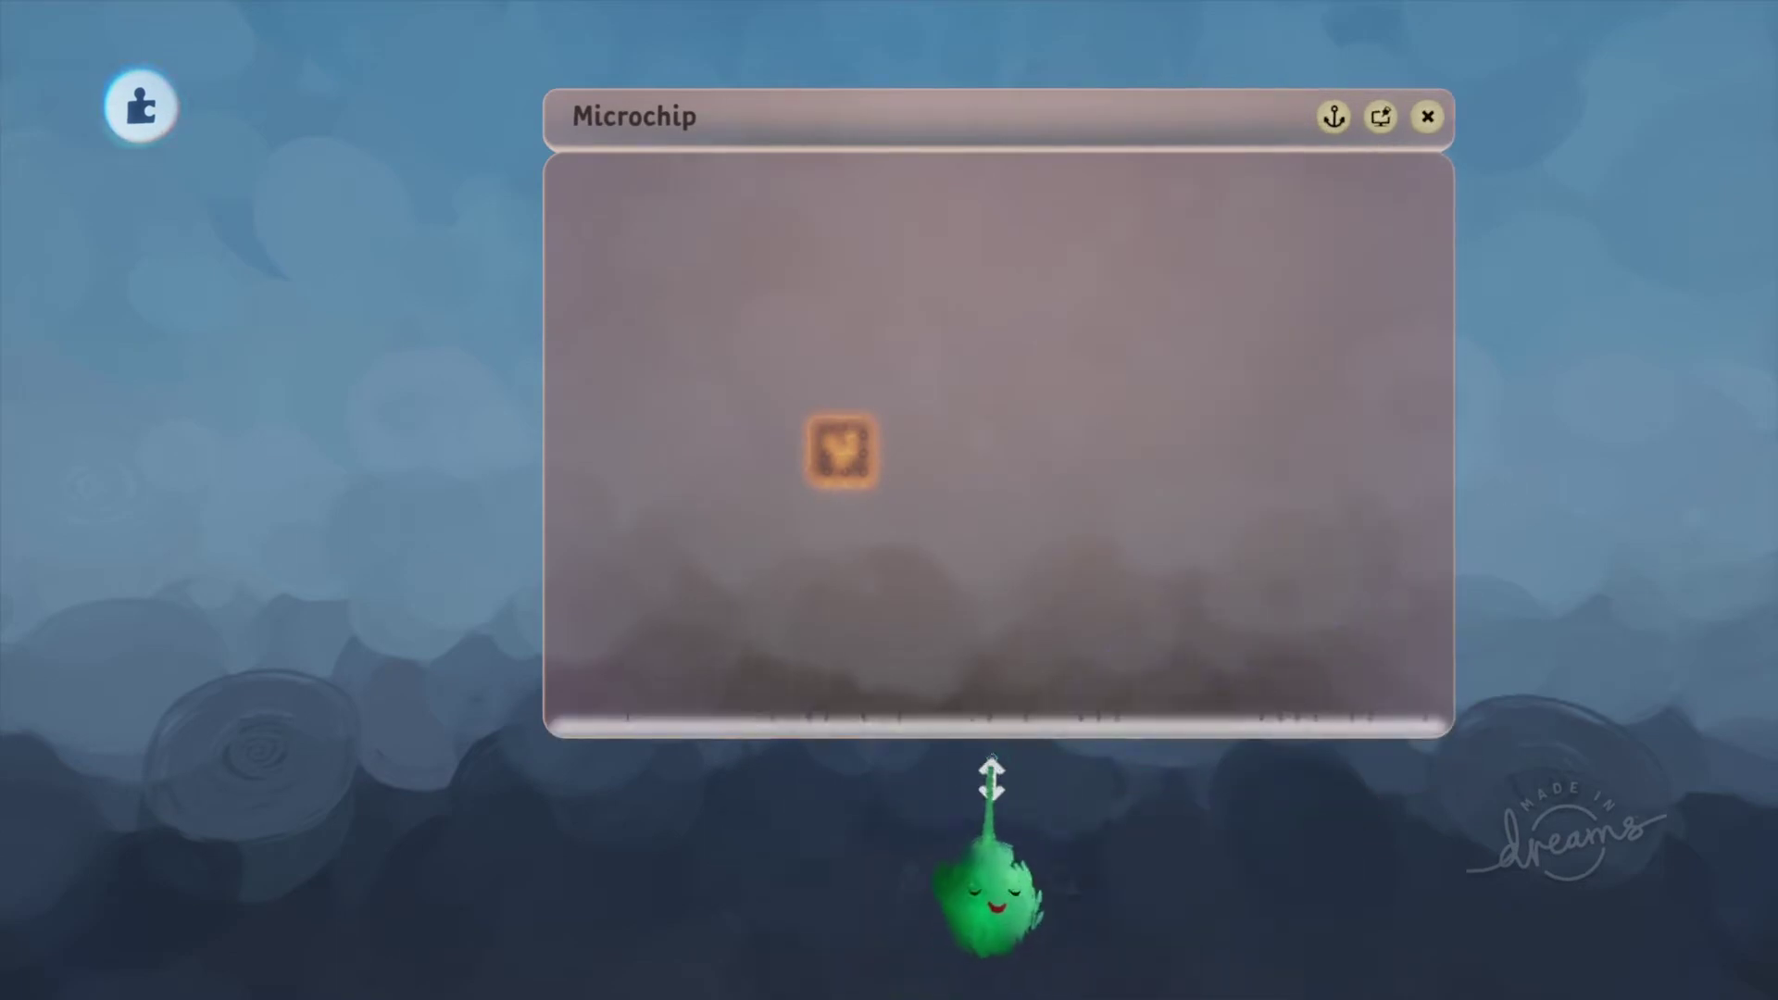
drag(991, 773, 1005, 996)
drag(500, 643, 209, 616)
scroll(537, 606, down, 2)
drag(527, 611, 591, 713)
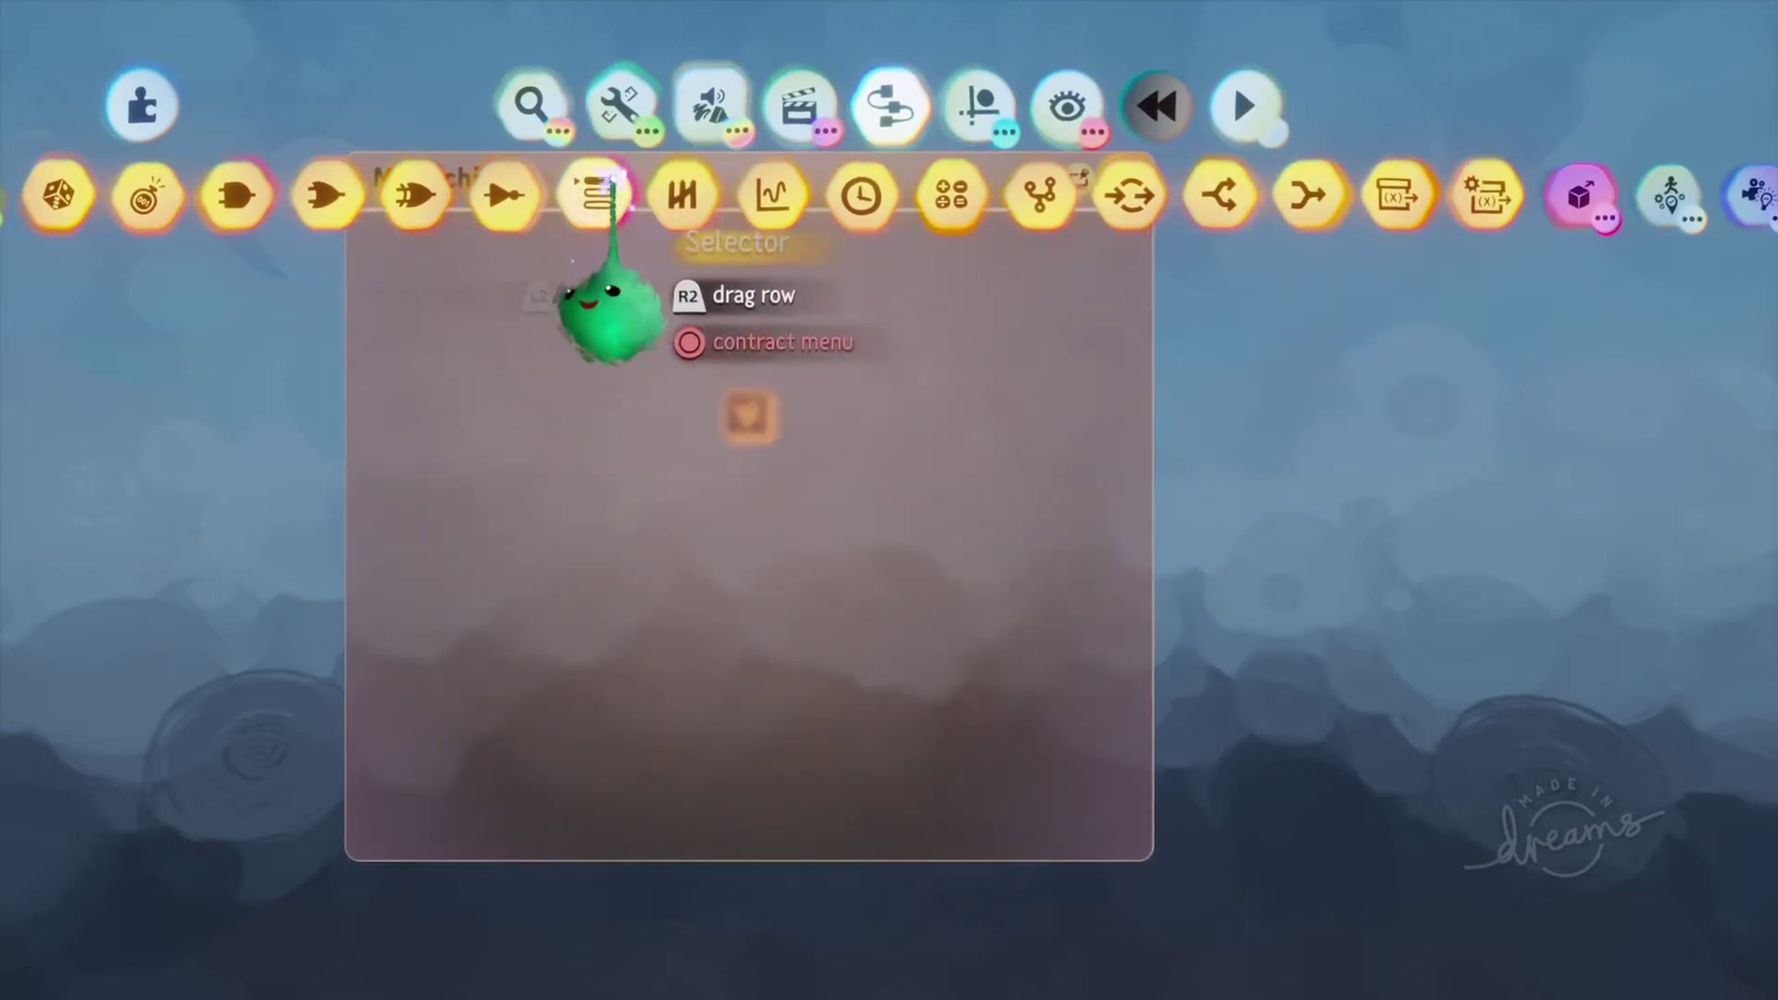
Step: Place a 10-port Selector and a Timeline beside it in the Microchip, leaving the Timeline's canvas closed
click(595, 194)
click(678, 380)
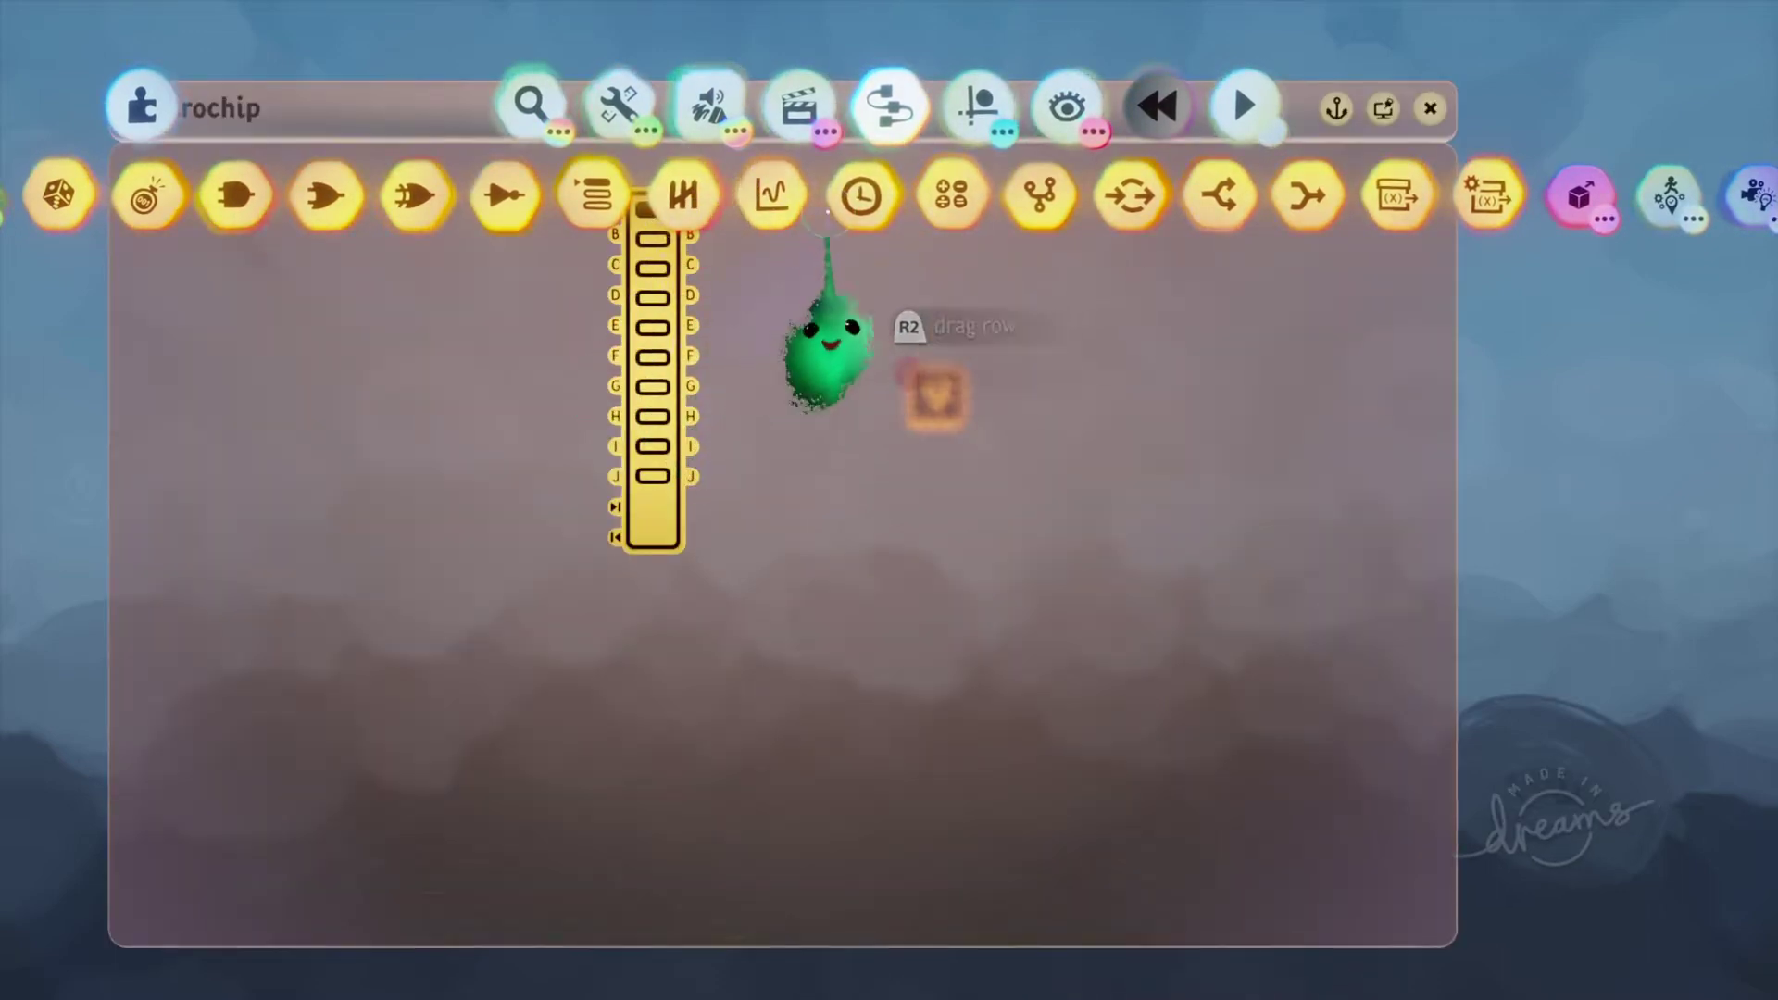
click(800, 104)
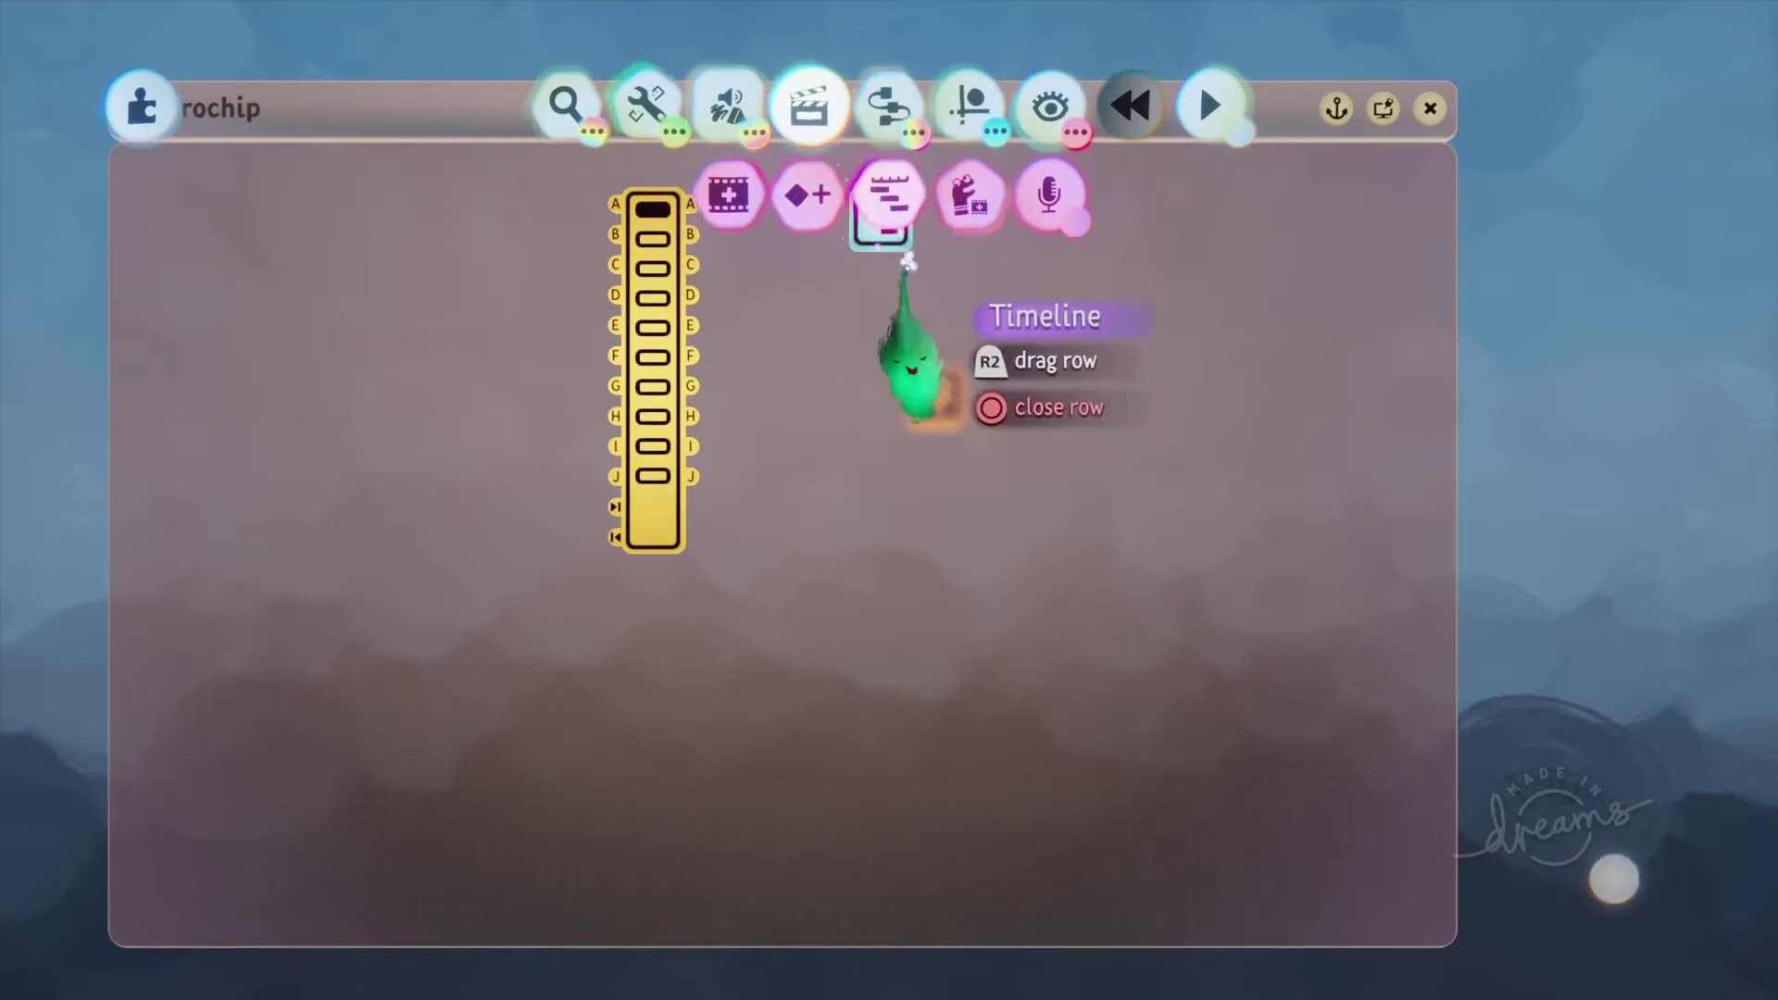
click(889, 194)
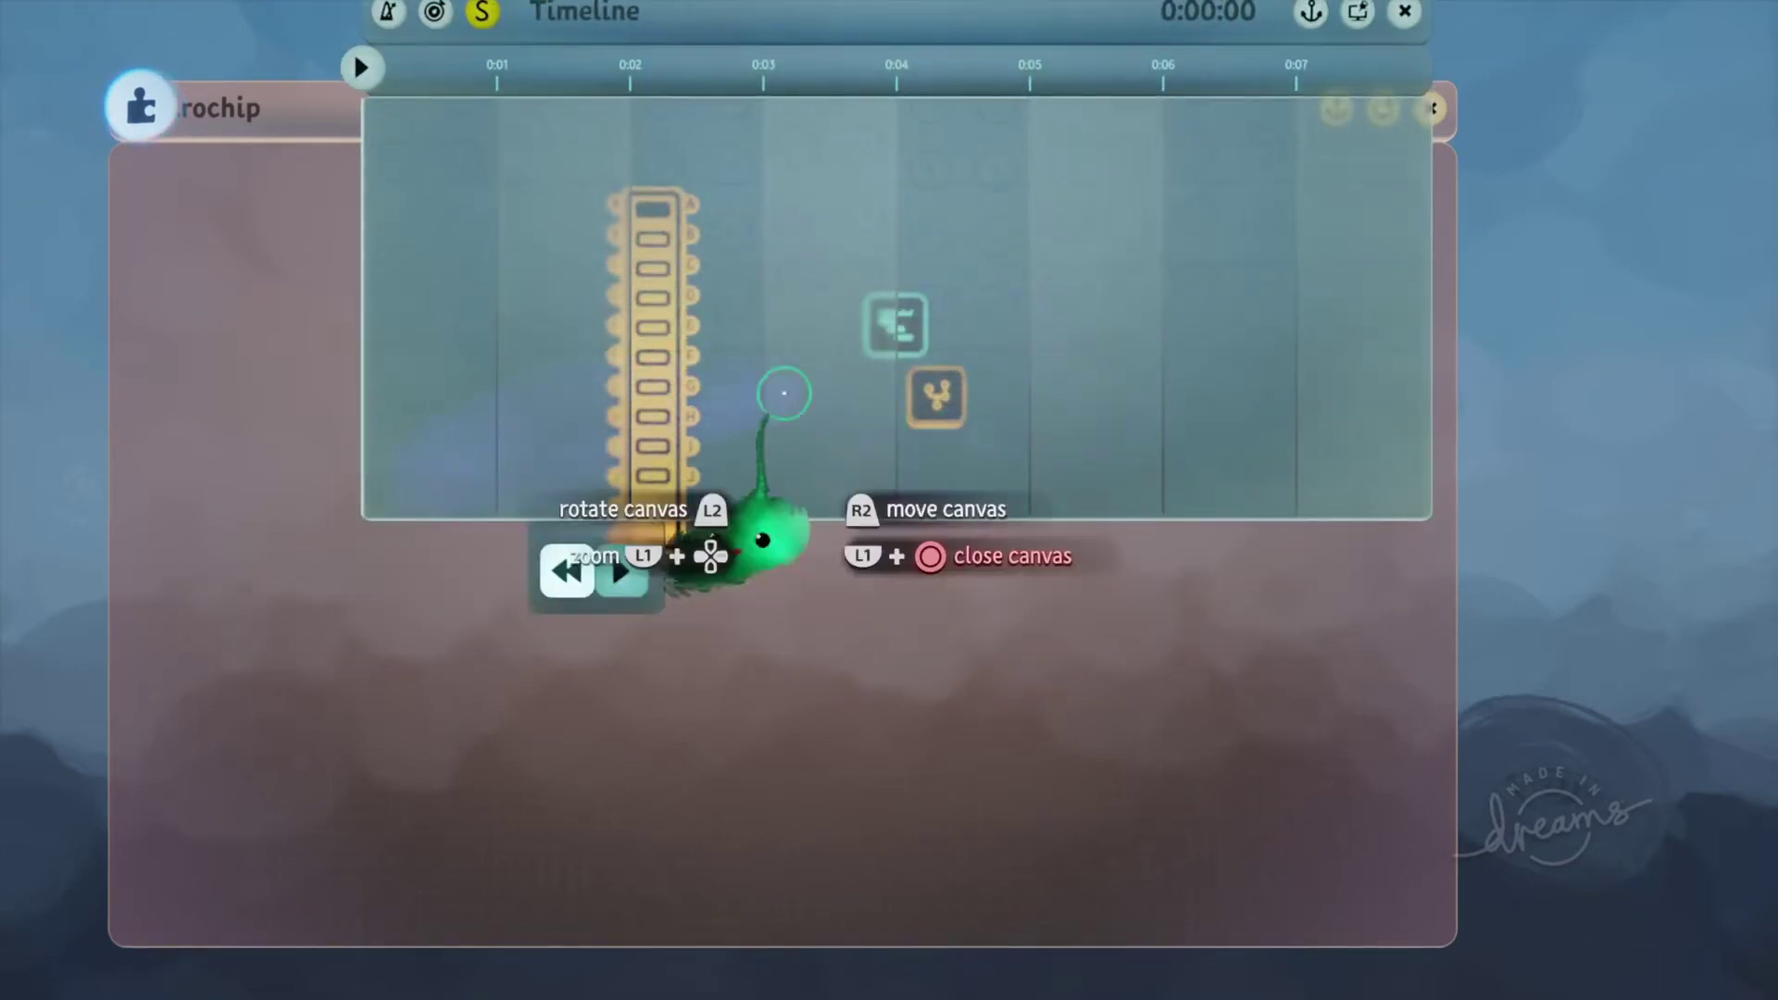
key(Escape)
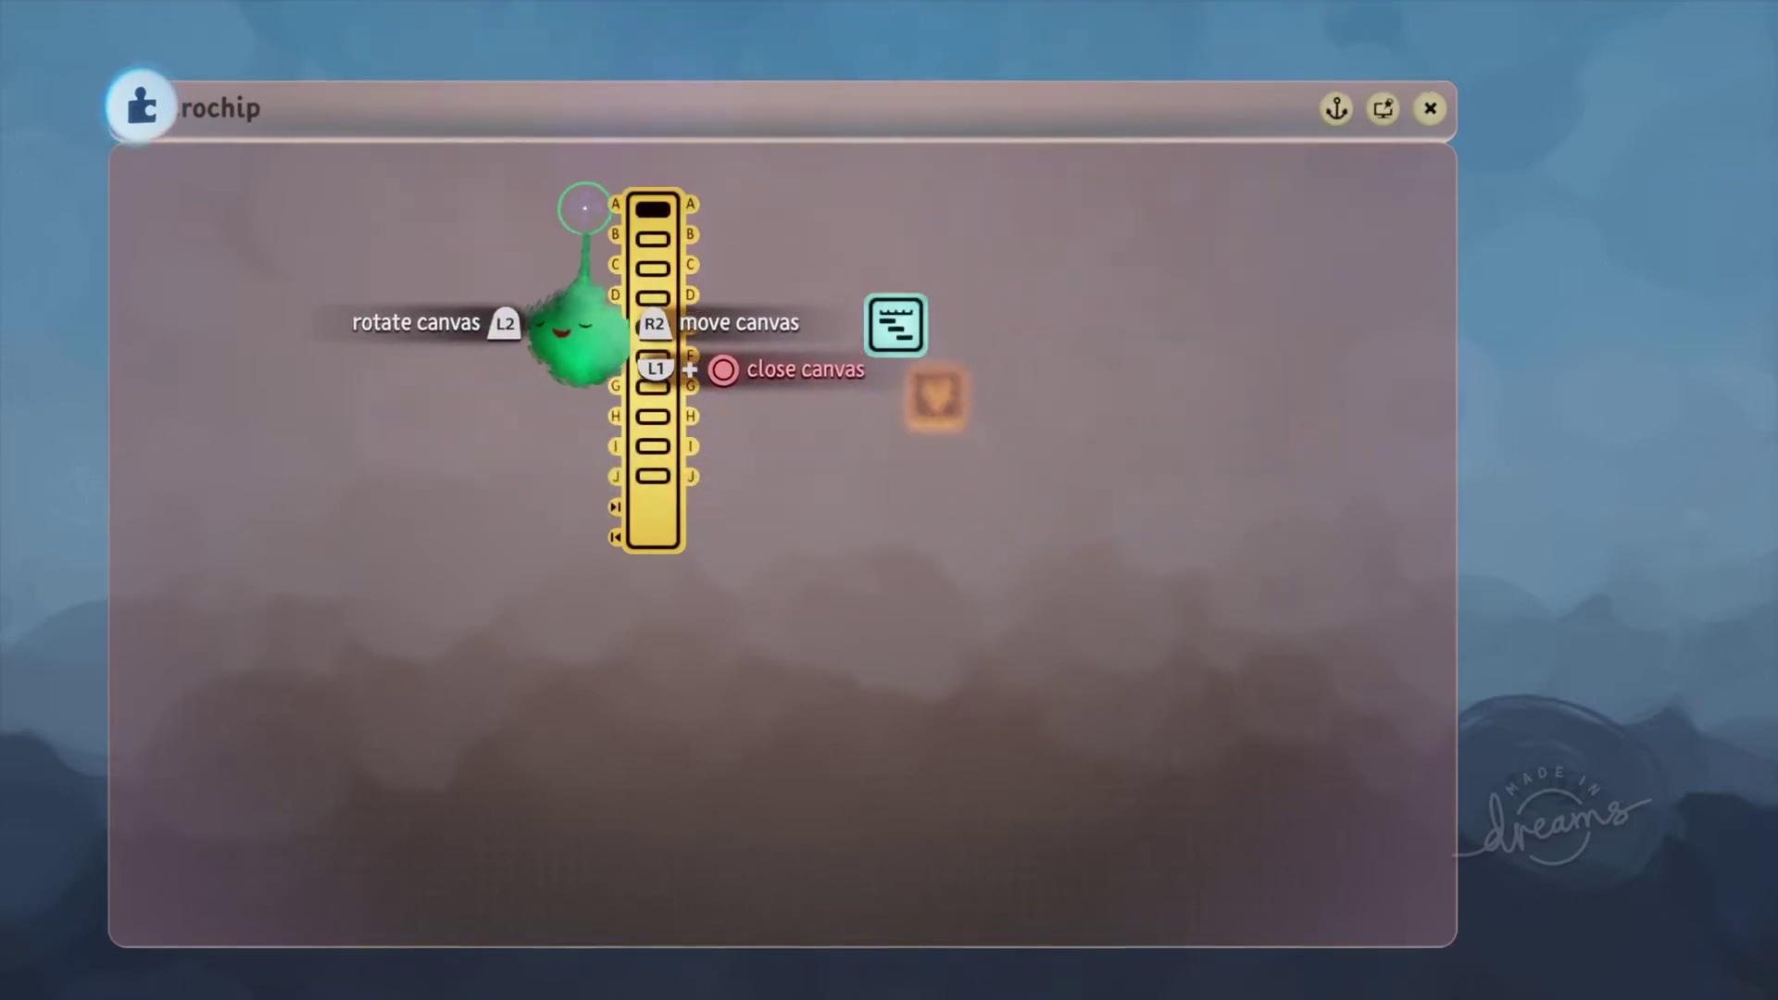
drag(970, 359, 956, 359)
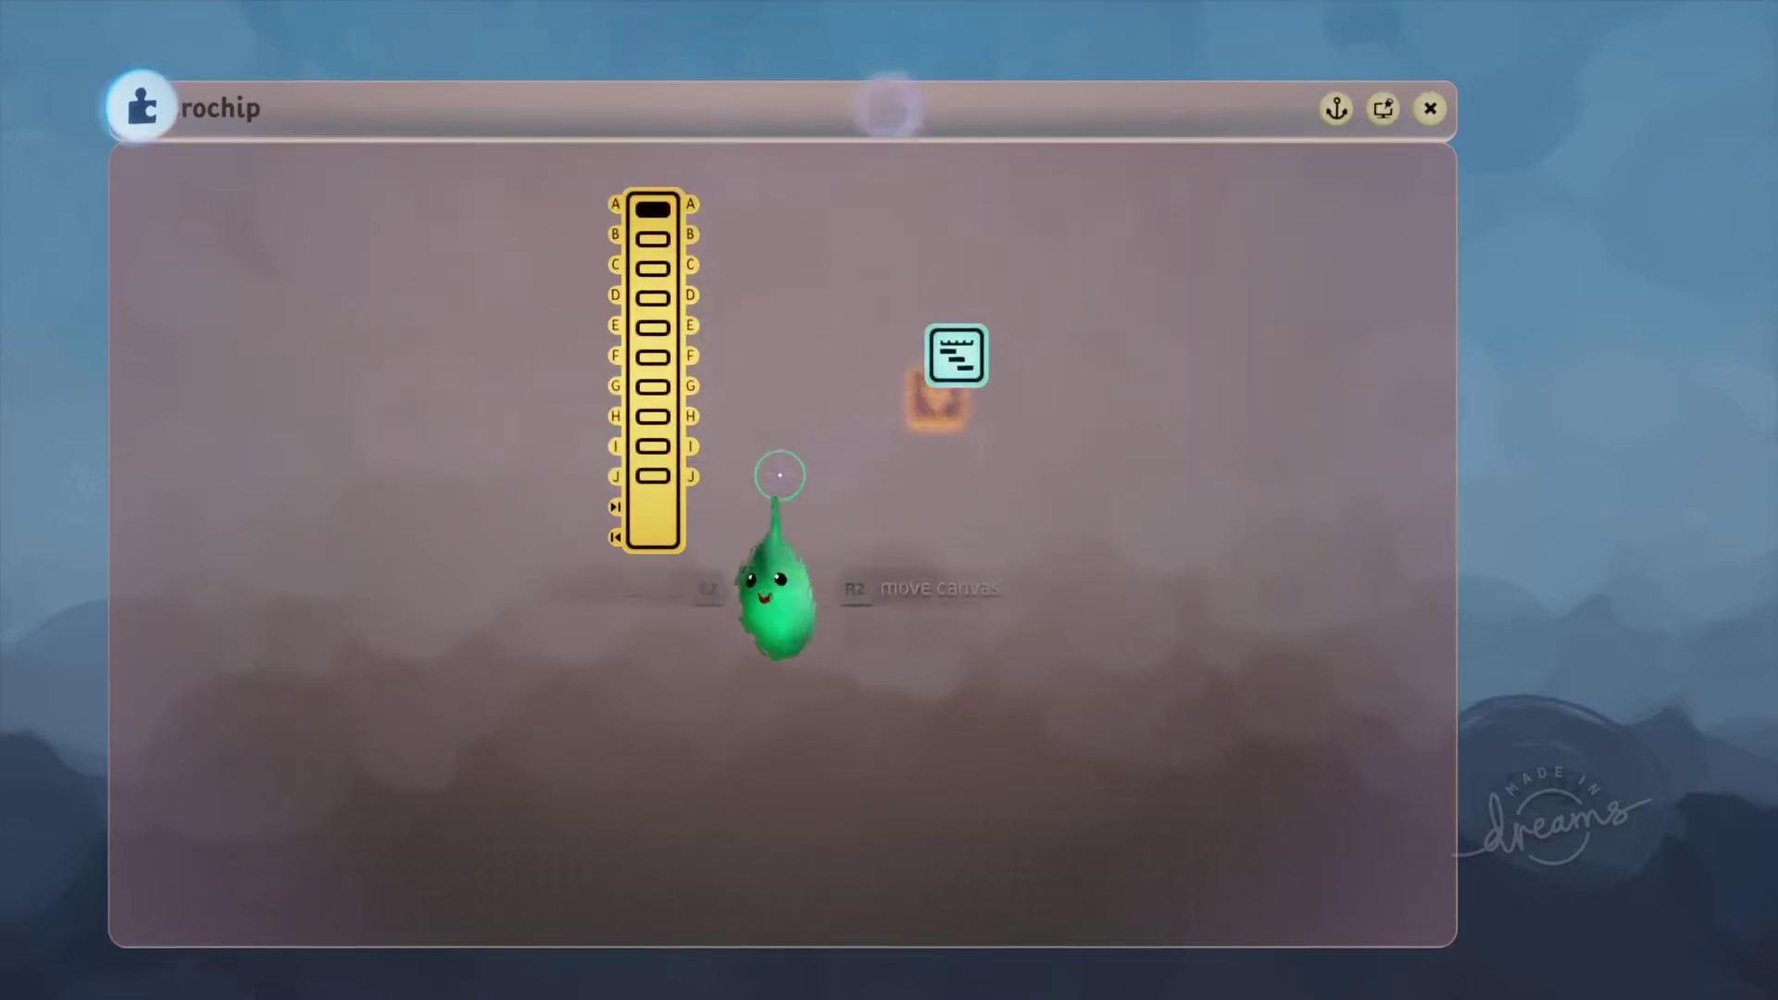
Step: Add a Calculator gadget between the Selector and the Timeline, below them, and close the Timeline's canvas
click(889, 107)
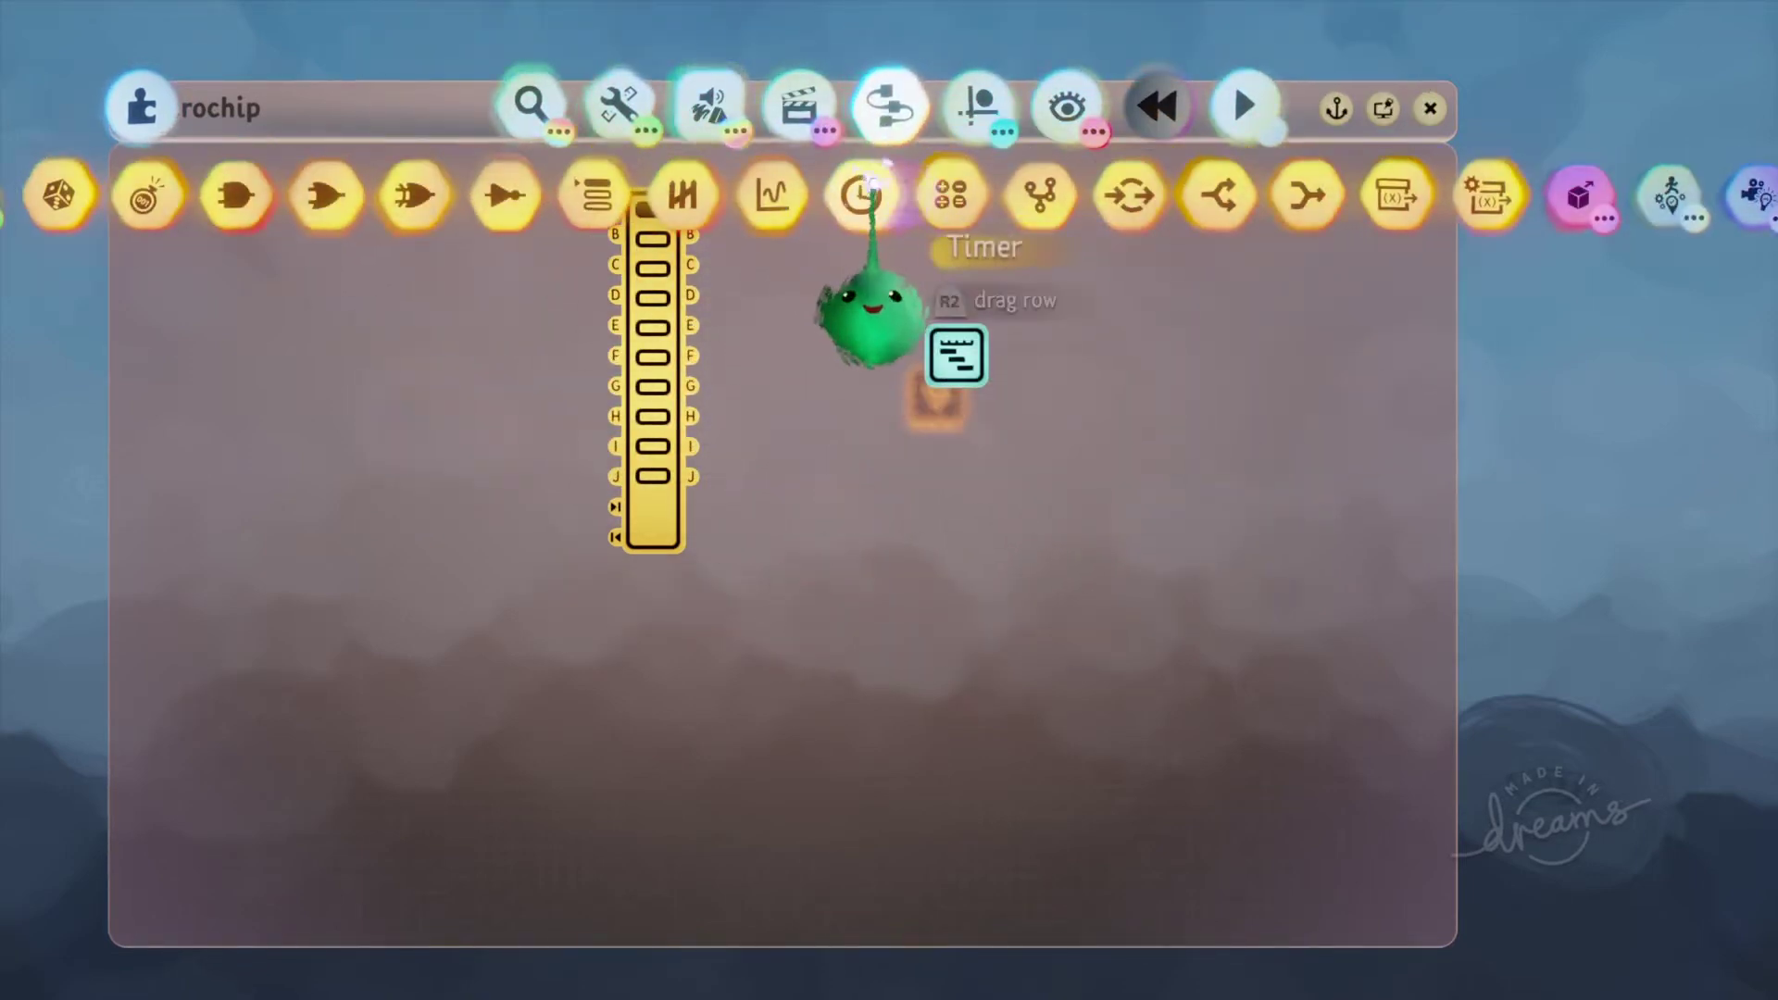
click(951, 178)
click(943, 432)
click(951, 370)
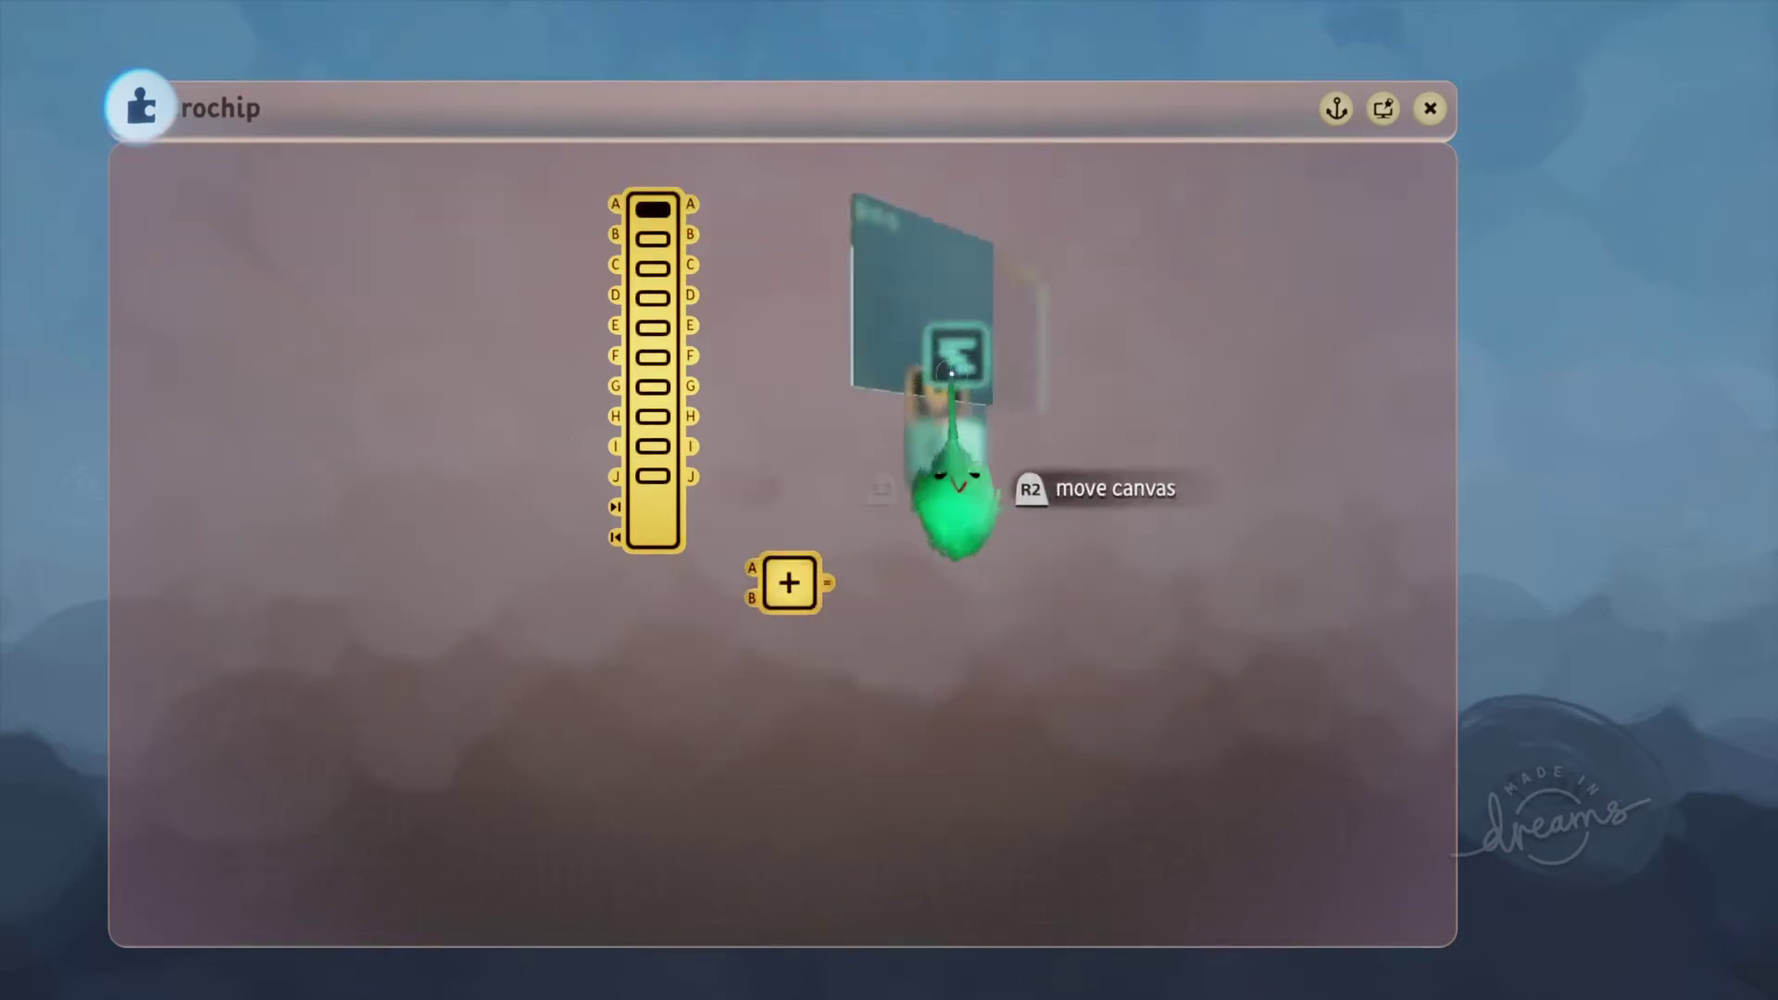
drag(825, 405, 1014, 398)
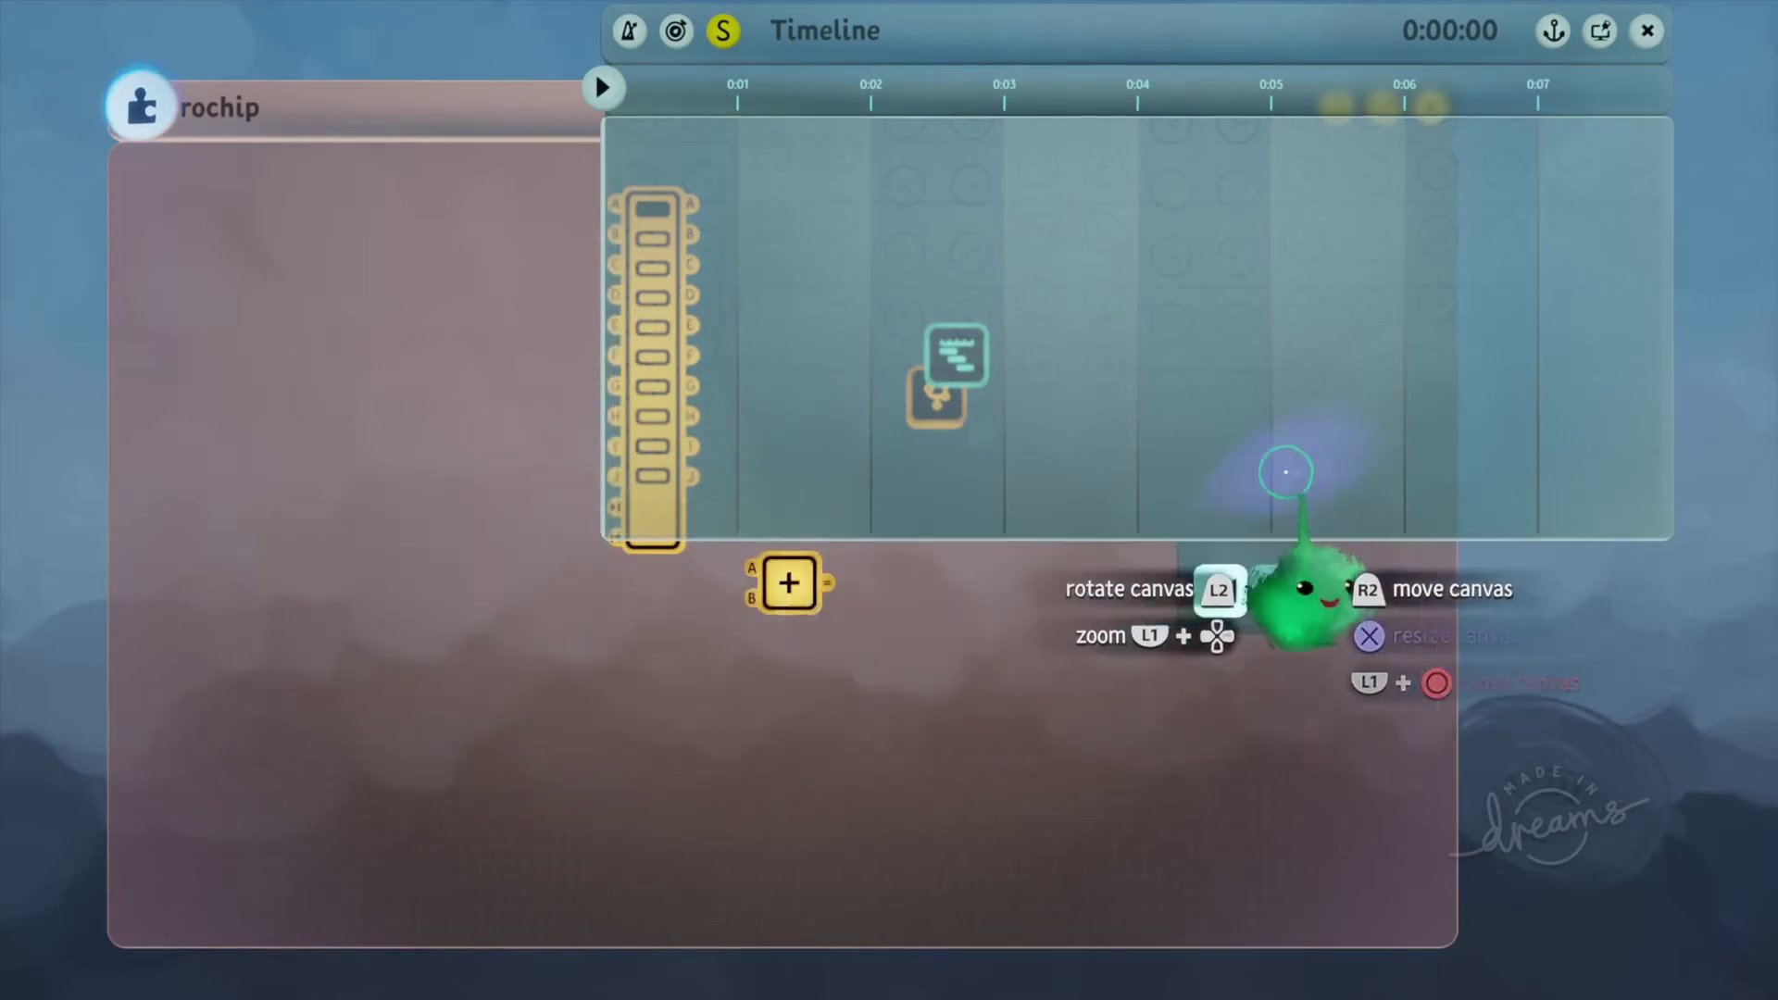
key(Escape)
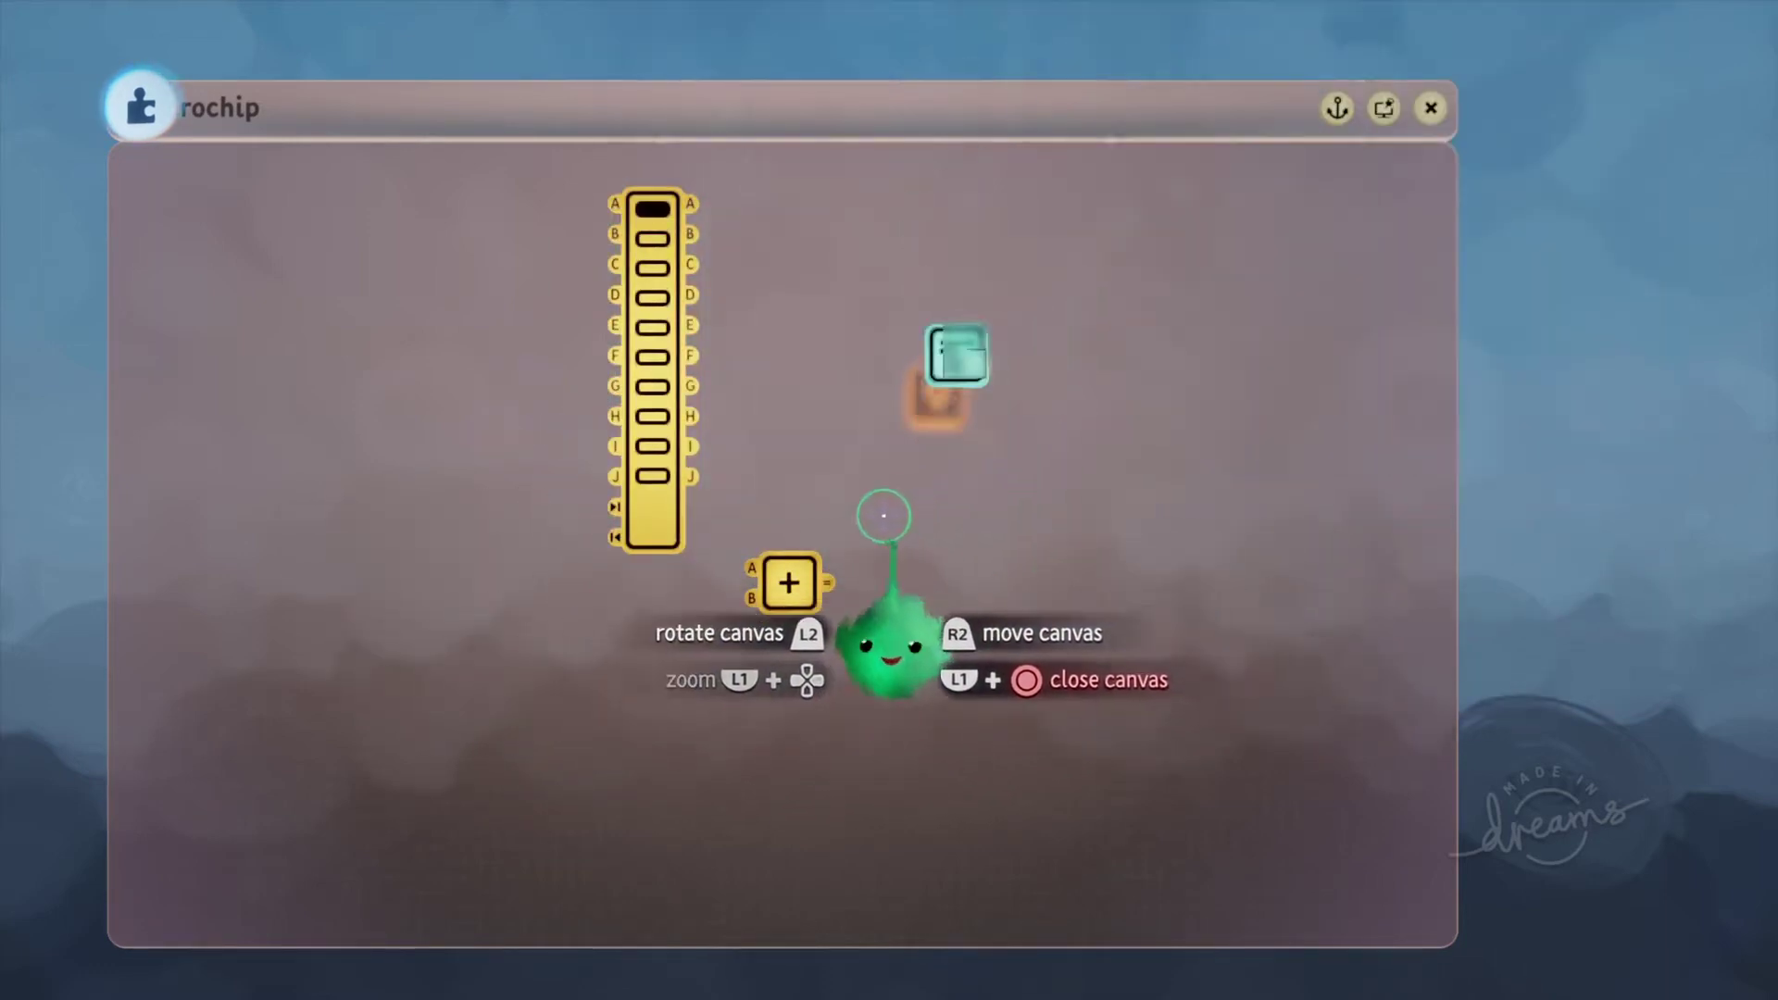
scroll(881, 516, up, 1)
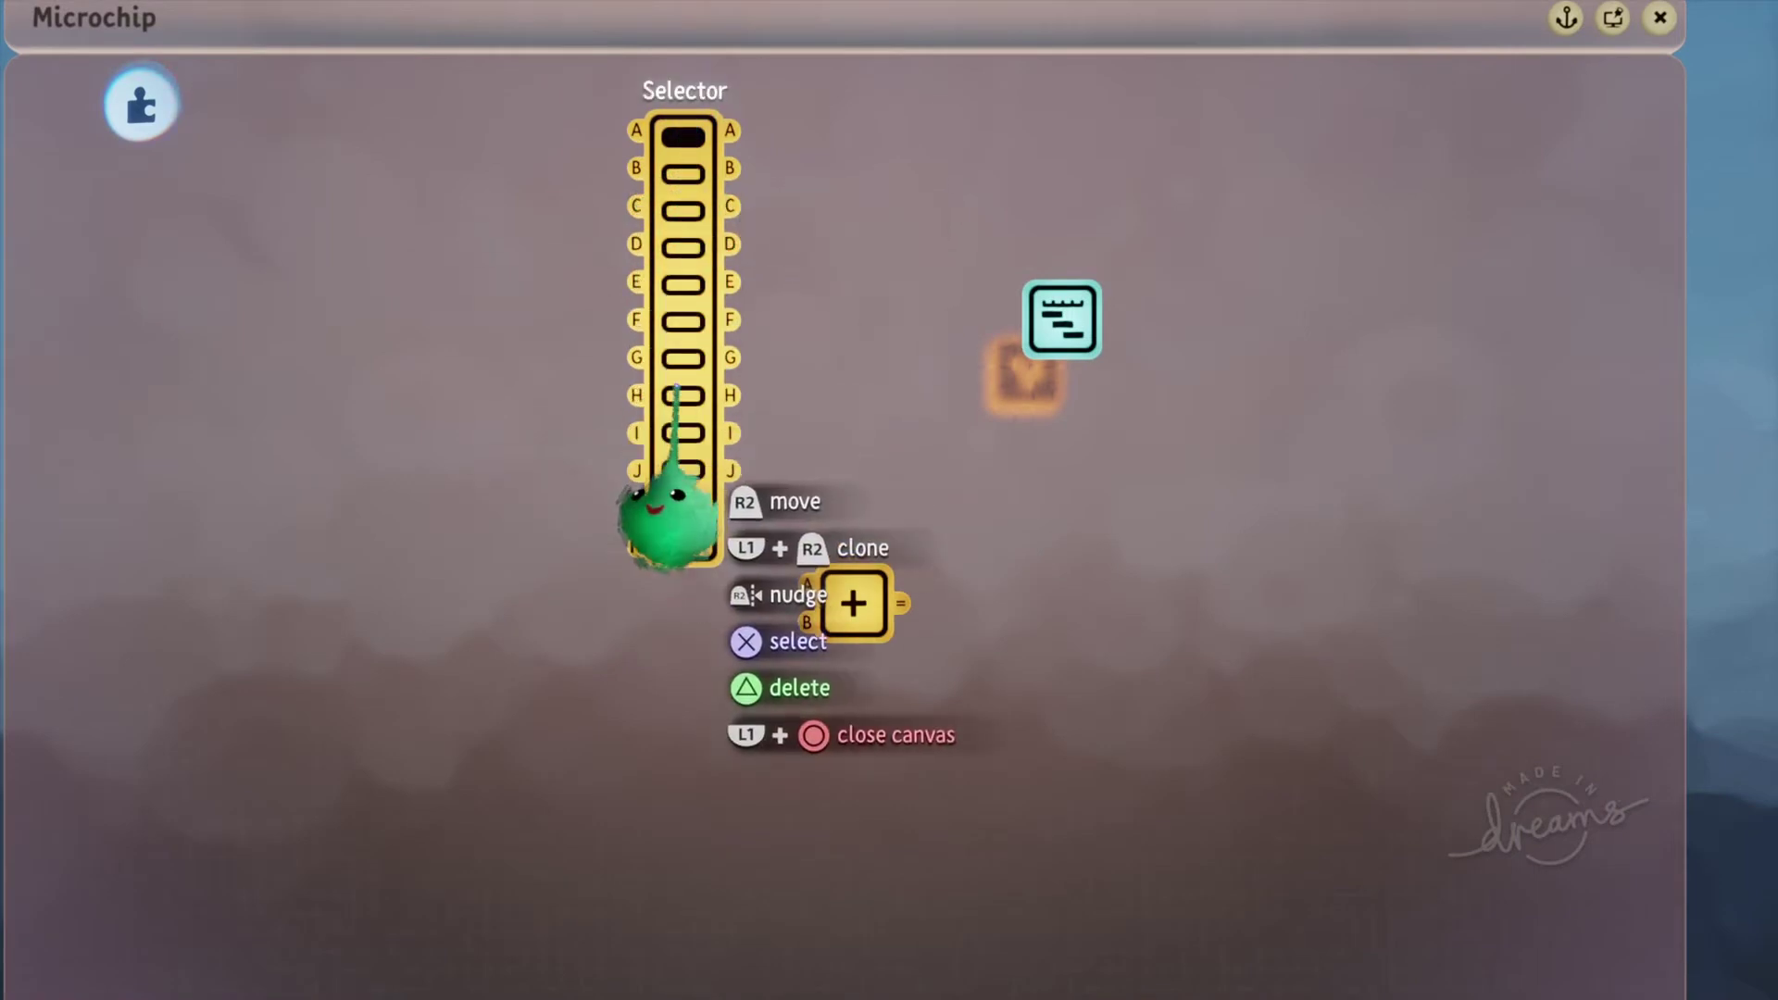
Step: Wire the Selector's Active Port output to Calculator input A and set the Calculator to divide by 10
click(673, 351)
drag(930, 337, 362, 416)
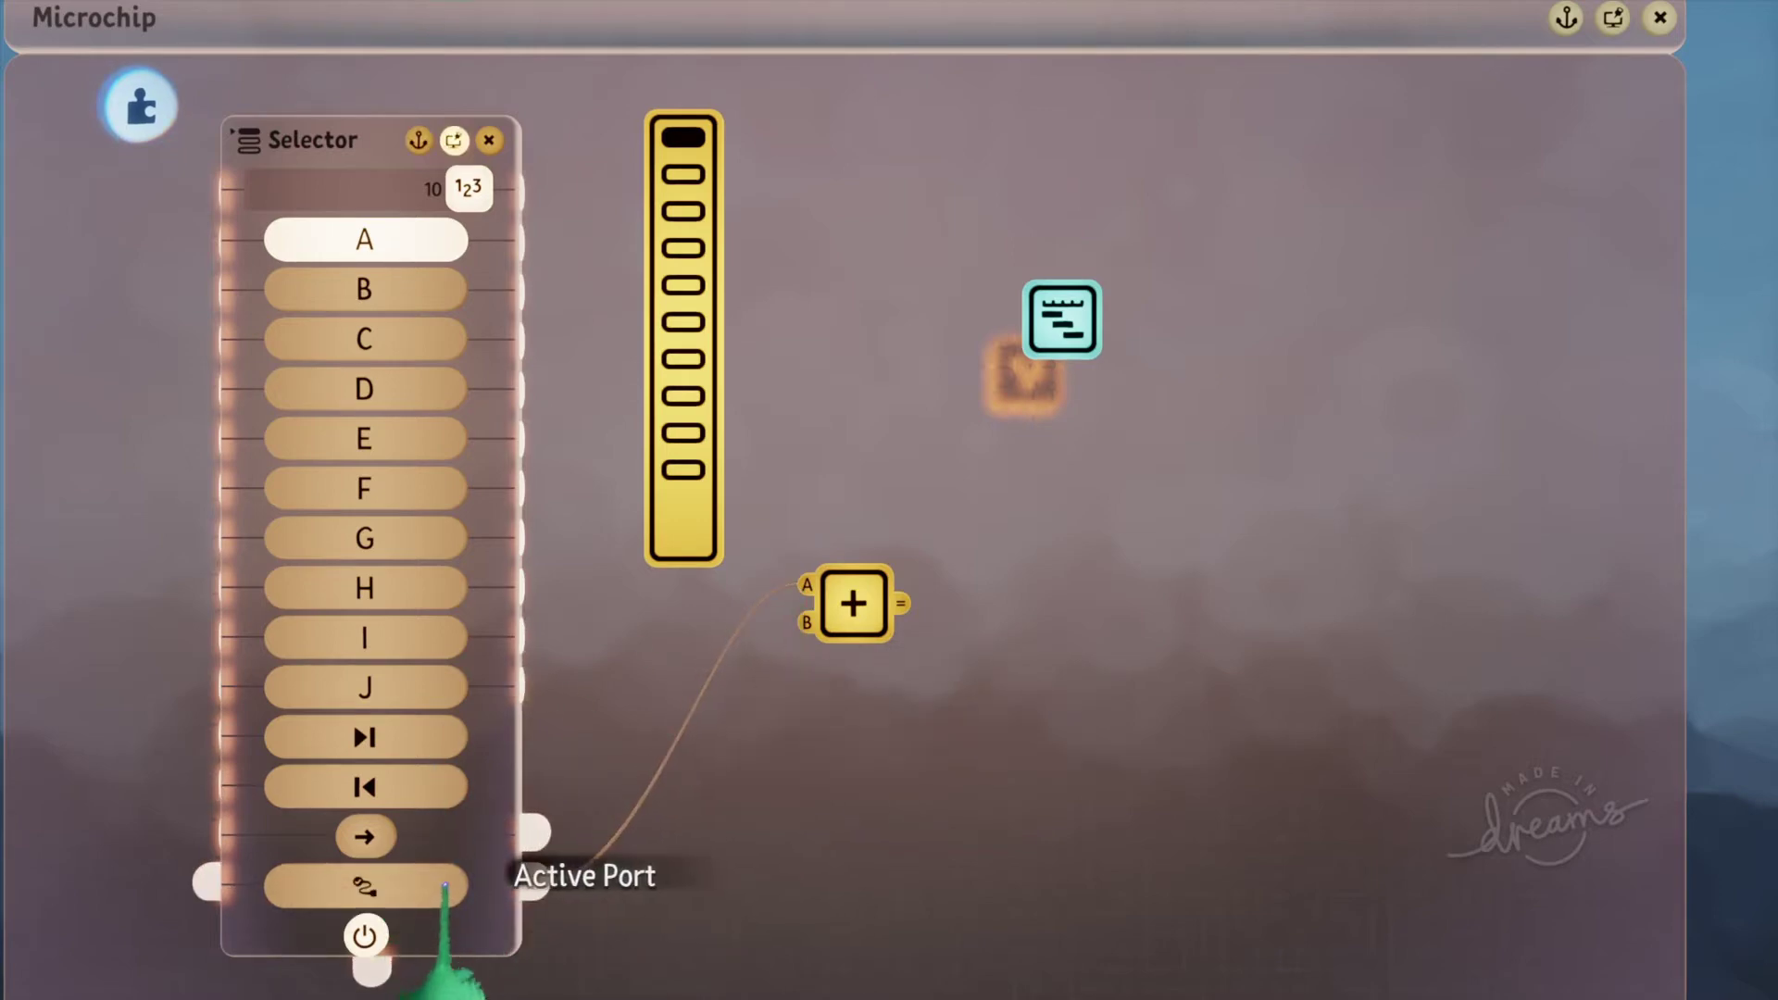
drag(444, 884, 806, 556)
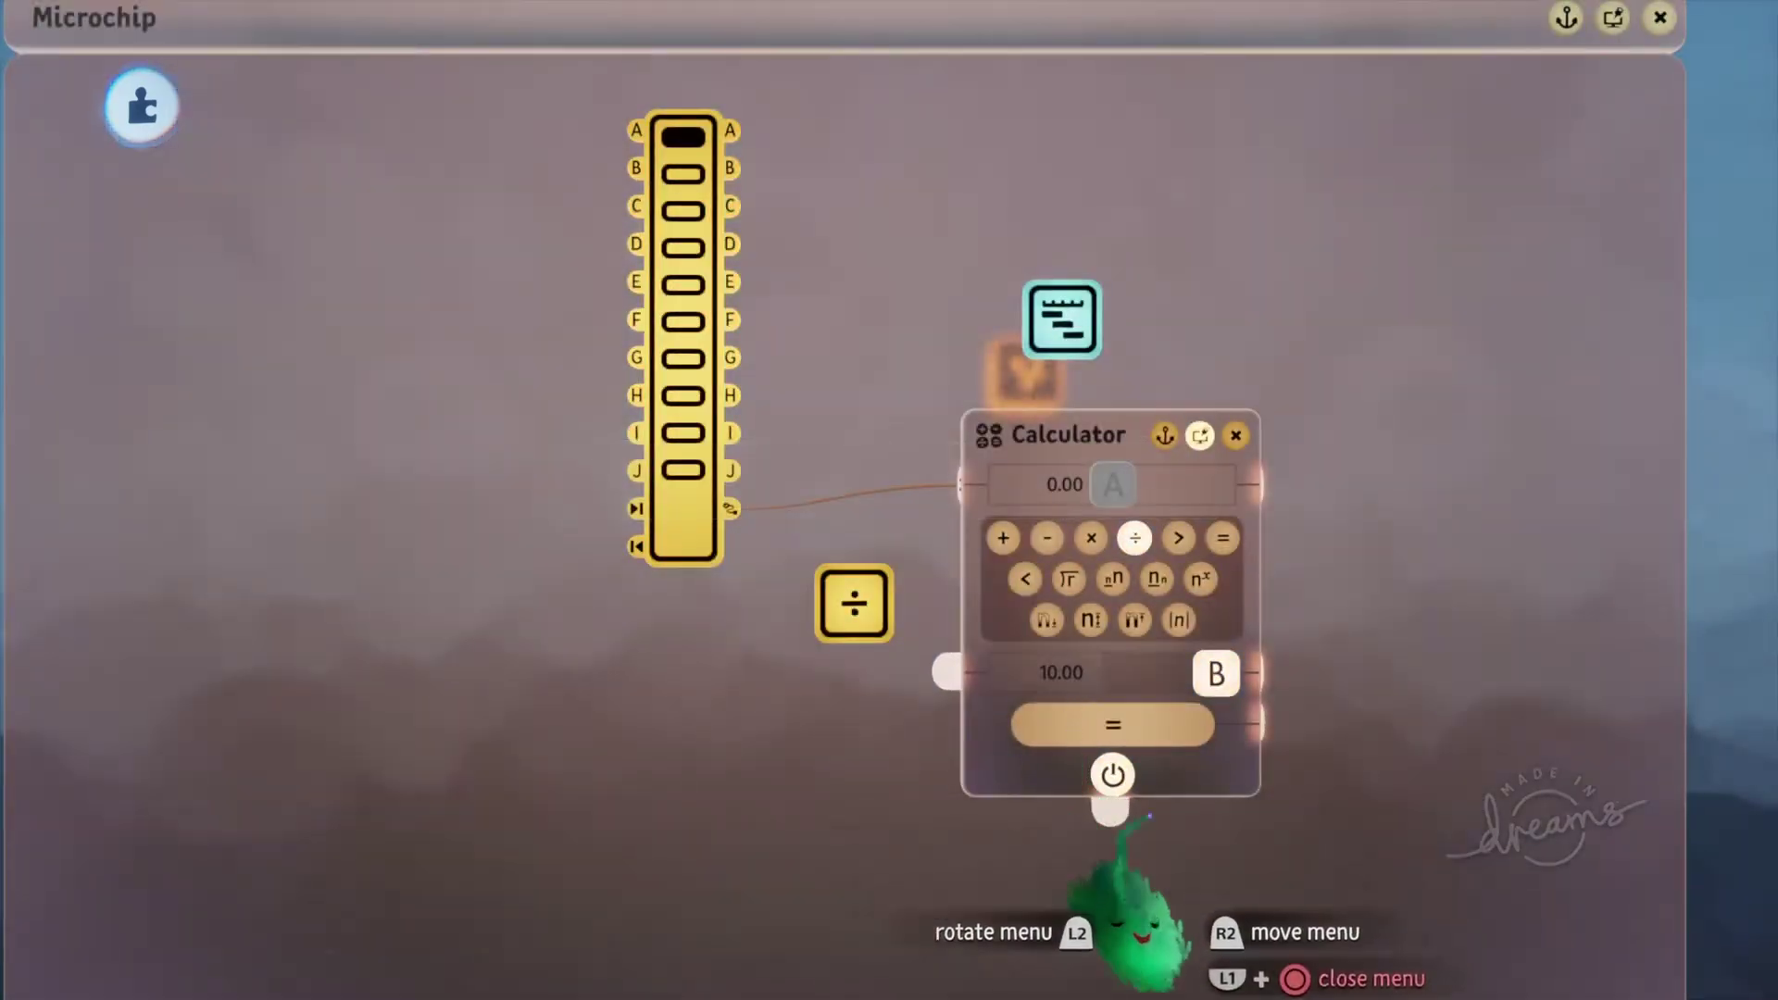
key(Escape)
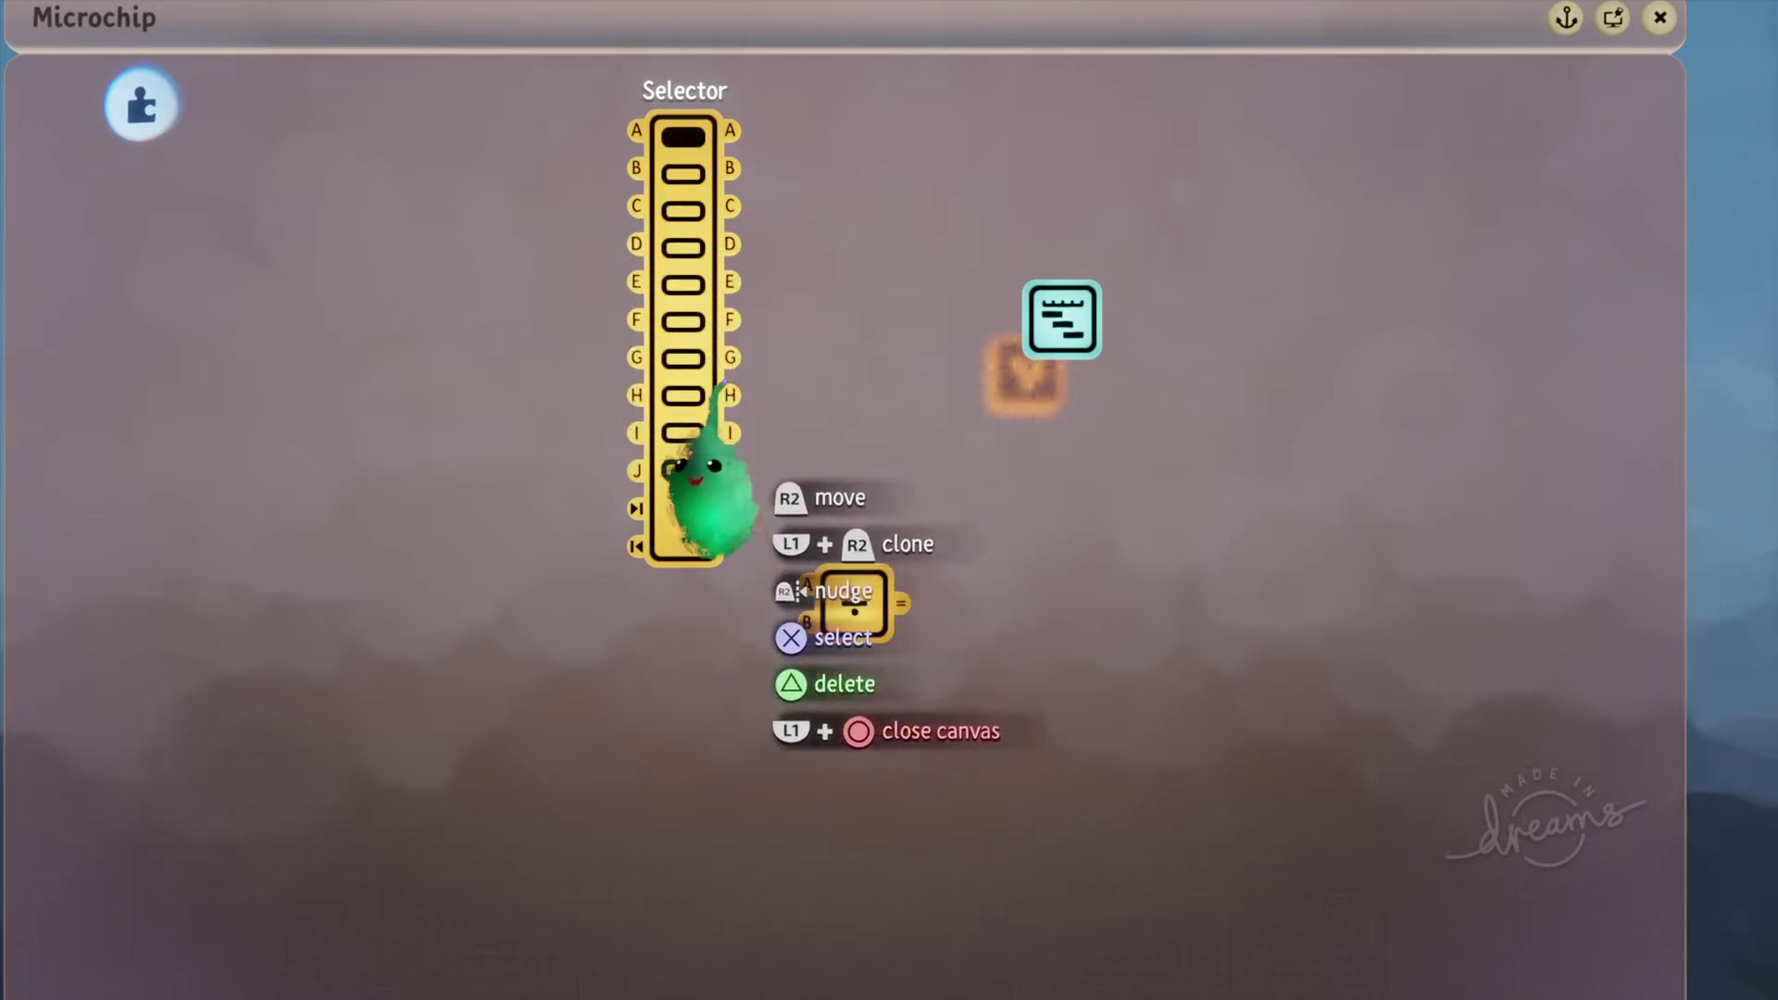
Step: Wire the Calculator's result to the Timeline's playhead input and position the open Timeline canvas beside the Selector
drag(900, 603, 1033, 349)
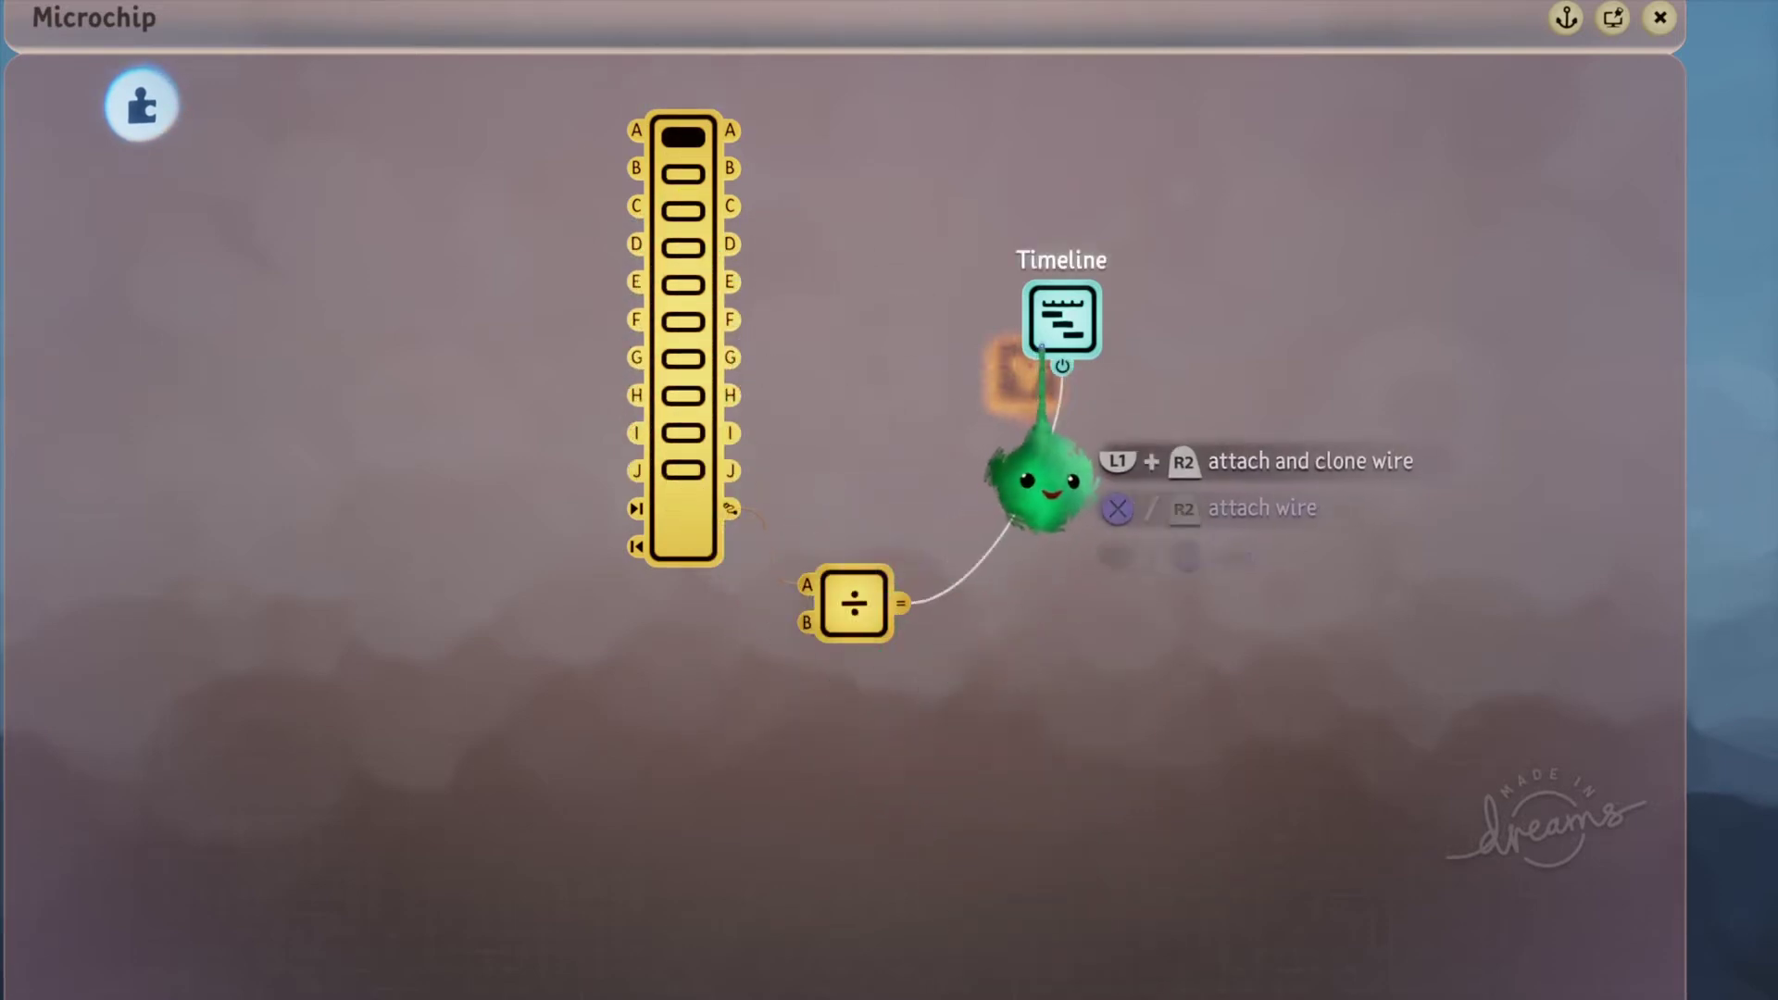
click(1042, 345)
click(401, 565)
drag(606, 453, 958, 535)
Step: Add a Timer beside the Selector, loop its output into its own reset and wire it to the Selector's next-port input
key(Tab)
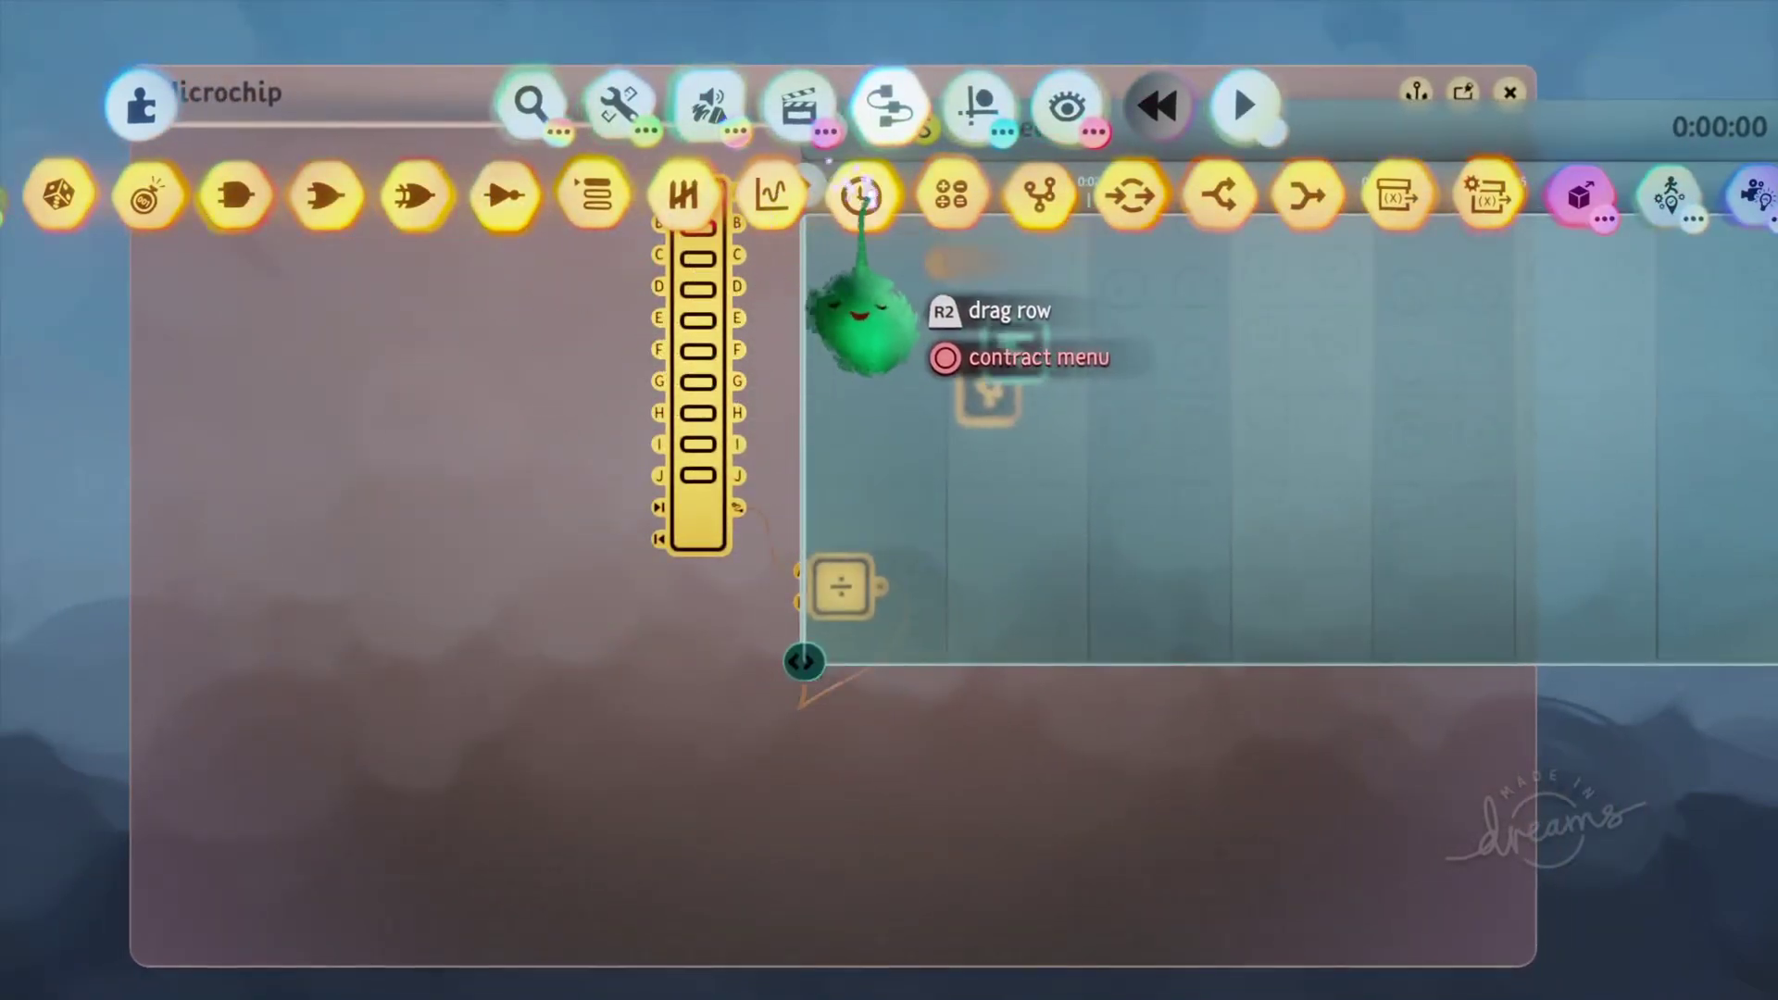
click(861, 193)
click(350, 460)
click(350, 460)
key(Escape)
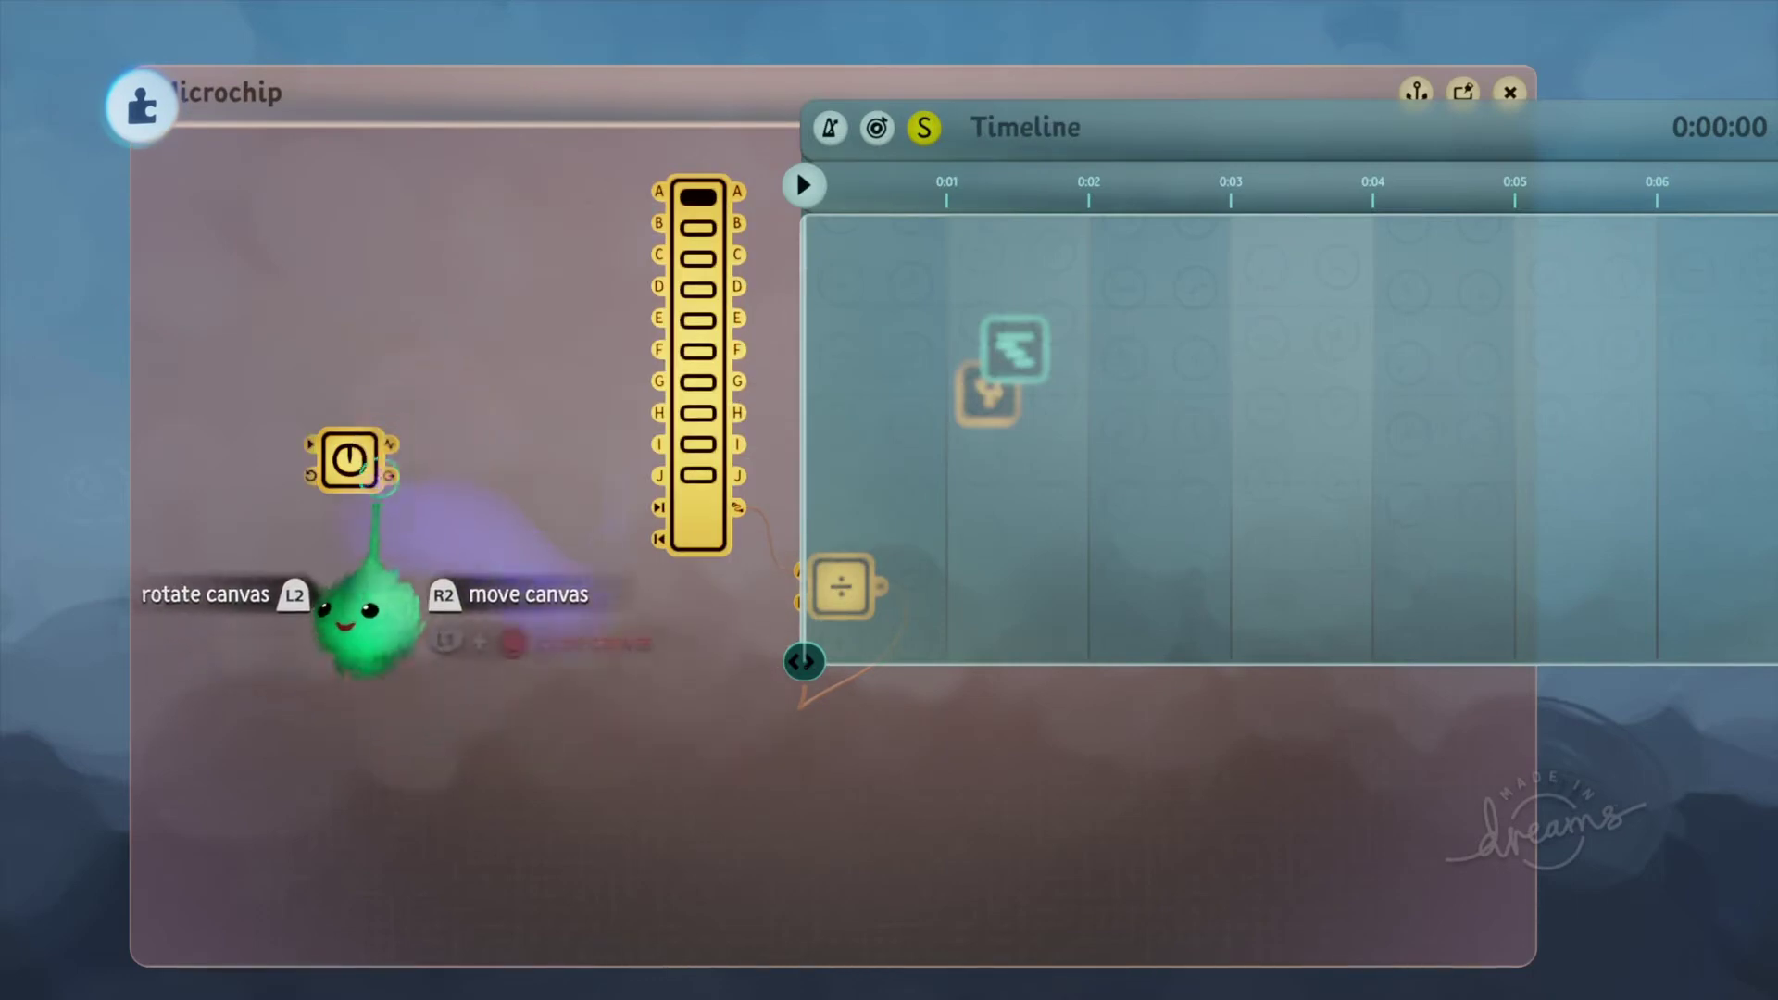
click(391, 476)
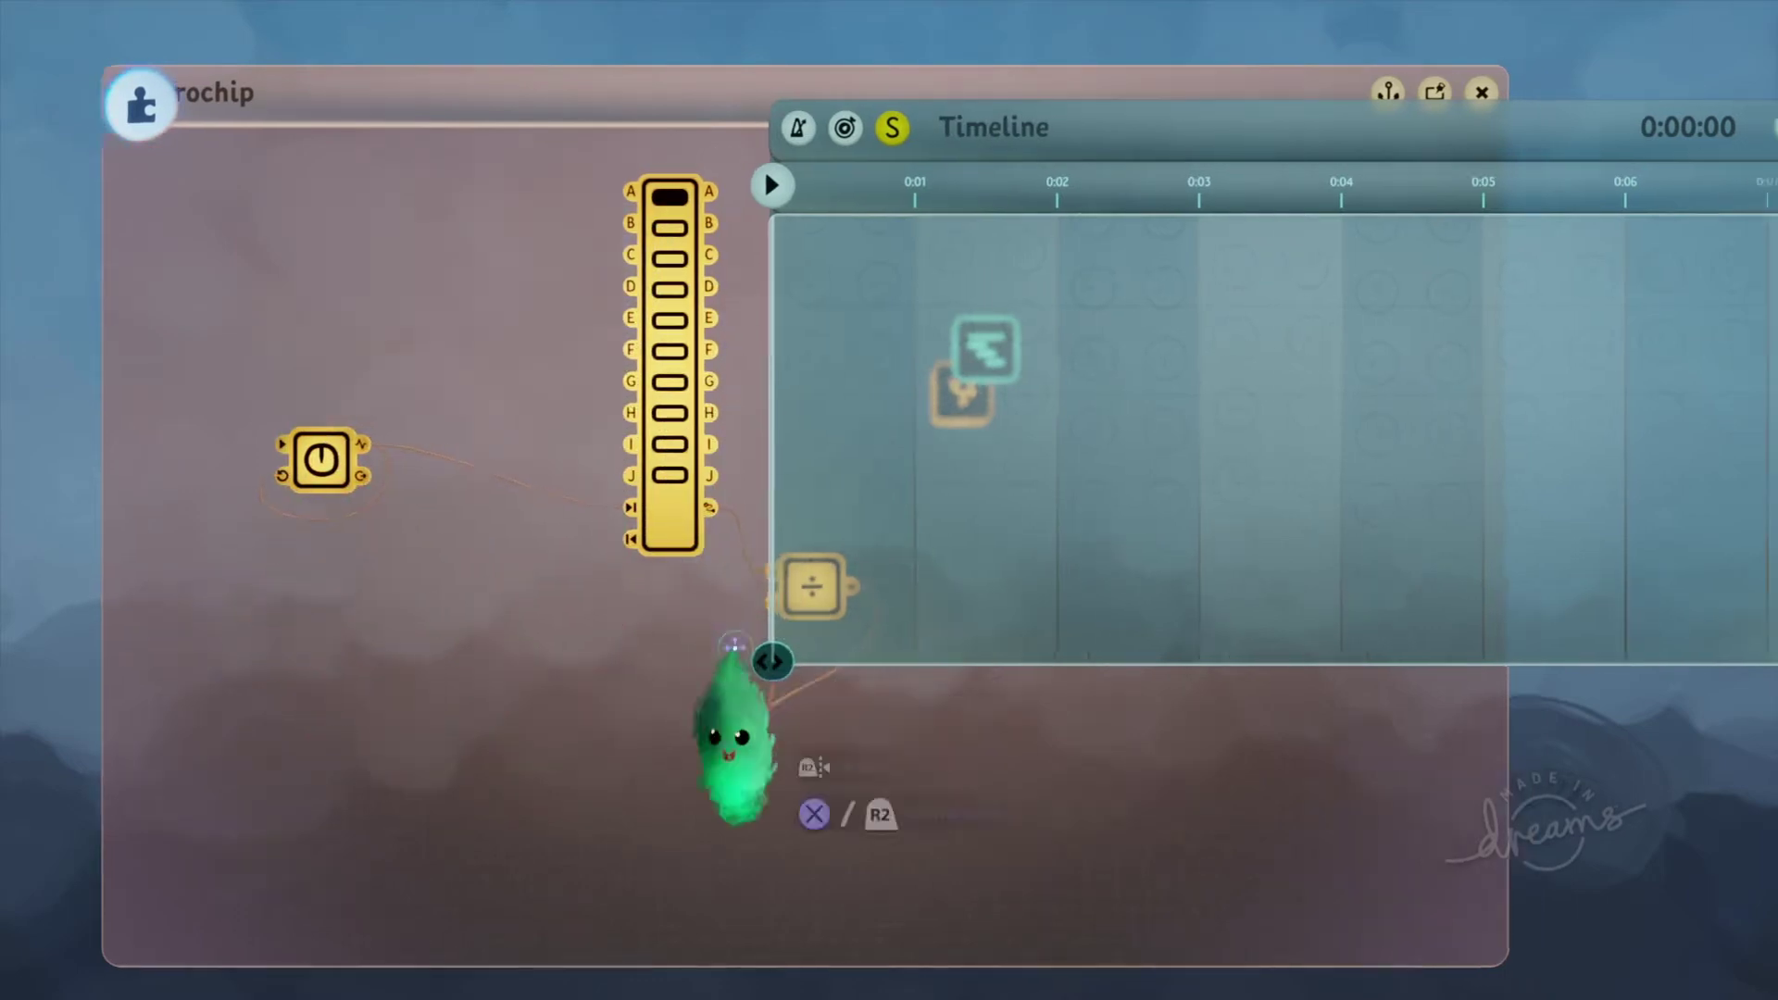
Step: Play the scene to test the Timer-driven Timeline playhead, rewind to the start and close the Timeline canvas
scroll(730, 714, down, 3)
key(space)
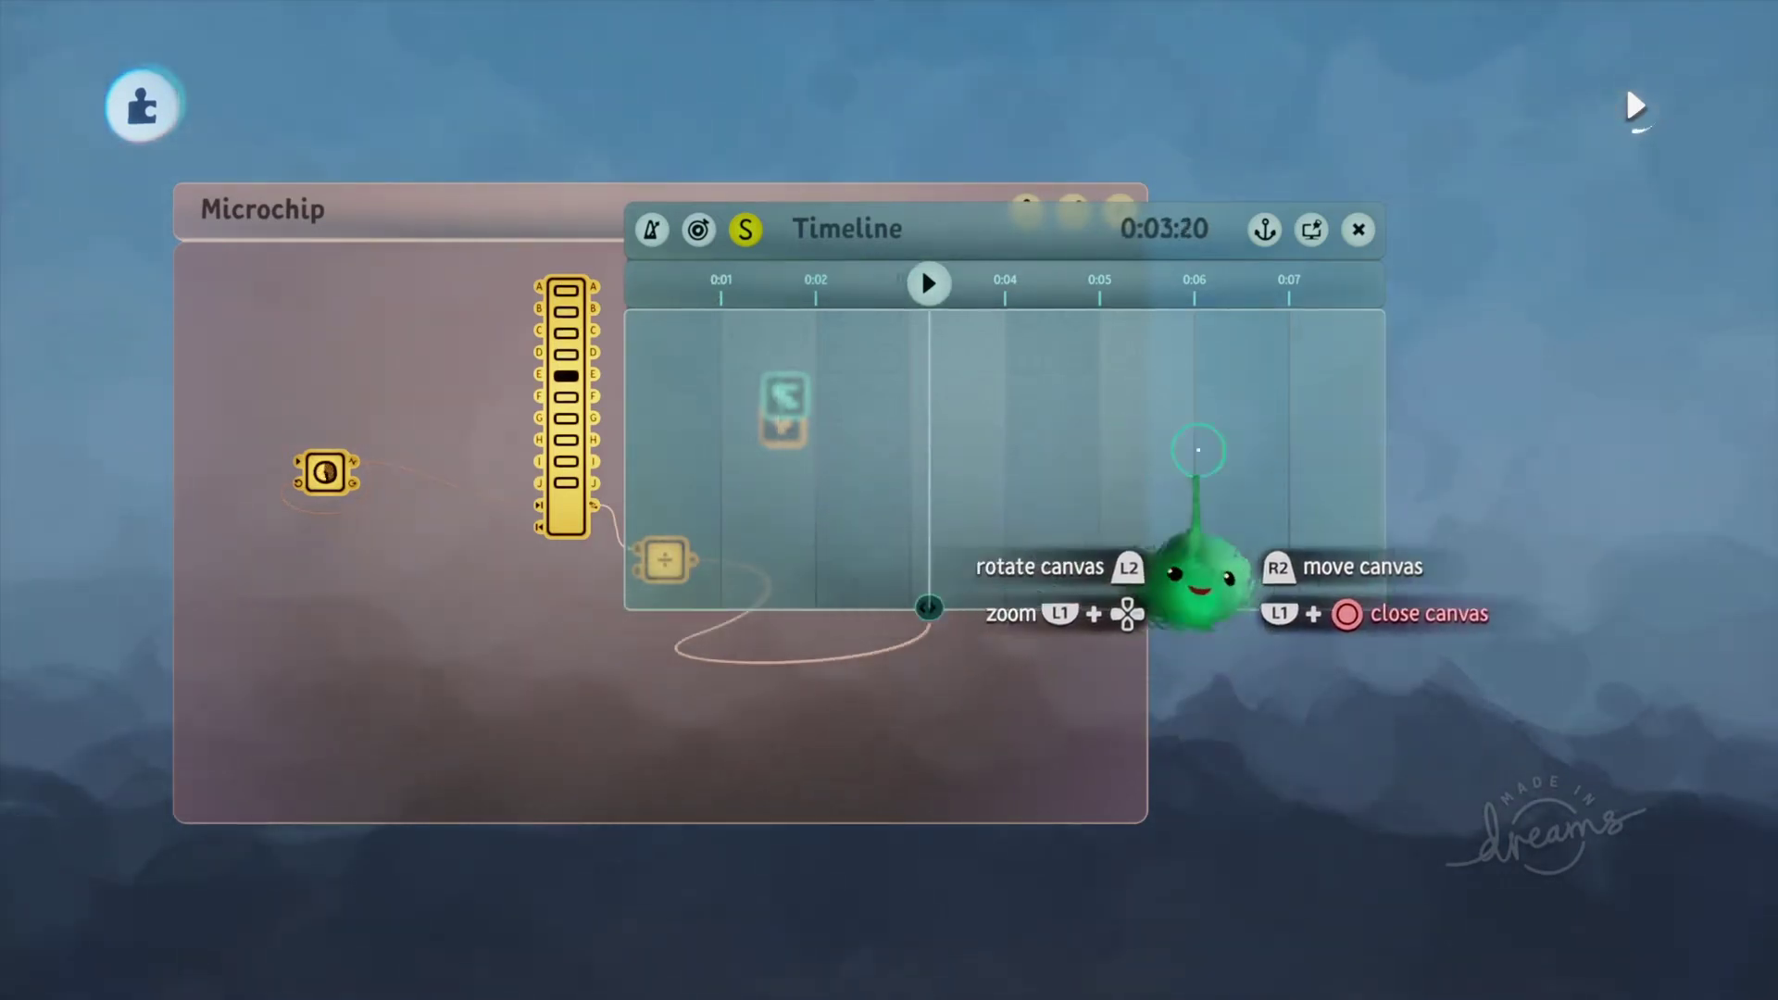
key(Left)
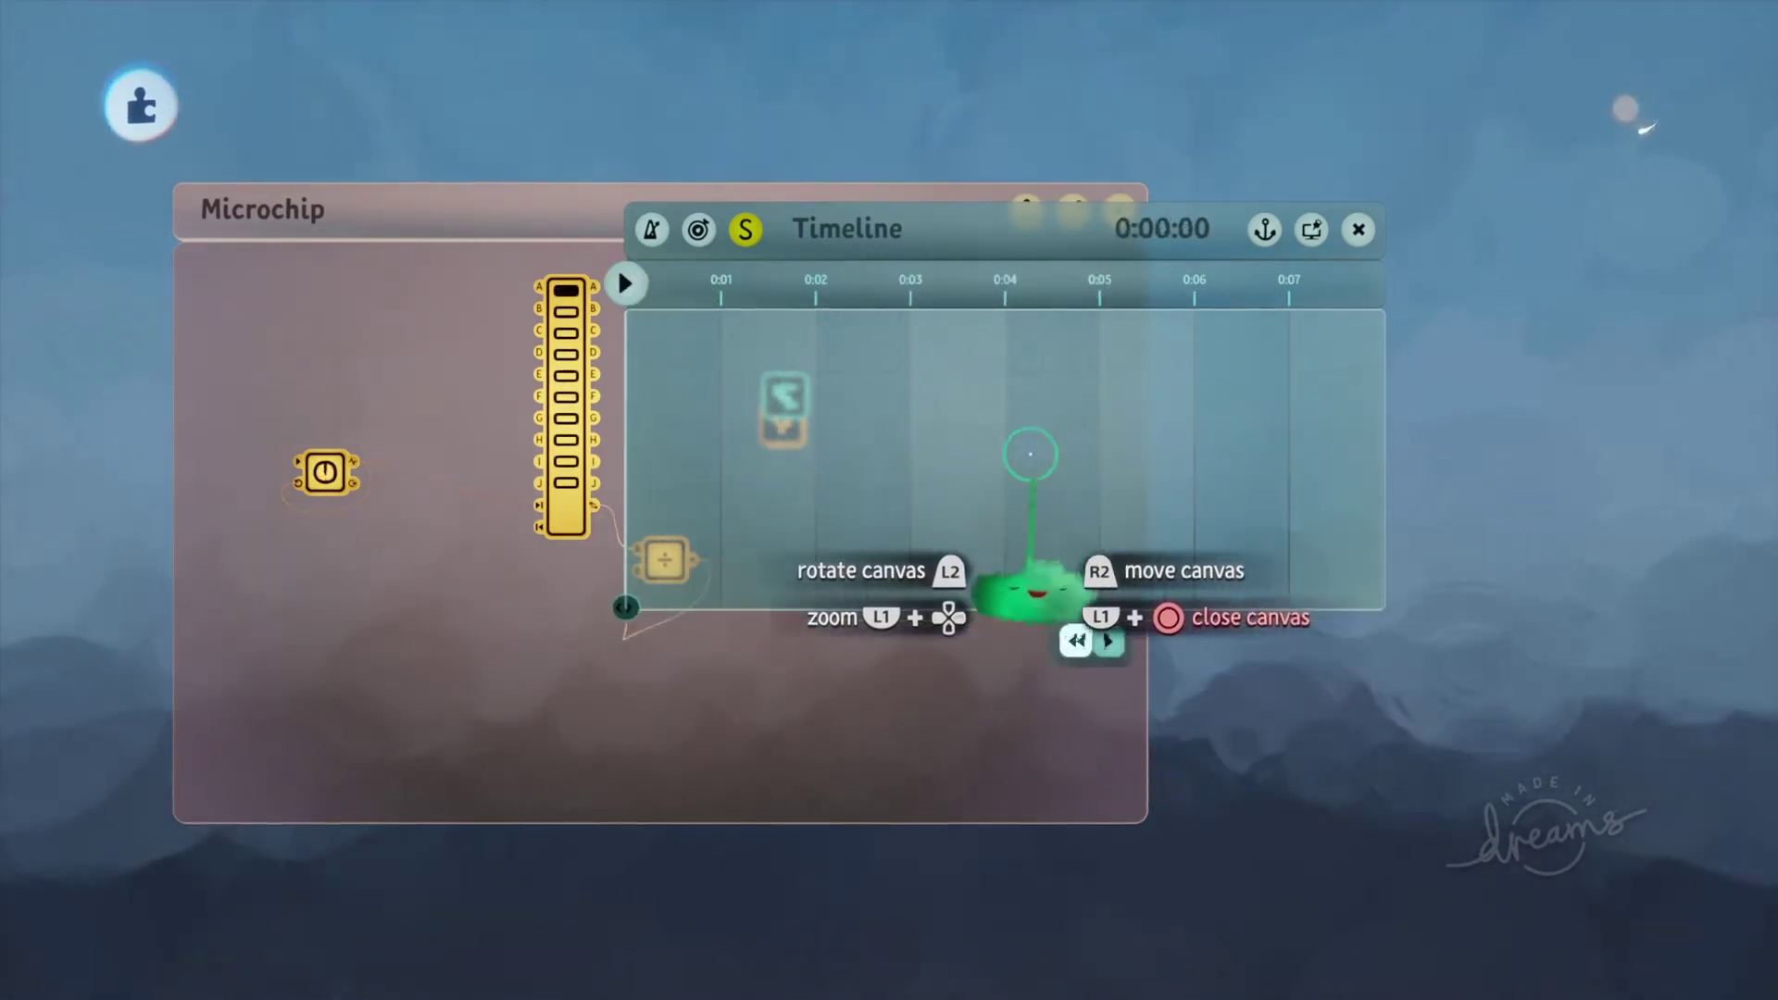
key(Escape)
Step: Place a second Microchip inside the main one, near the Timeline, and move its open canvas aside
scroll(746, 499, up, 3)
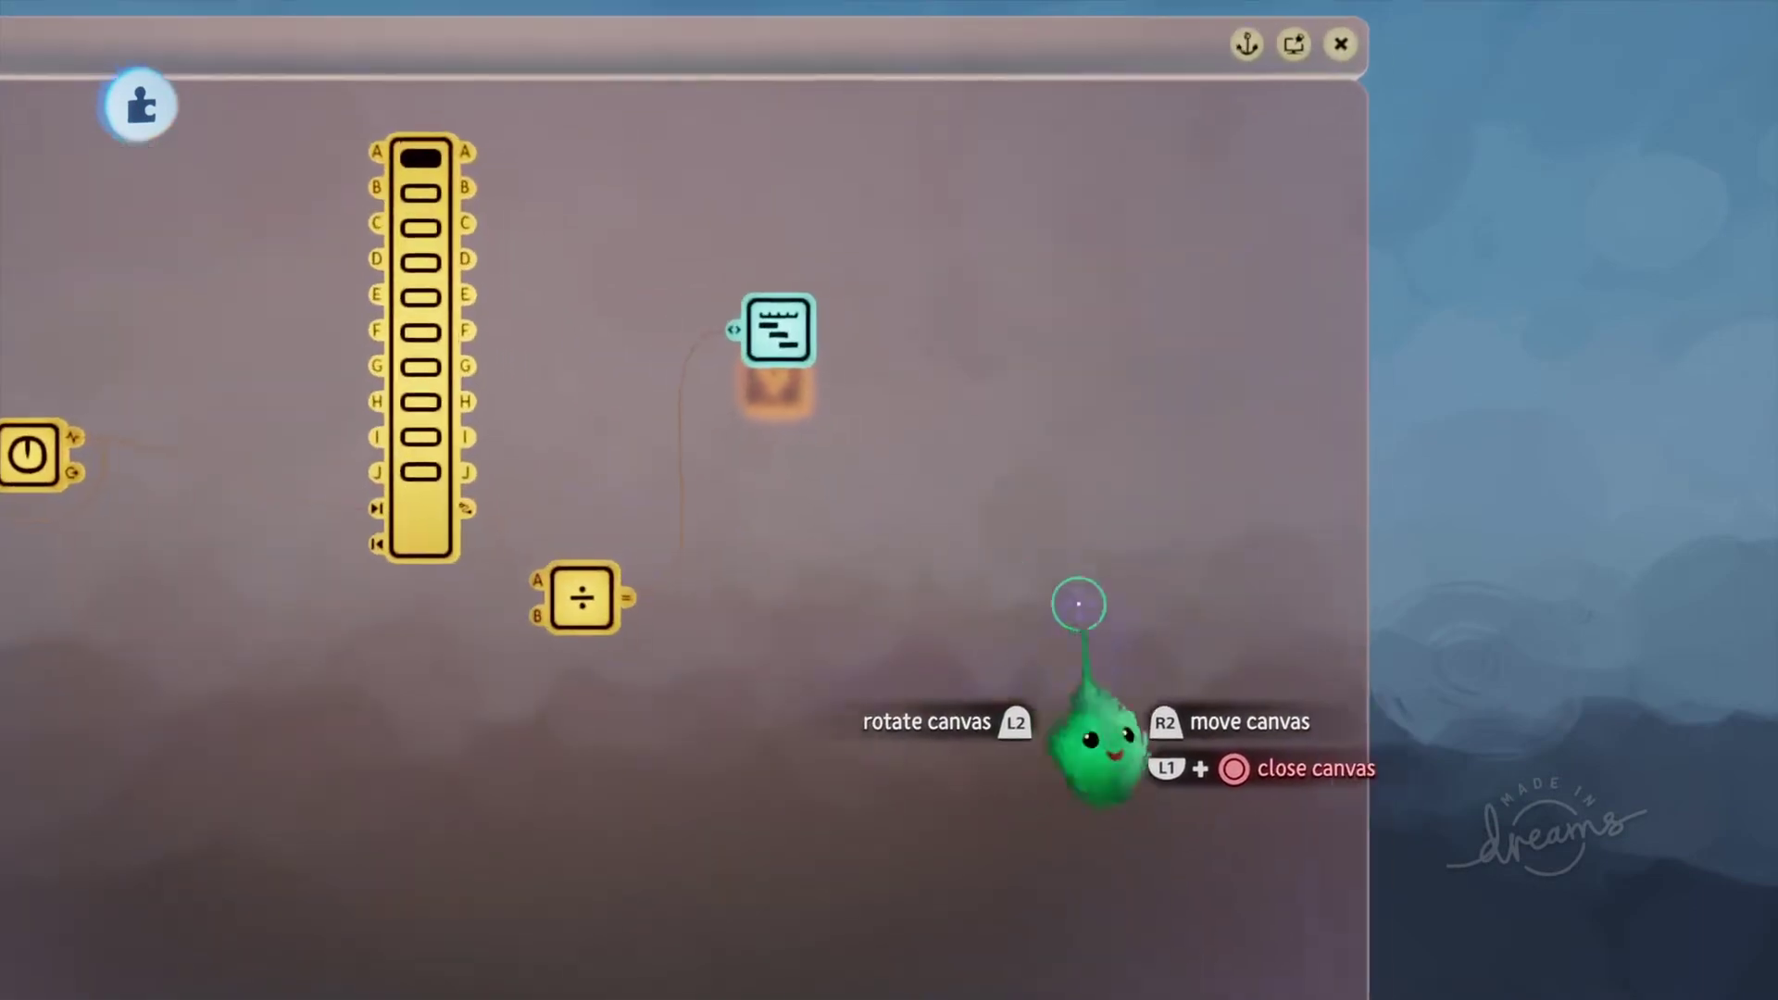
scroll(758, 488, down, 3)
key(Tab)
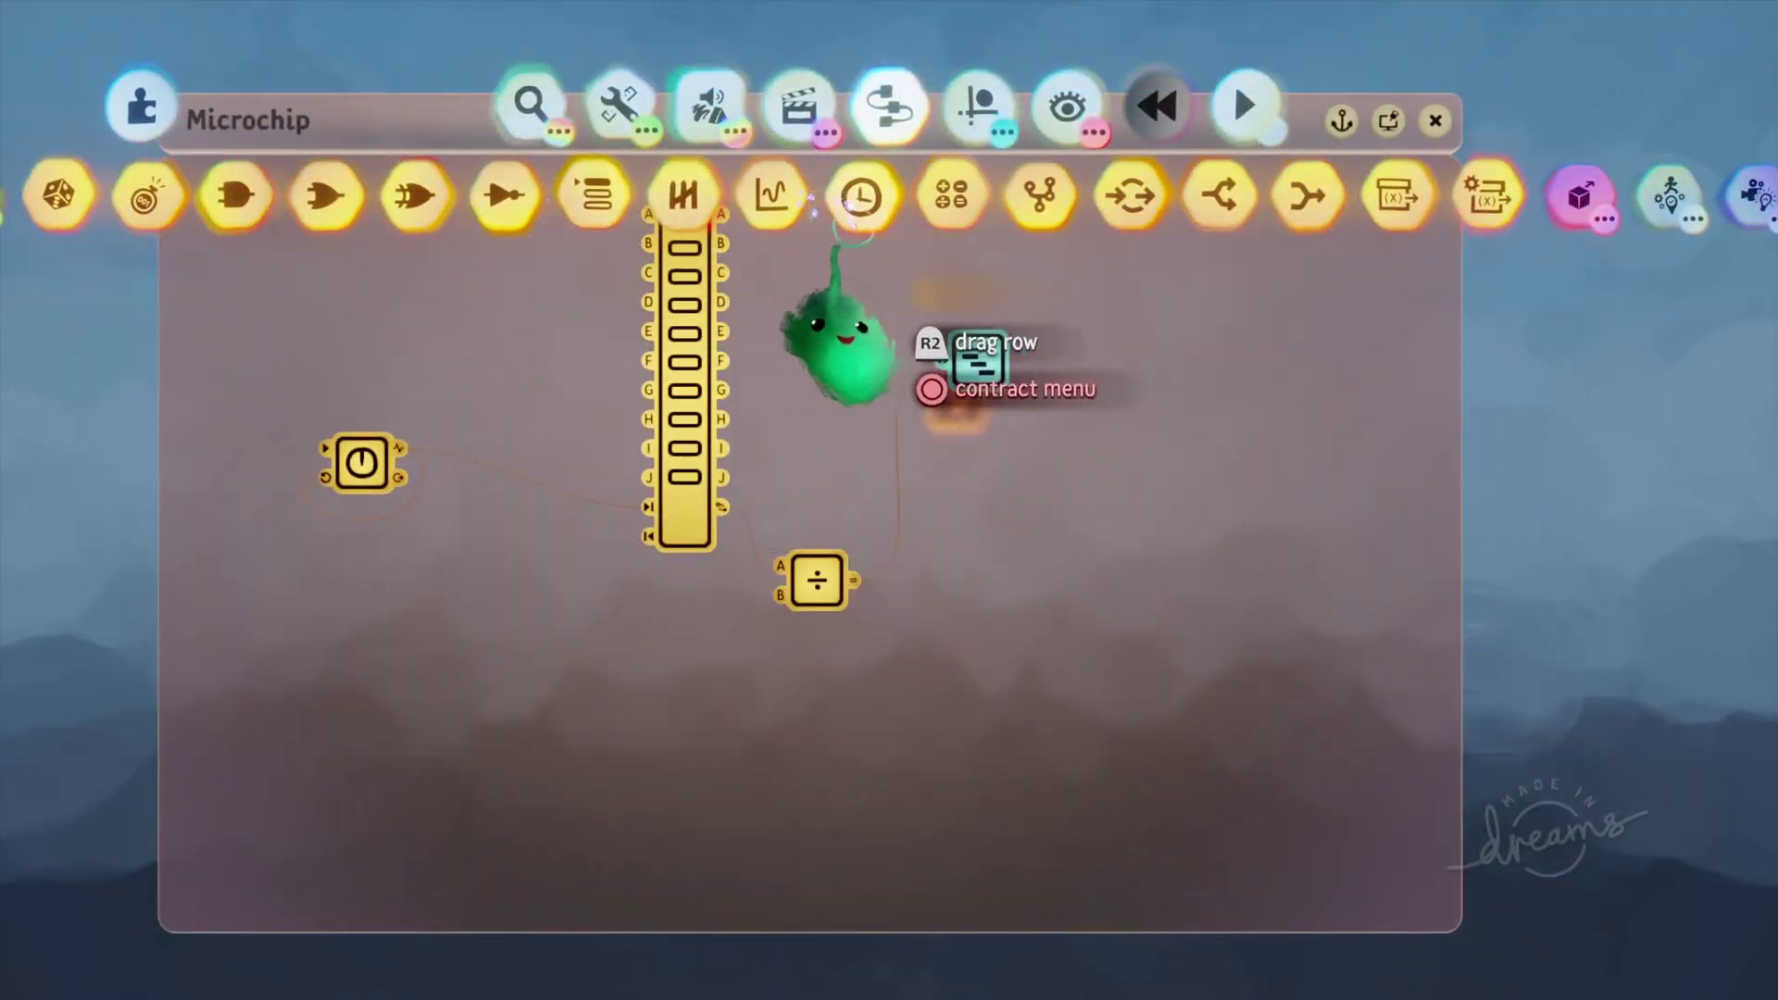
click(1039, 192)
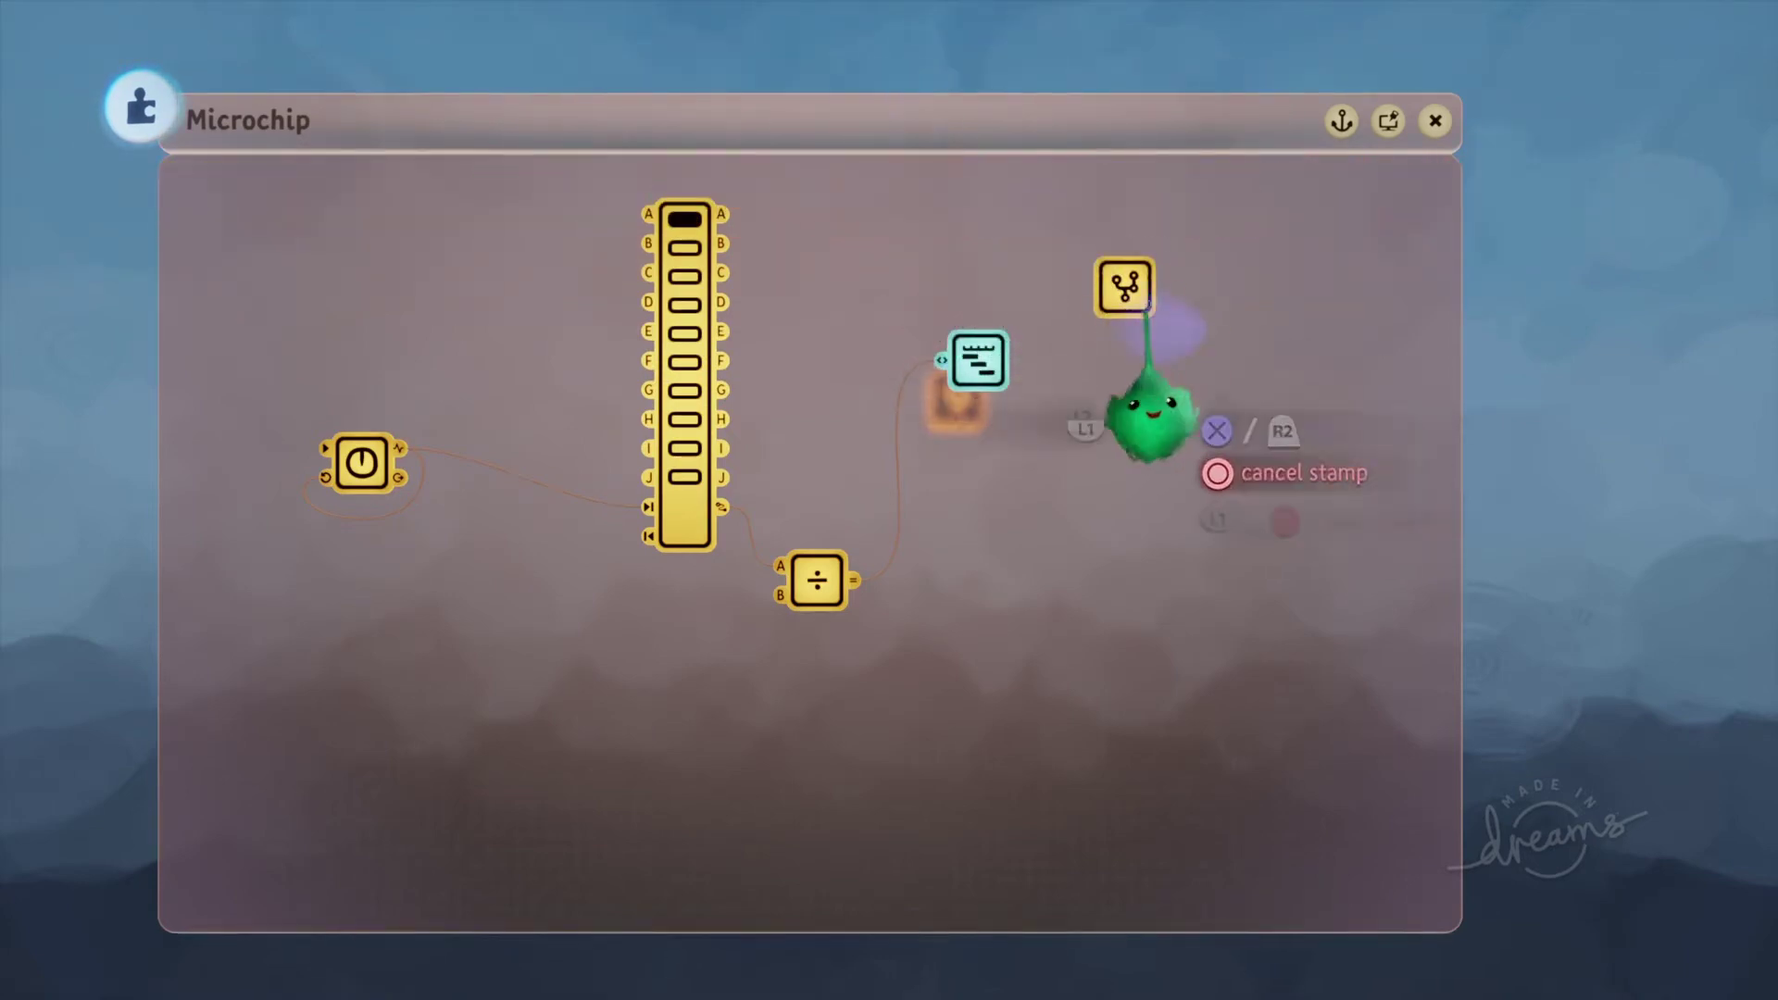
click(1127, 288)
drag(1080, 380, 1297, 404)
Step: Move the Timeline, Calculator and Selector into the nested Microchip, keeping the Timer in the main one
drag(971, 387, 1046, 412)
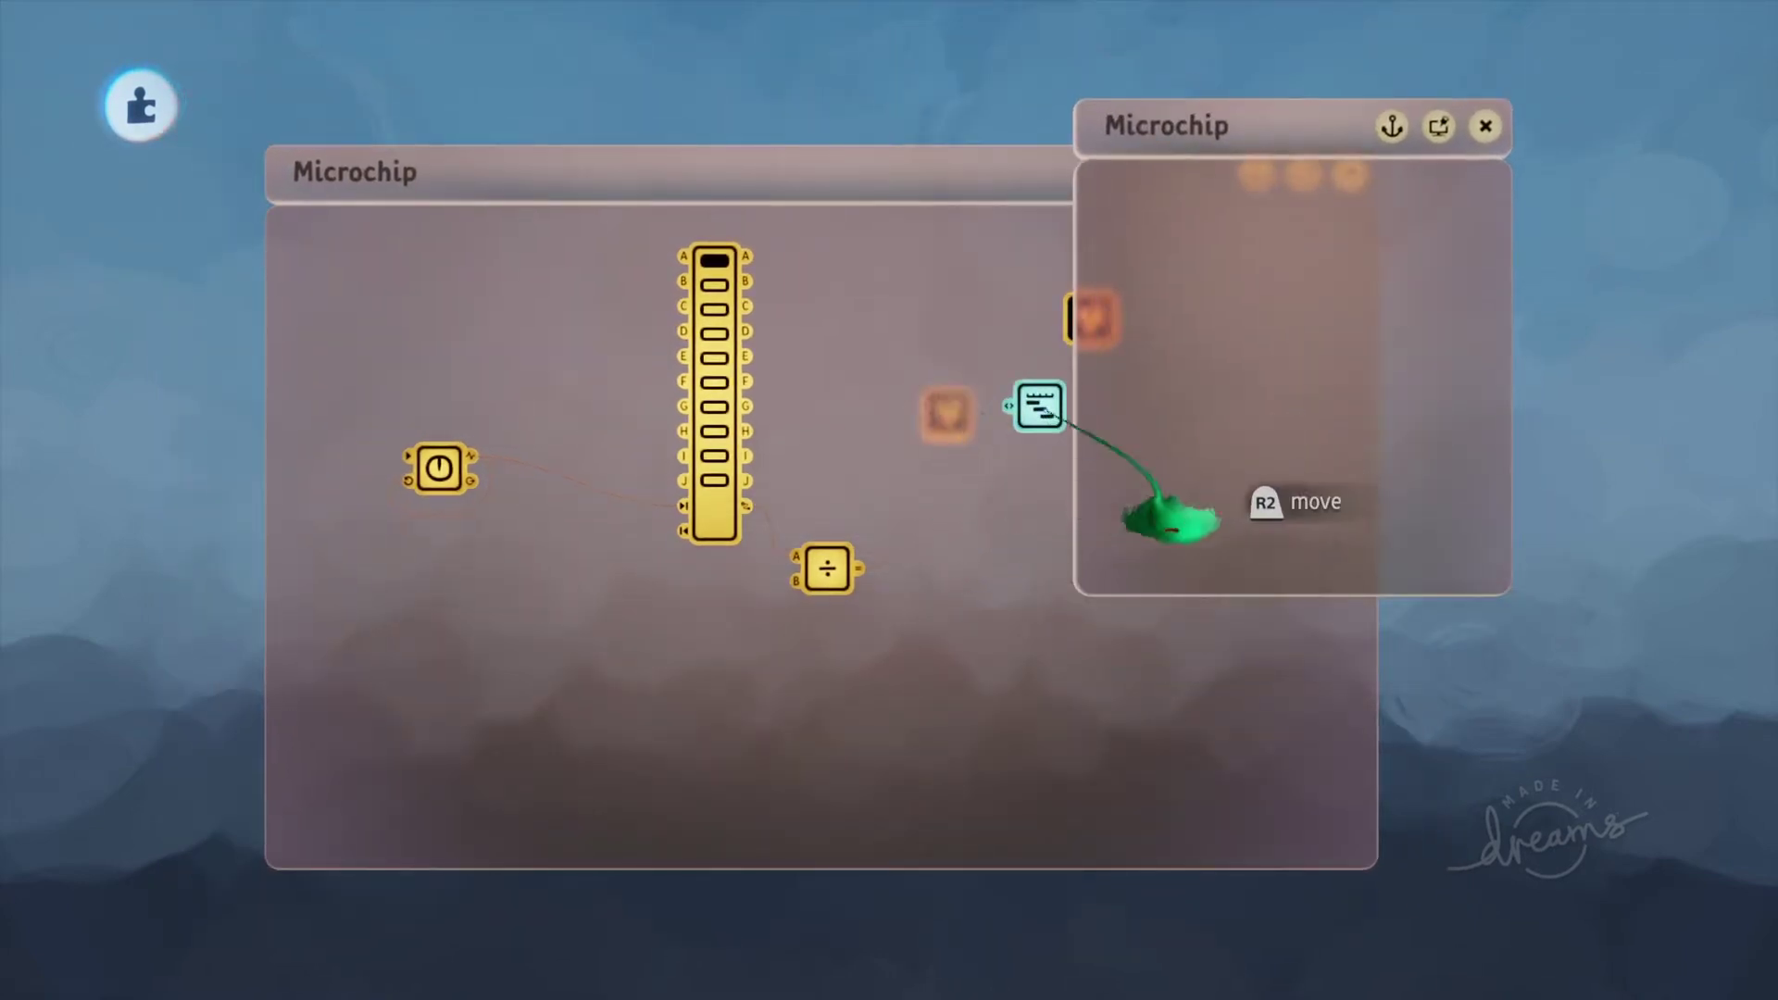
drag(1381, 463, 1449, 503)
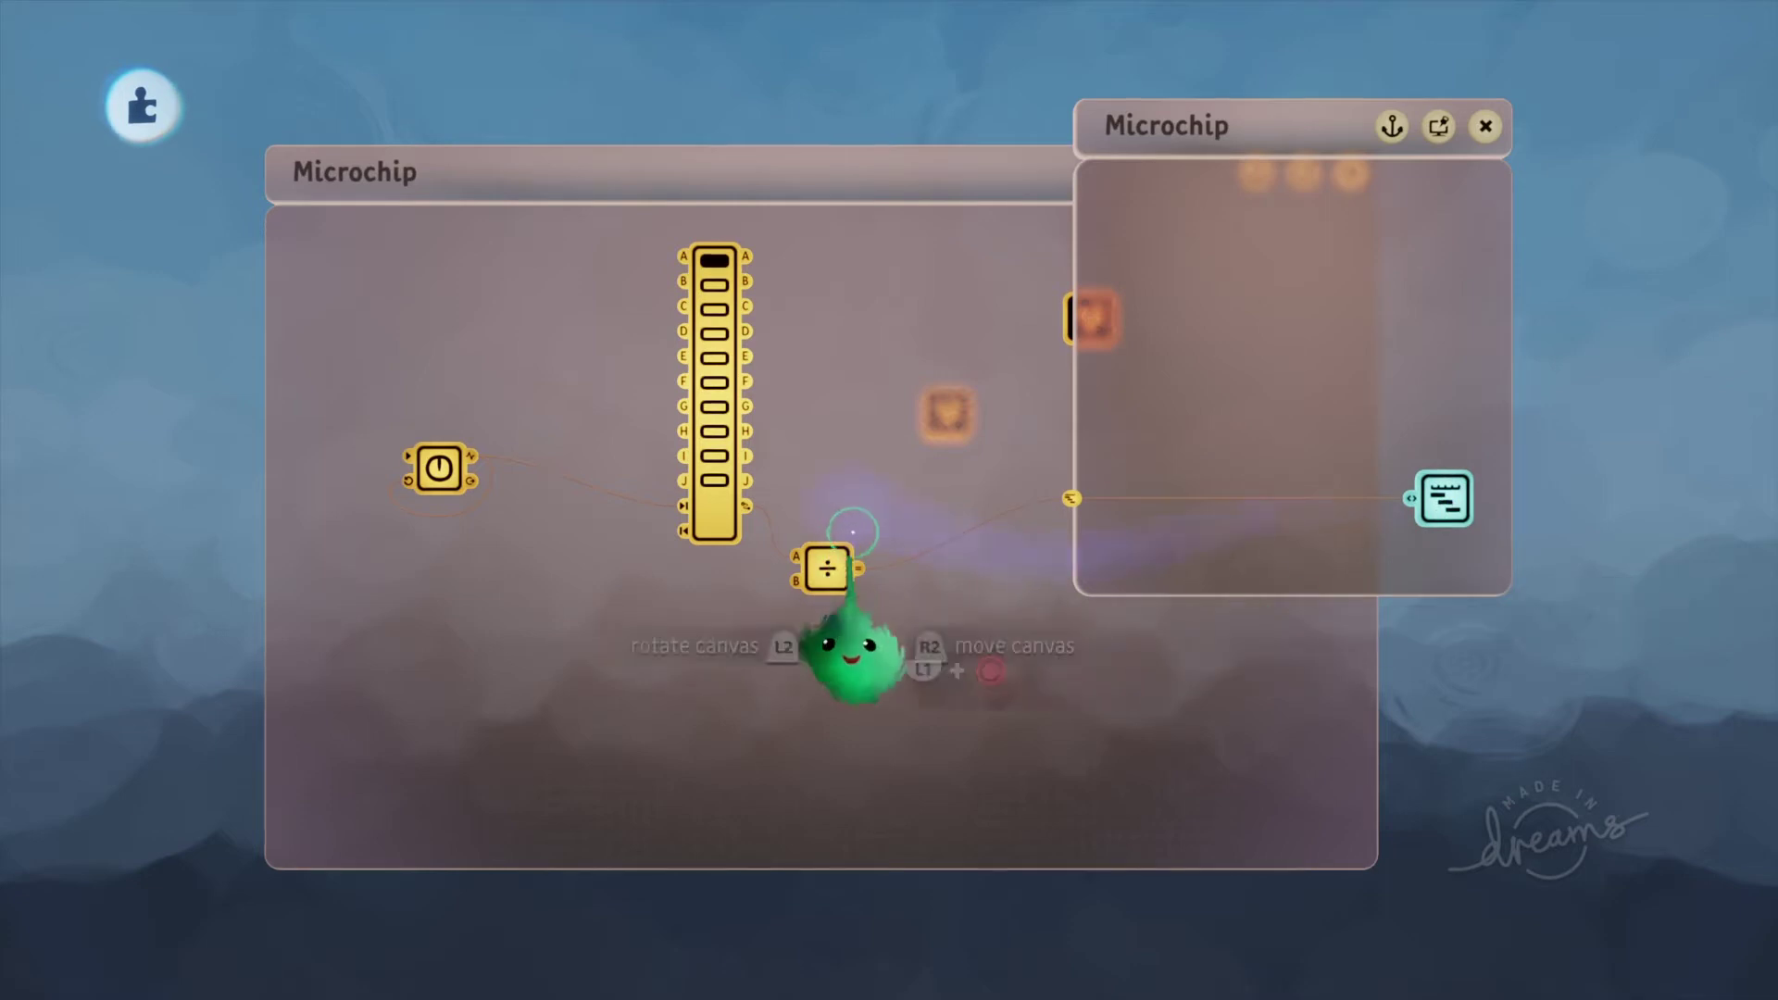
drag(842, 578, 856, 566)
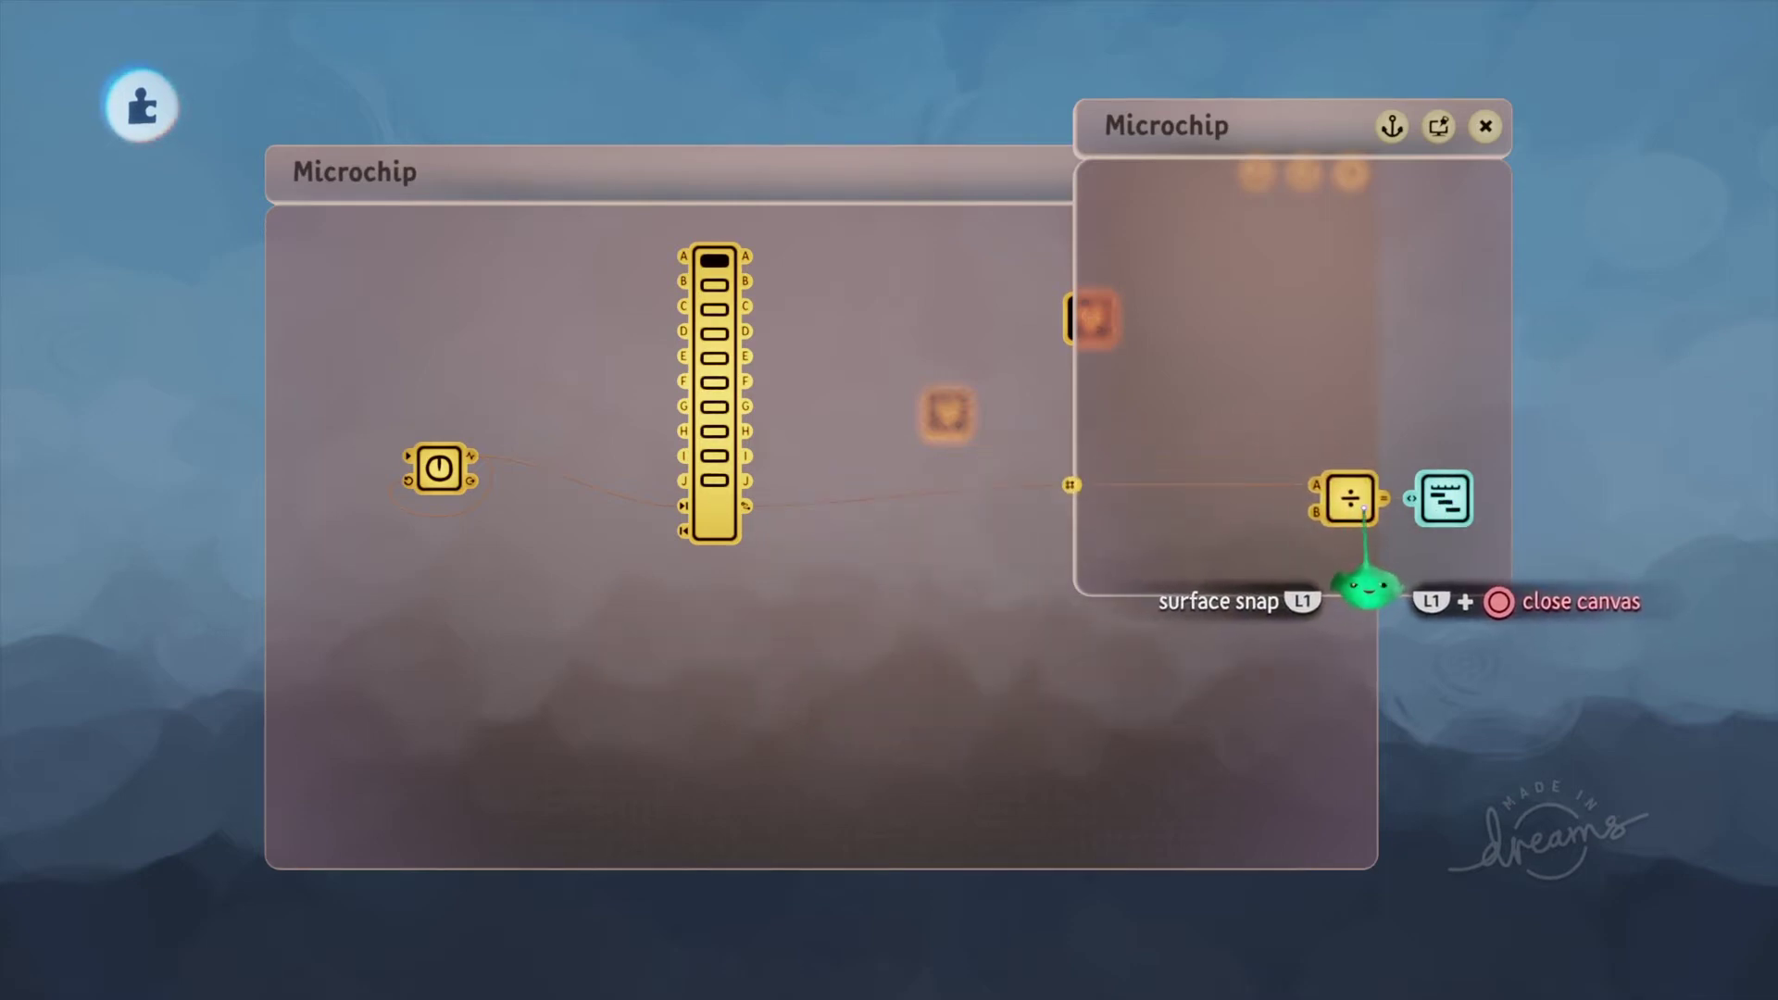
drag(729, 588, 1256, 500)
Step: Add an input node in the nested Microchip, wire it to the Selector's Active Port input and close that canvas
key(square)
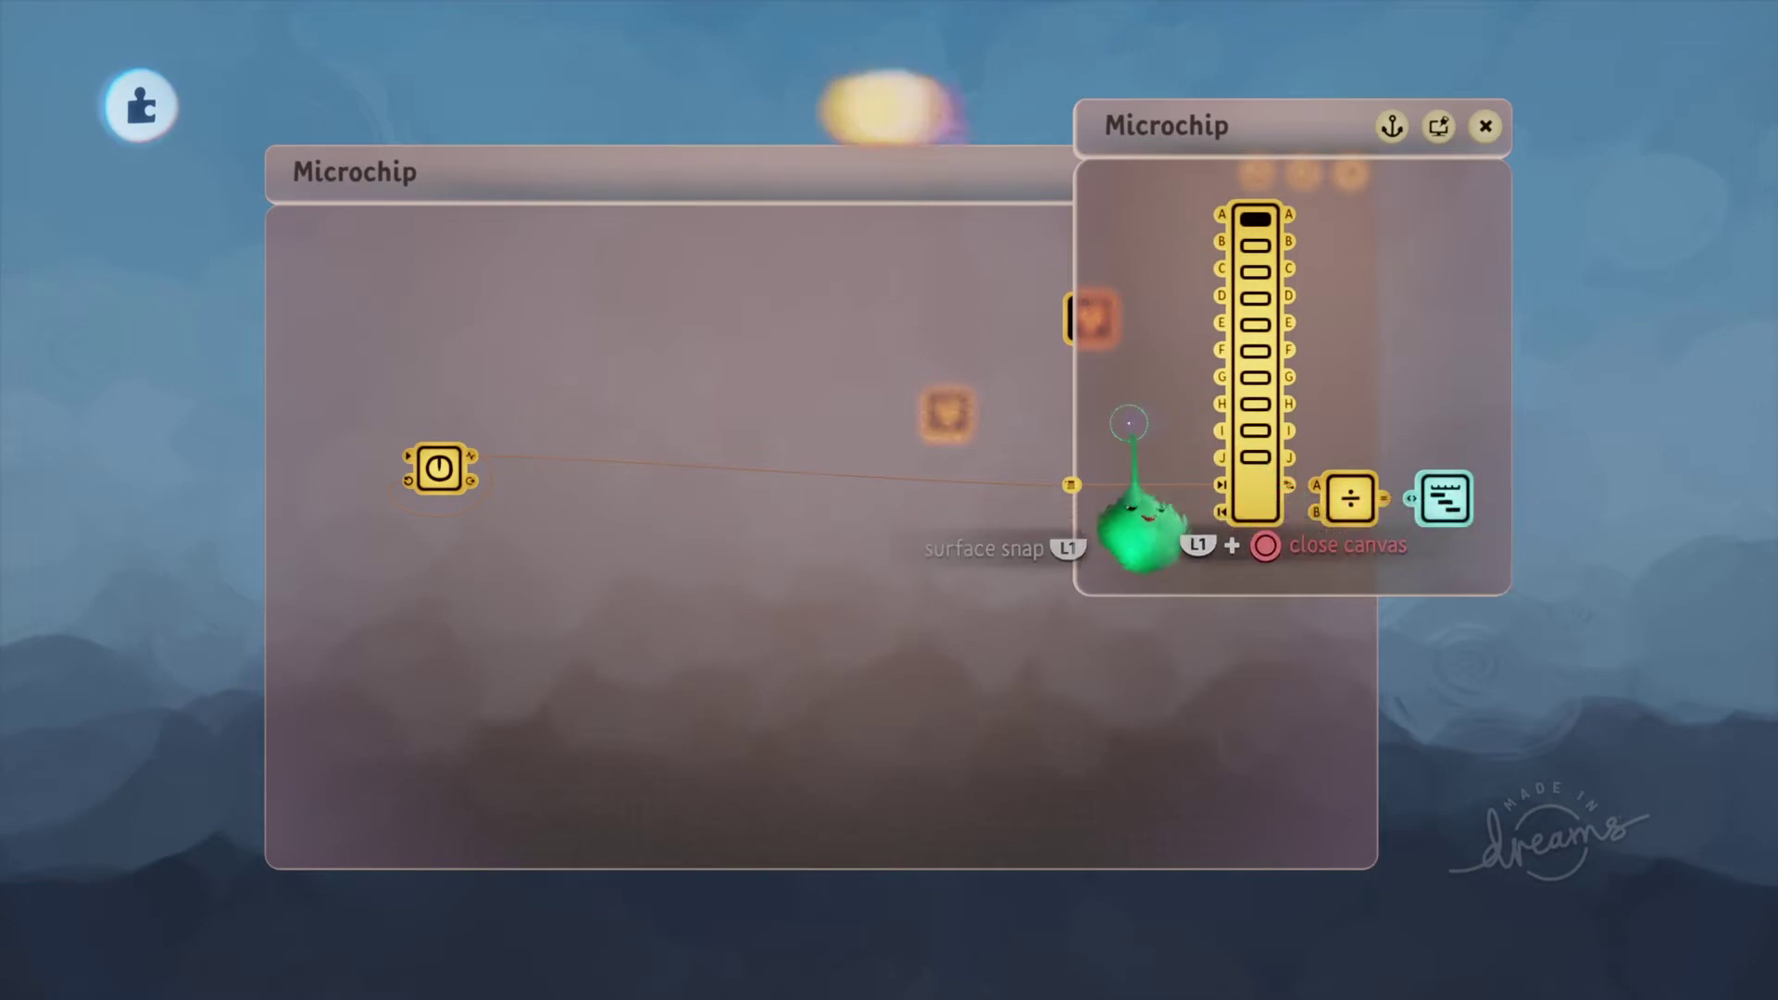
click(1113, 201)
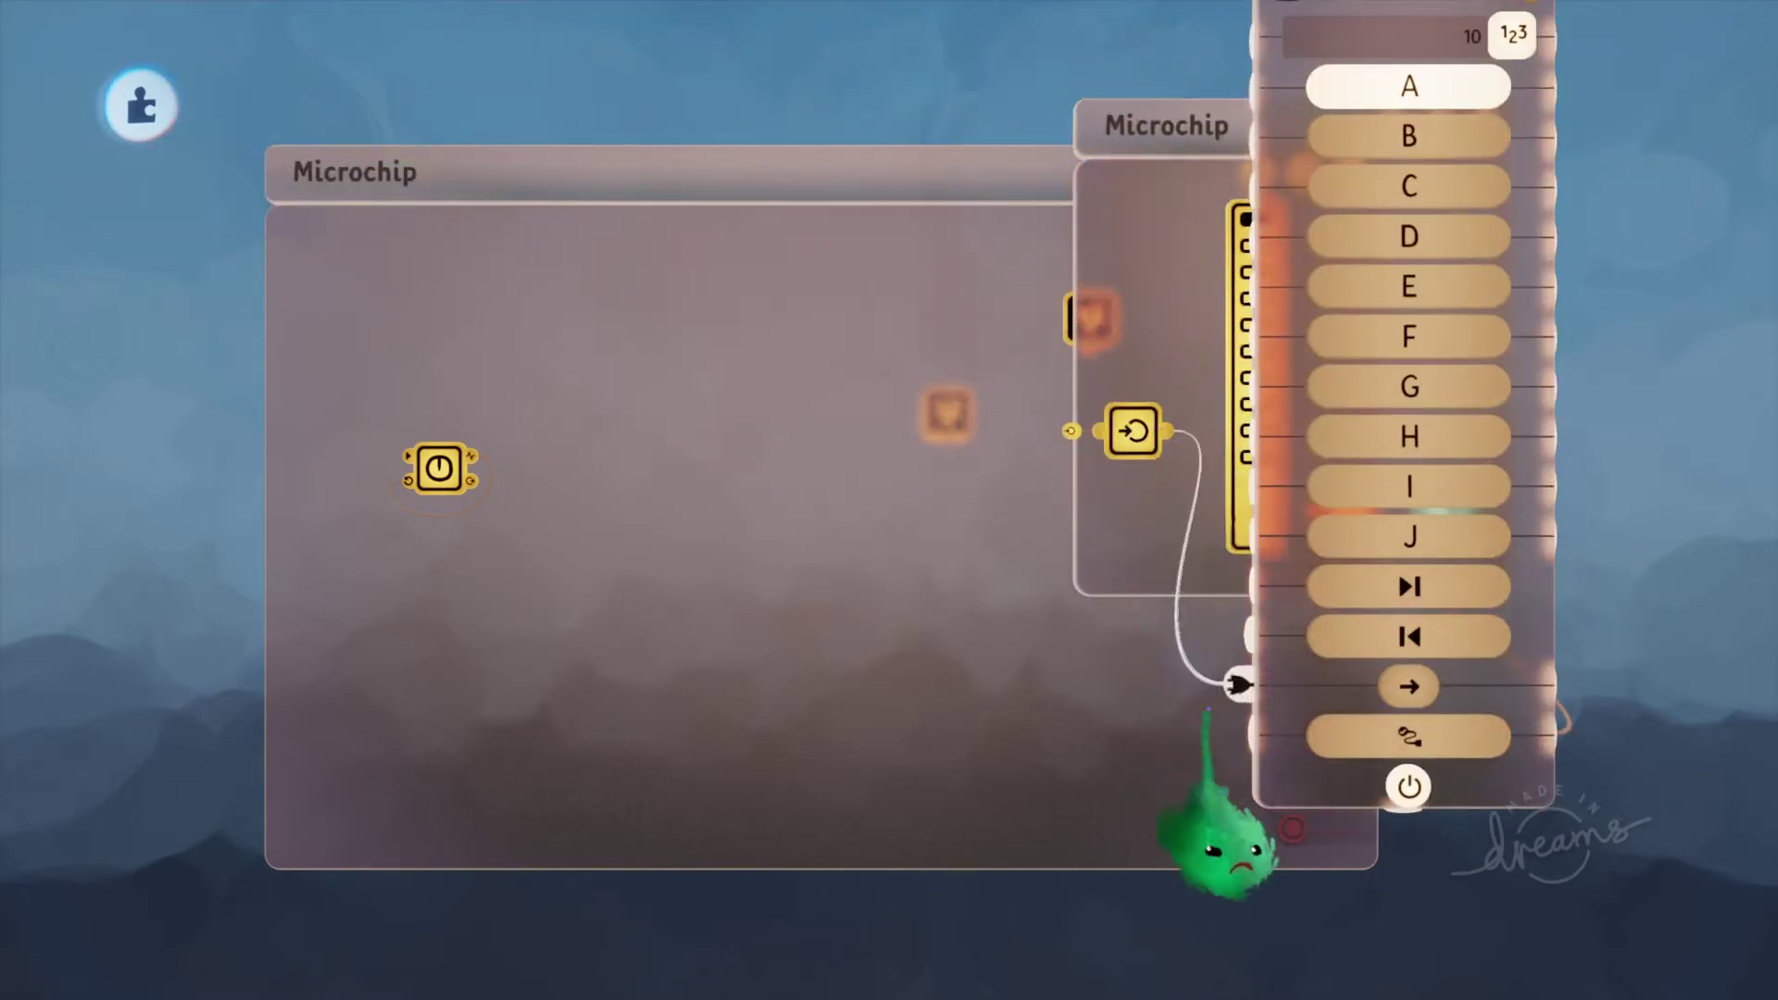
click(1239, 734)
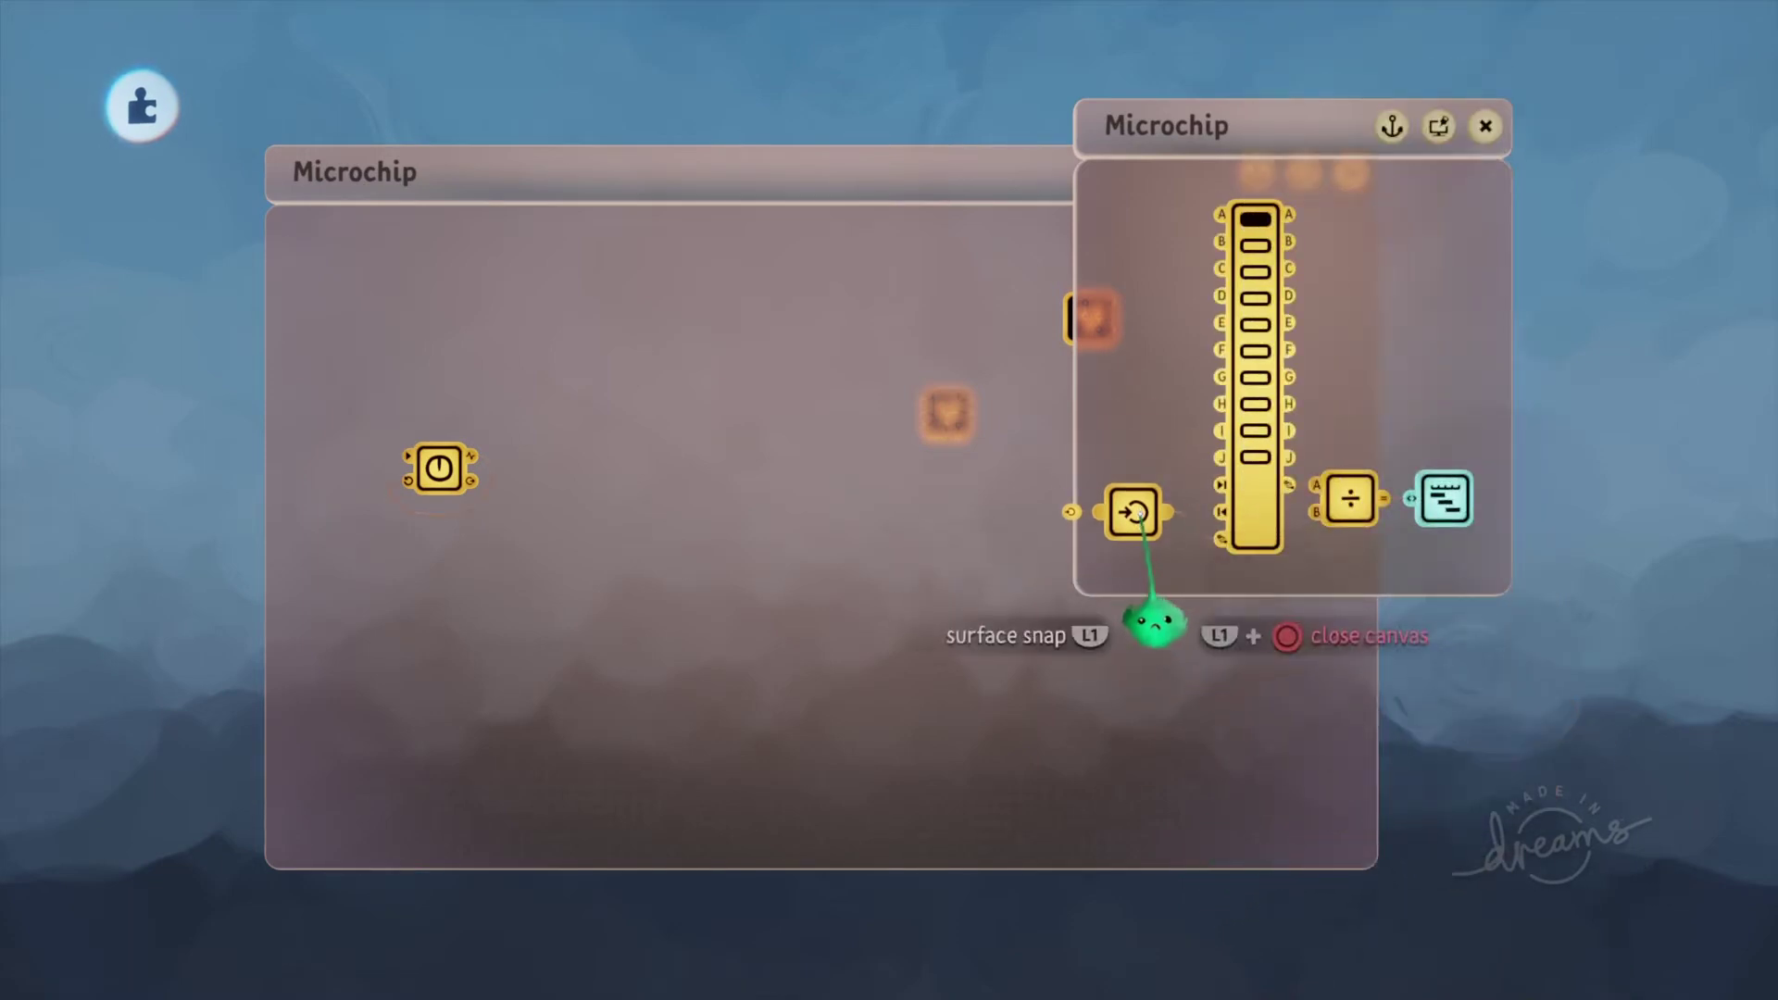
scroll(1202, 547, up, 2)
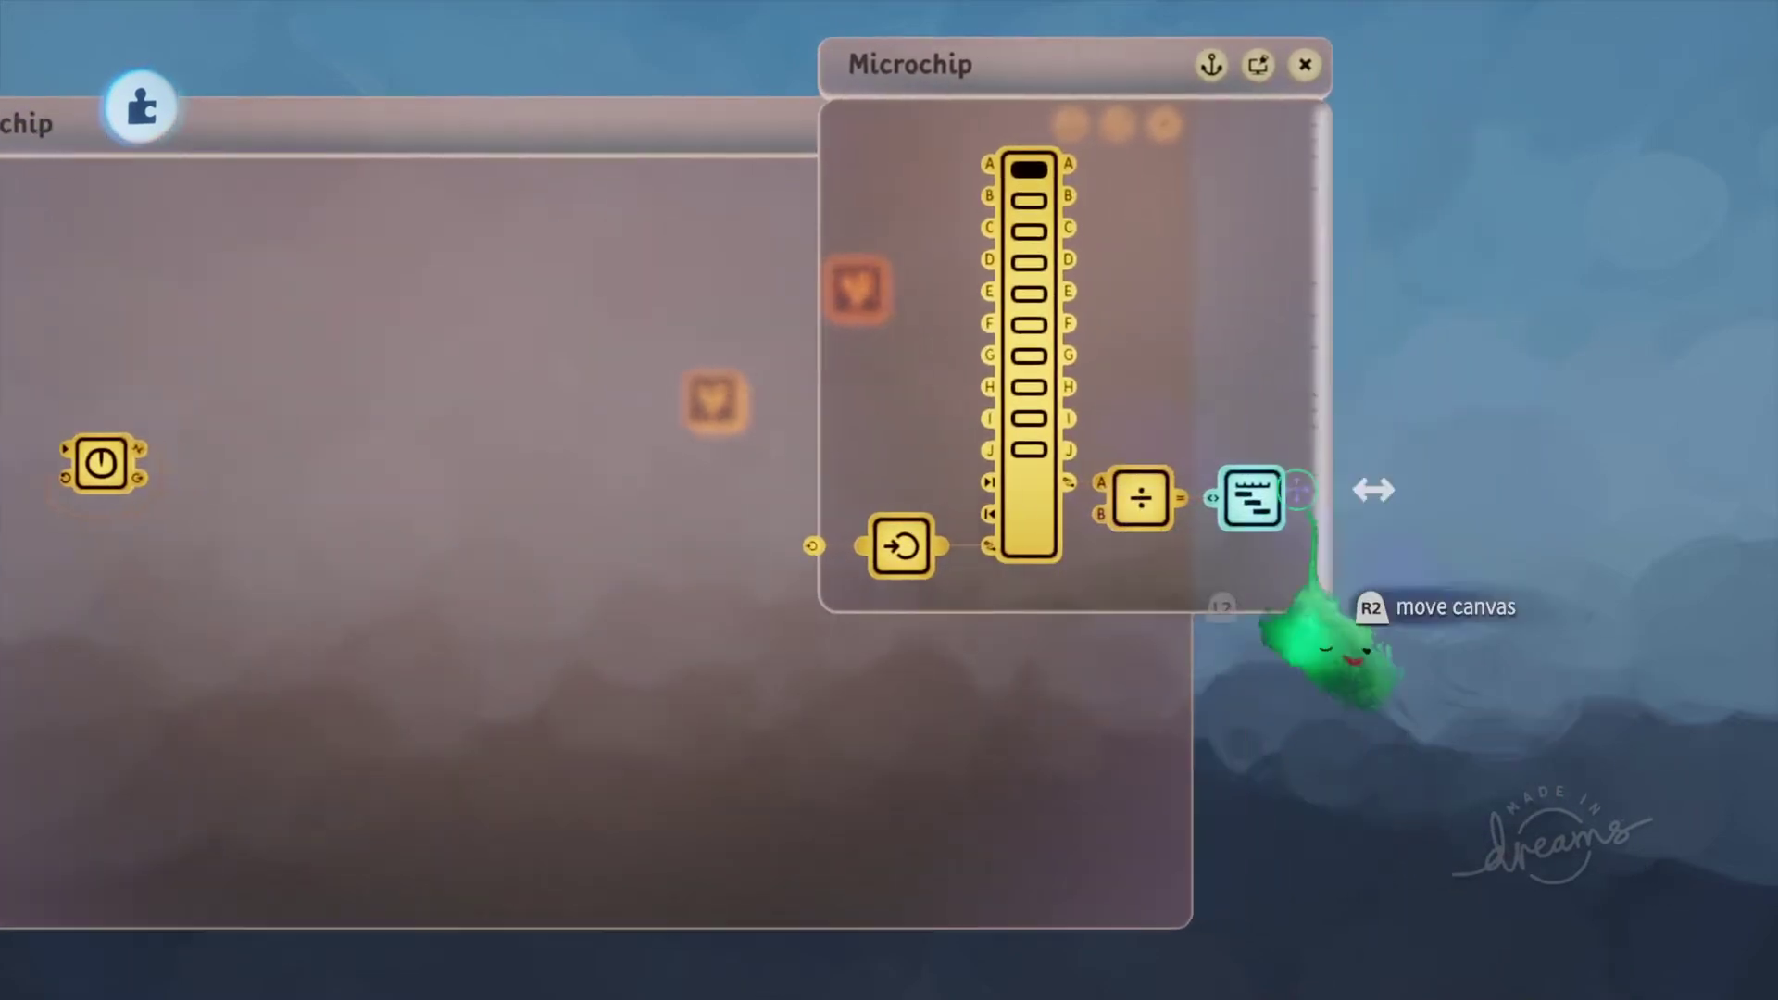
key(Escape)
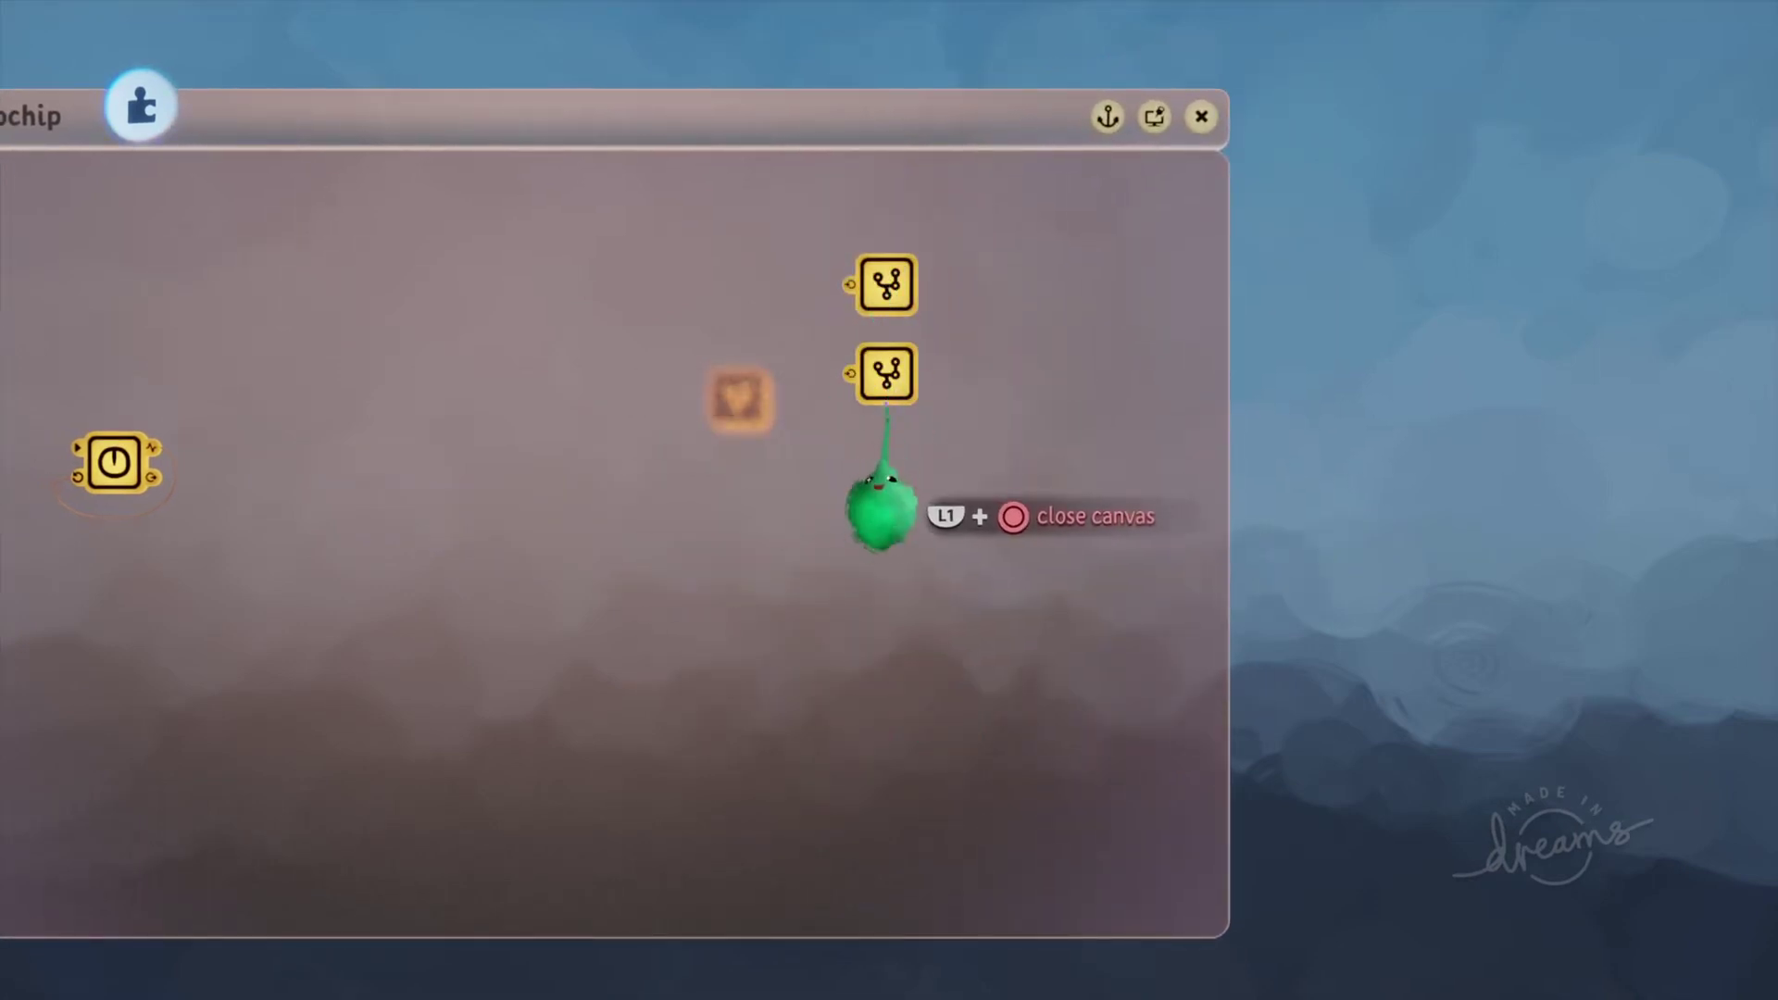
Step: Remove the surplus third Microchip copy and place a Selector between the Timer and the two remaining Microchips
drag(886, 393, 884, 484)
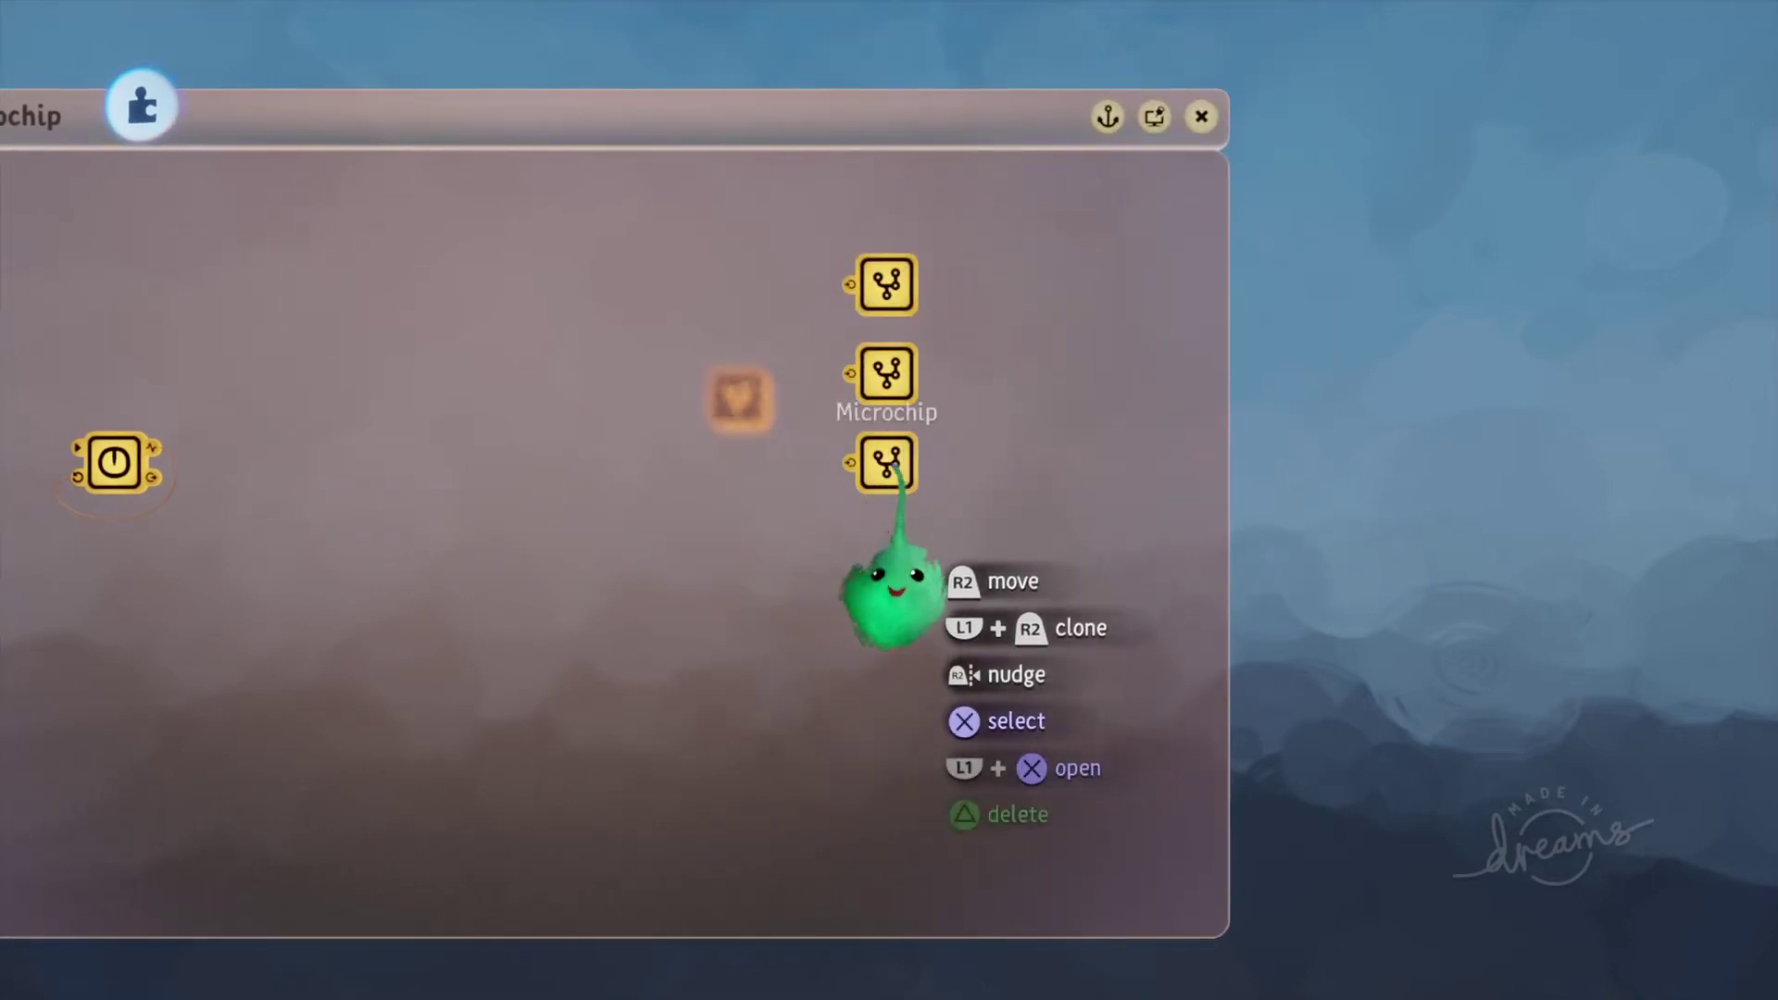
key(Delete)
key(Tab)
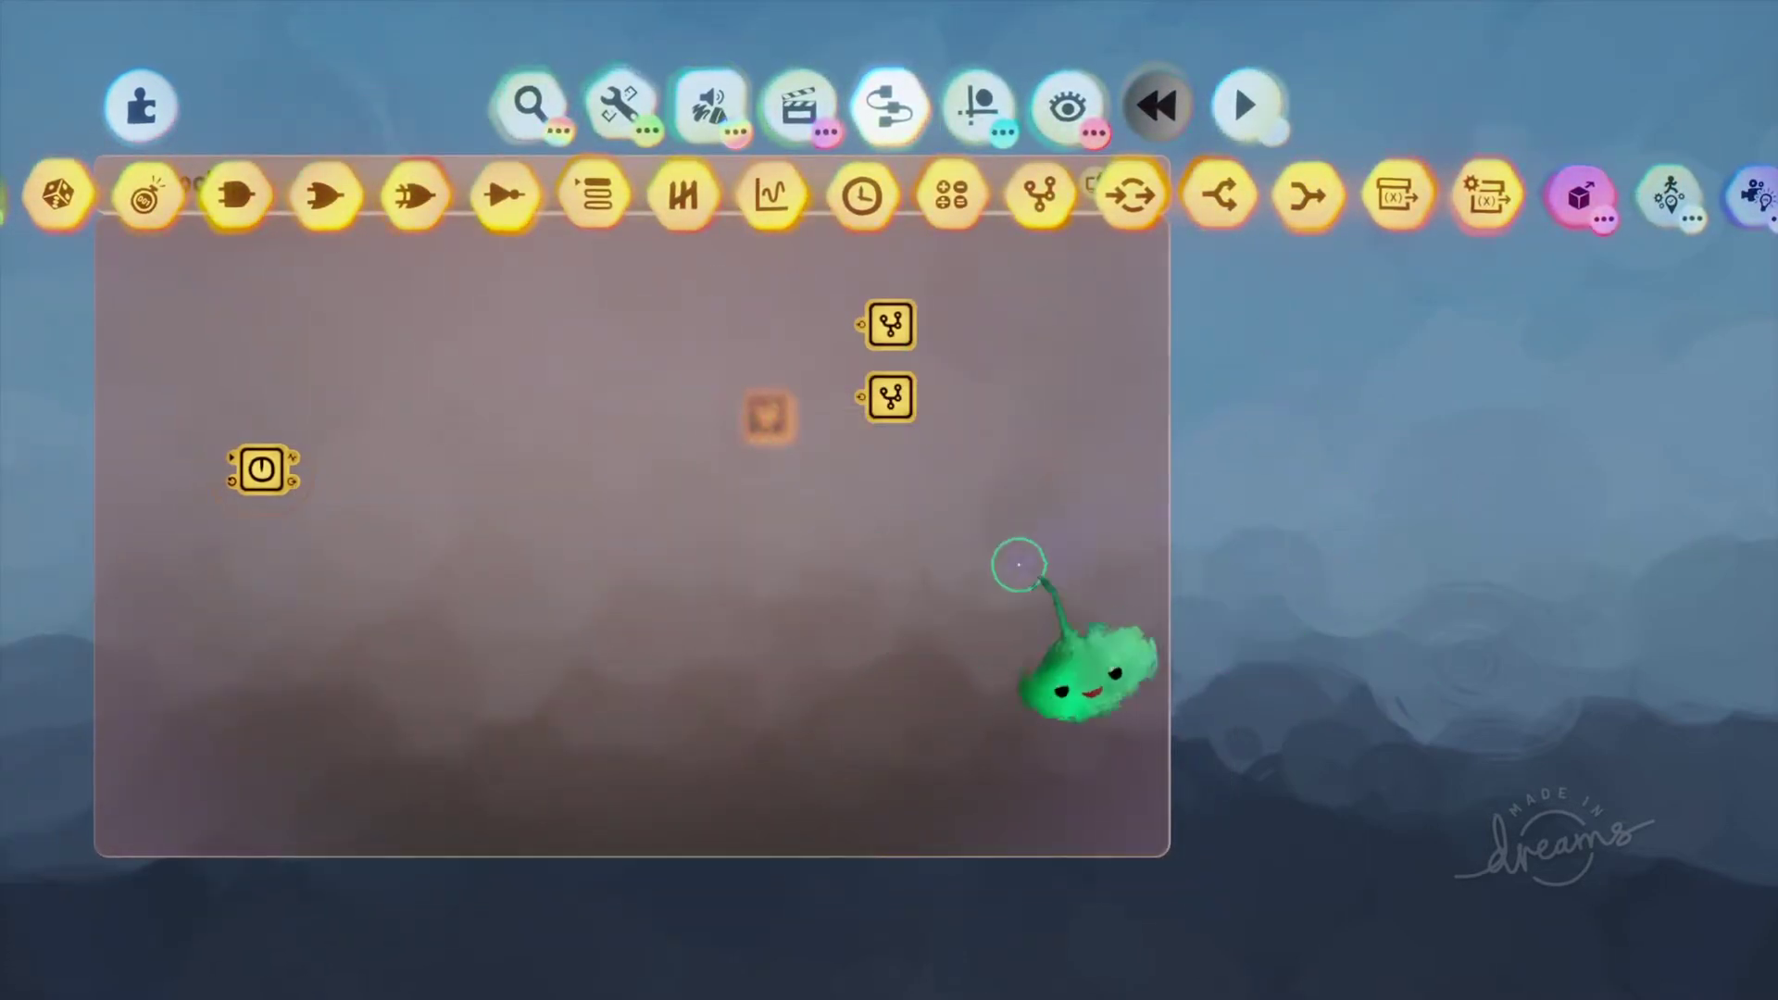
click(594, 196)
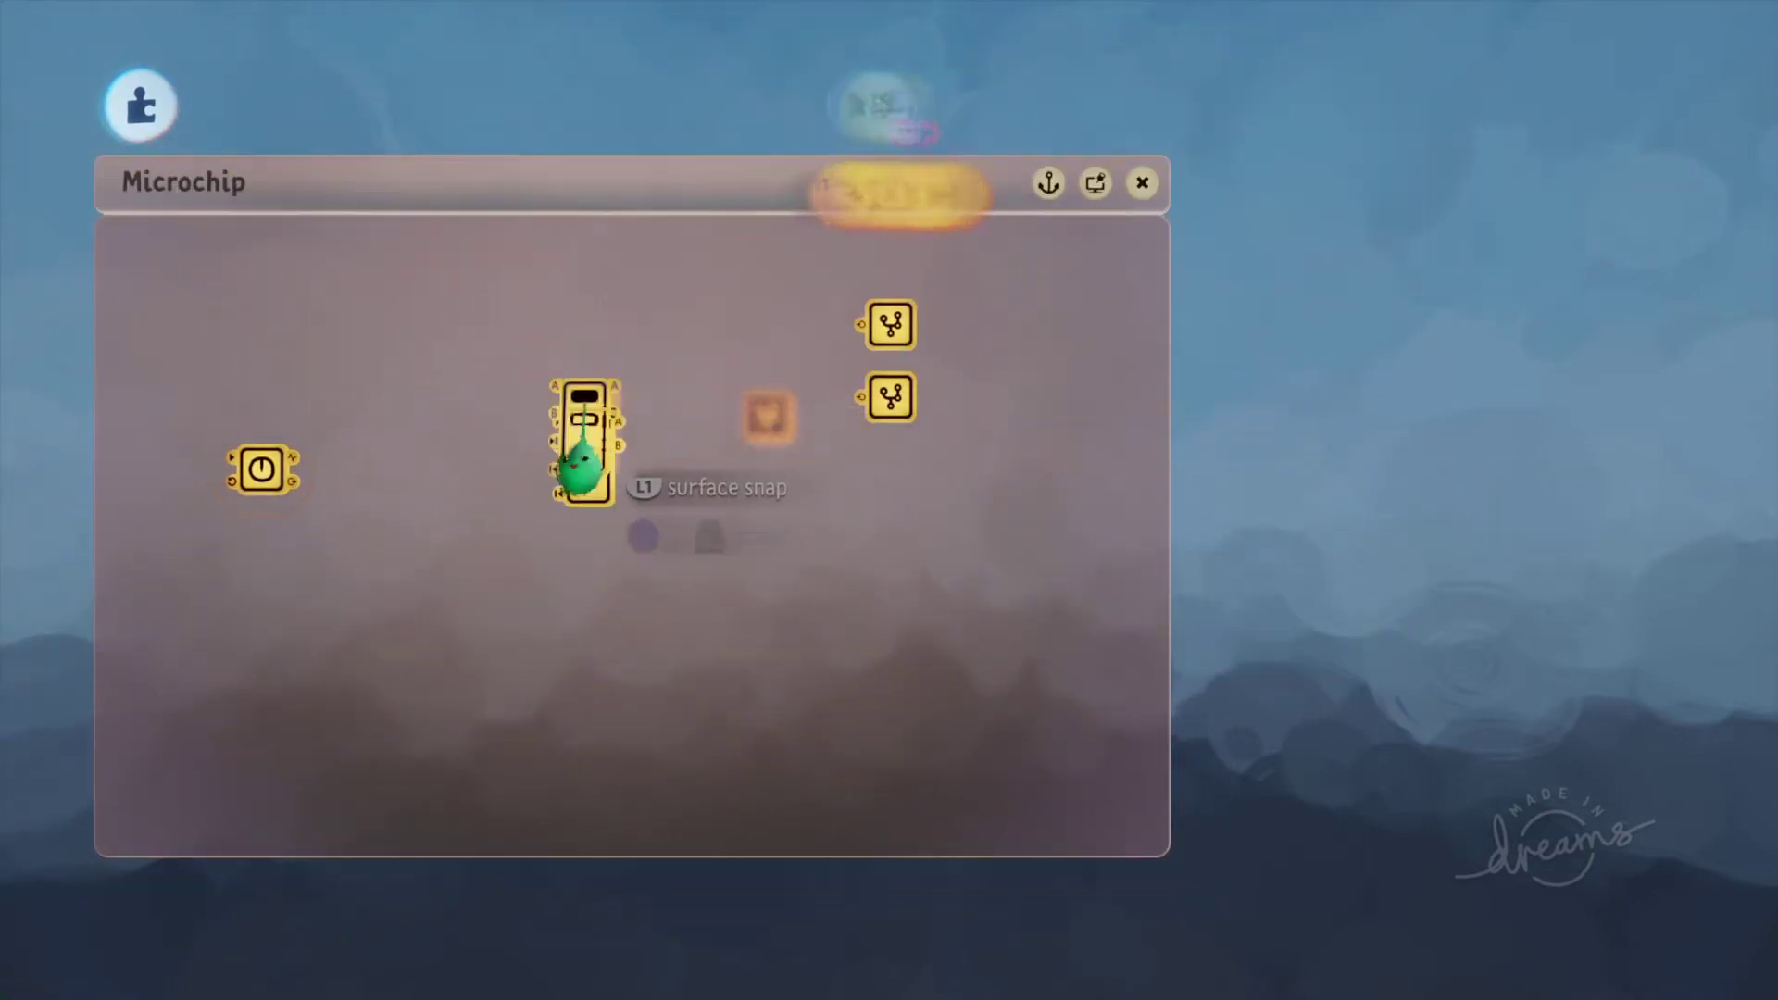
click(587, 505)
click(595, 466)
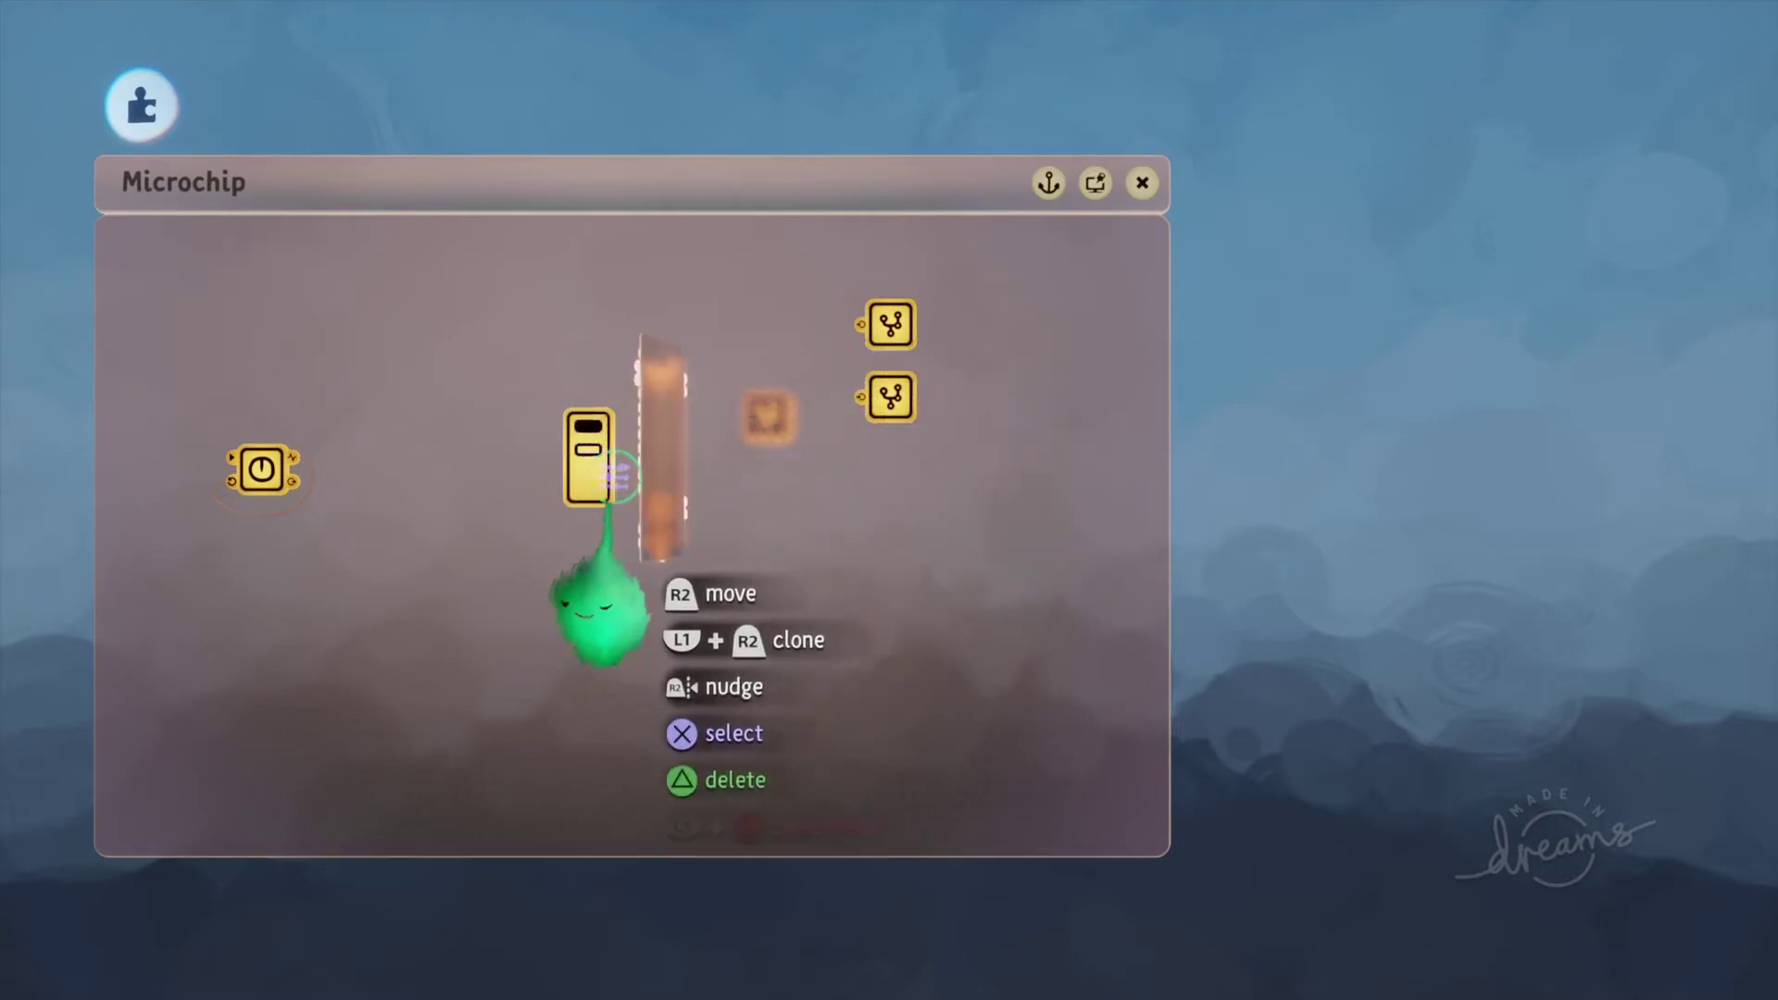
key(Escape)
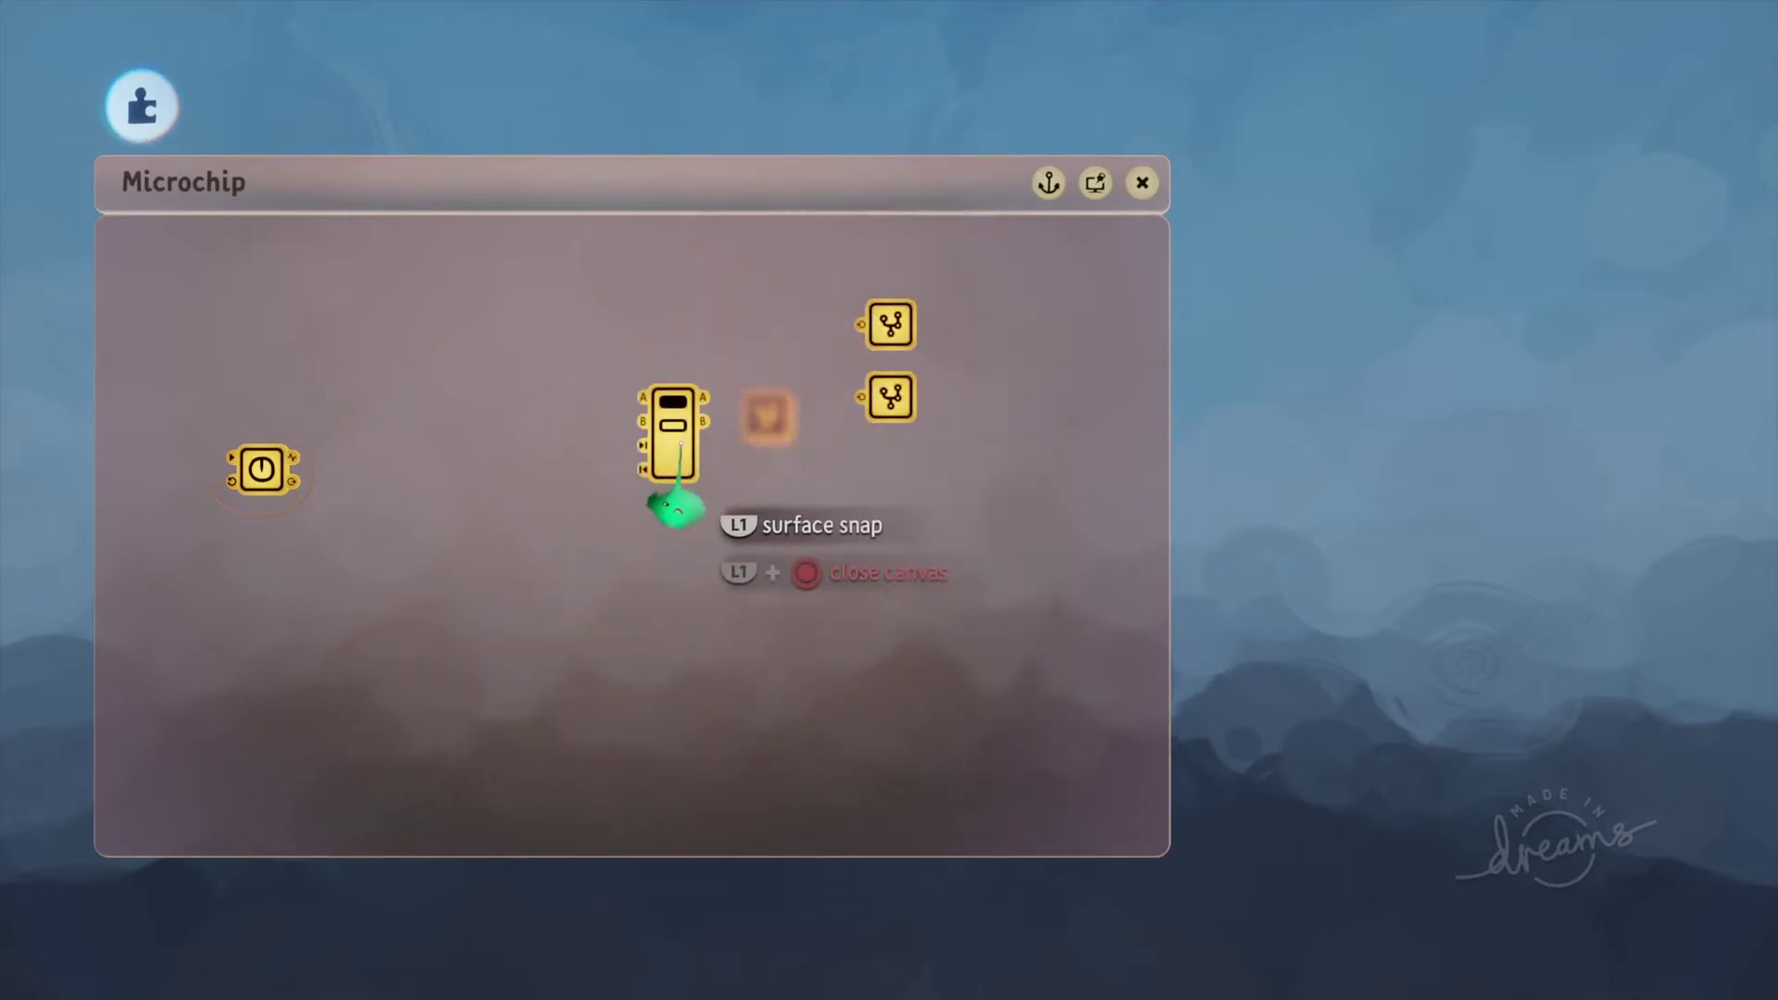
Step: Wire the Selector's outputs A and B to the power ports of the upper and lower Microchips, and move the Selector below them
scroll(750, 540, up, 5)
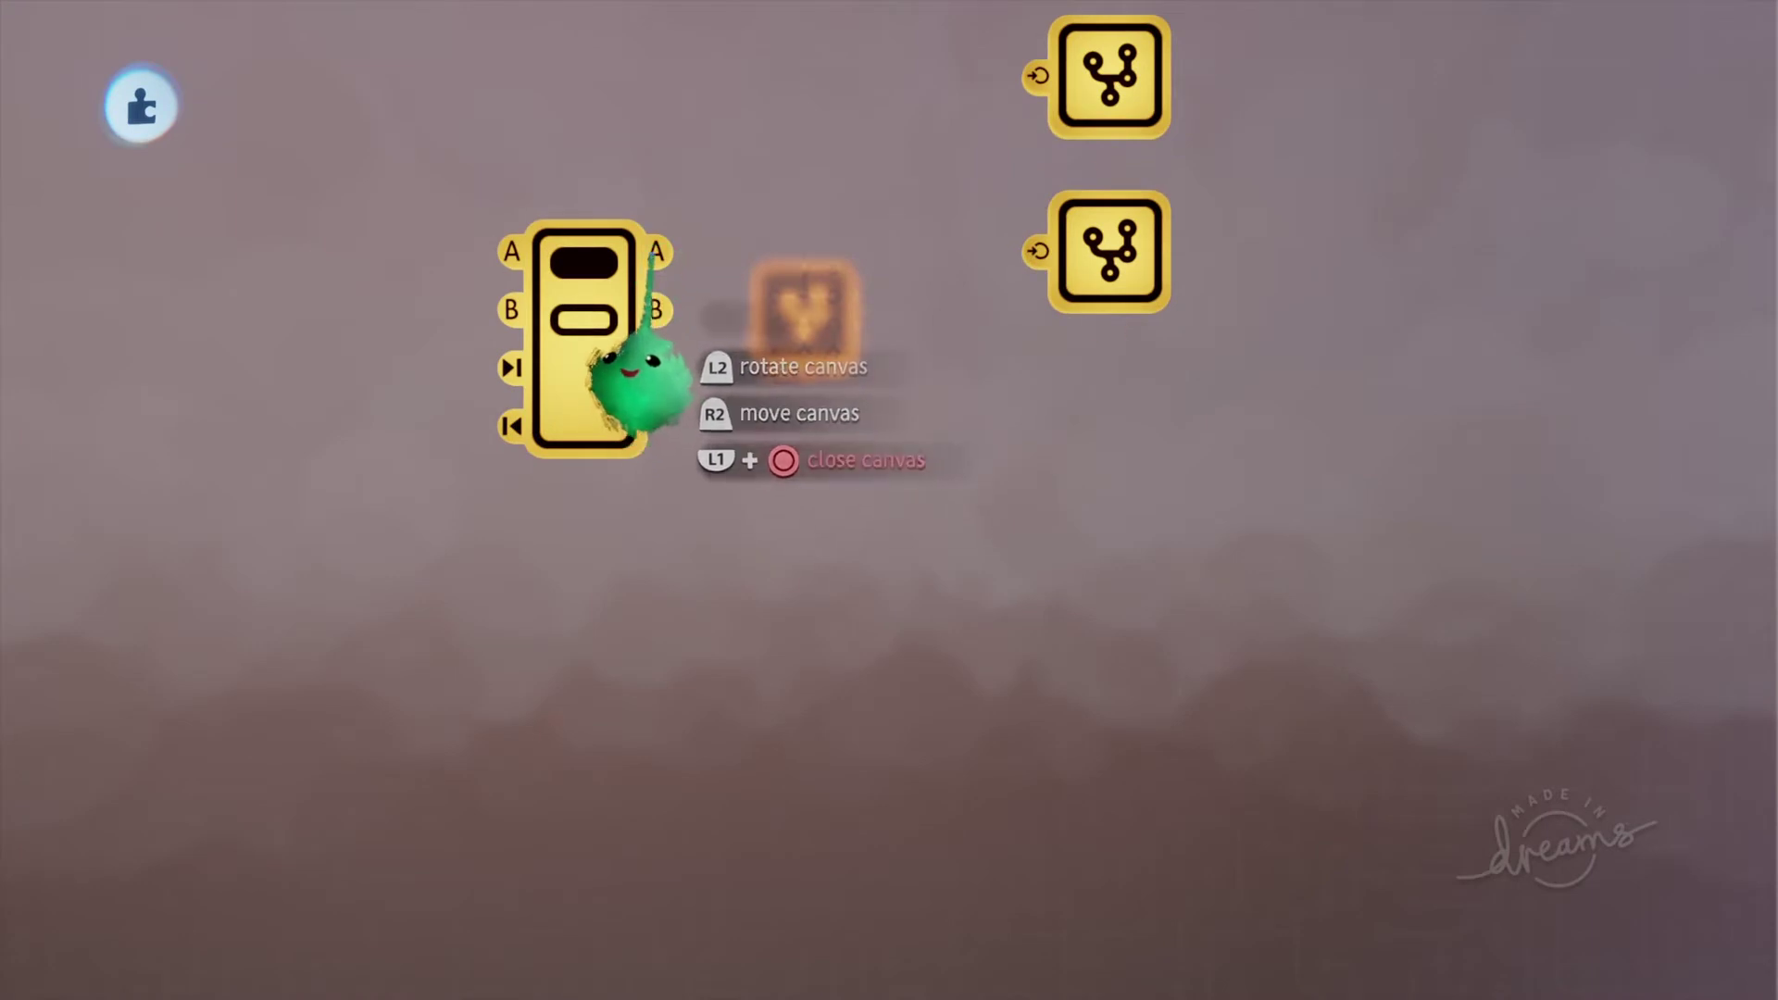
drag(1008, 294, 1088, 276)
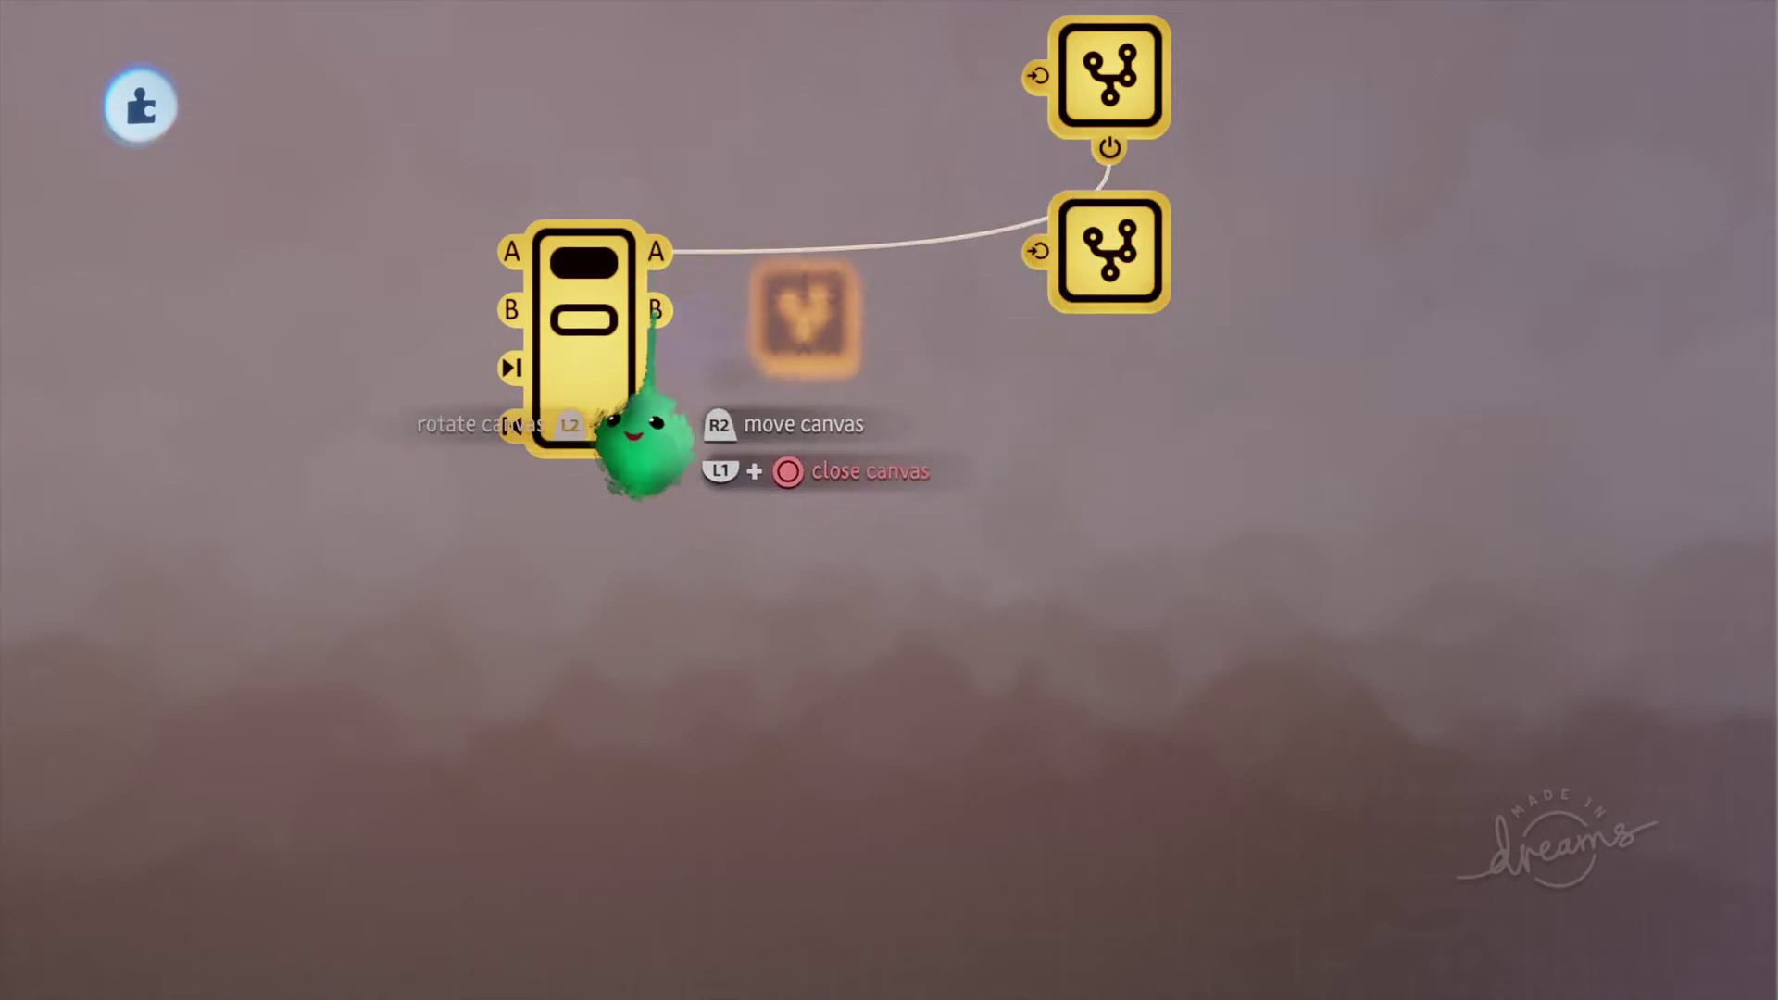
drag(654, 313, 1111, 328)
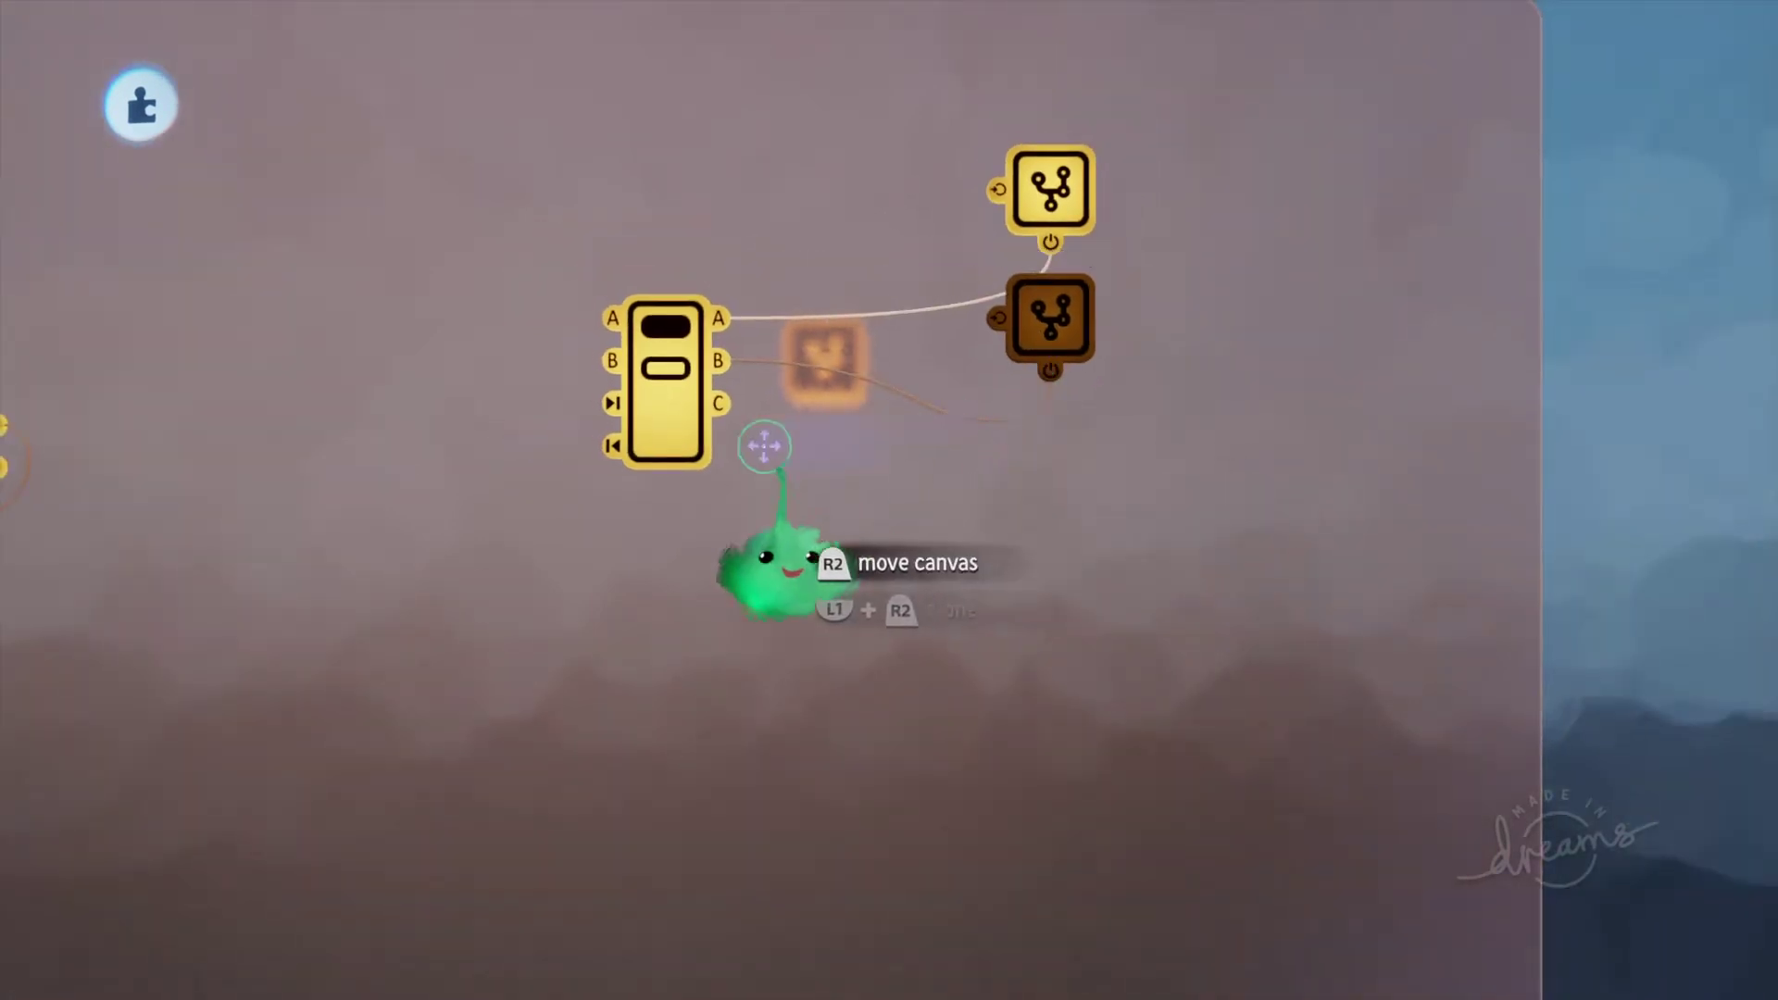
drag(700, 378, 680, 615)
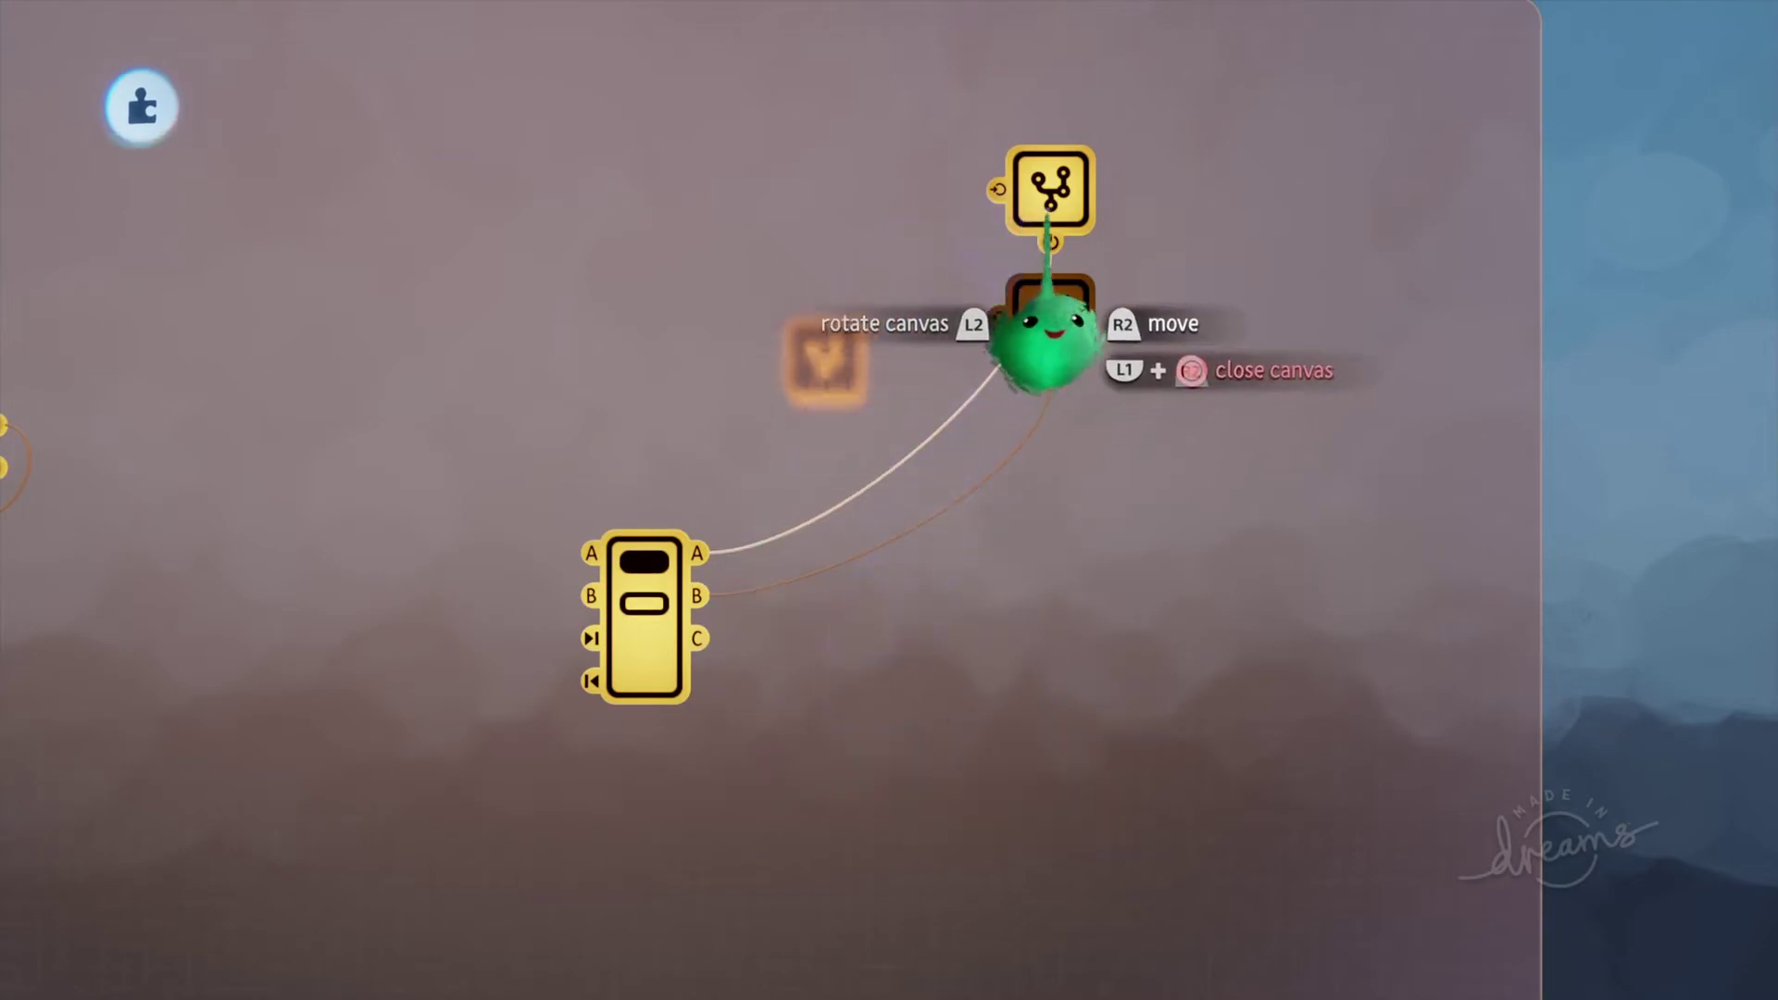
Step: Check the settings of the two Microchips powered by the Selector and close them again
click(1050, 200)
scroll(987, 370, down, 2)
key(Escape)
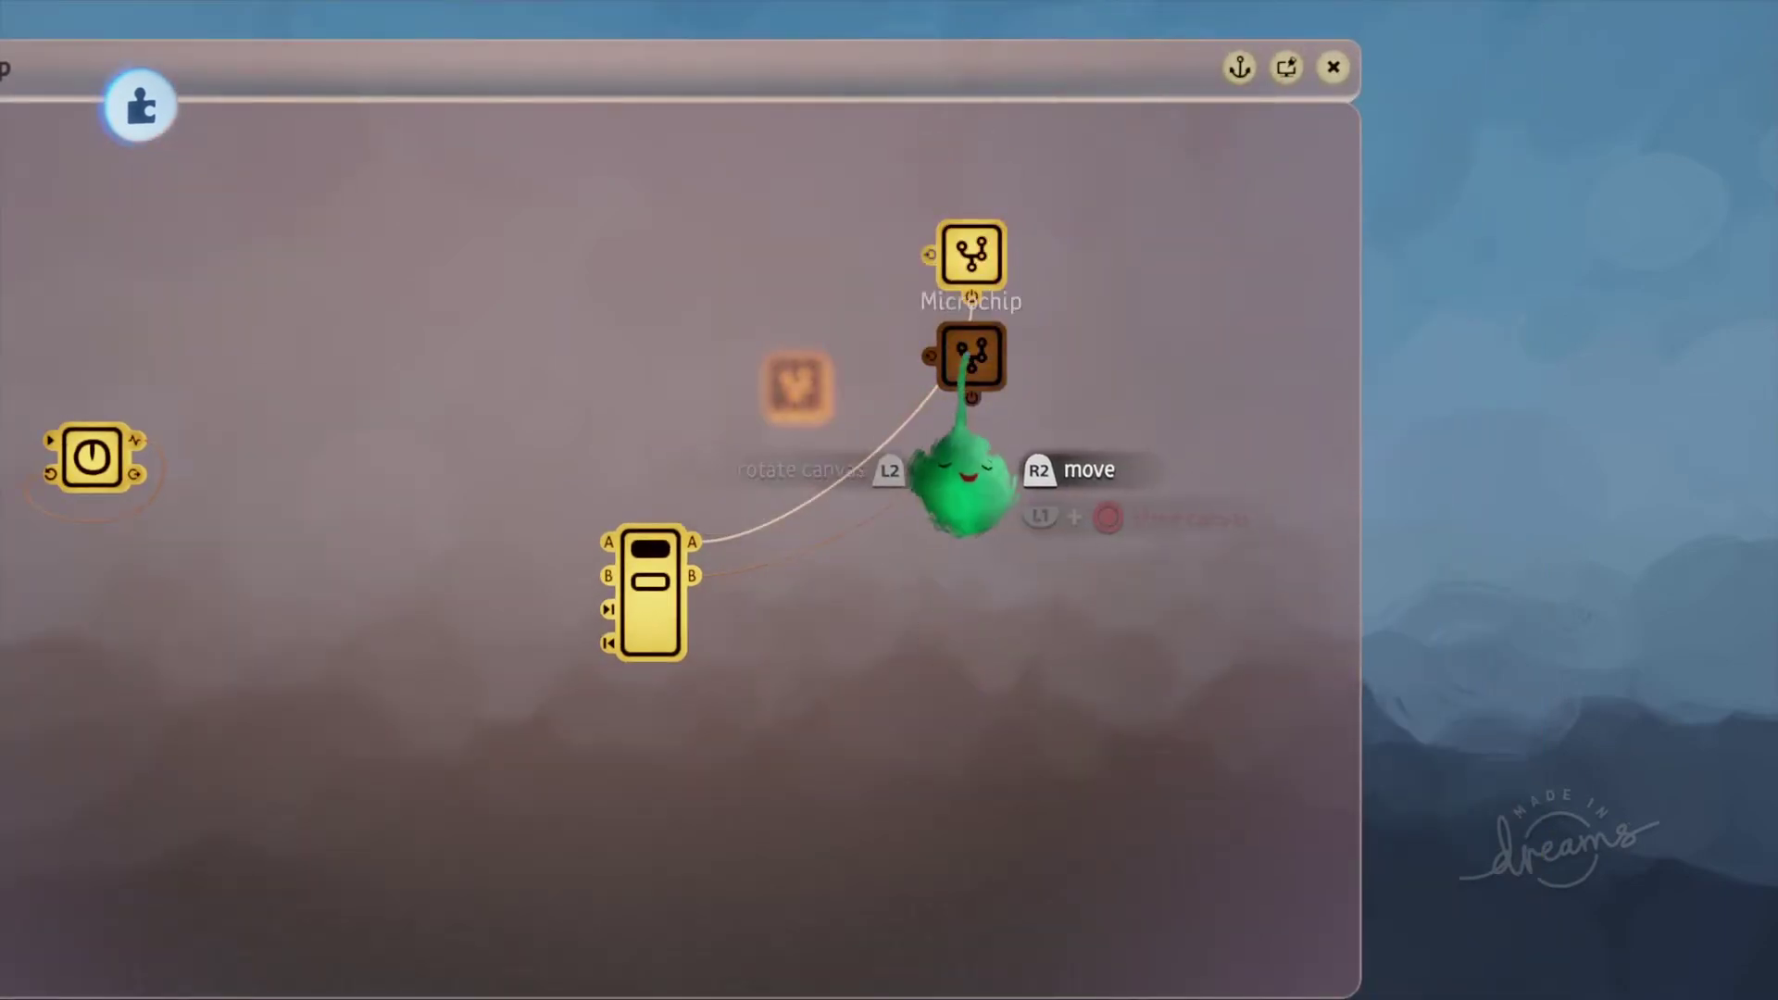
click(966, 361)
key(Escape)
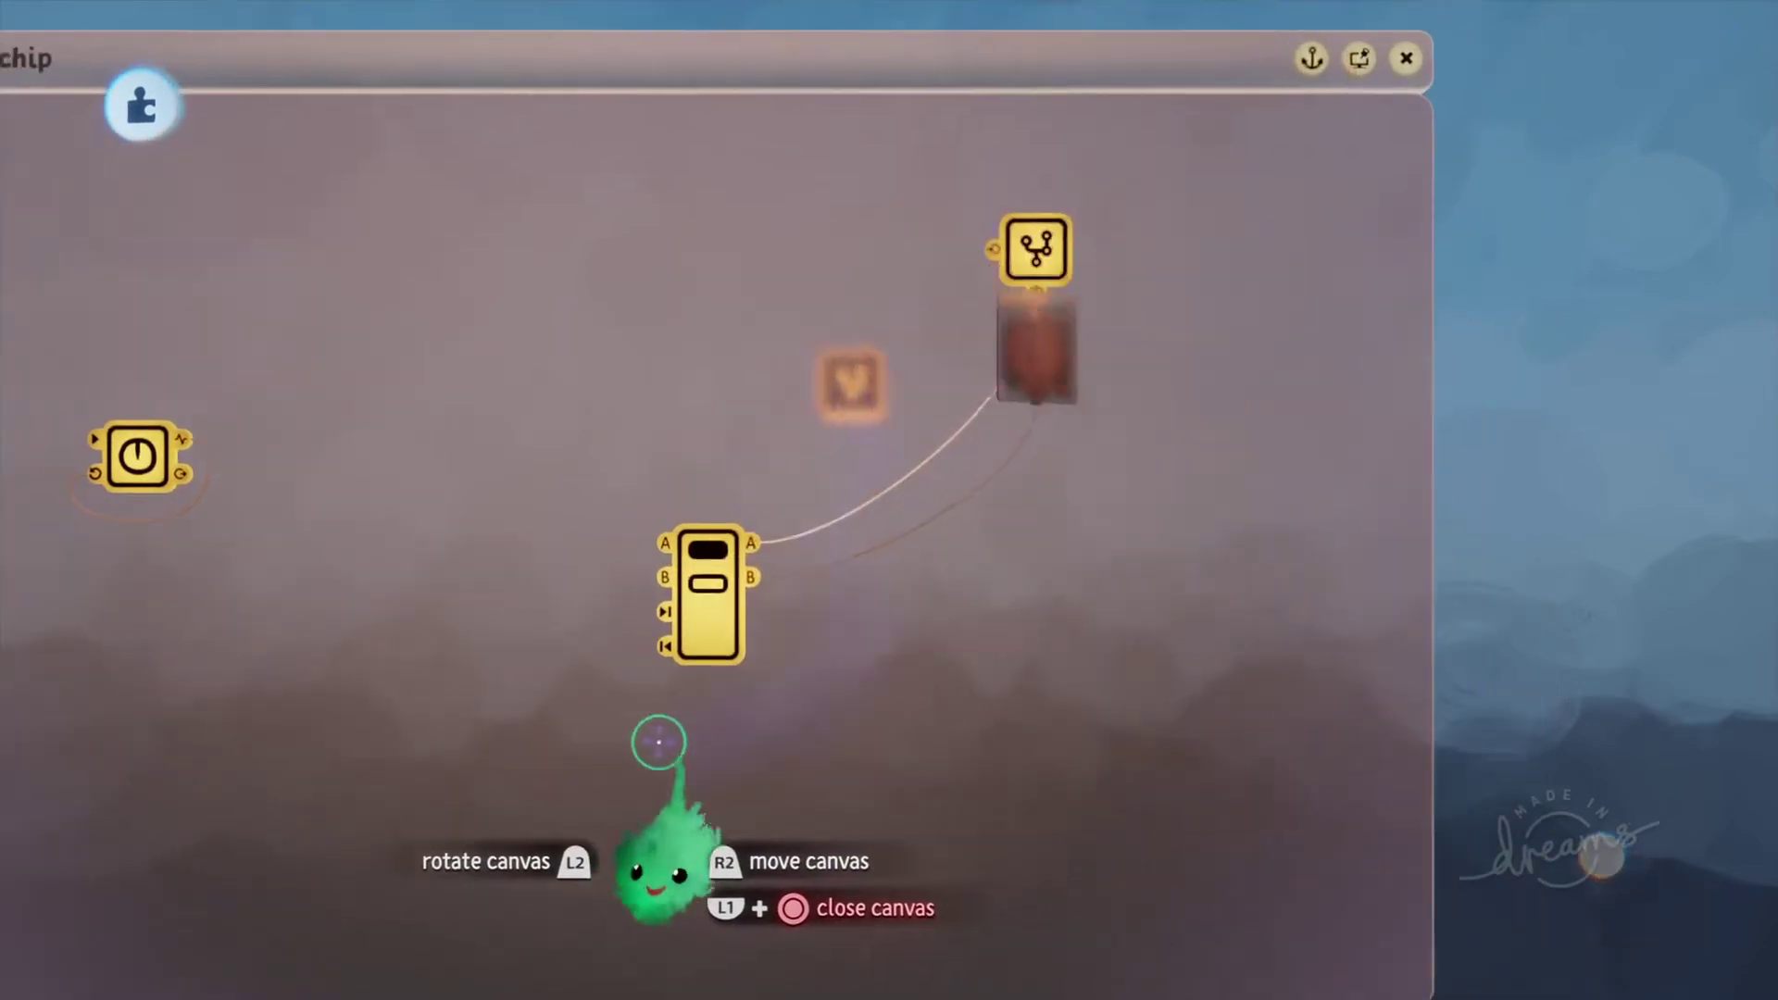
key(Delete)
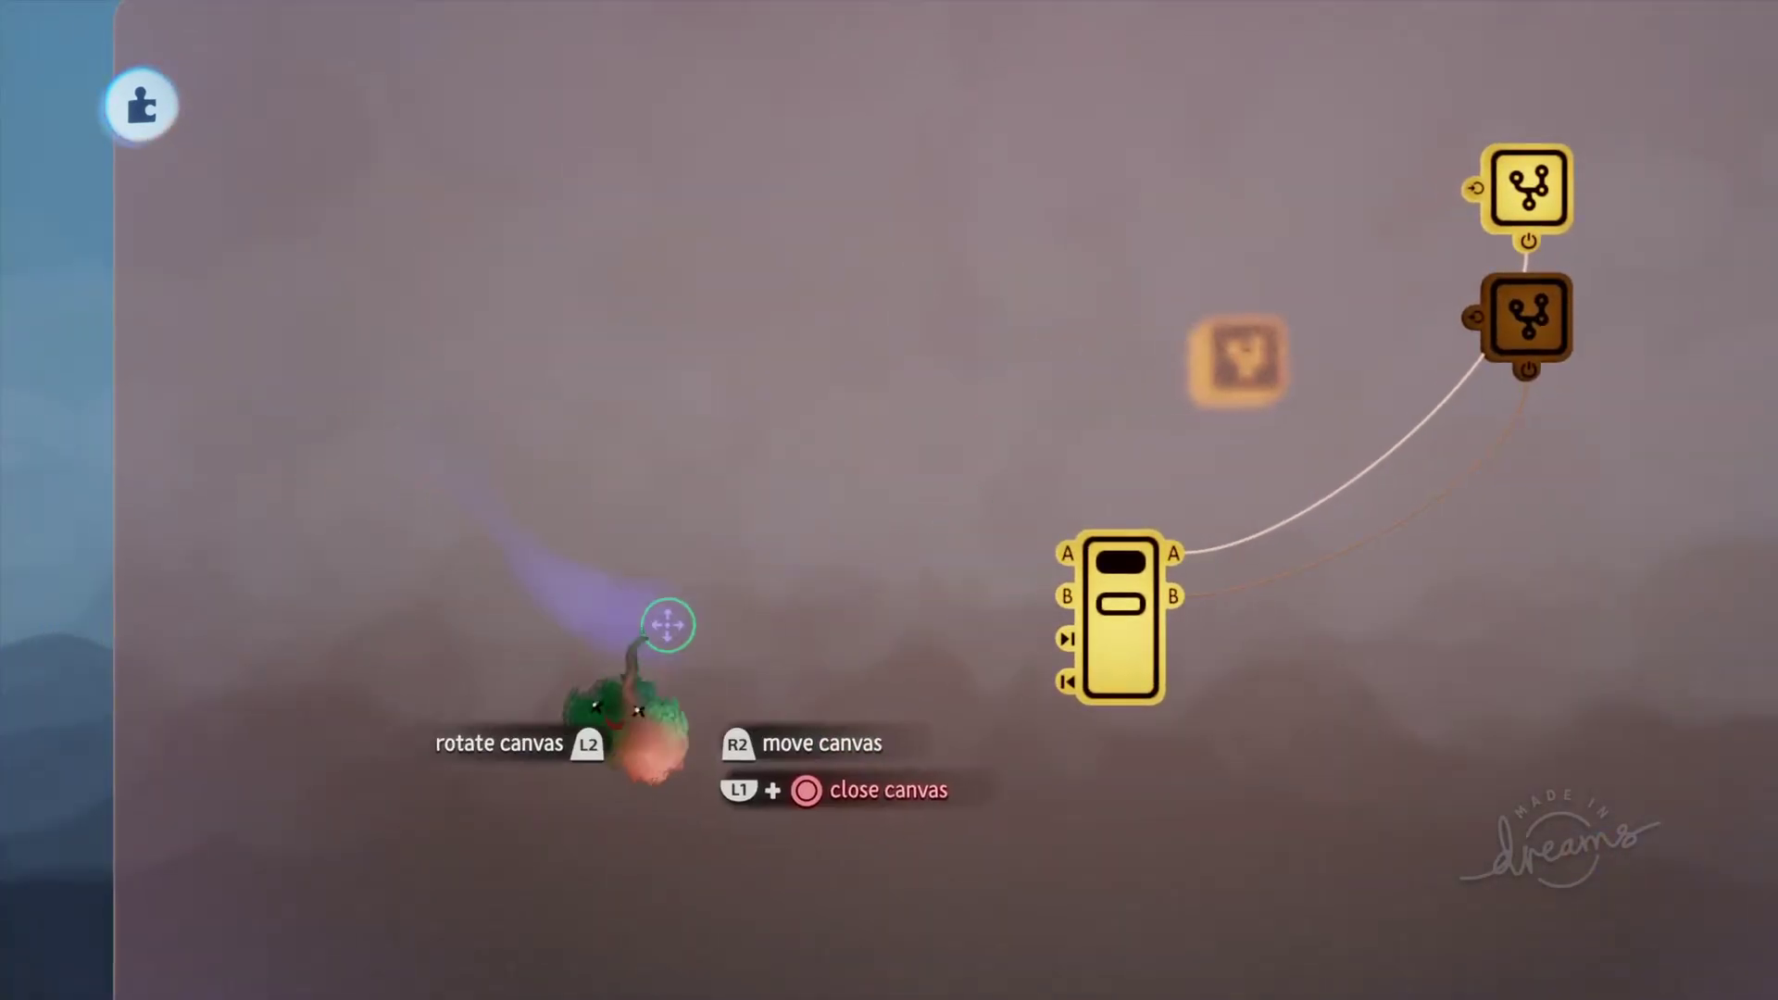
Step: Place a Signal Generator in the empty upper part of the main Microchip's canvas
key(Tab)
drag(205, 208, 416, 197)
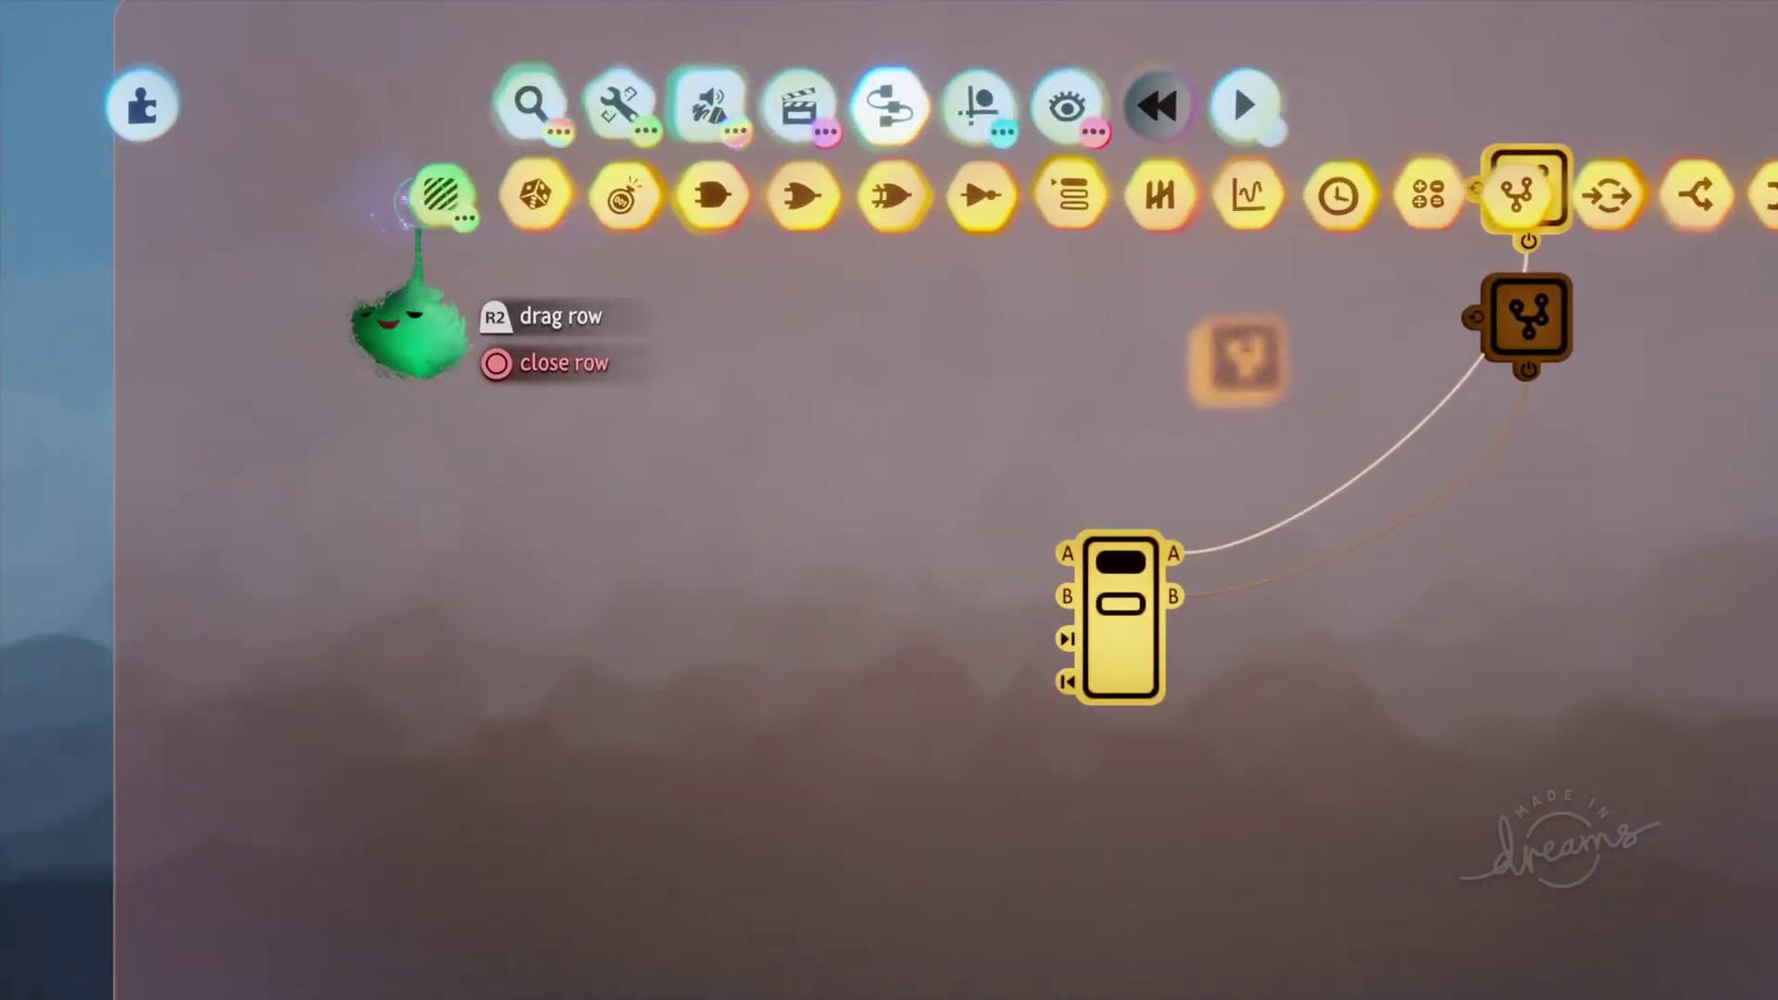
click(439, 194)
click(1032, 194)
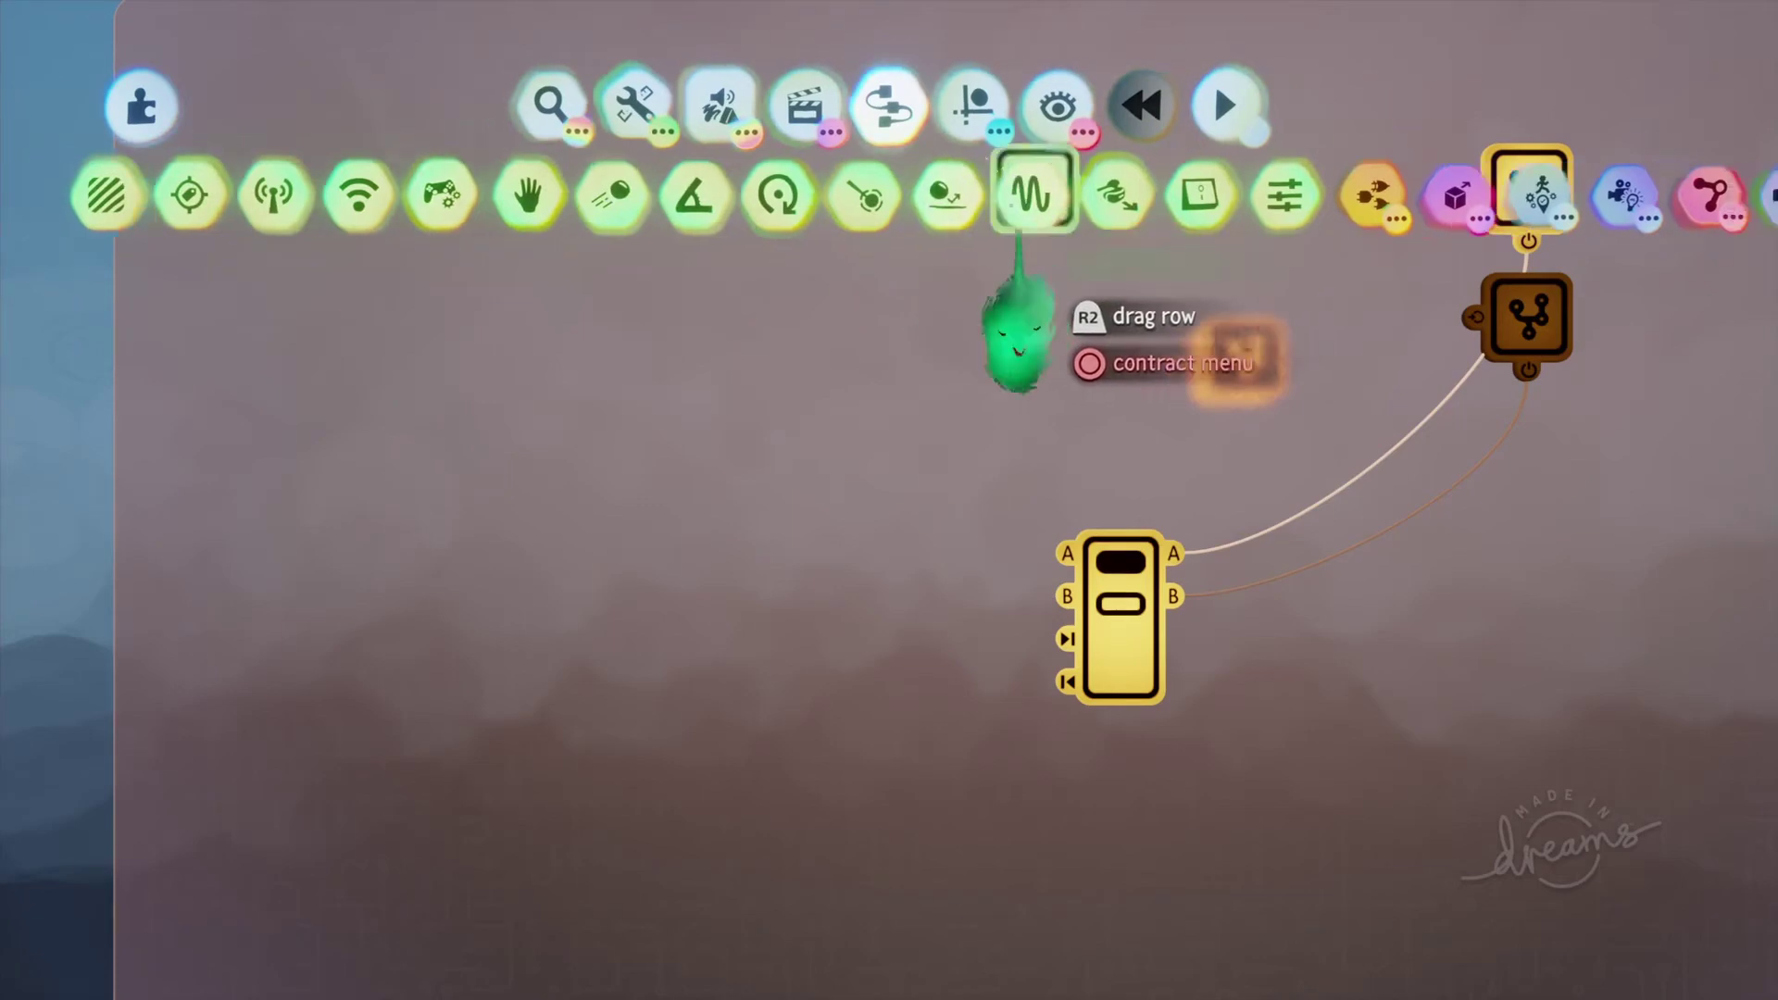
click(519, 209)
key(Escape)
Step: Set the Signal Generator's maximum and minimum value ranges to 0.0–19.0 and its sweep to 0.0 s, and shift it slightly outward
click(521, 243)
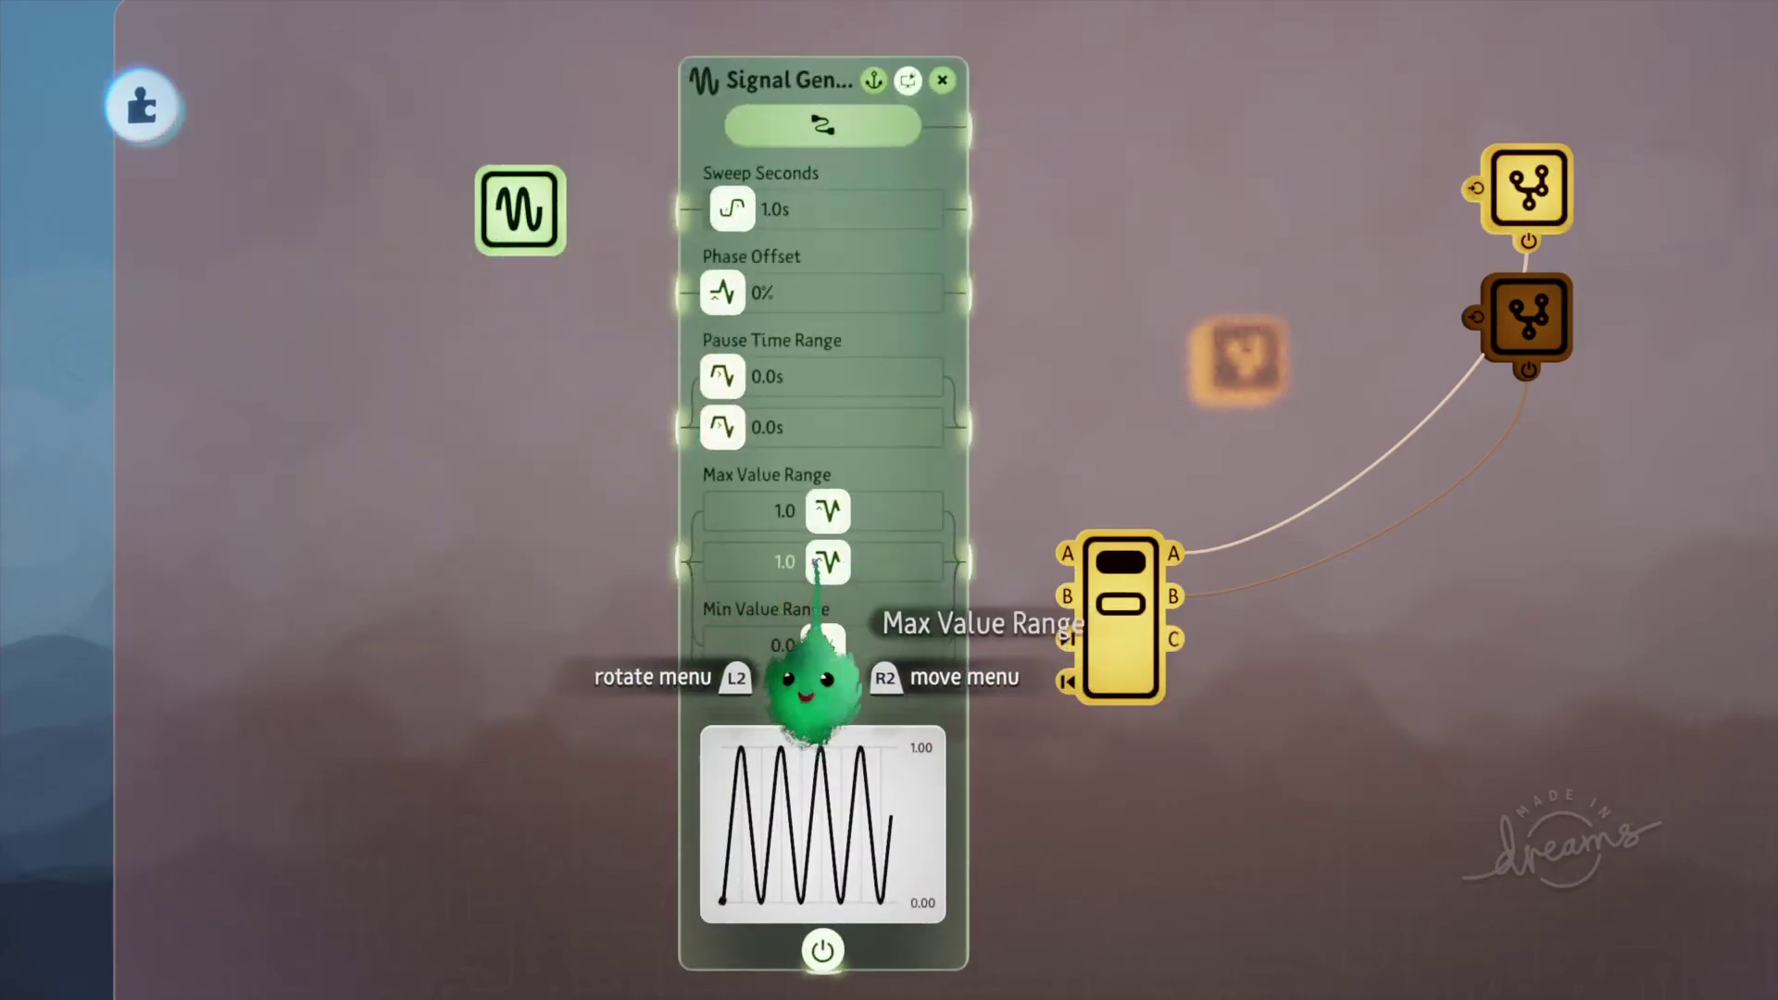
drag(818, 512, 703, 546)
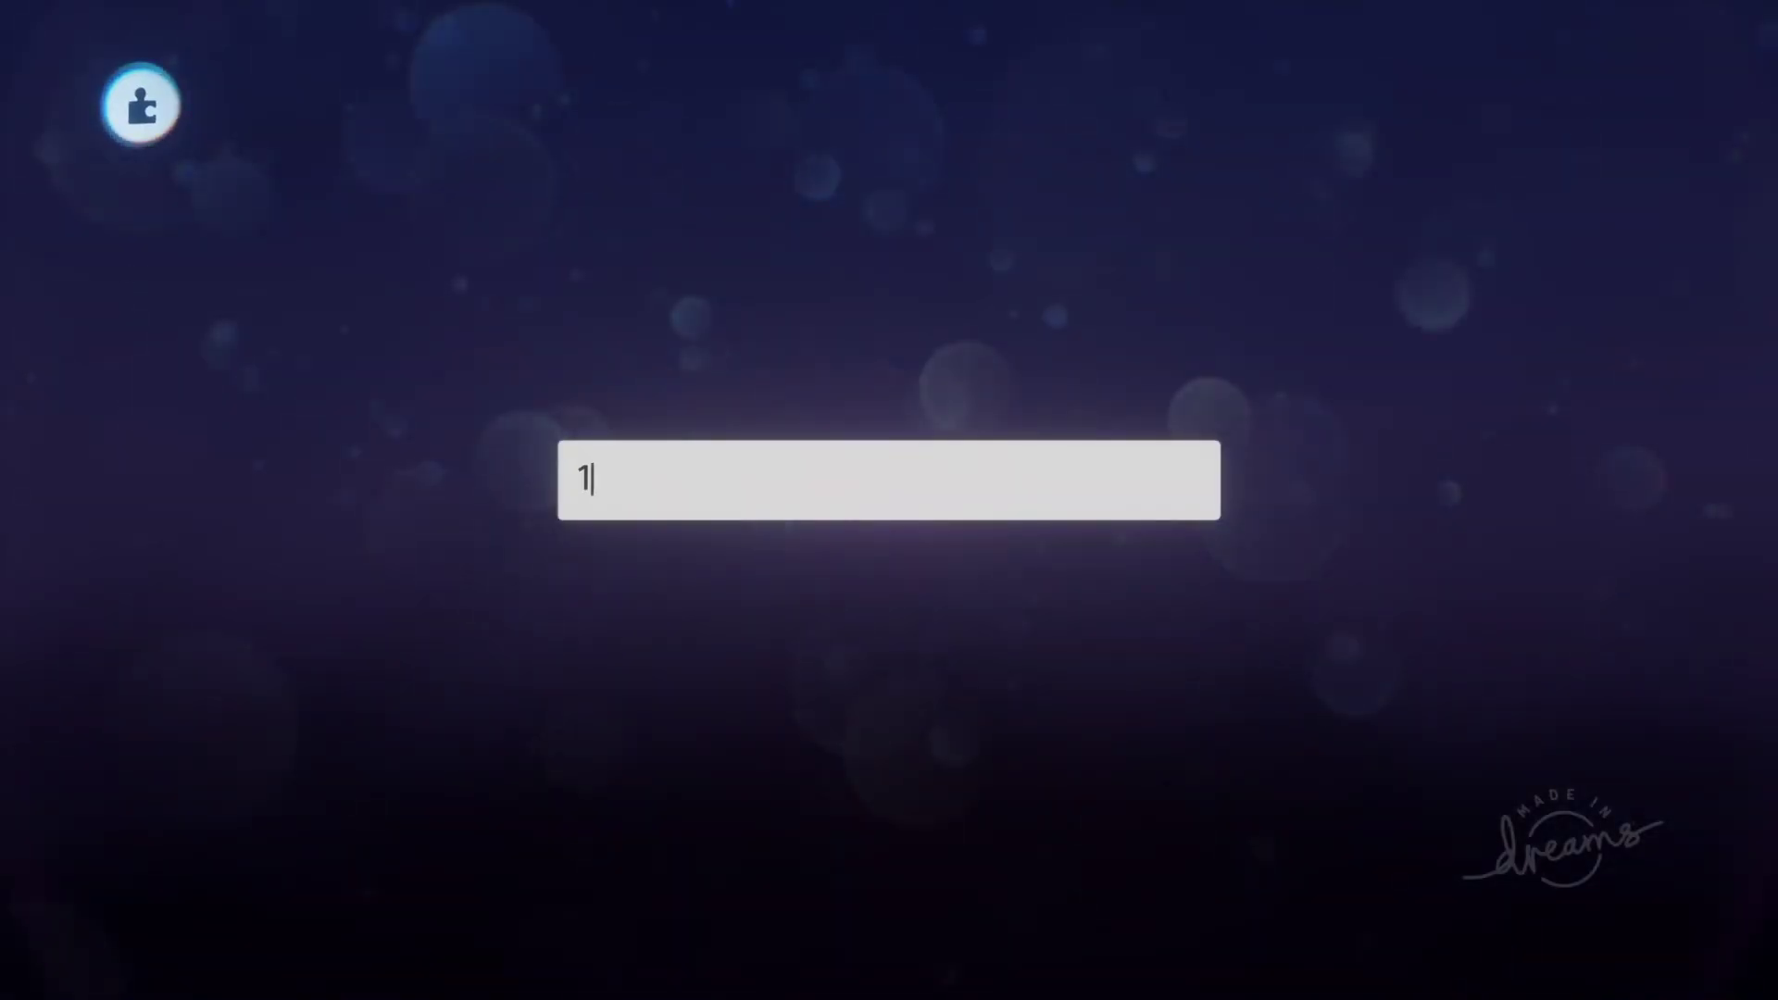
key(Return)
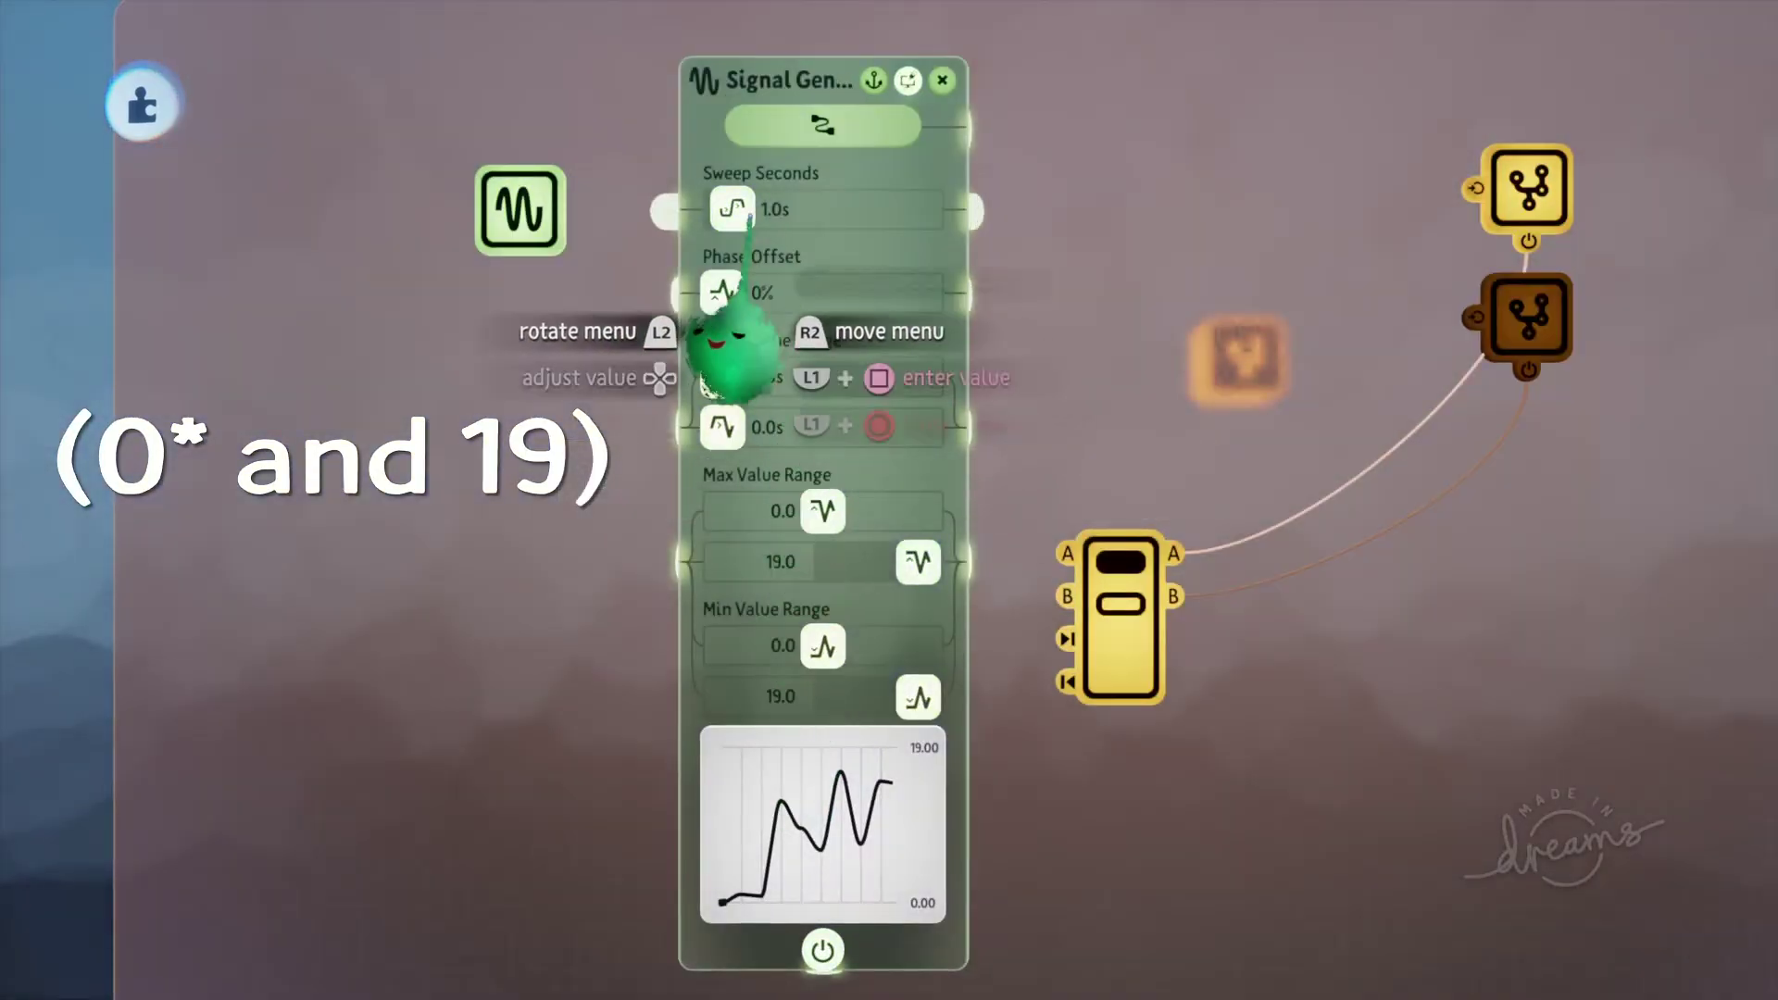
drag(732, 214, 682, 218)
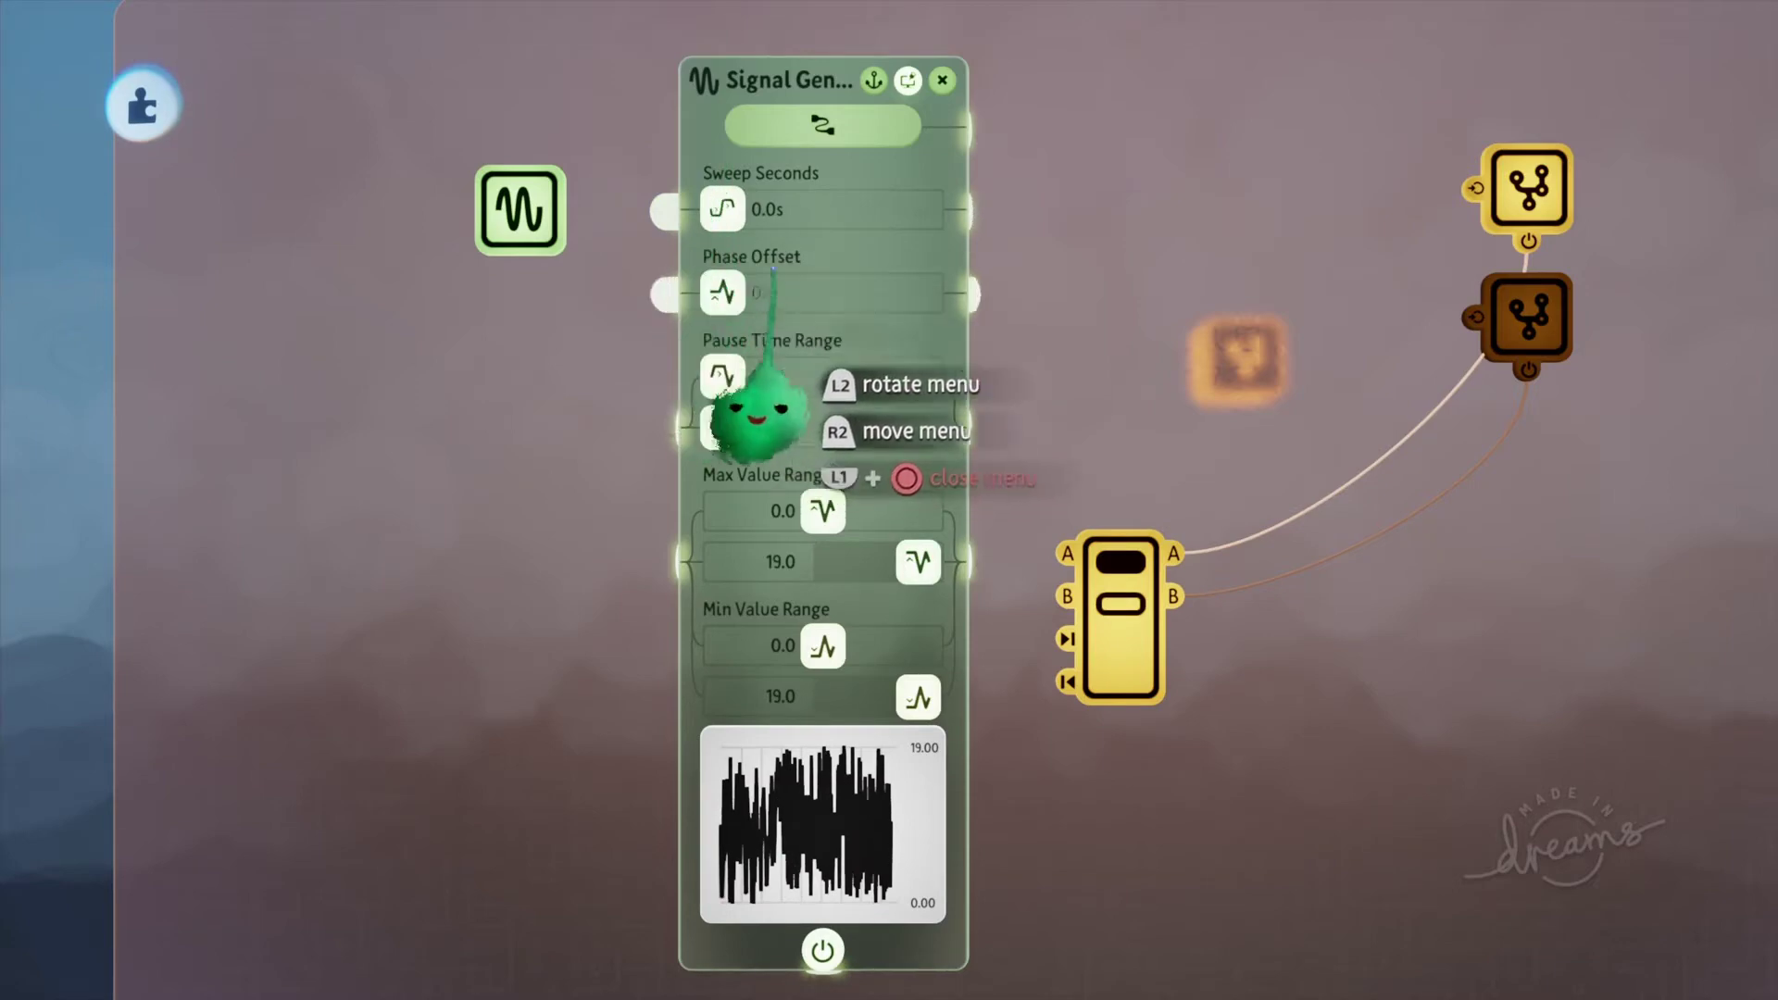
key(Escape)
drag(473, 199, 410, 178)
Step: Add a Variable named Note above the Selector and close its settings
key(Tab)
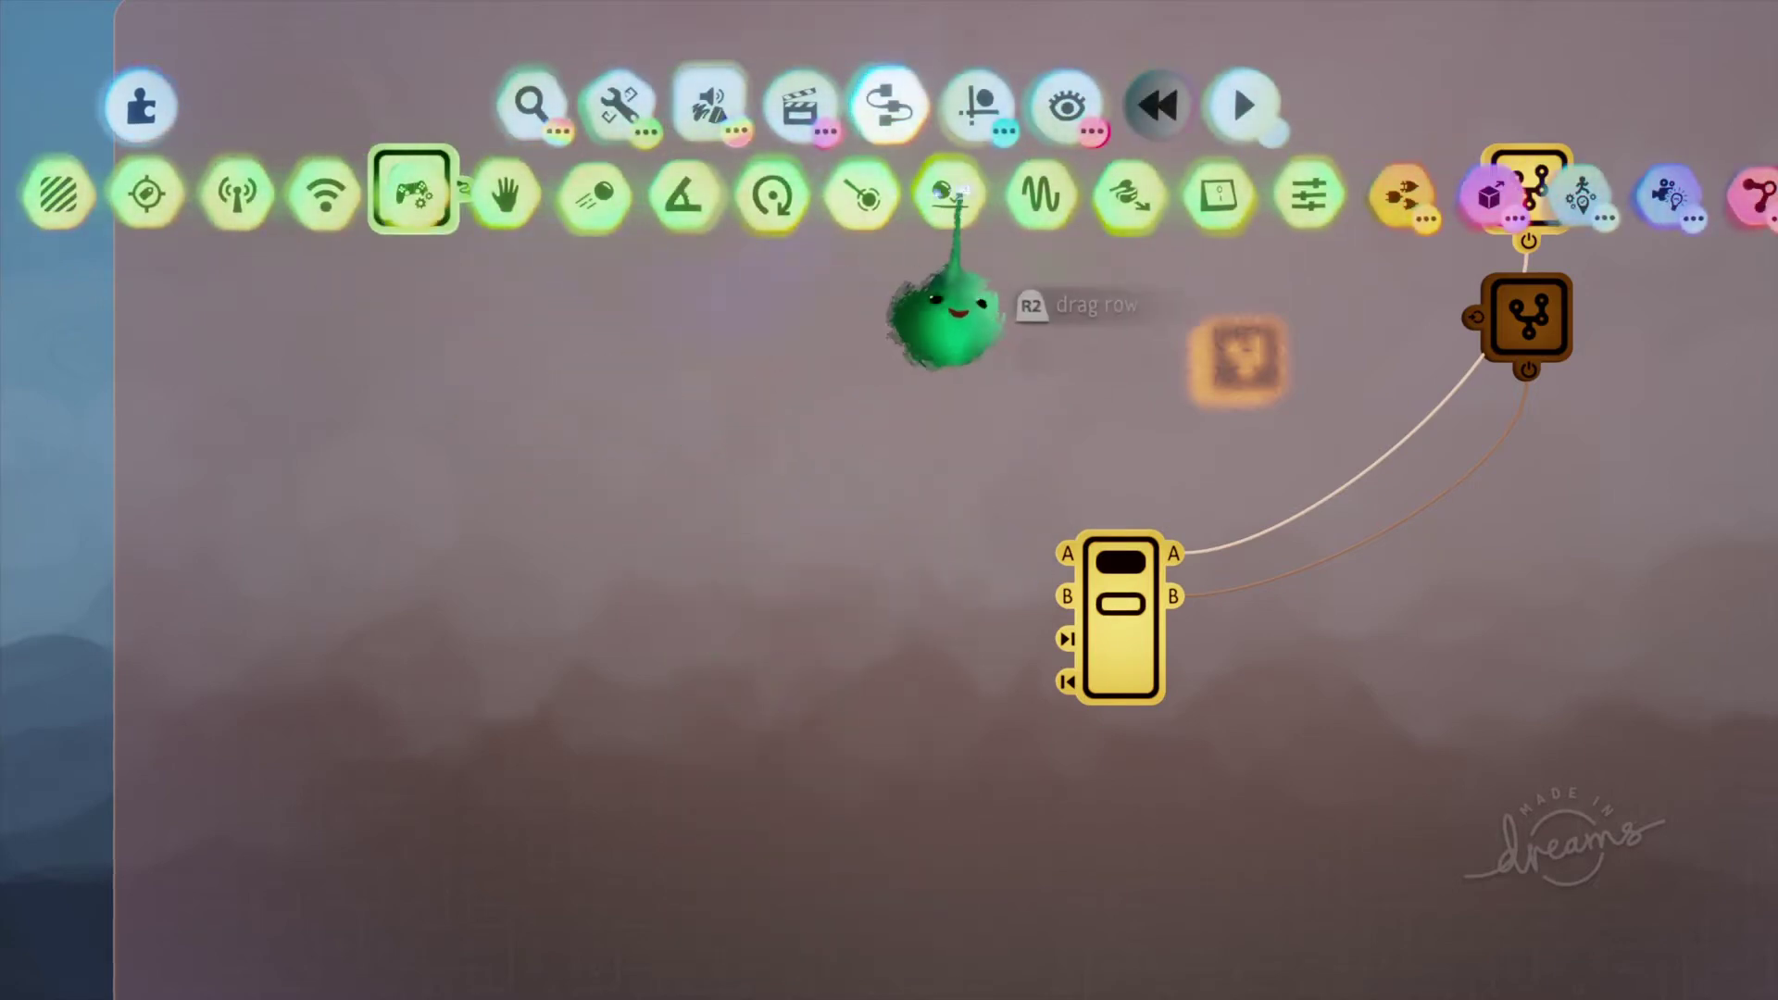
click(1405, 192)
click(1627, 193)
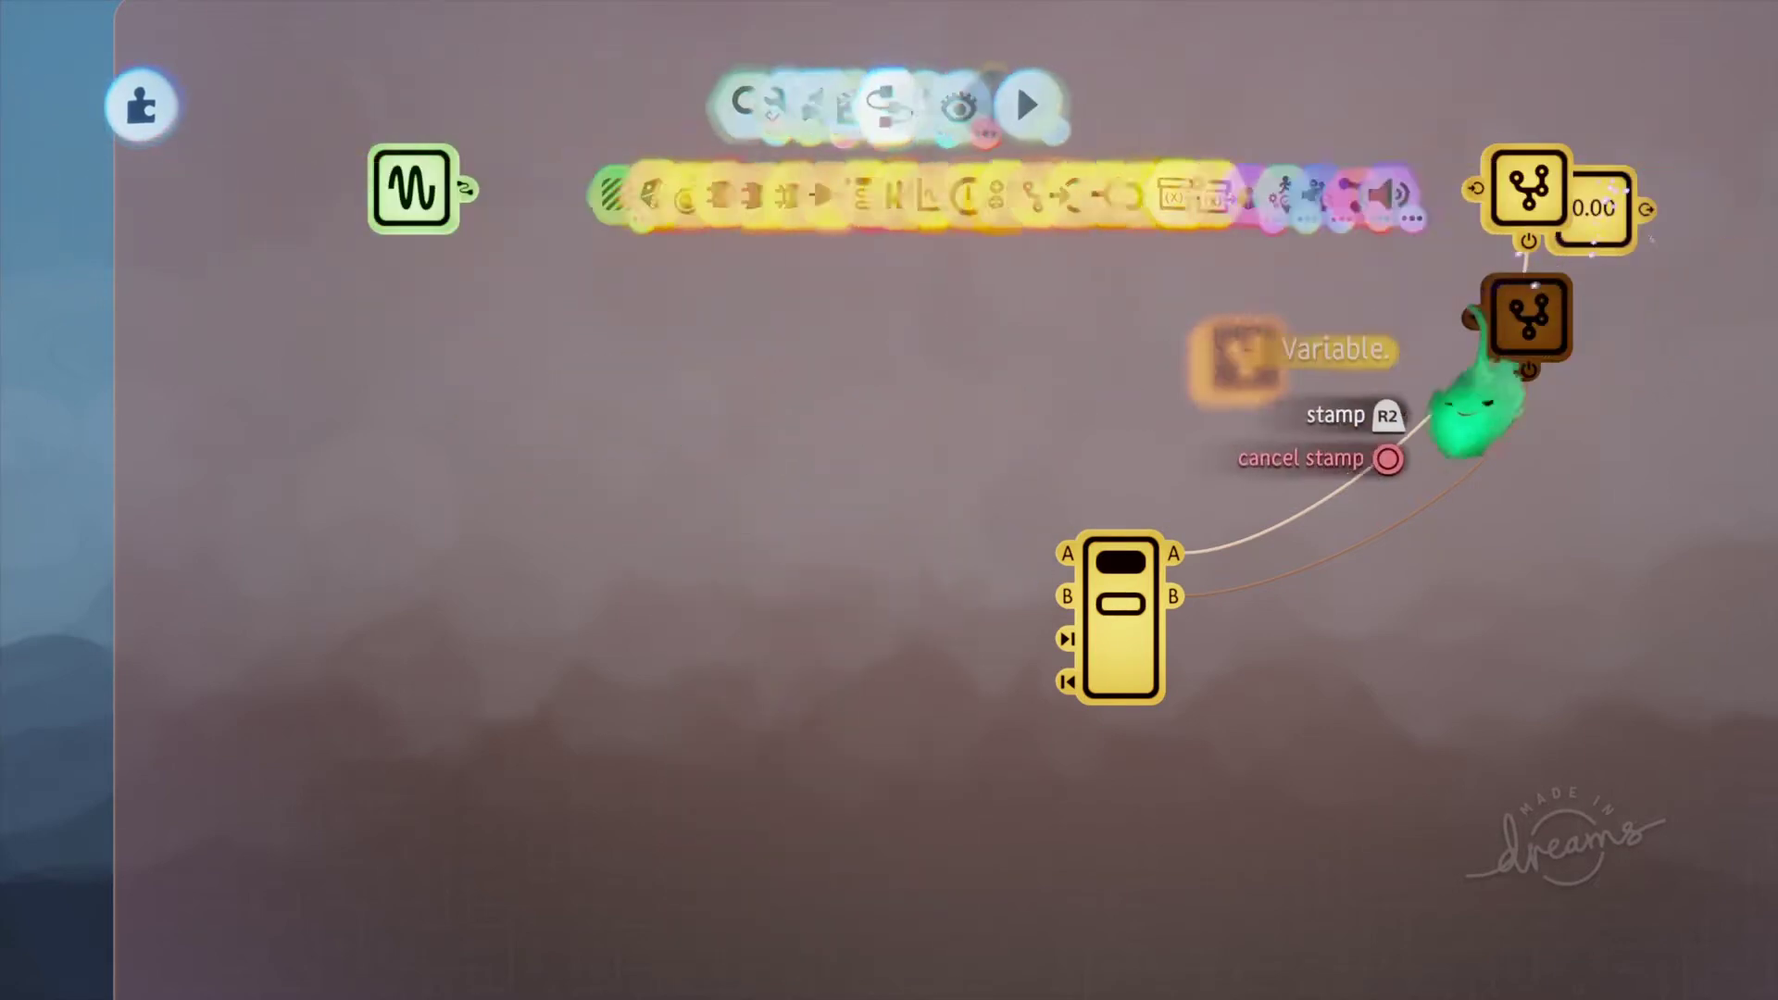
click(1011, 324)
key(Escape)
click(1012, 310)
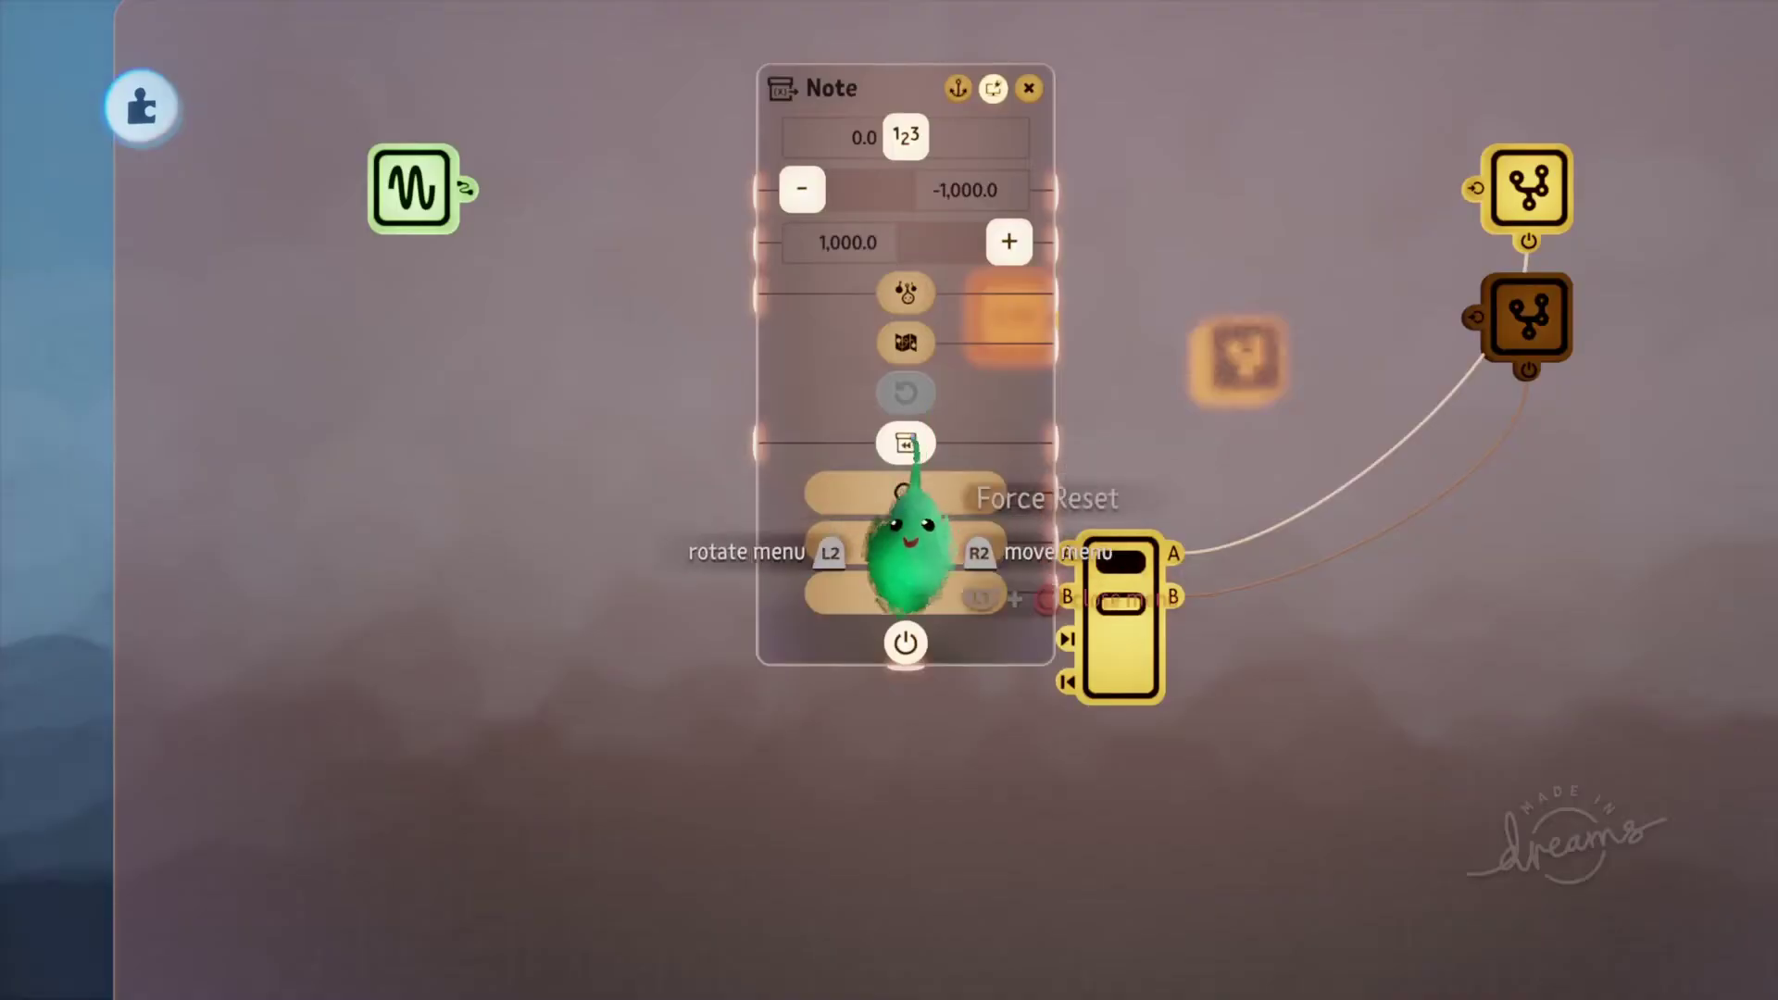
key(Escape)
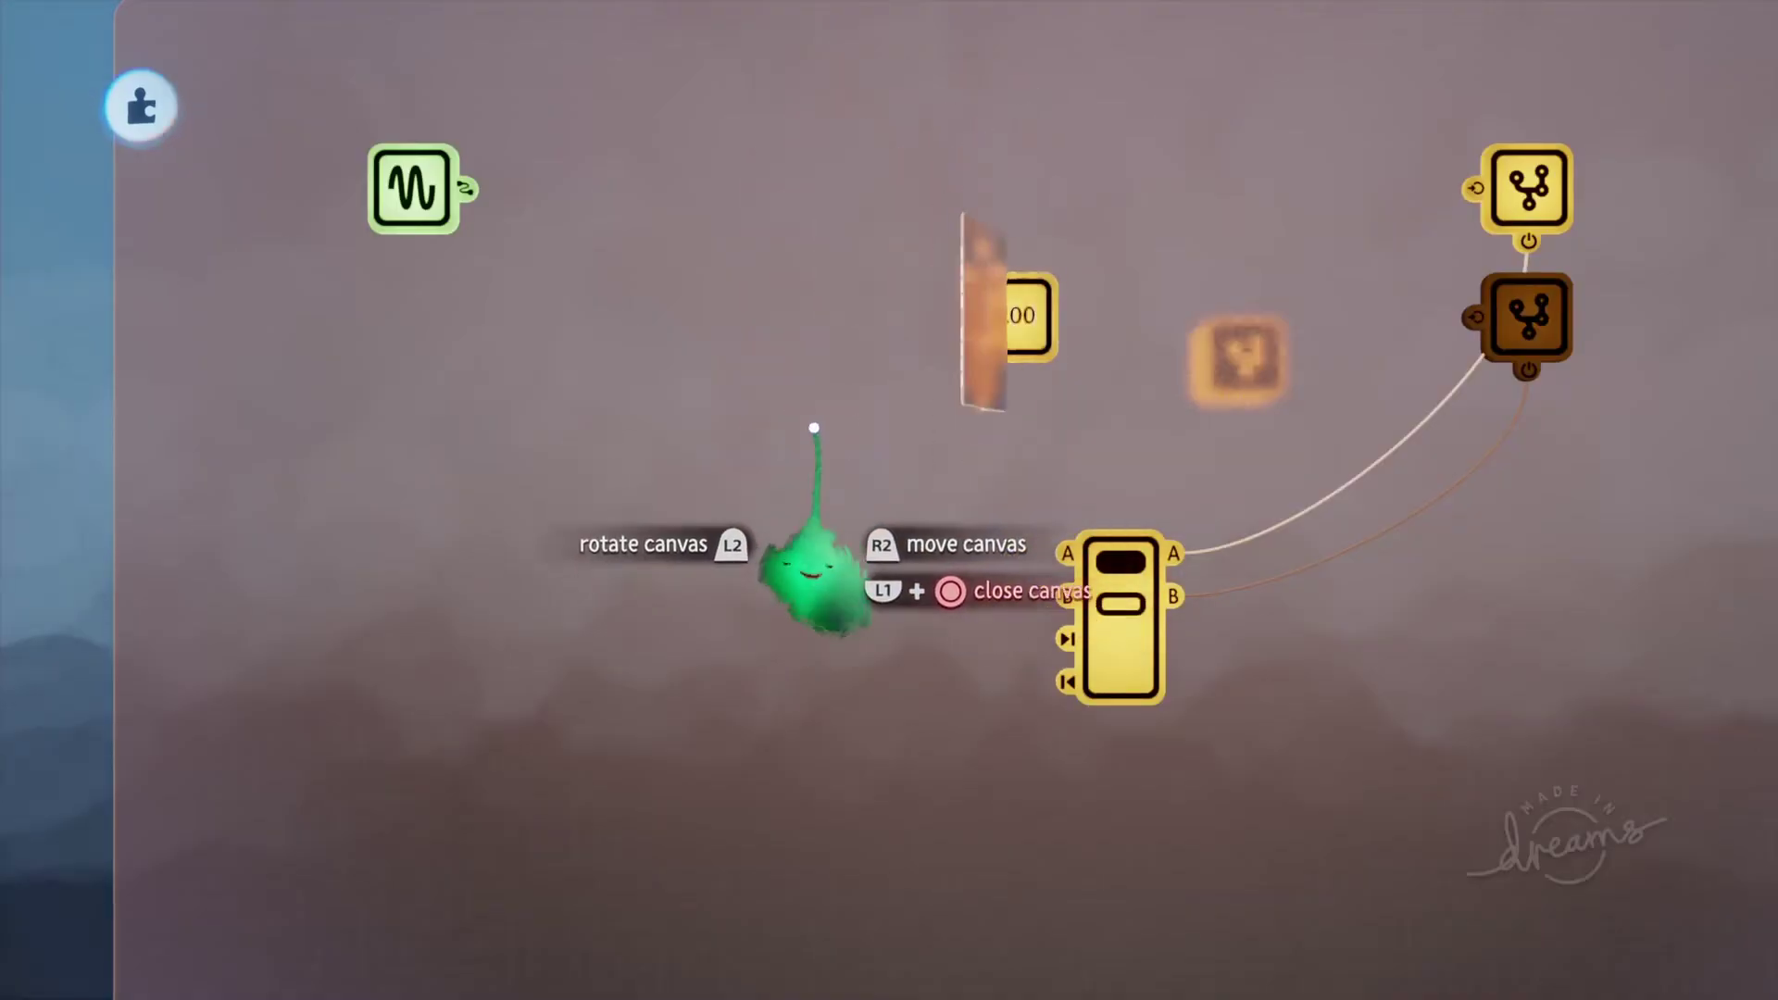
Step: Add a Variable Modifier beside the Signal Generator, targeting the variable Note with the Set operation
key(s)
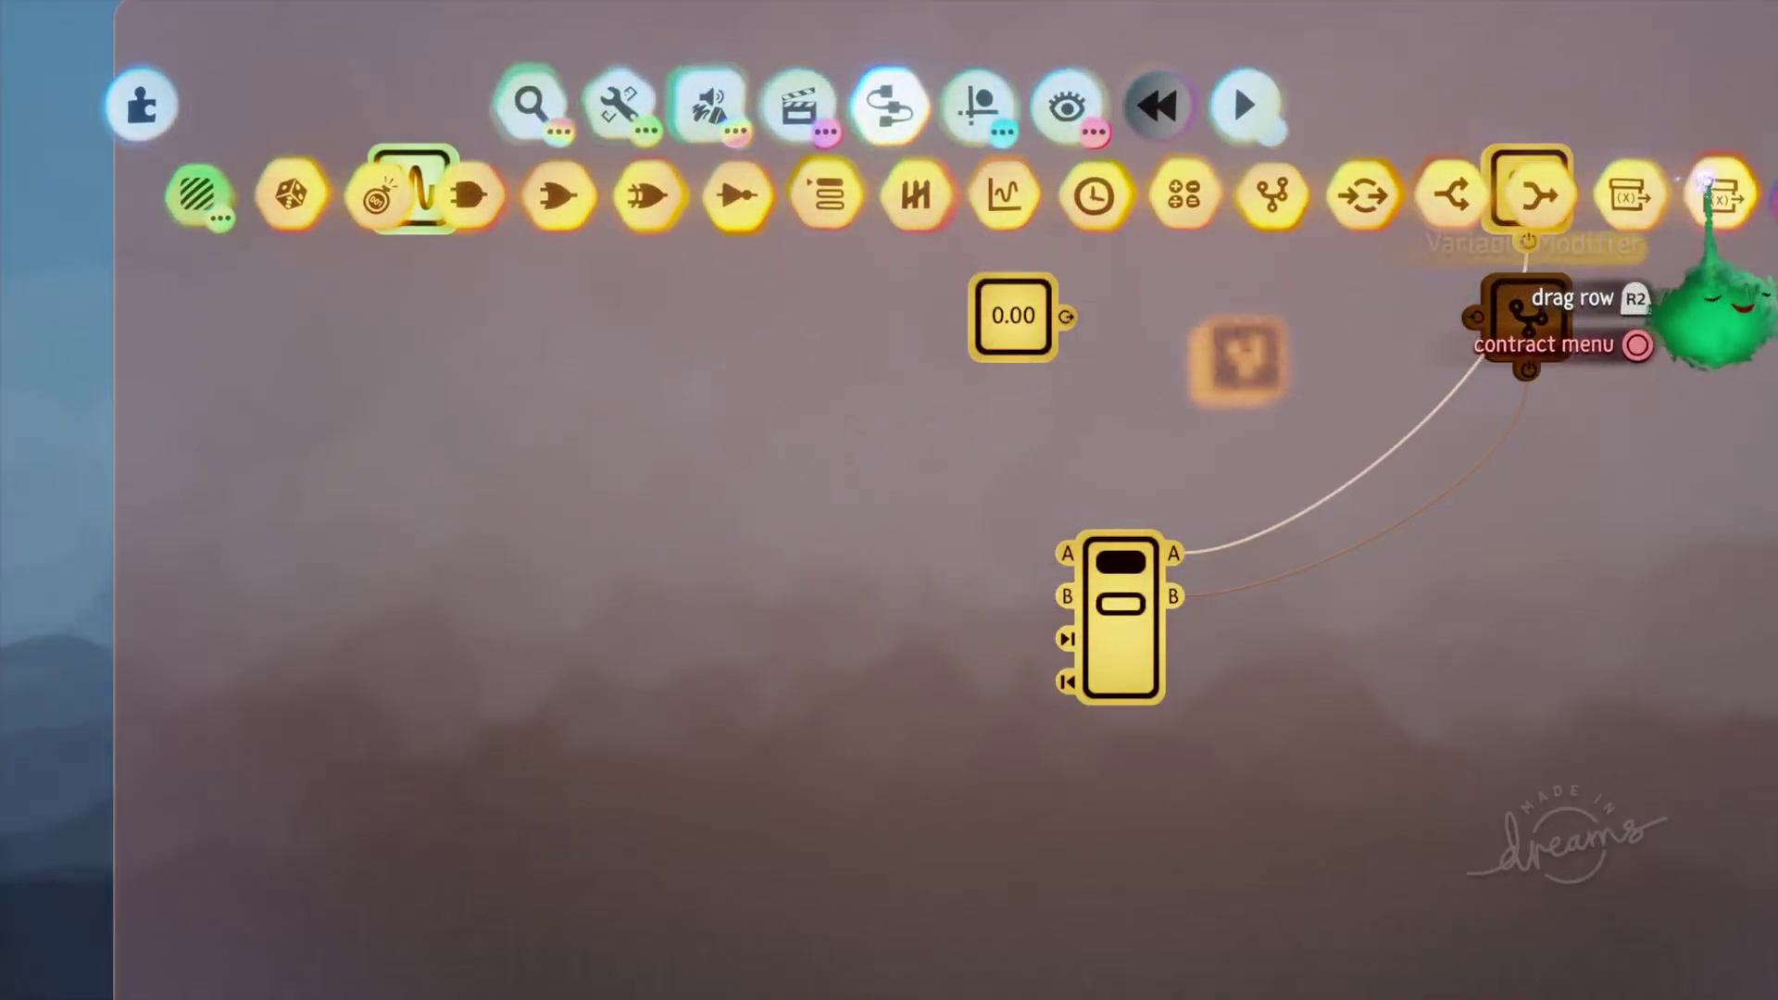
click(1720, 194)
click(600, 191)
key(Escape)
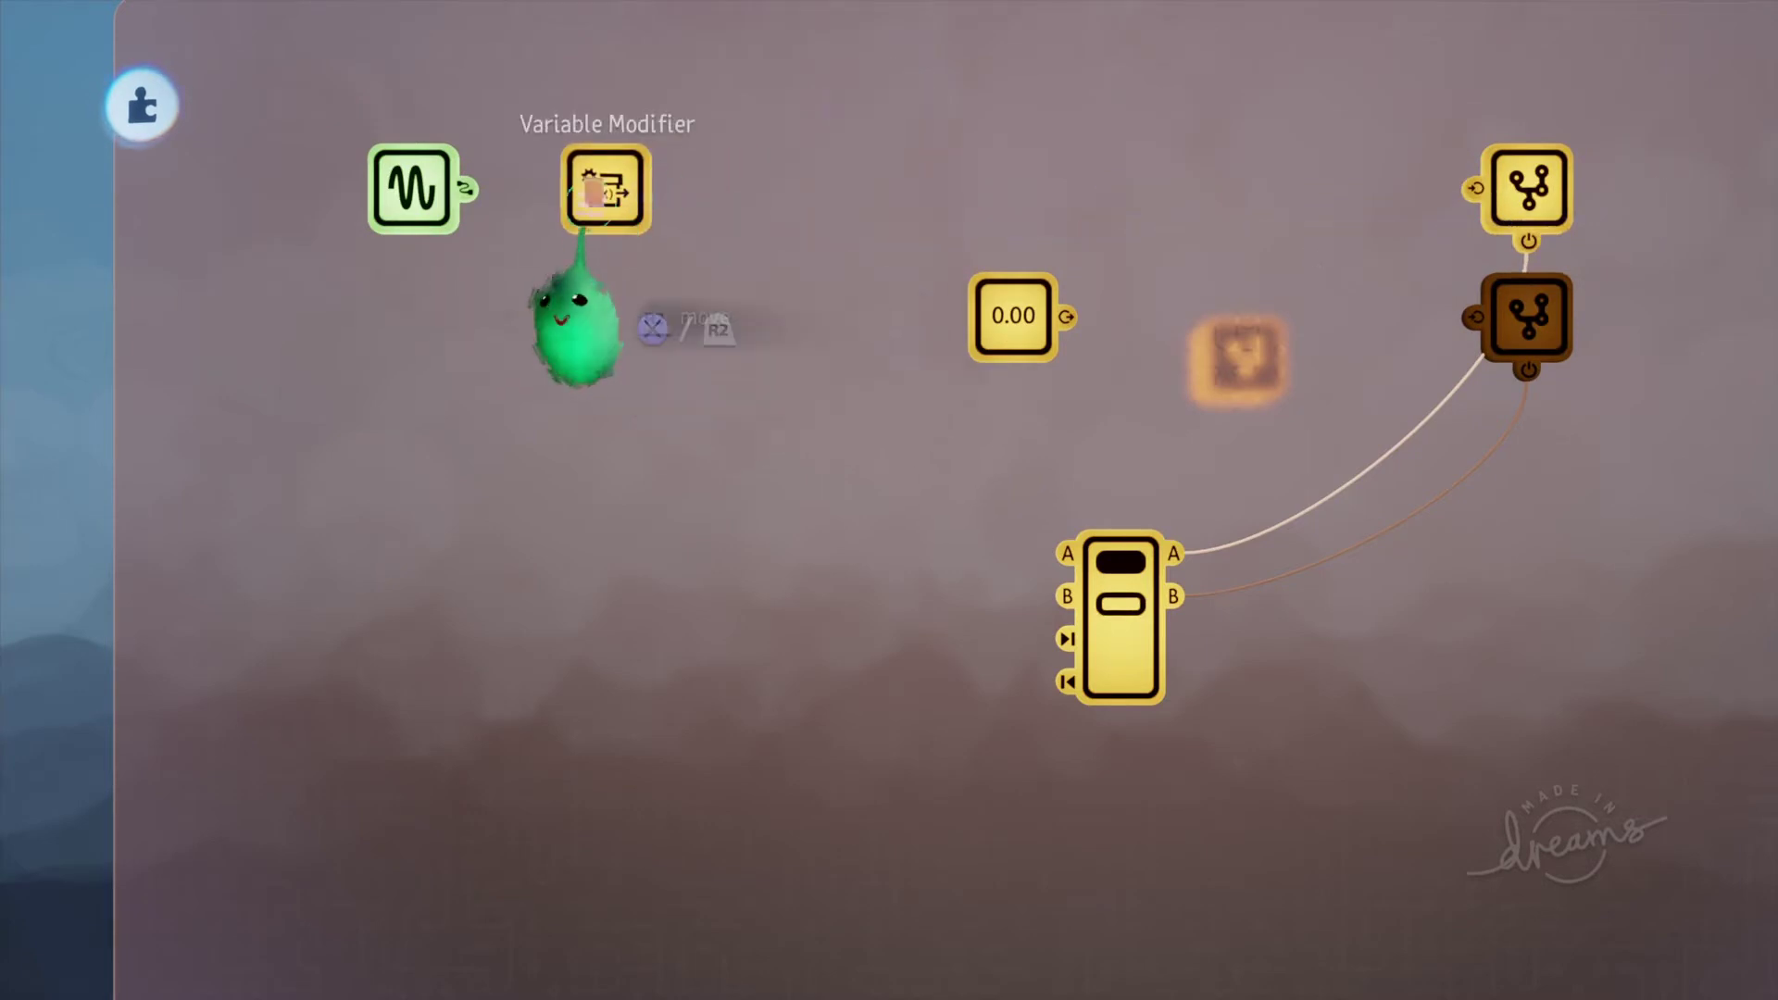
click(593, 199)
click(827, 165)
text(Note)
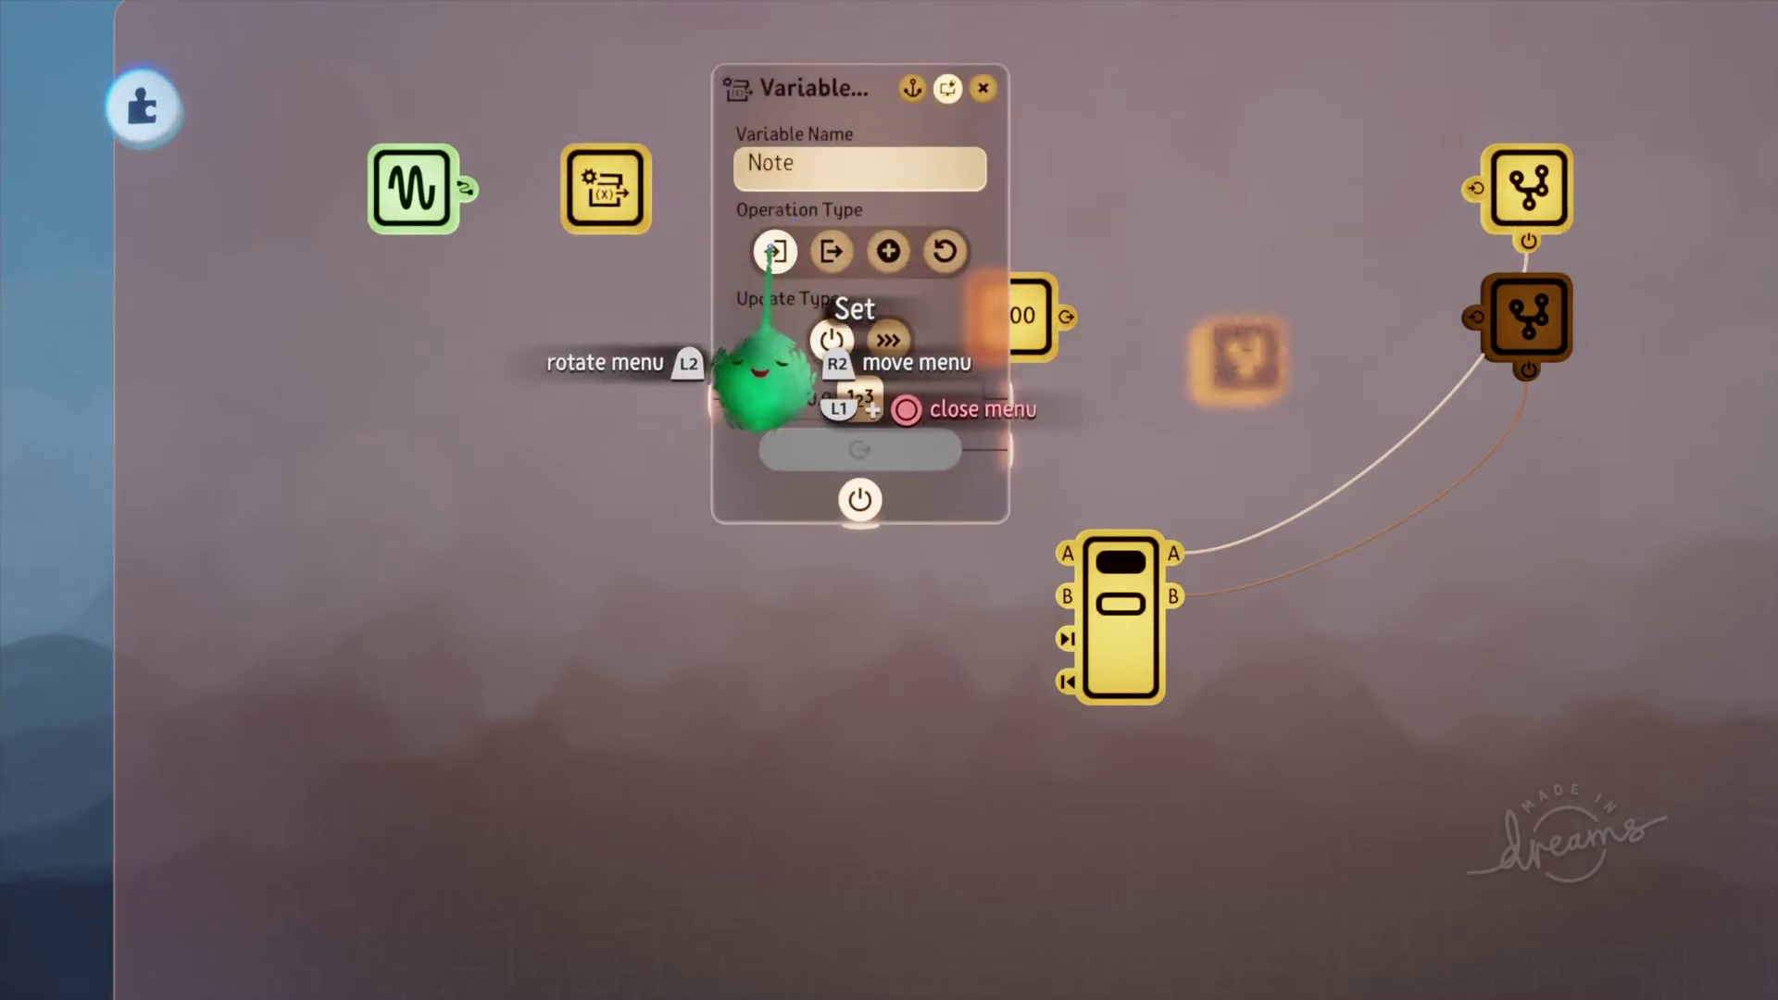
key(Escape)
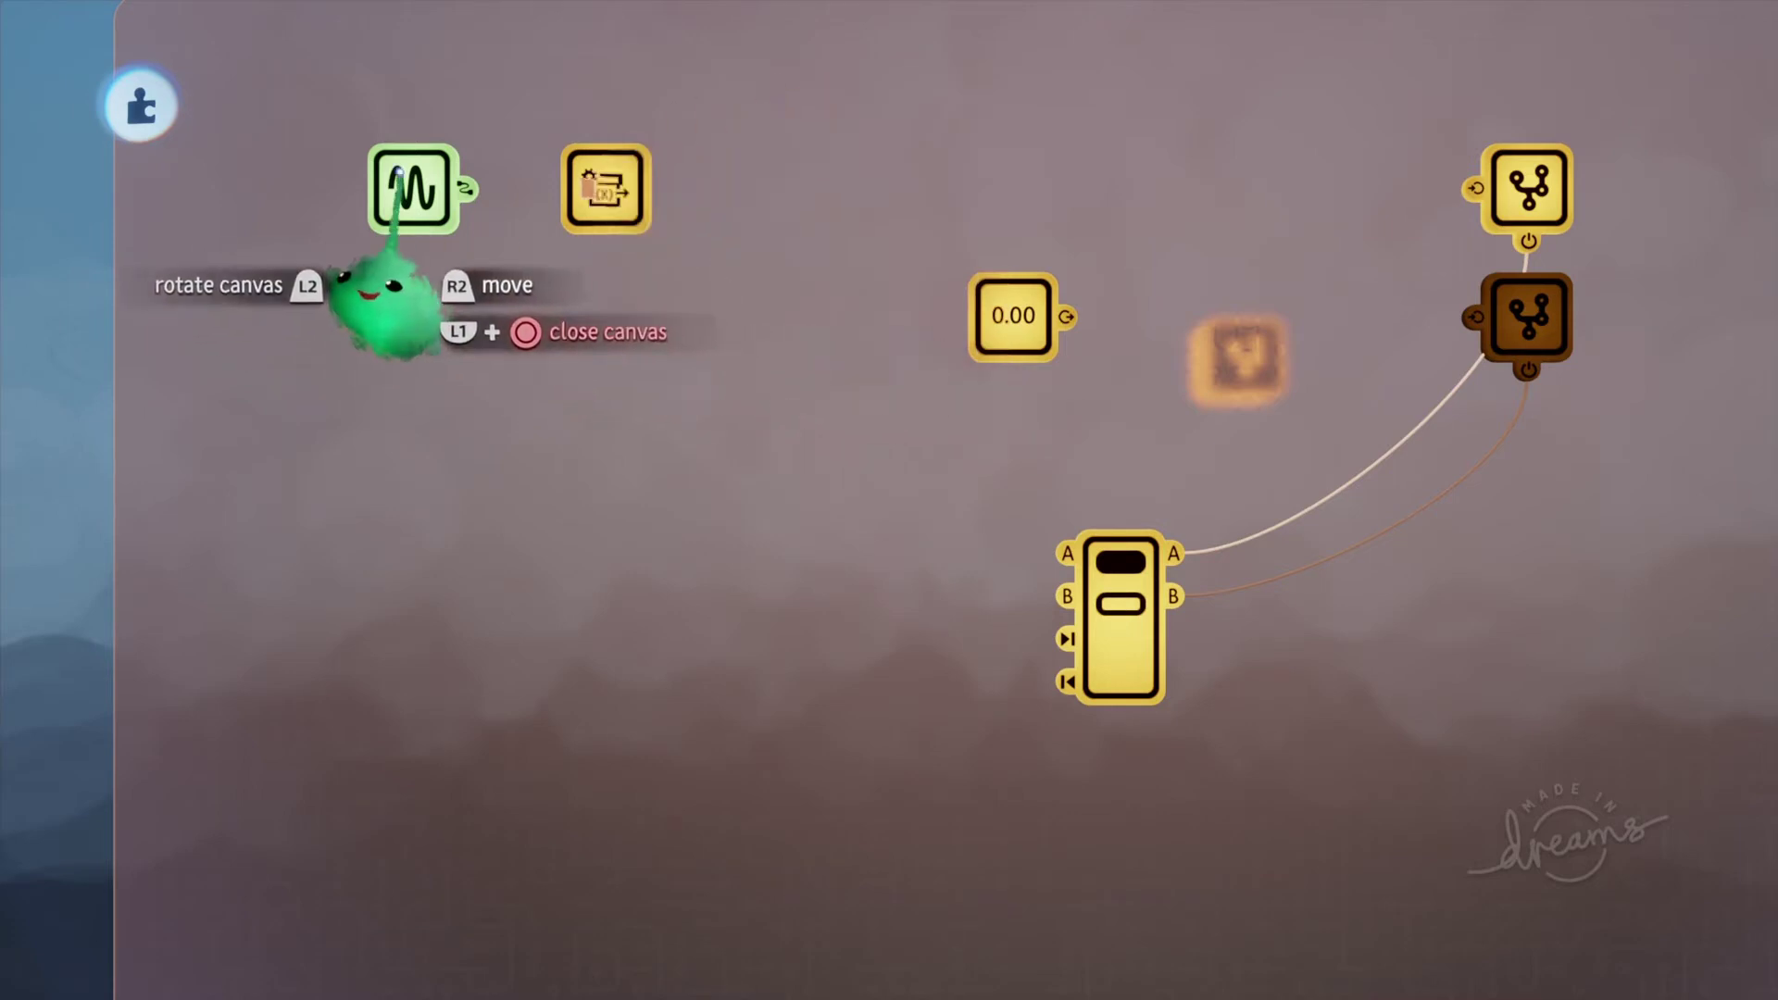
Step: Feed the Signal Generator through a Calculator that rounds to the nearest whole number into the Variable Modifier's Operation Value
click(557, 188)
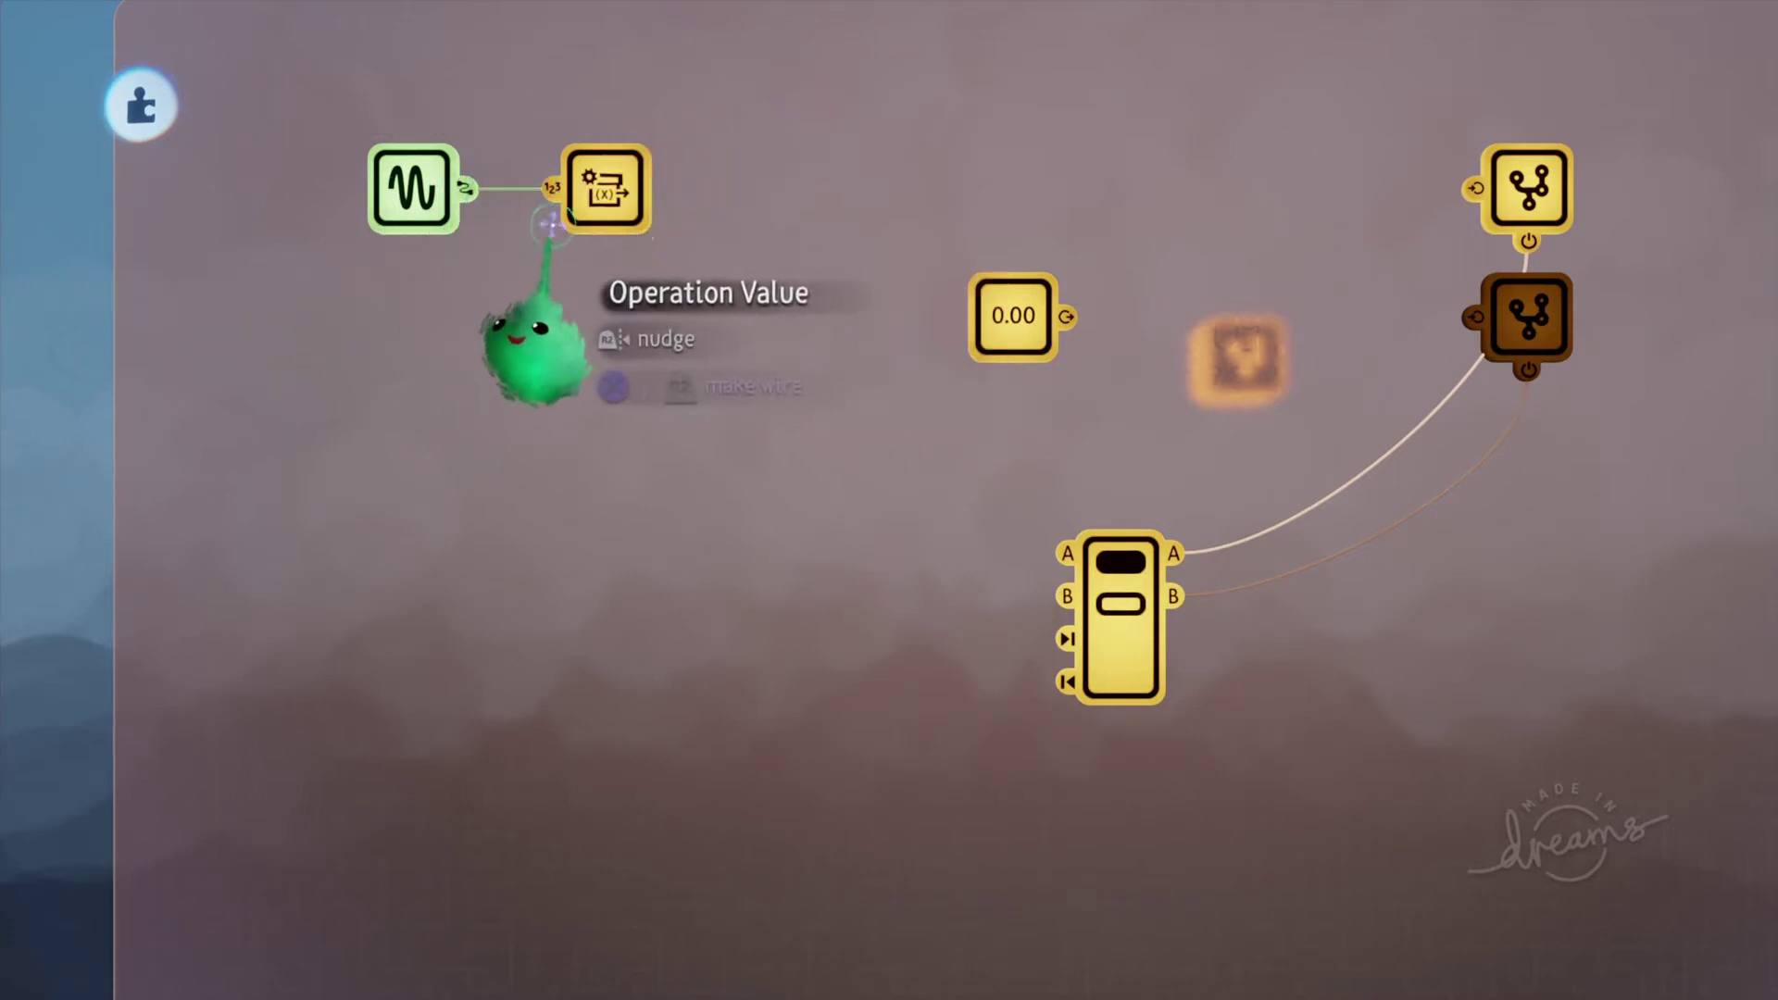
drag(583, 200, 669, 179)
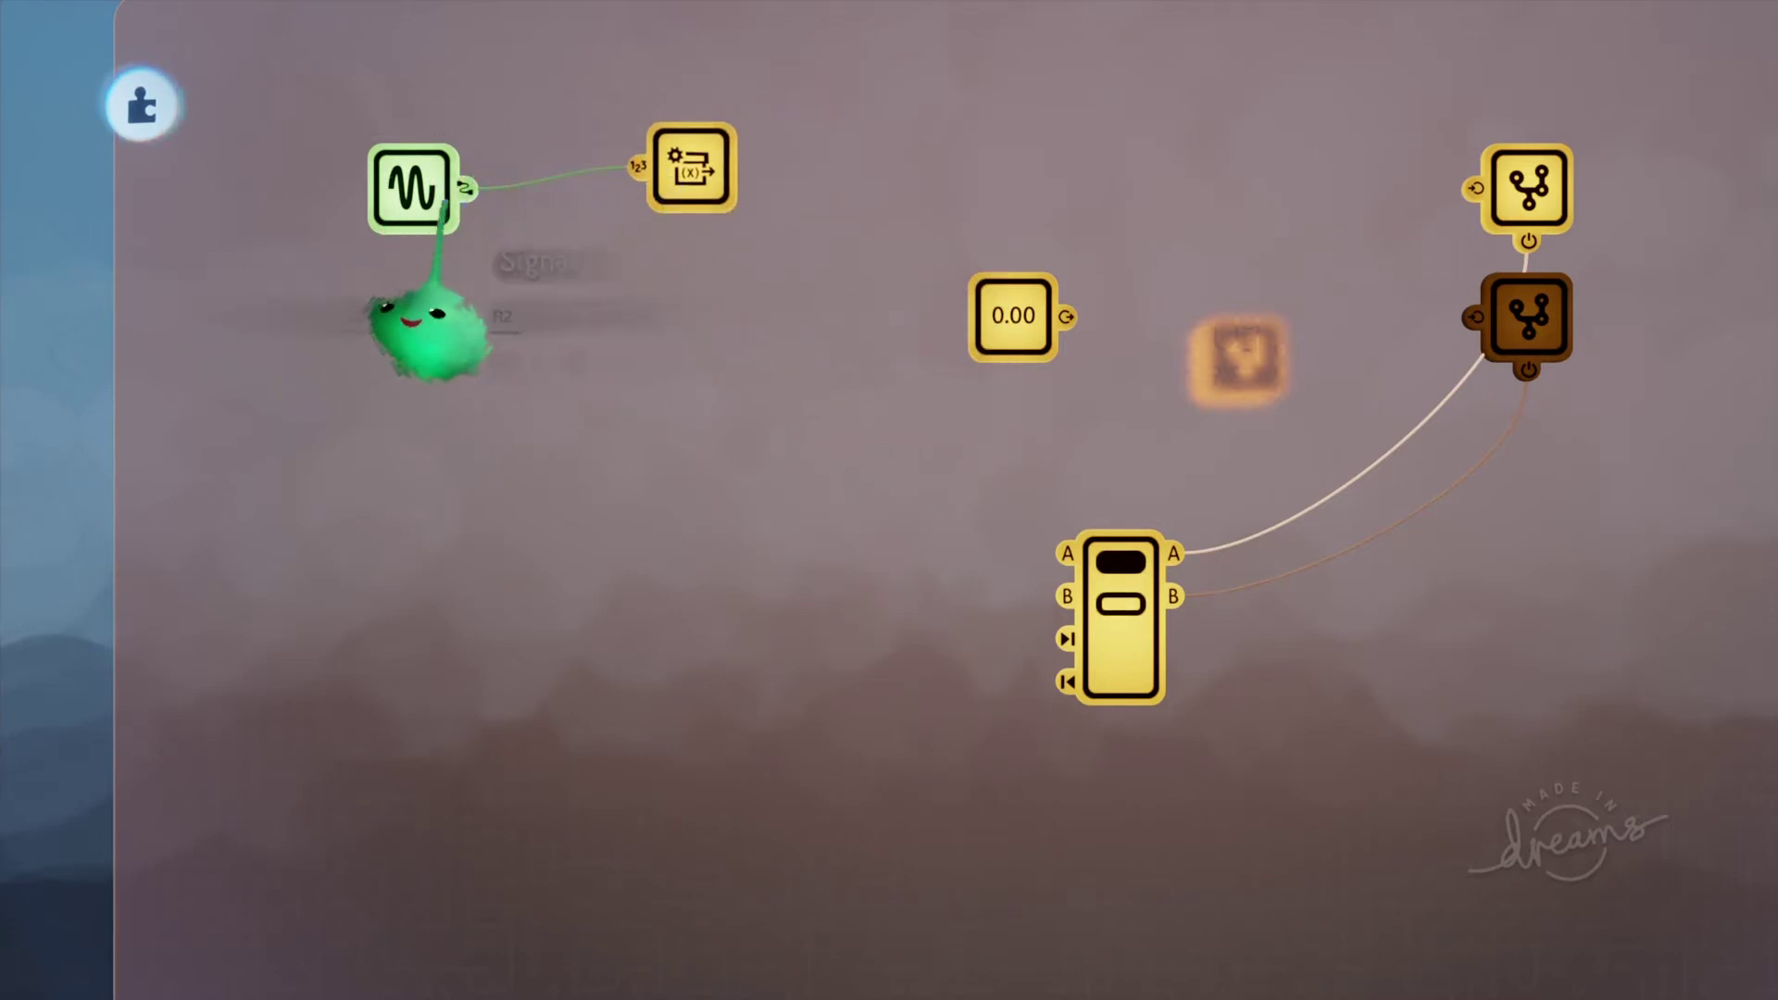
drag(435, 201, 368, 179)
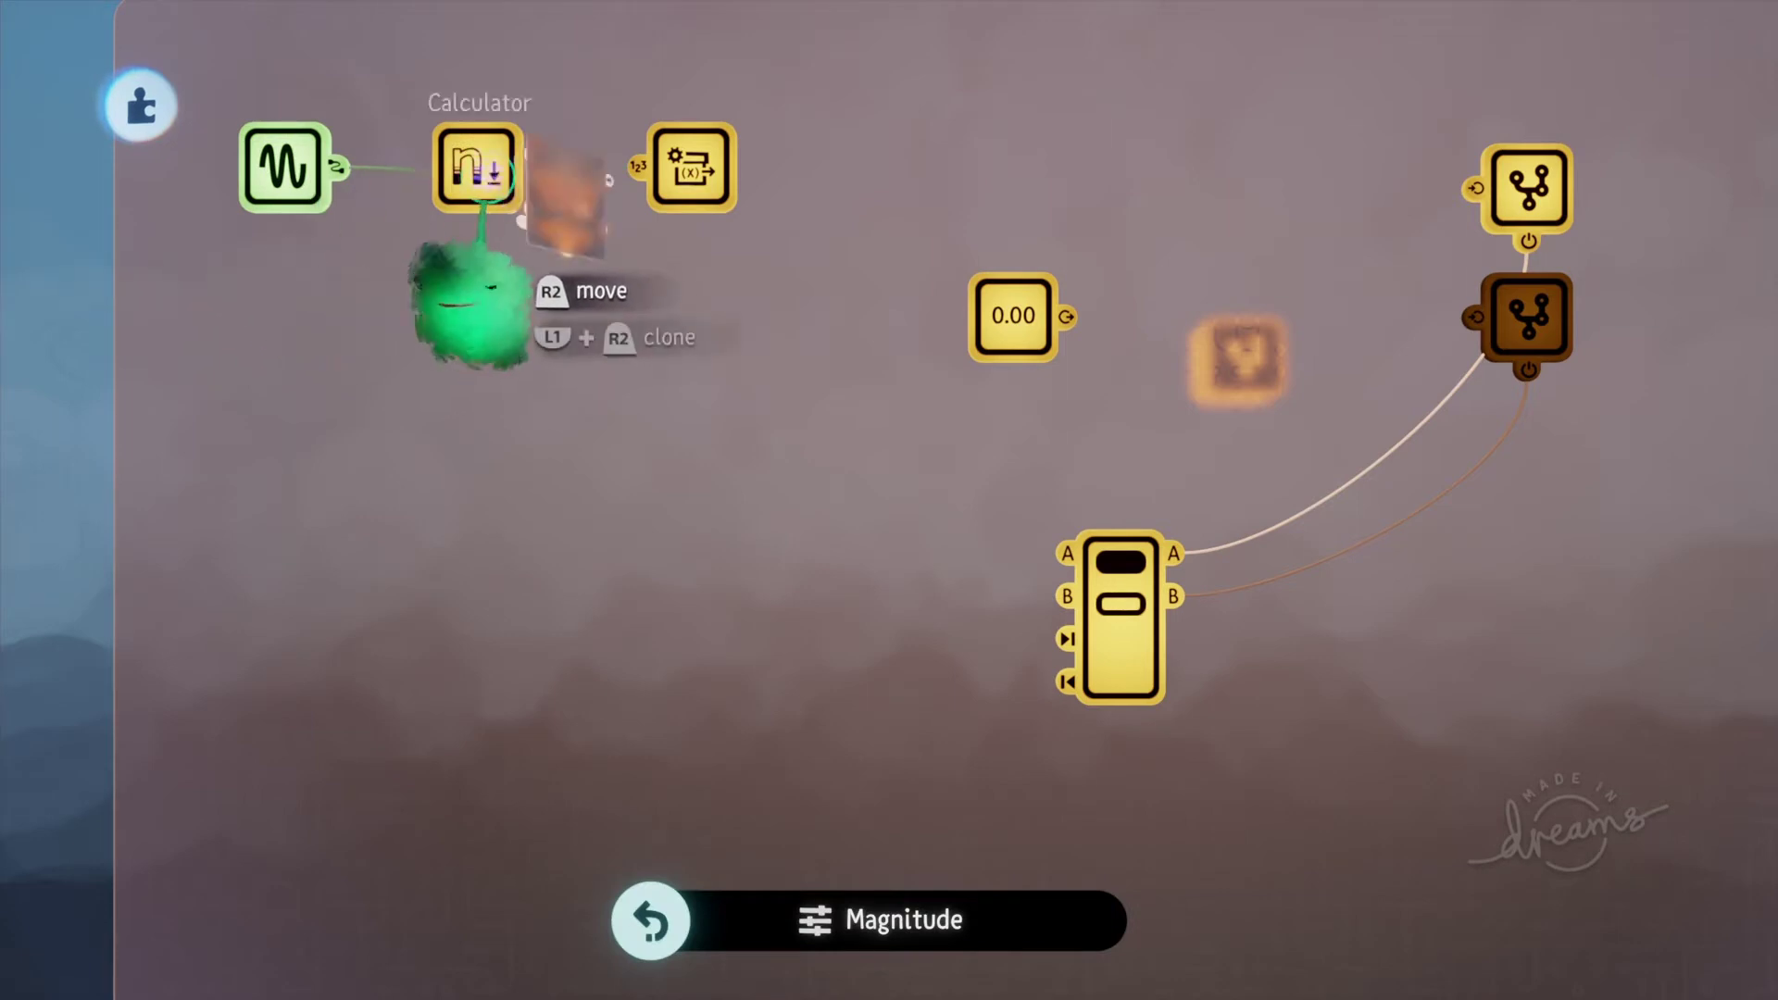
click(491, 180)
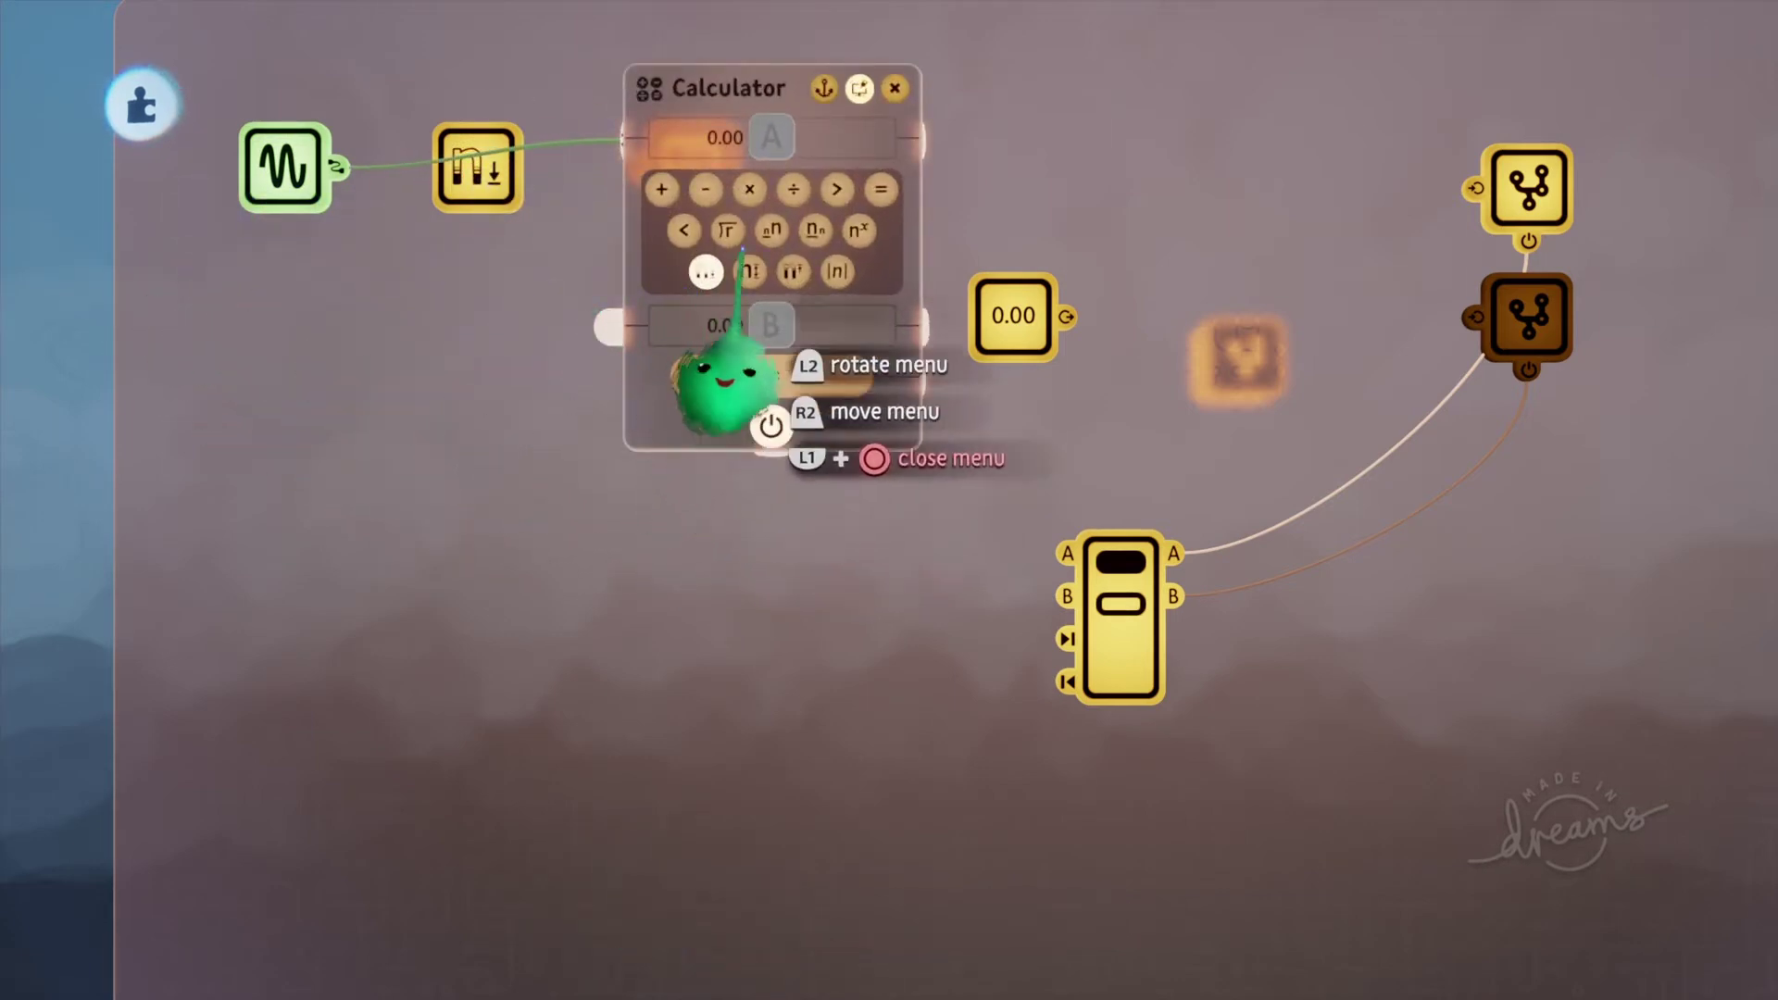
key(Escape)
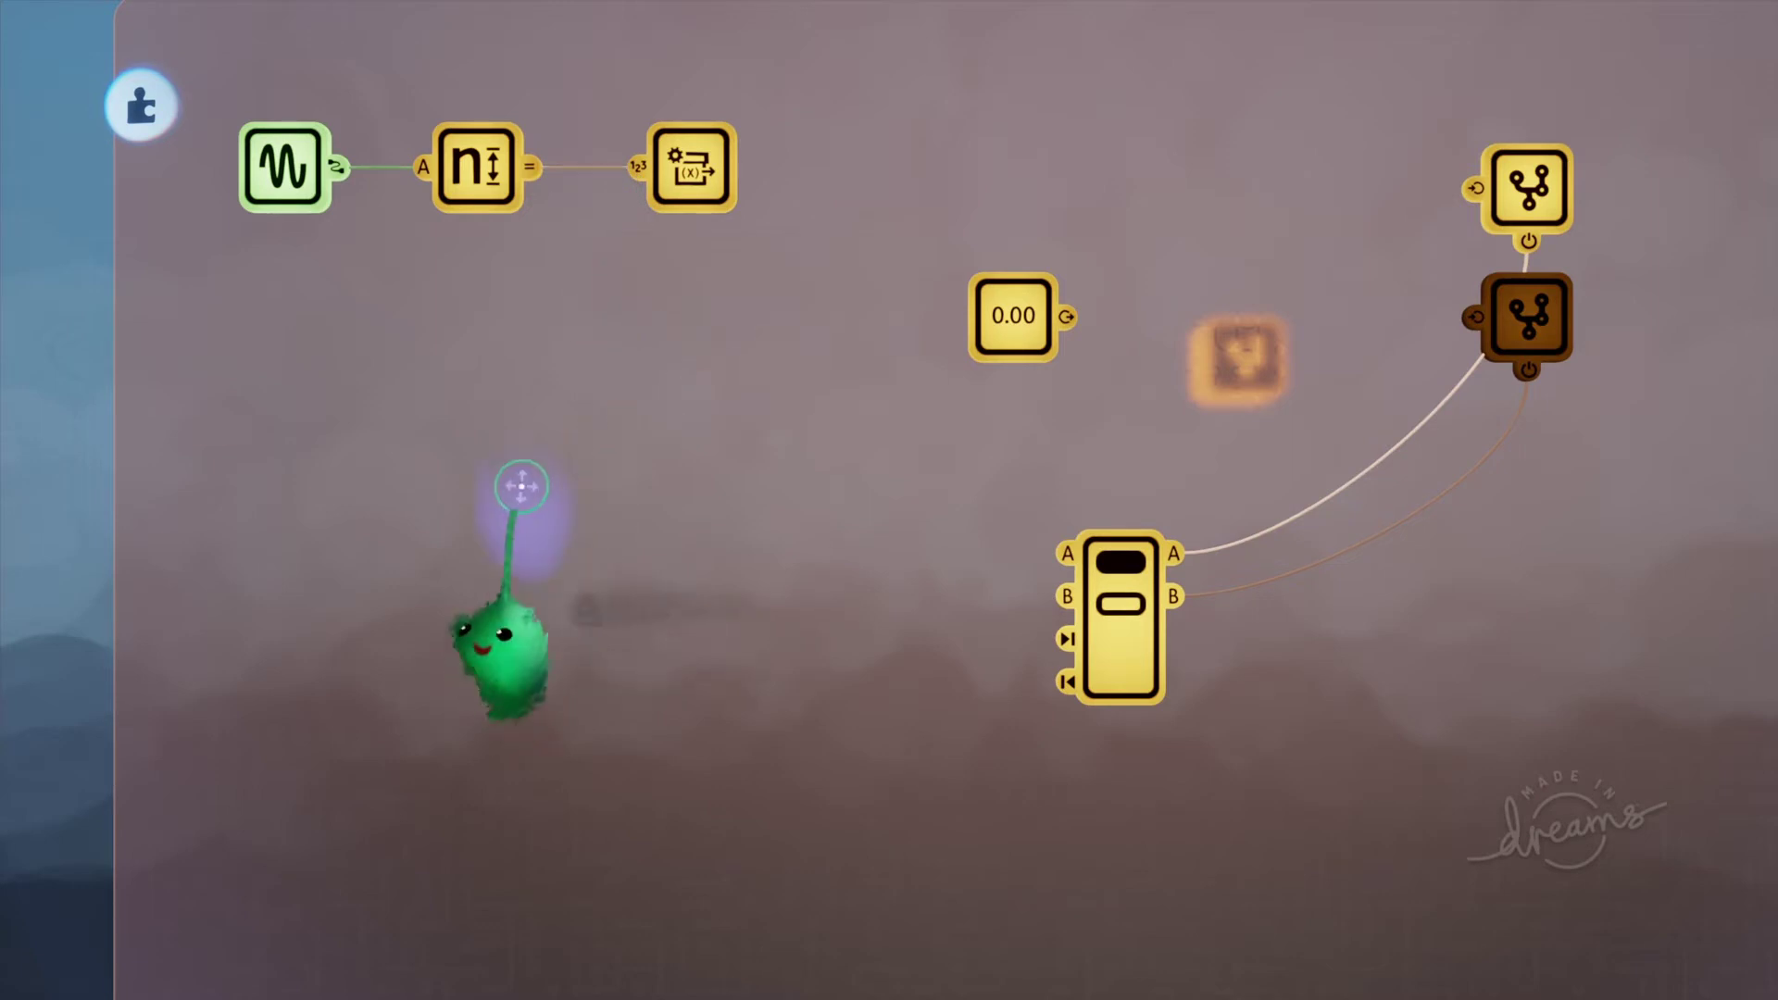
Step: Add a shortened, self-resetting Timer below the Signal Generator and wire its finished output to the Variable Modifier's power port
key(Tab)
click(1096, 192)
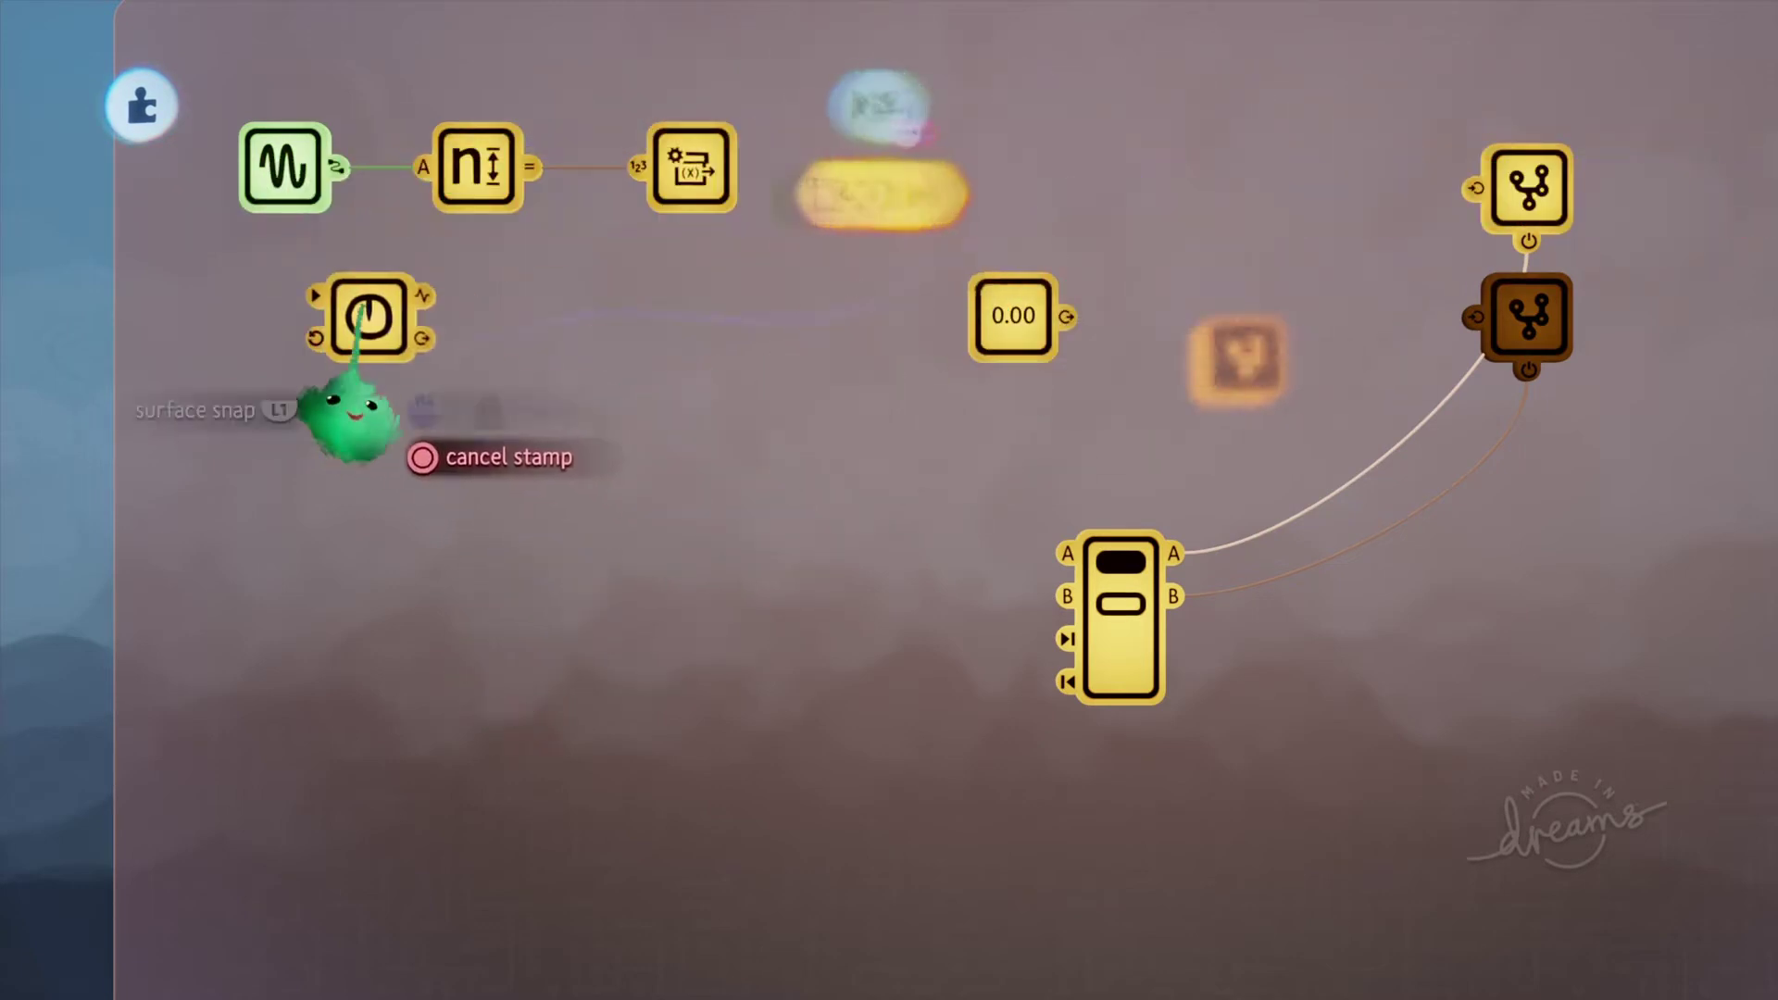
click(295, 352)
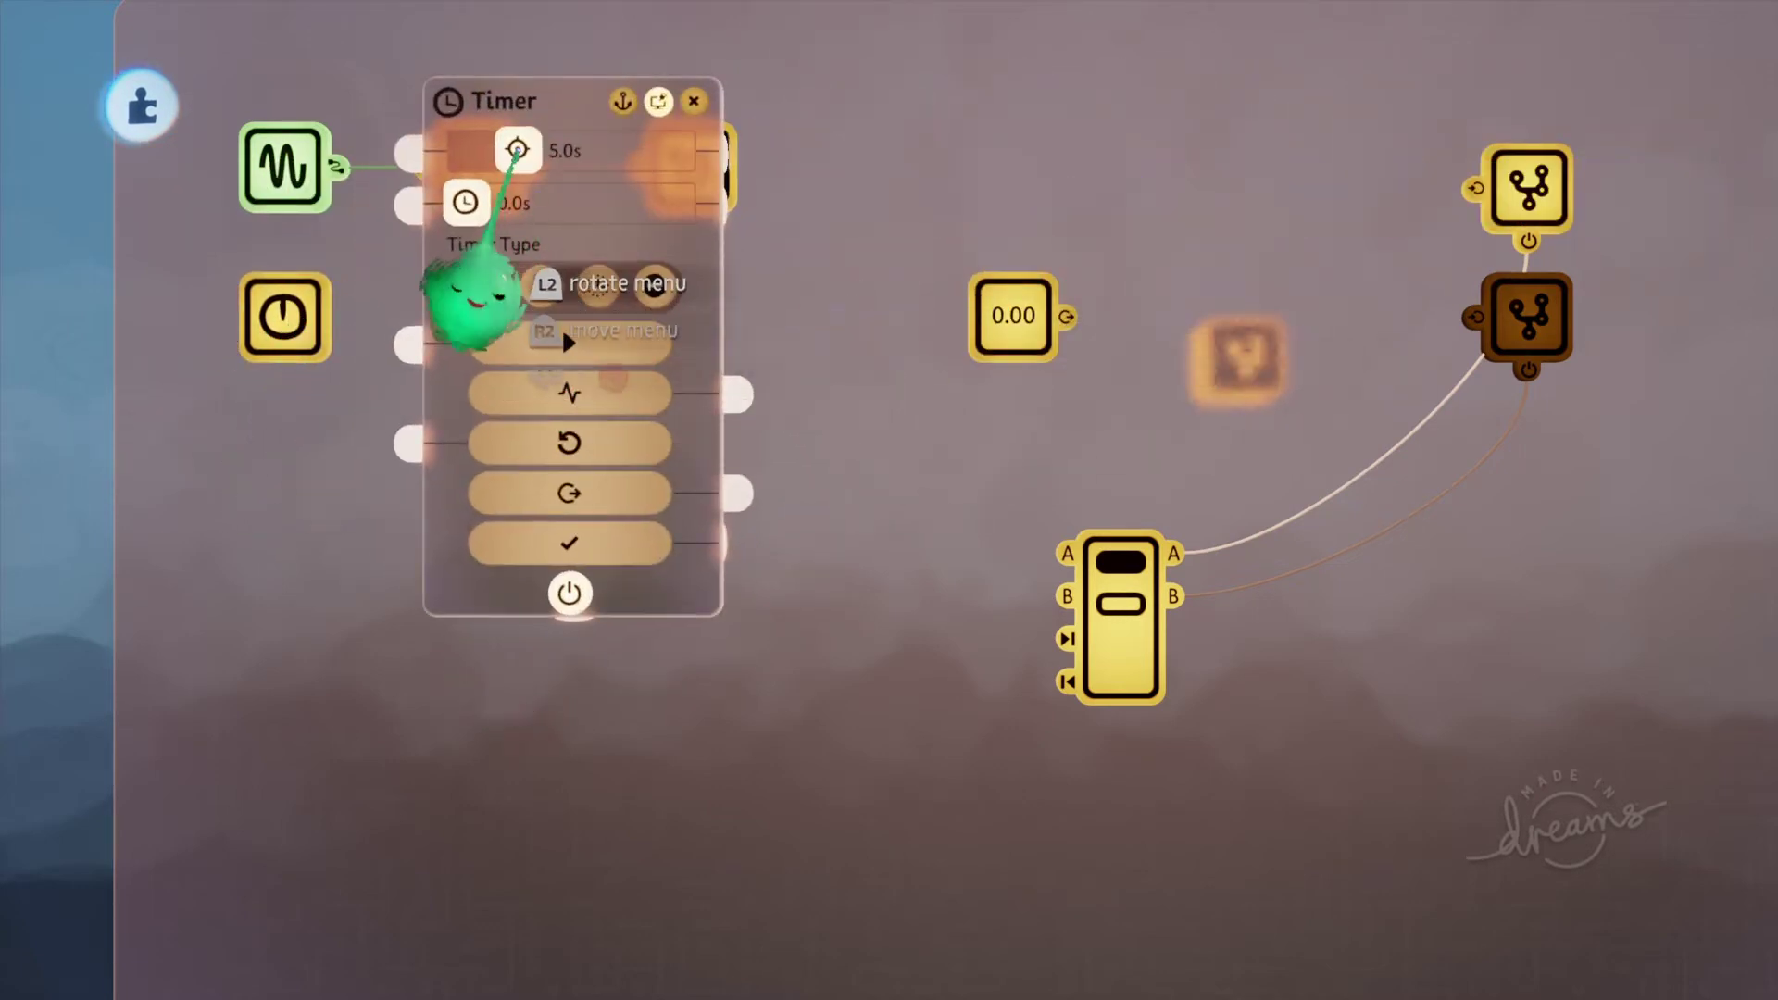
drag(516, 151, 472, 172)
key(Escape)
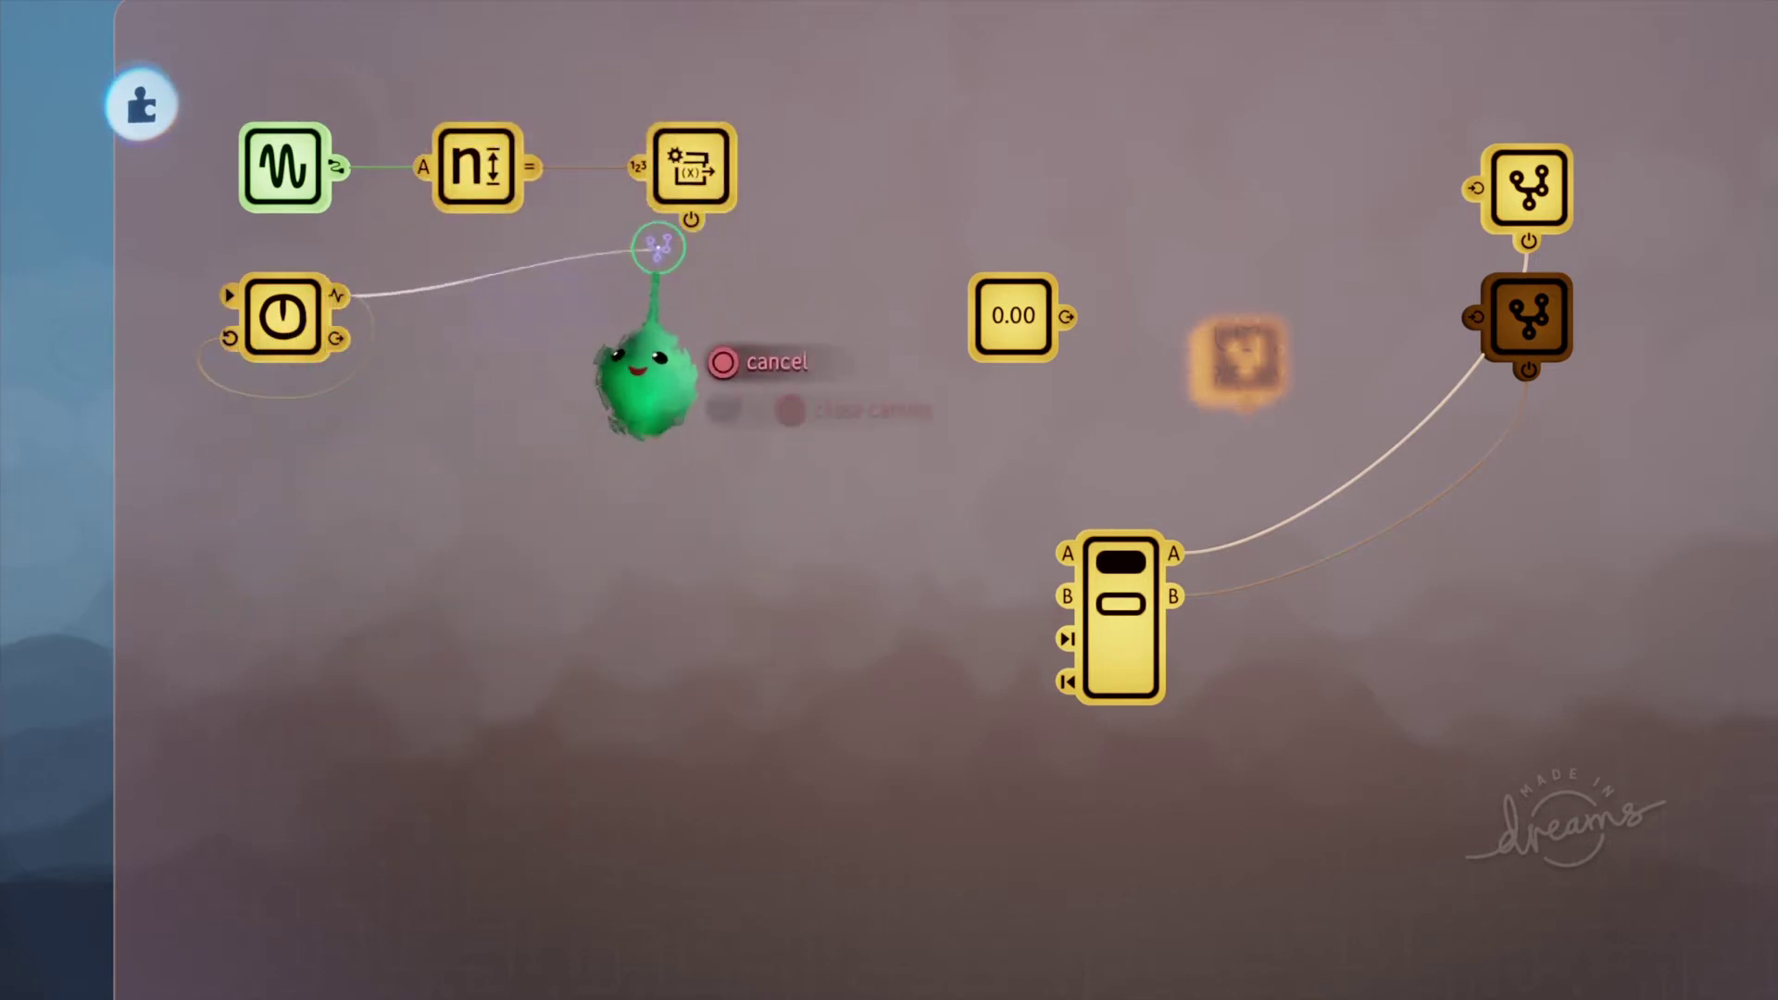
scroll(766, 441, down, 2)
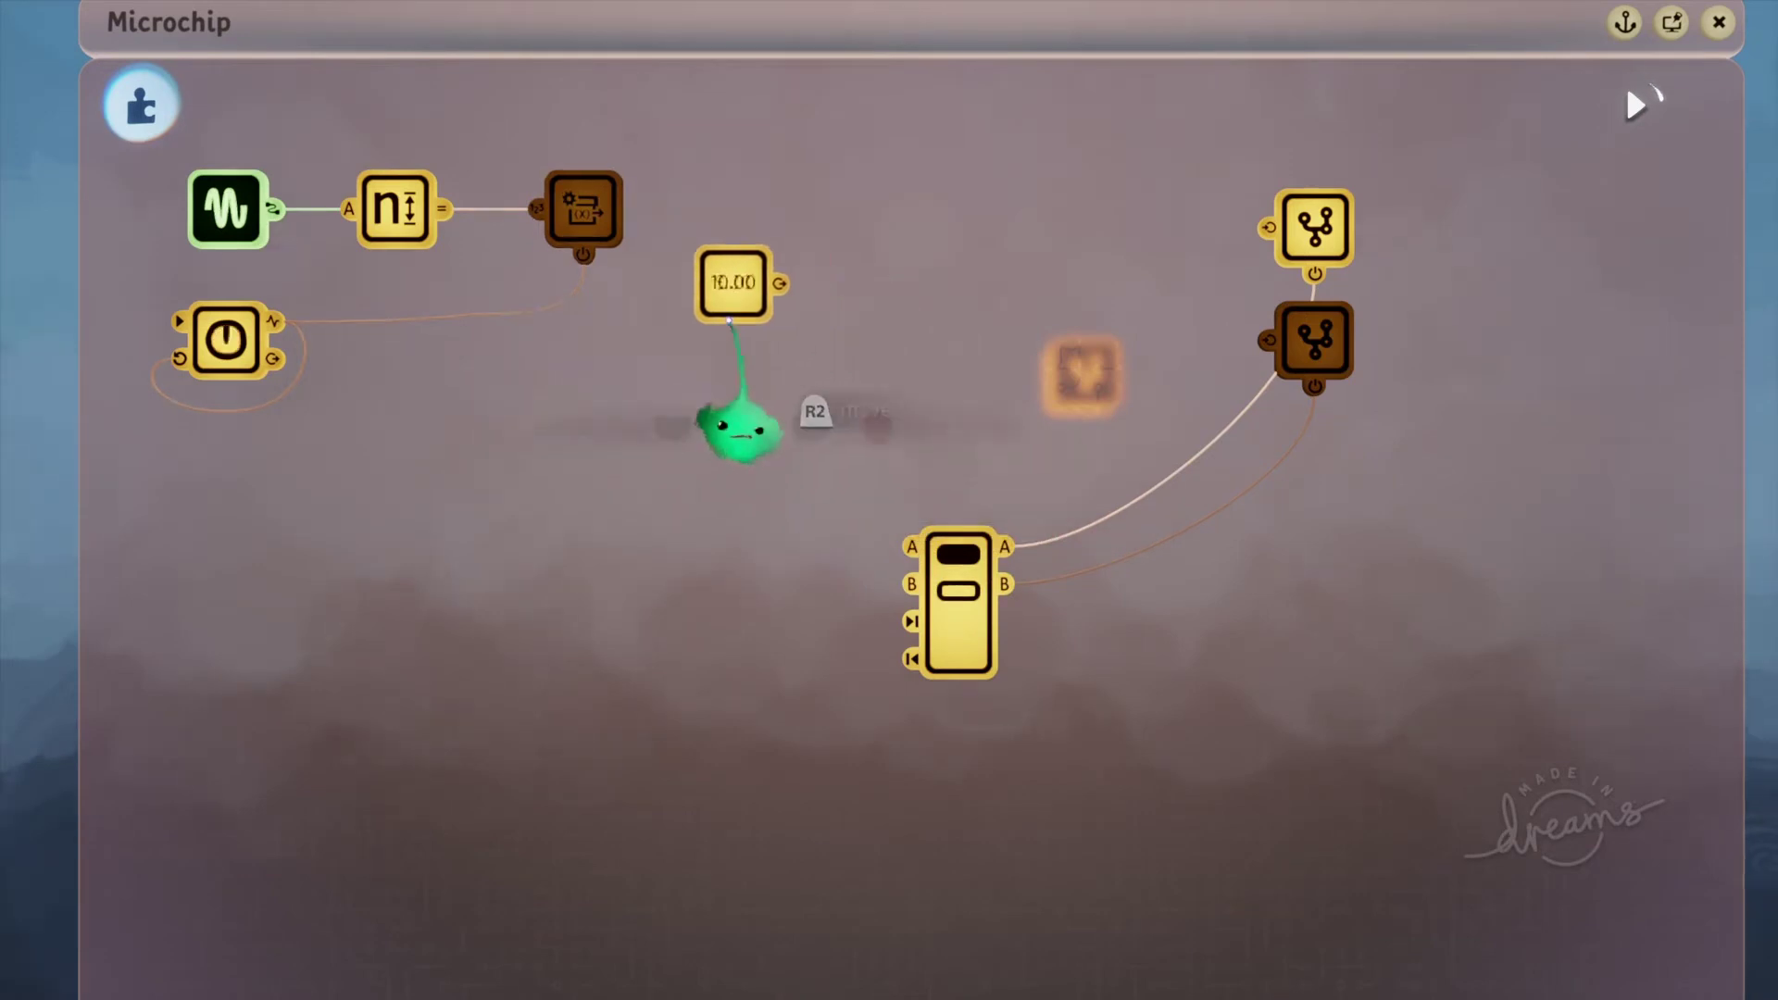
Step: Examine the Note variable during playback and the logic inside the nested Microchips
drag(729, 321, 747, 321)
drag(590, 452, 378, 491)
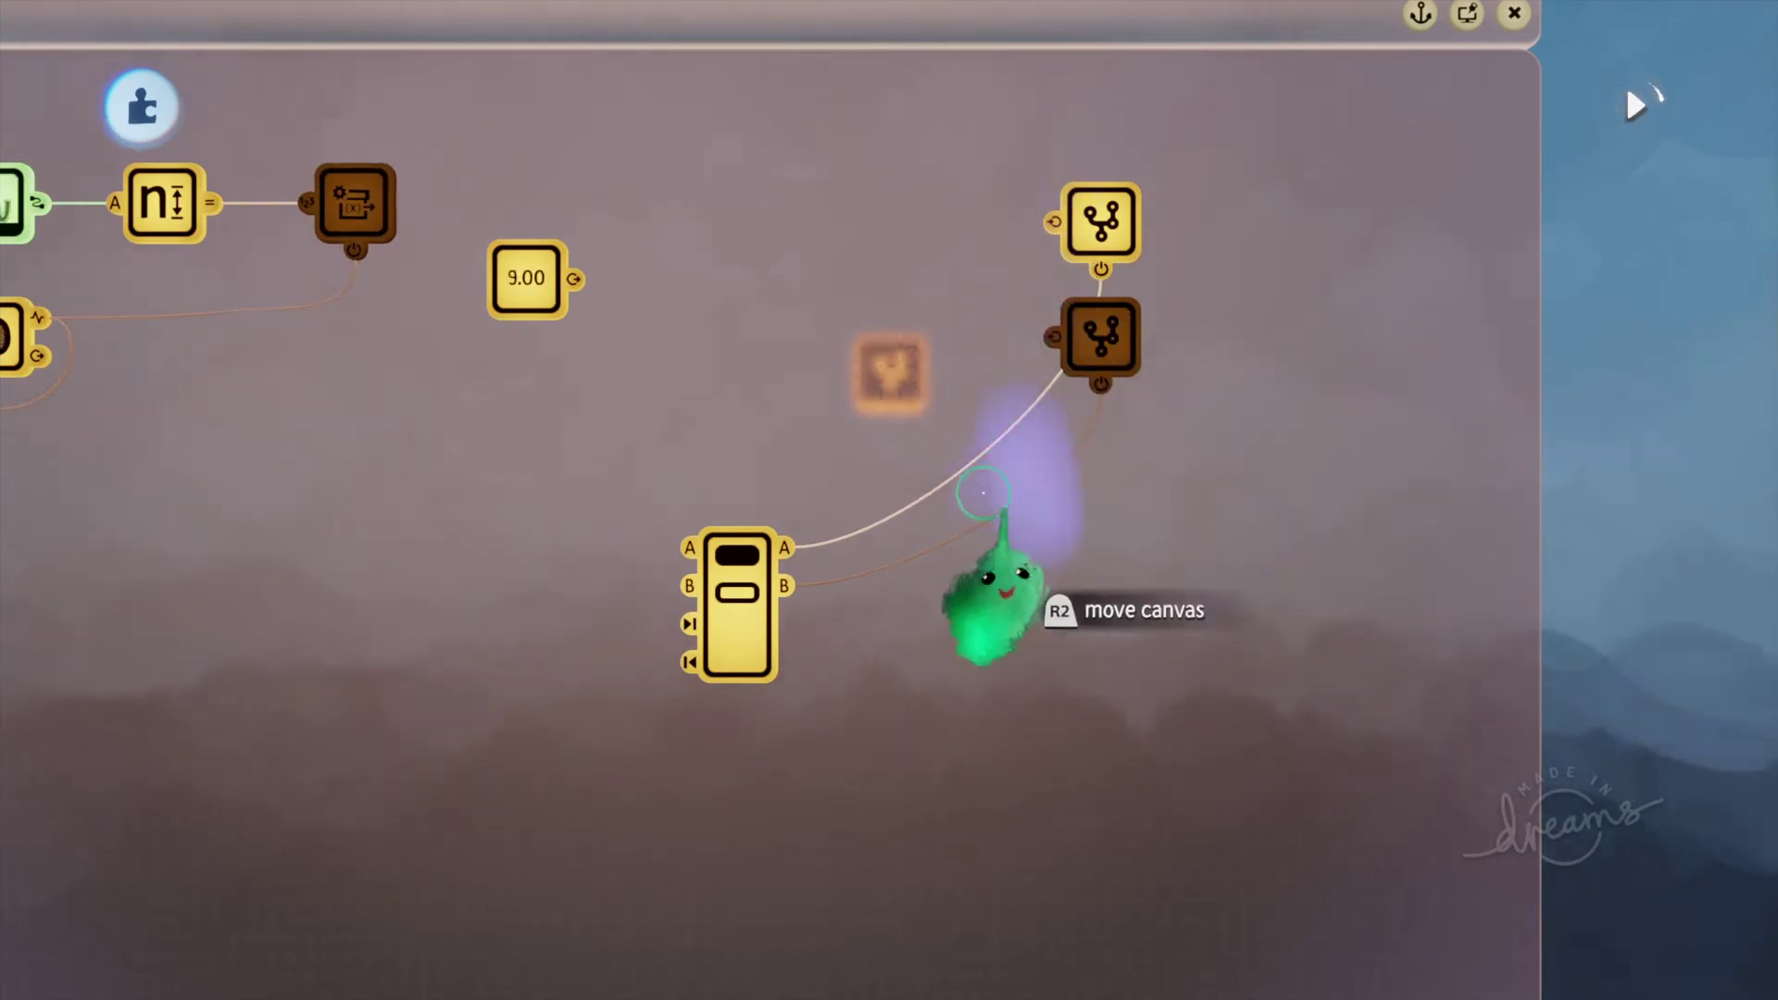
scroll(982, 492, up, 1)
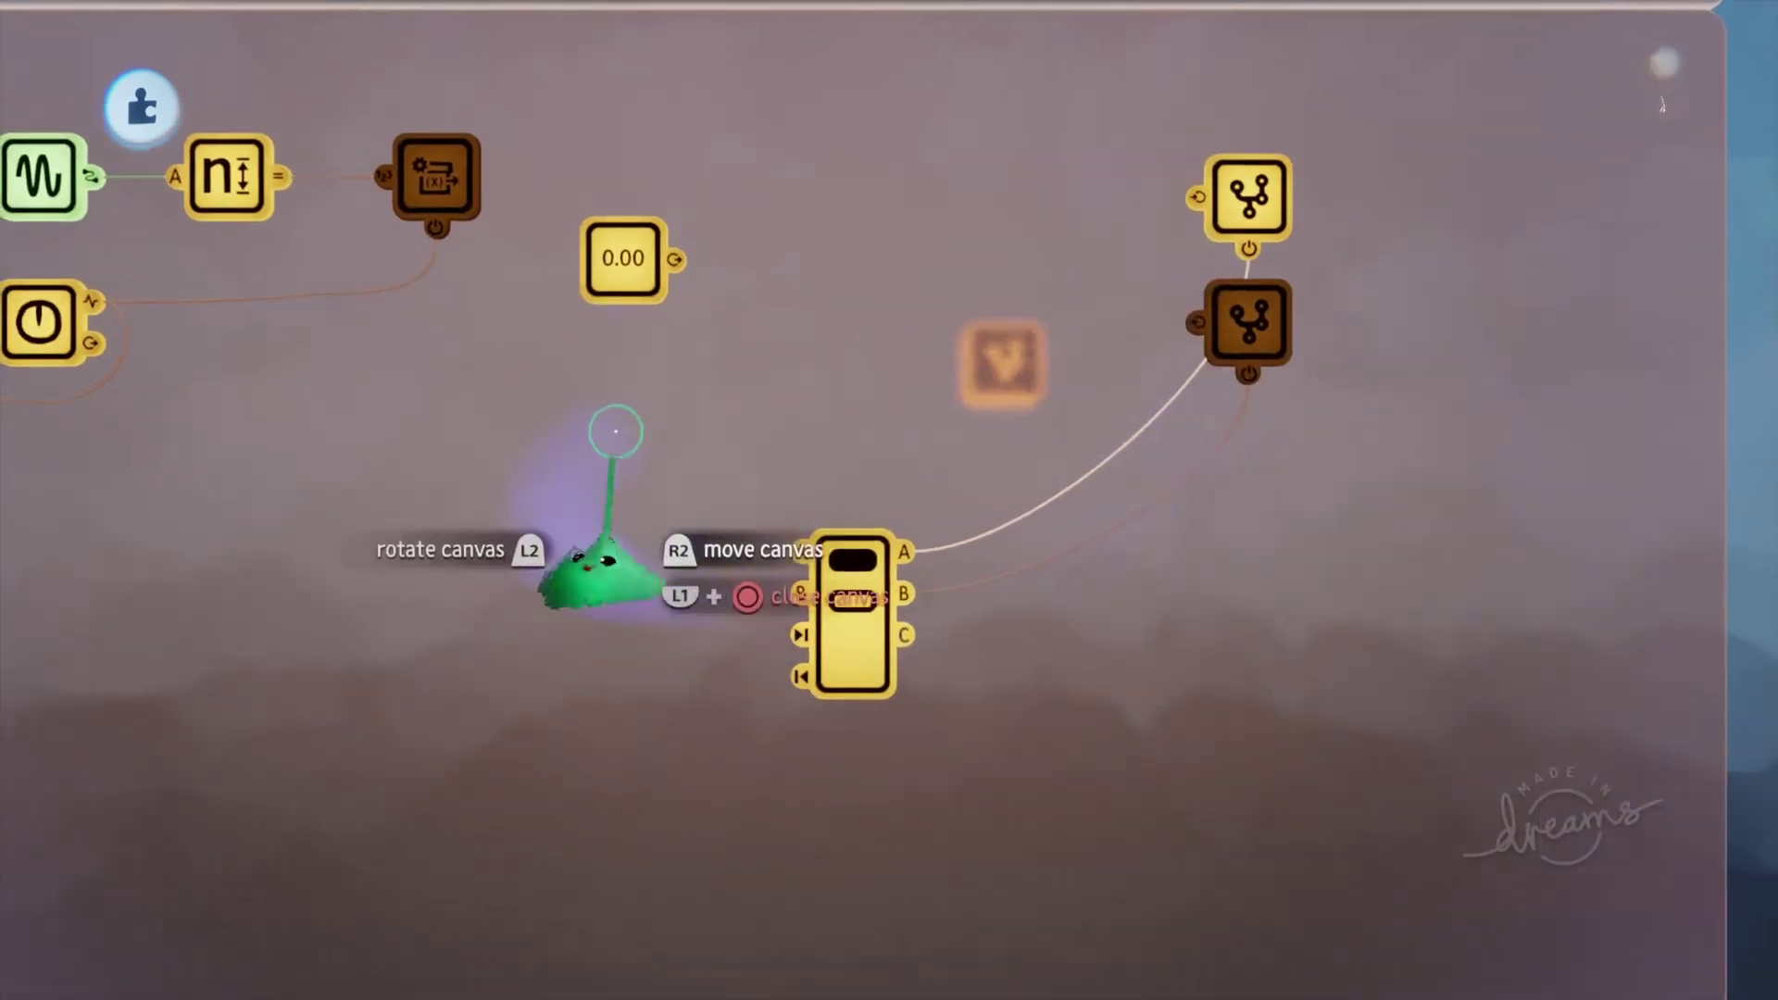
click(1245, 320)
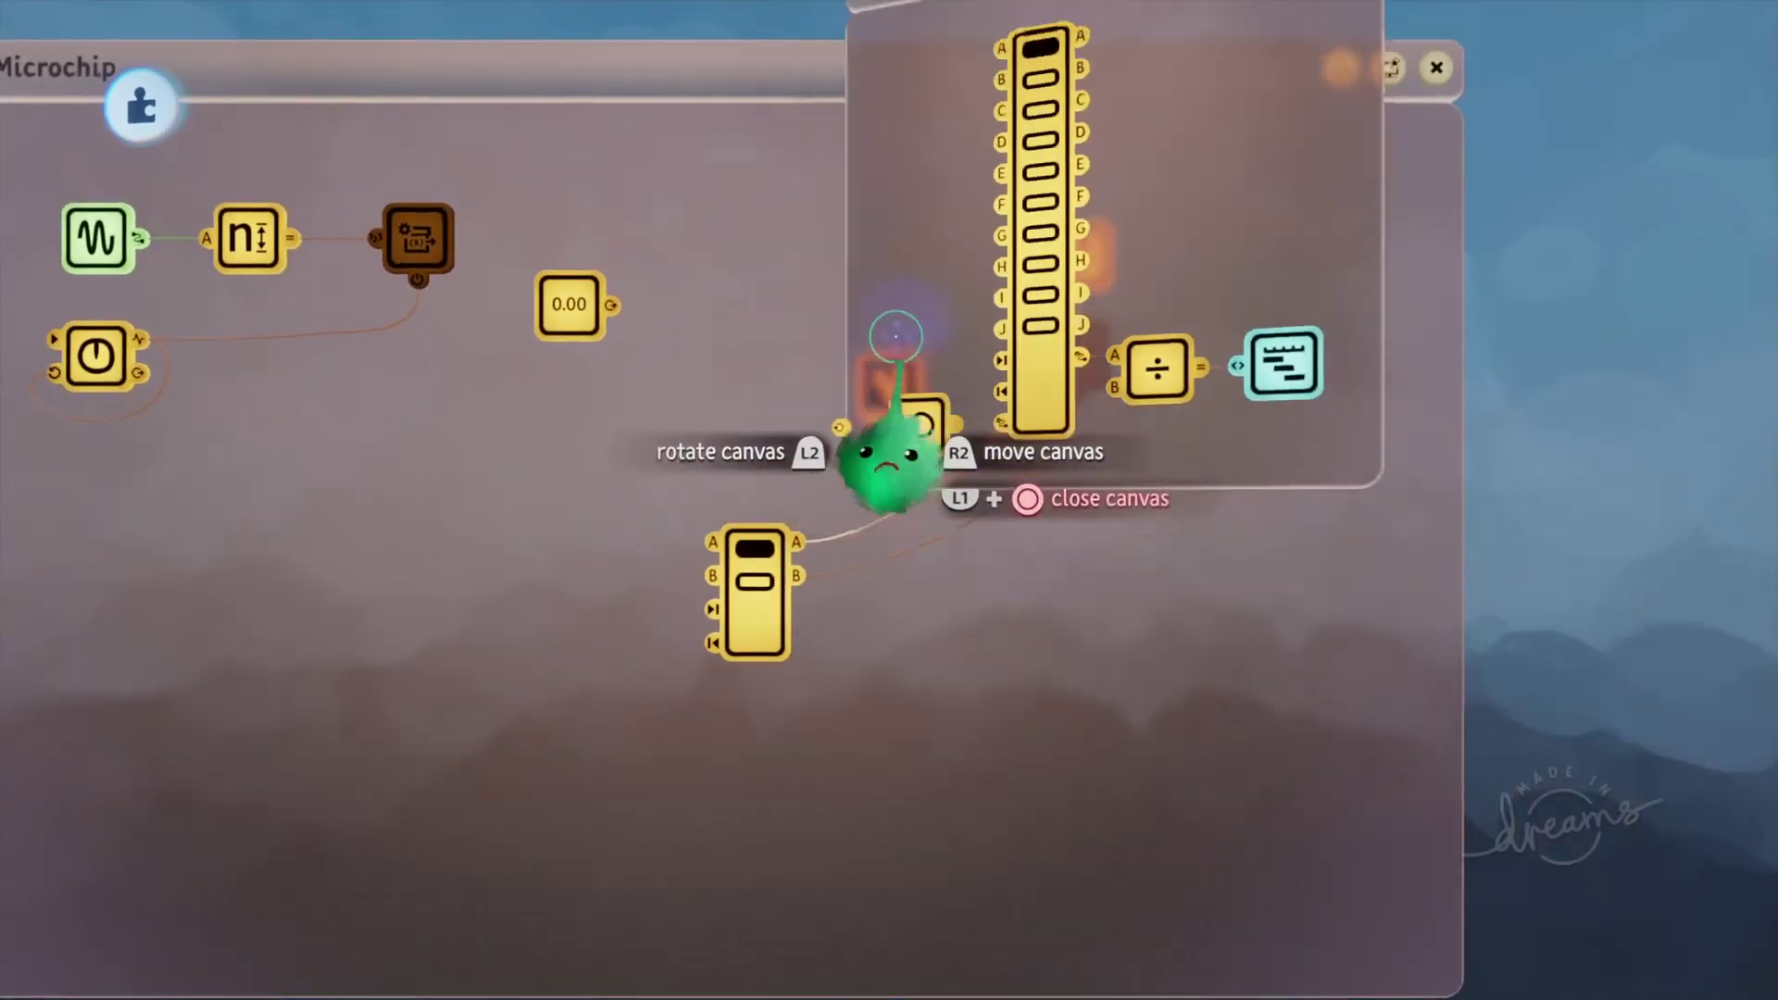
key(Escape)
key(Escape)
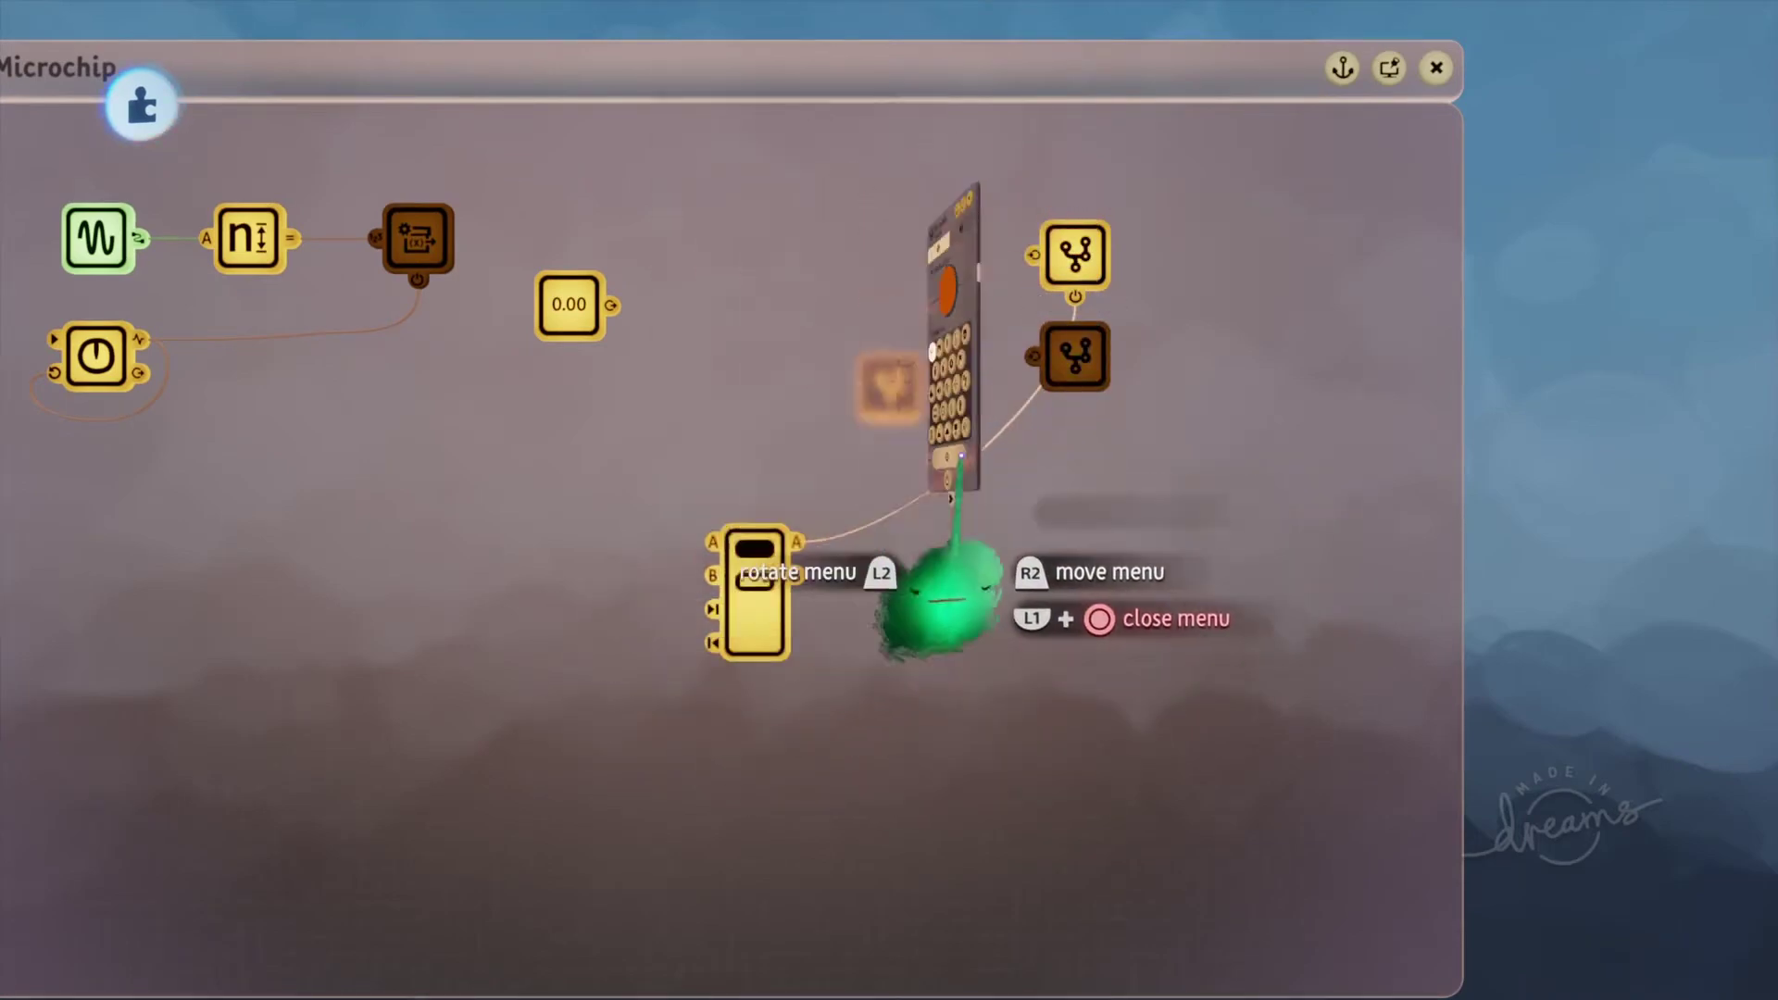
click(1075, 358)
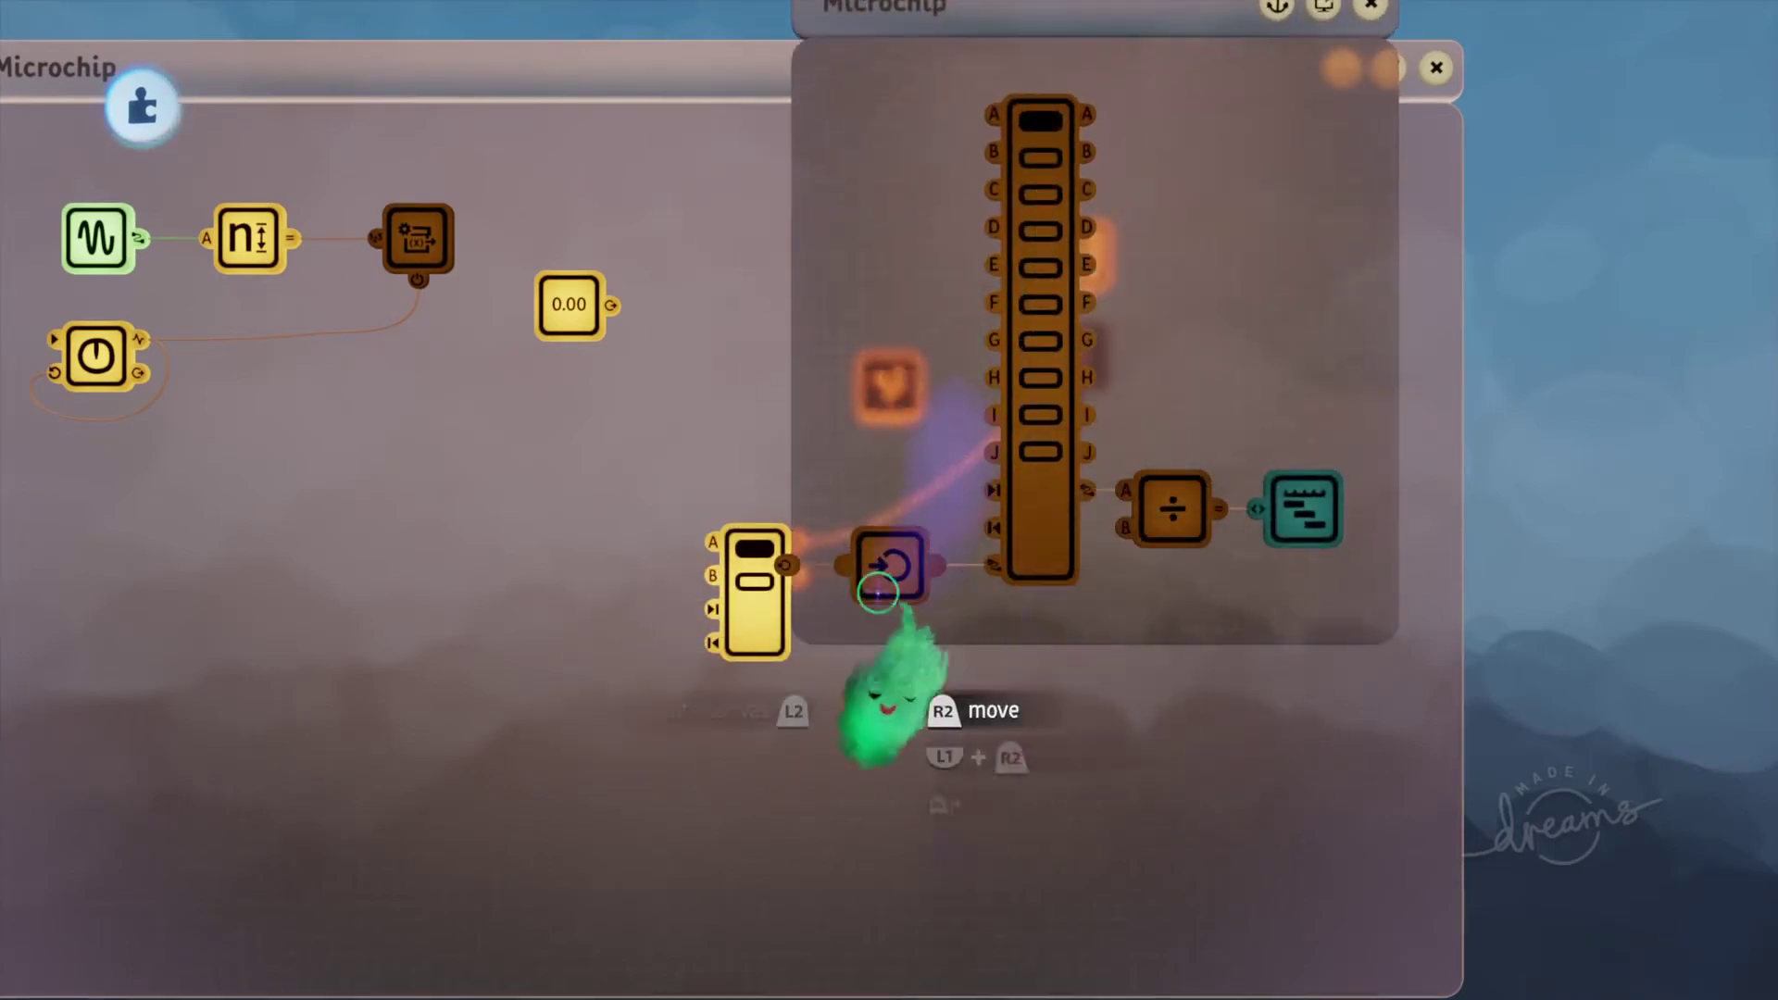
key(Escape)
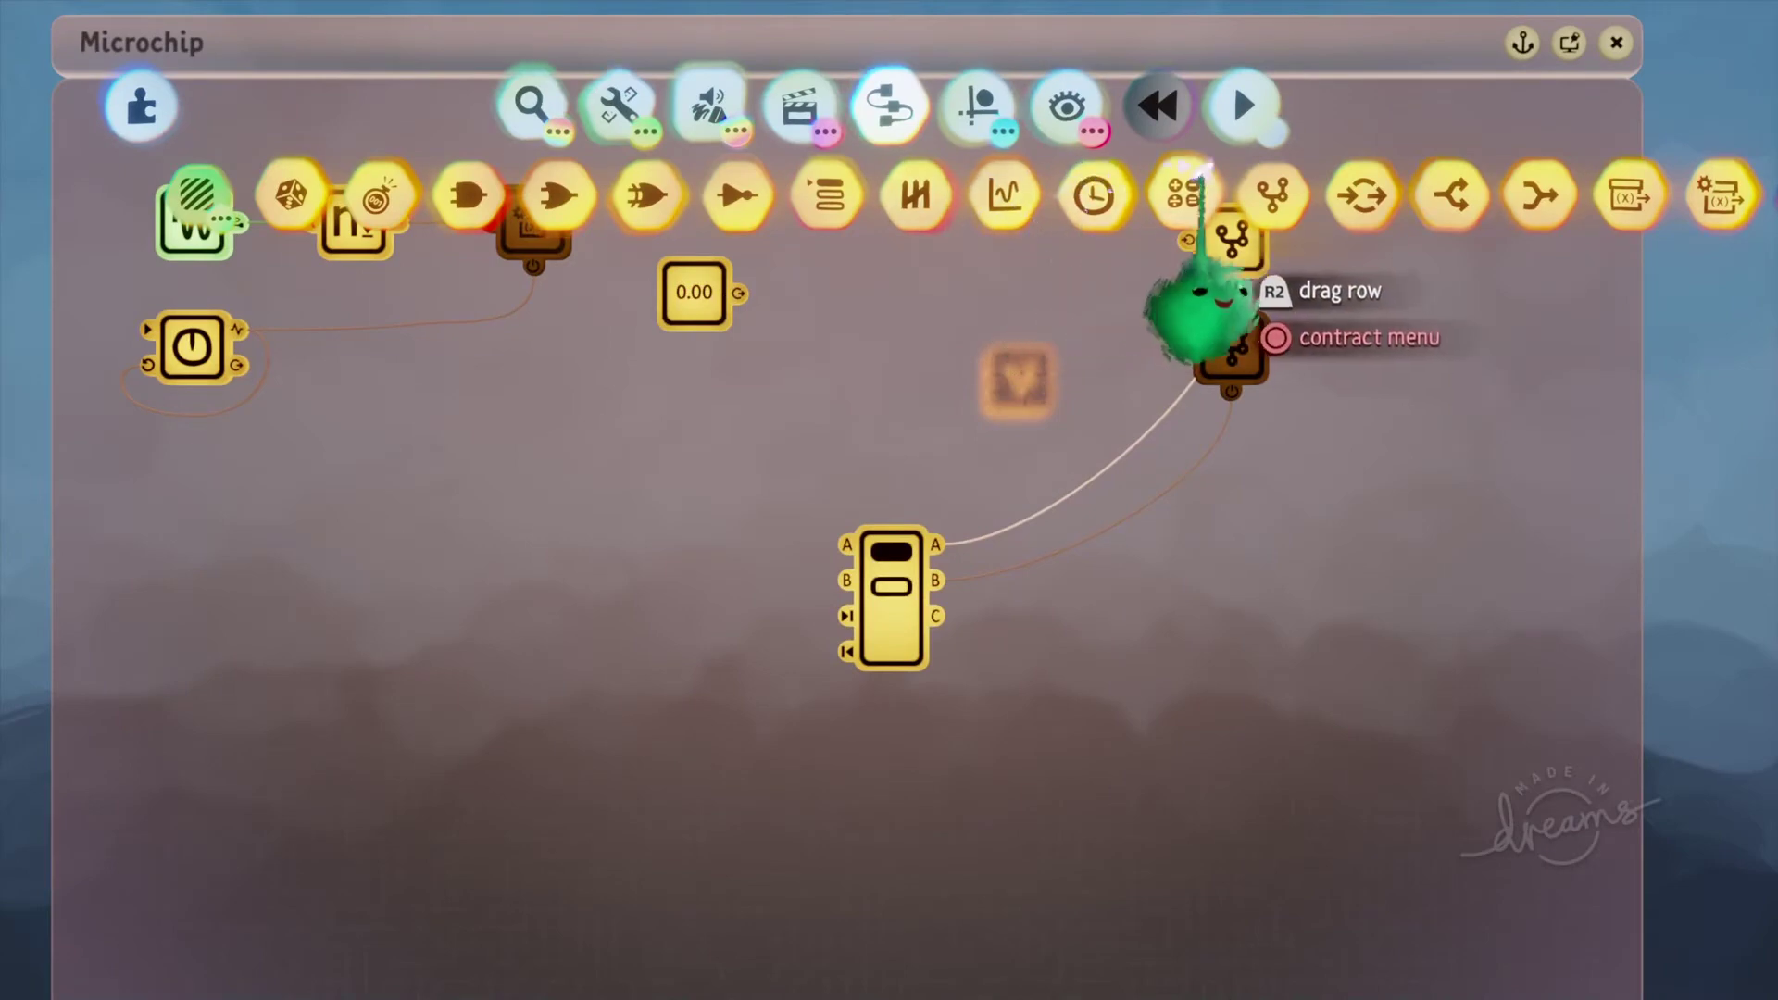
Step: Add a Calculator below the Note variable that divides its value by 10 and show the result on a Number Displayer
click(1202, 173)
click(784, 398)
drag(739, 294, 957, 398)
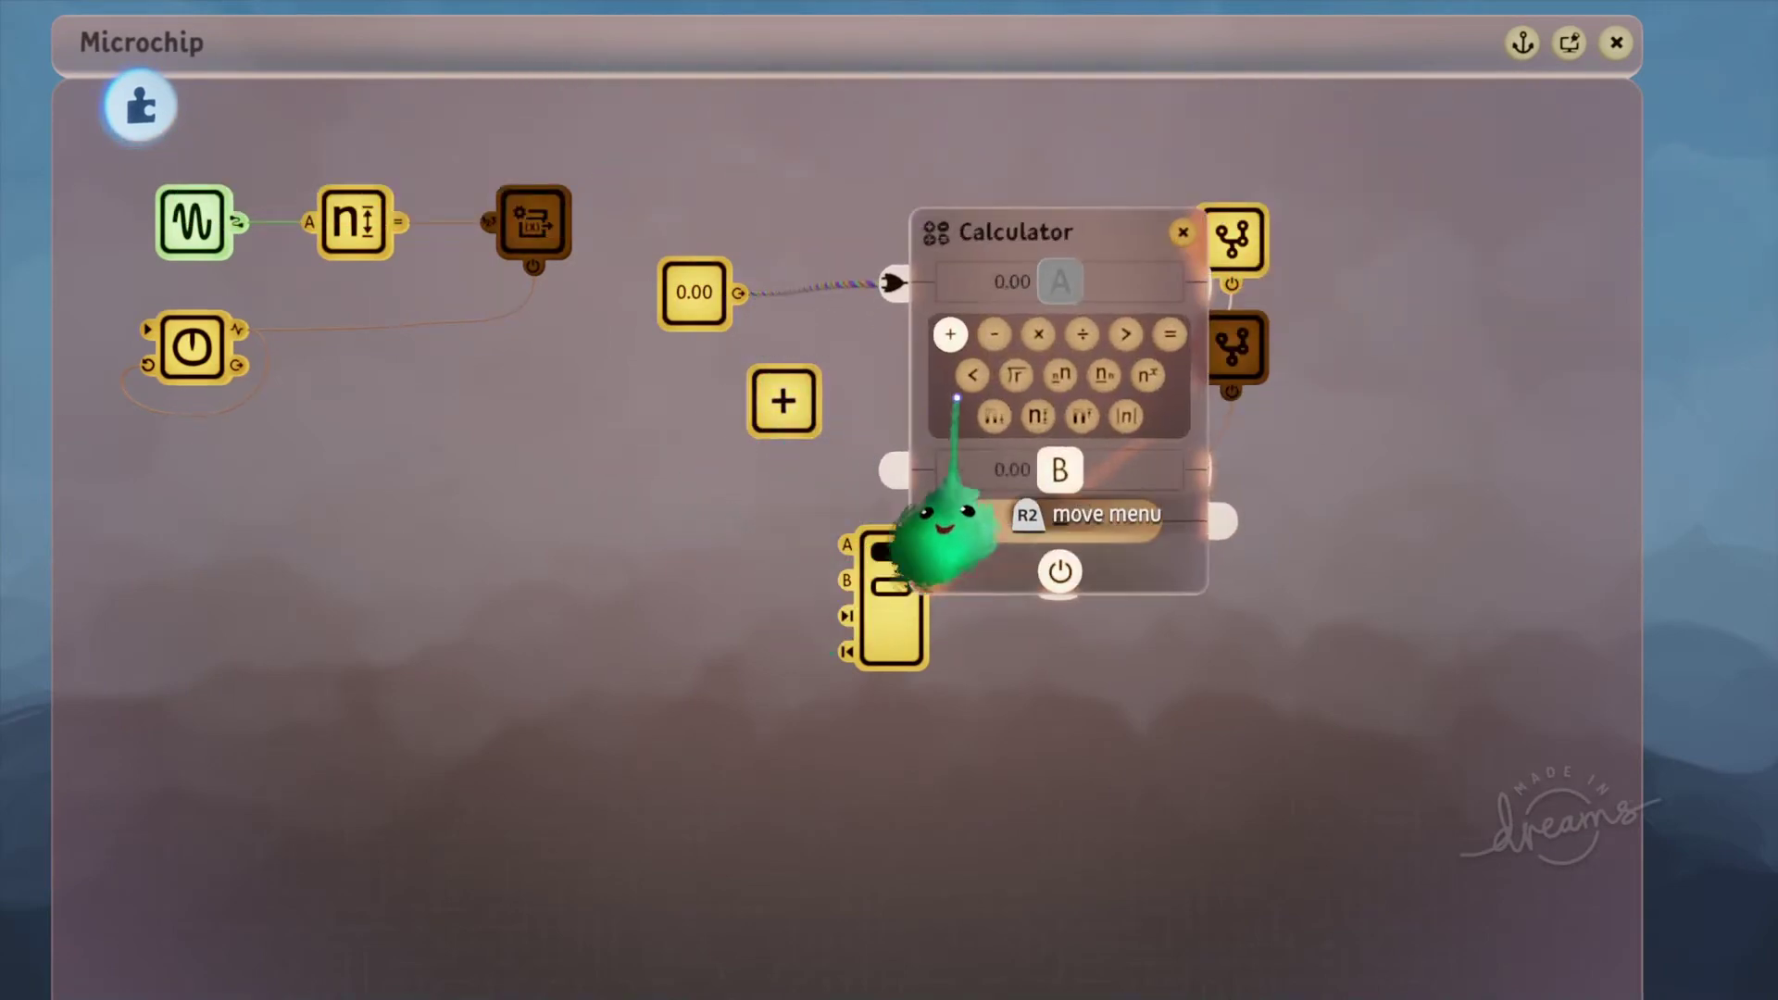
click(1059, 470)
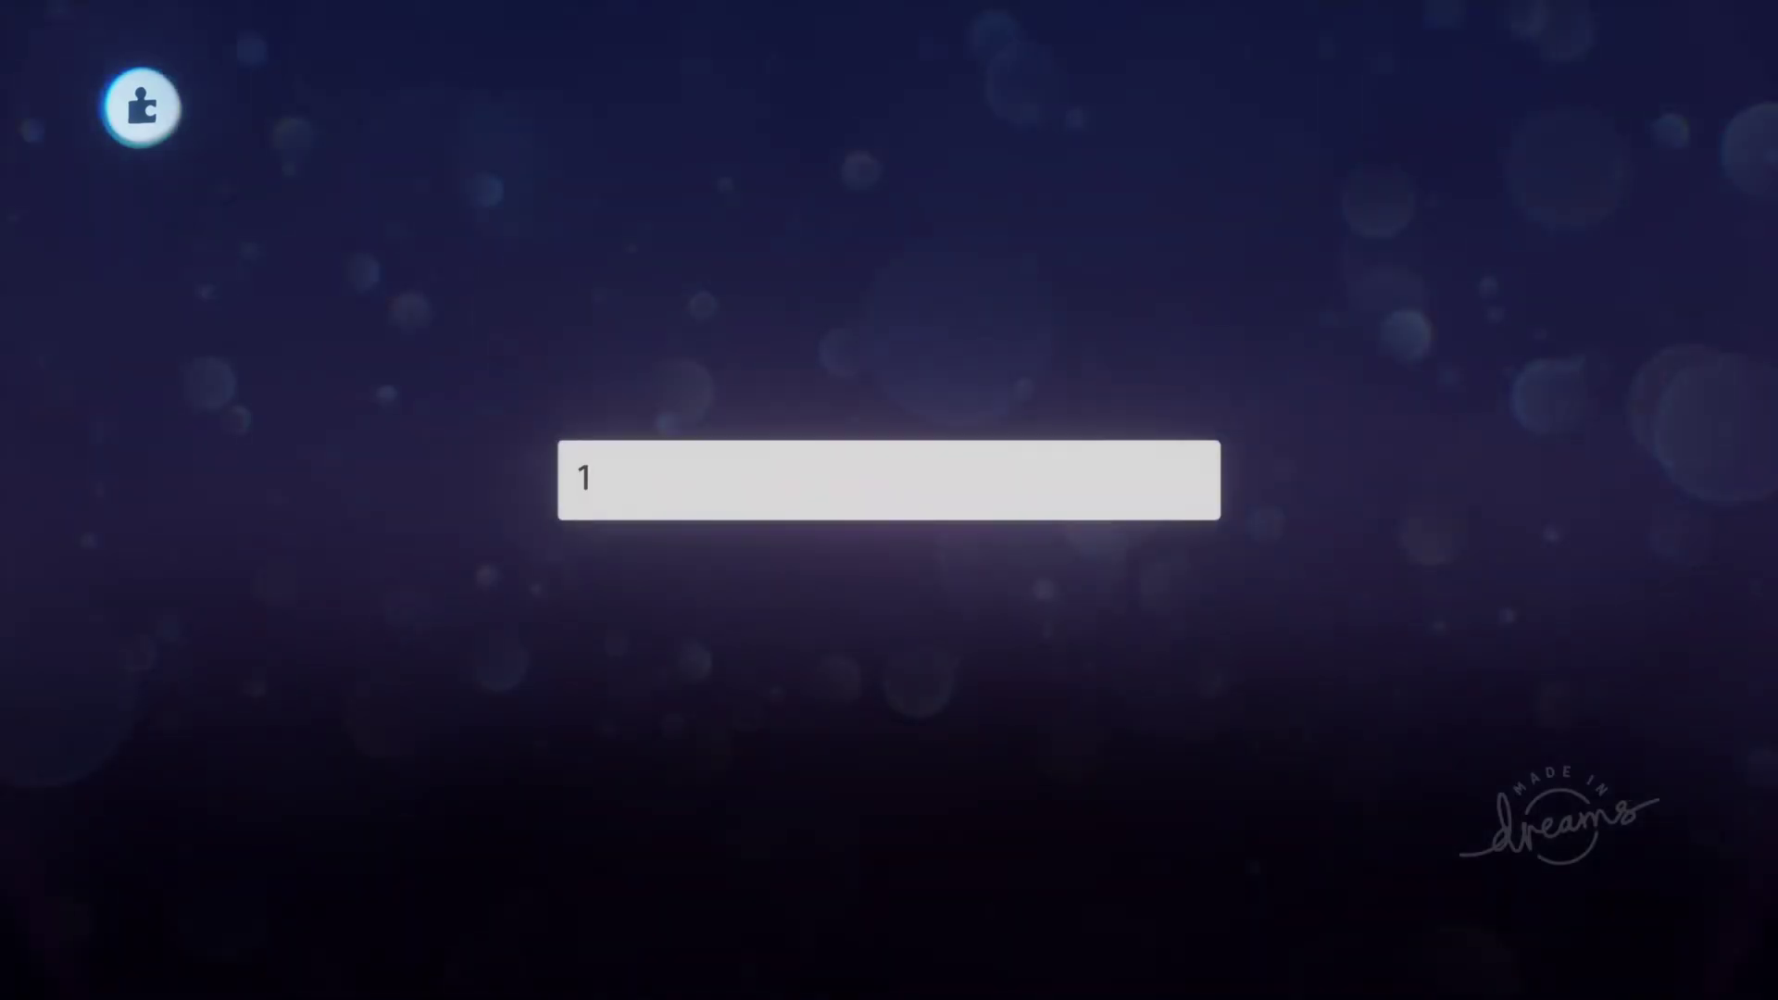
key(Return)
key(Escape)
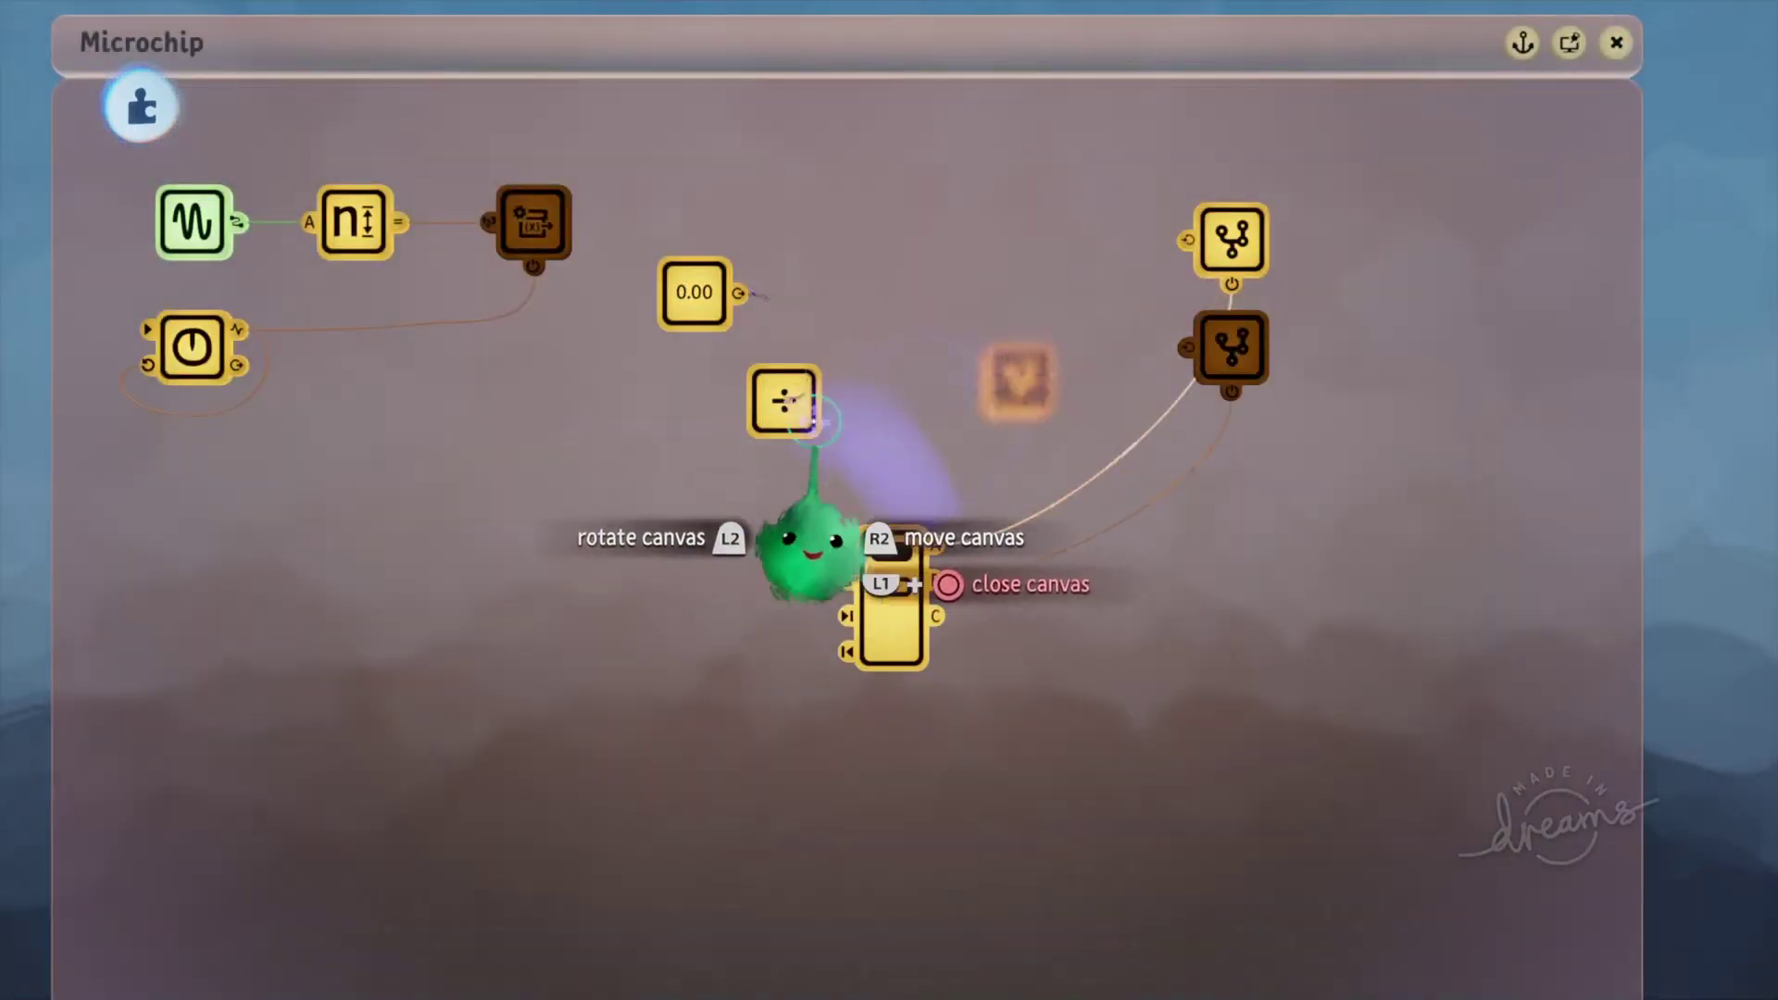
drag(767, 551, 655, 568)
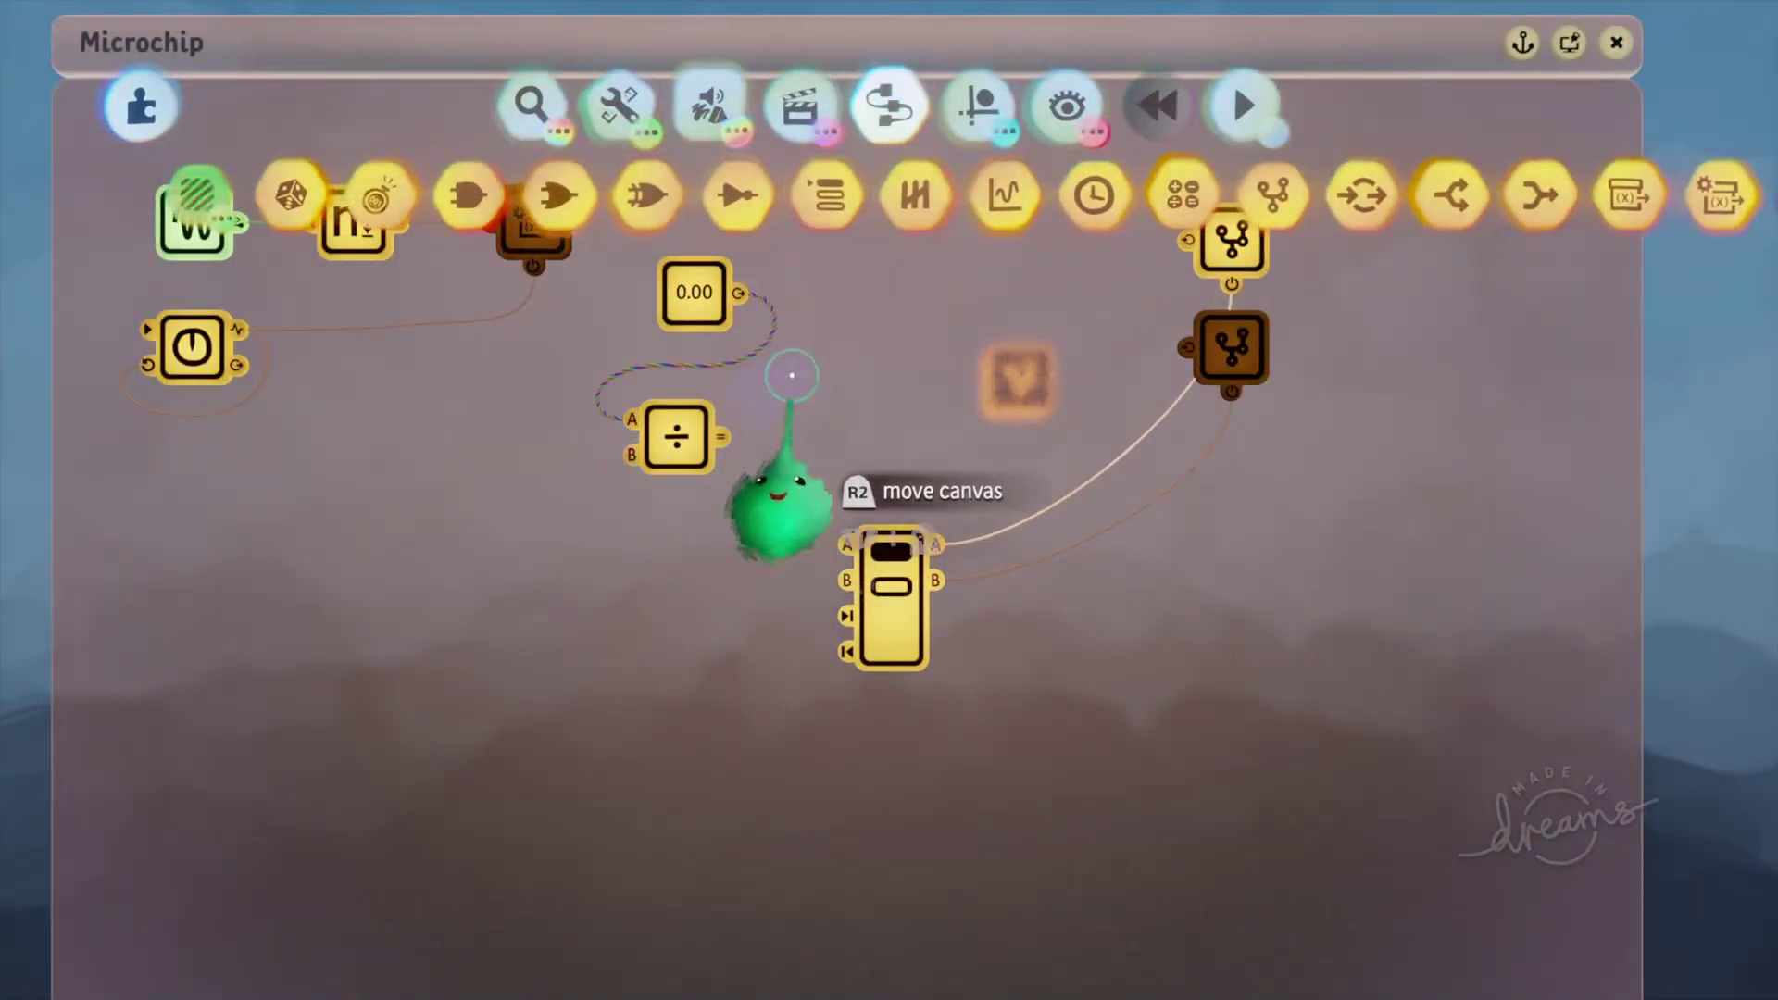
key(Escape)
key(Escape)
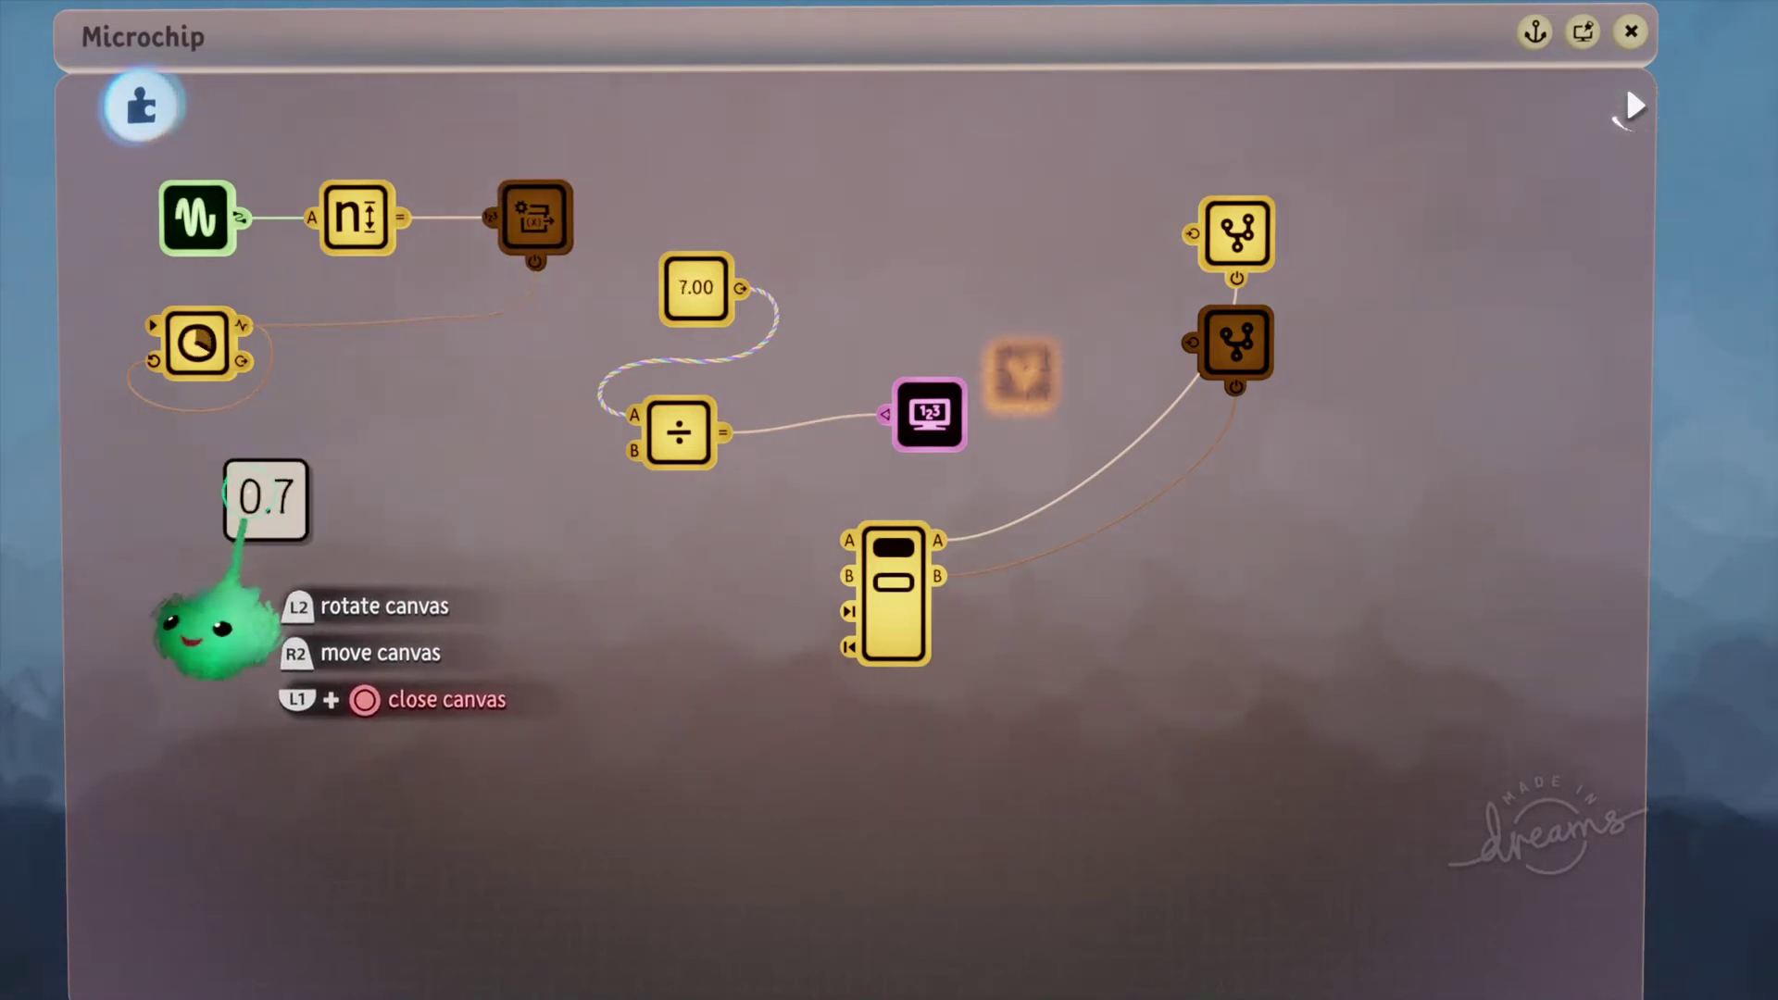
Step: Wire the division result into the two-port Selector's selection value input, test it and delete the Number Displayer
click(893, 593)
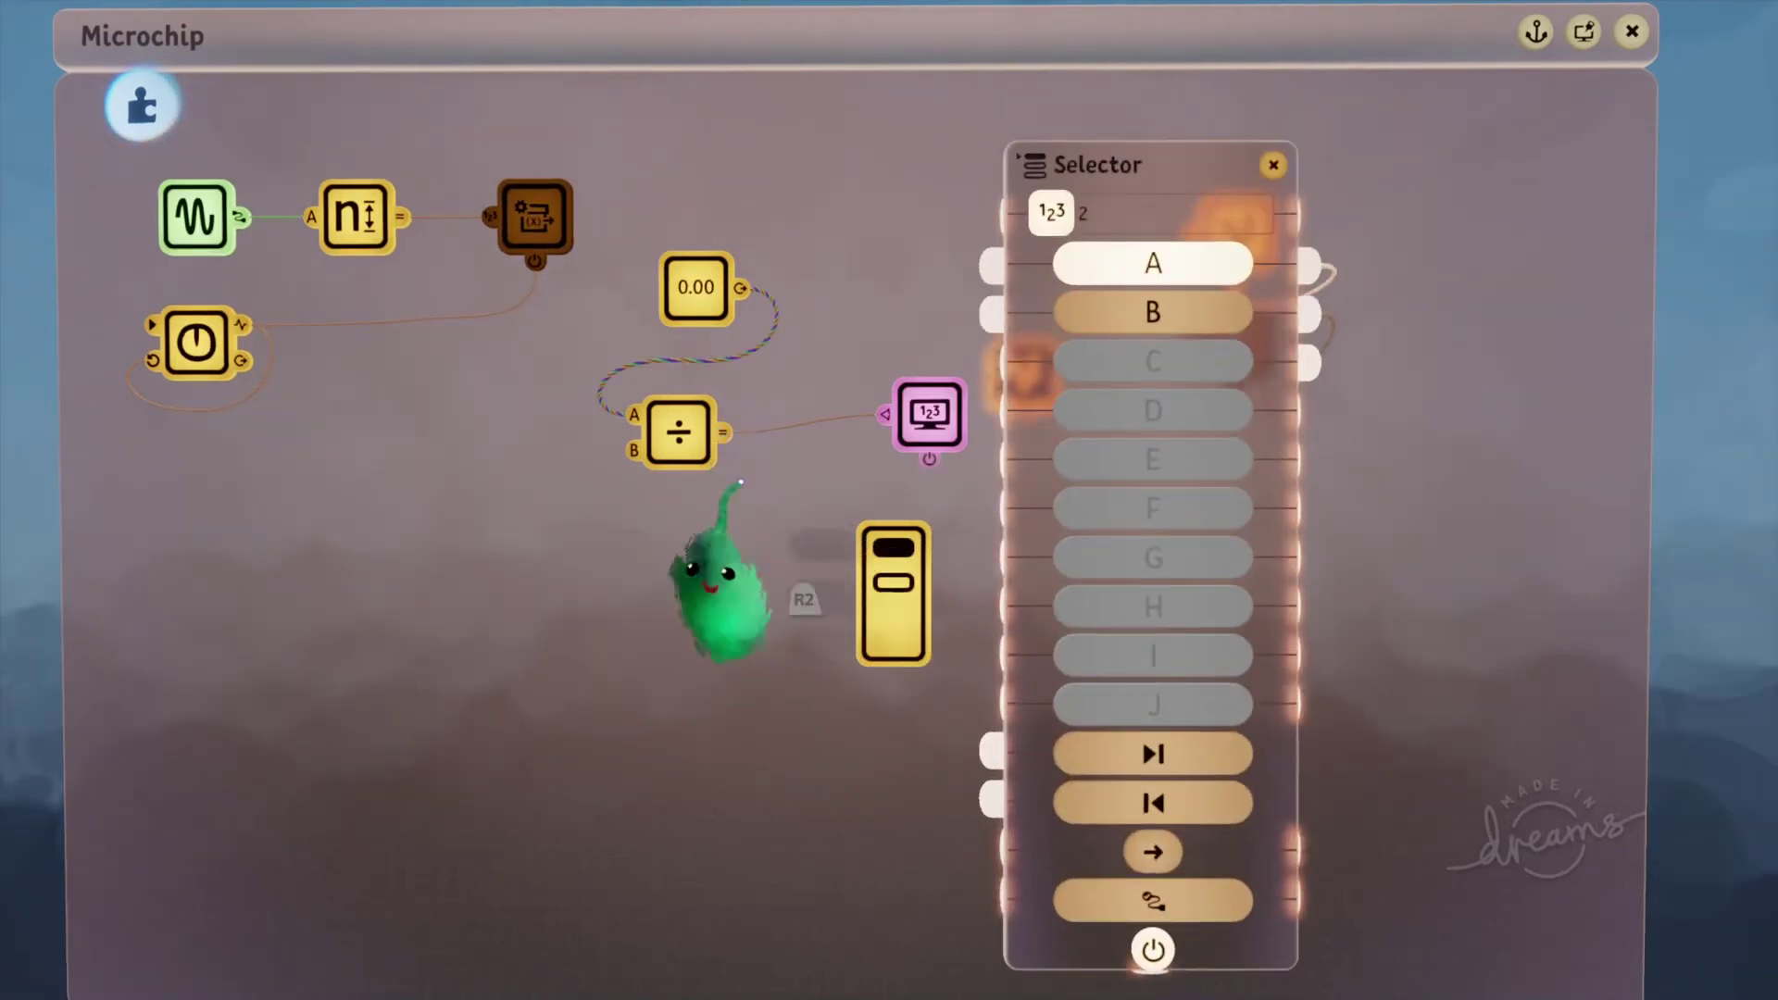
click(1010, 891)
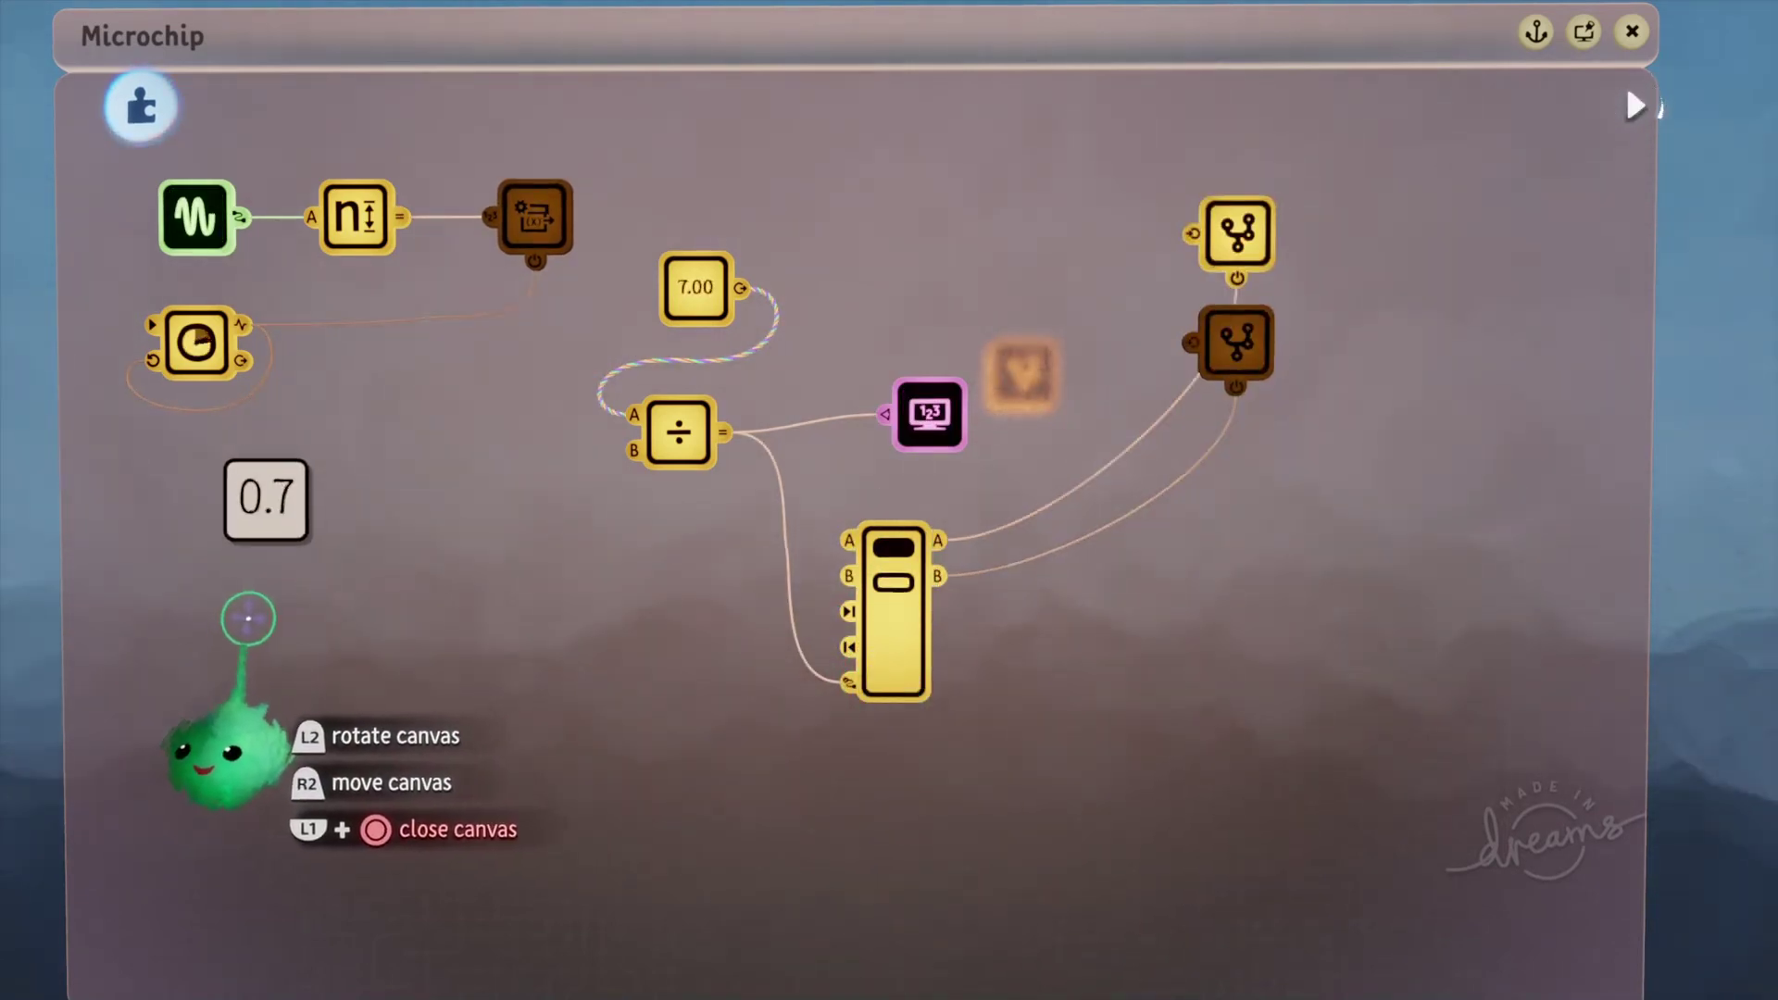
key(Delete)
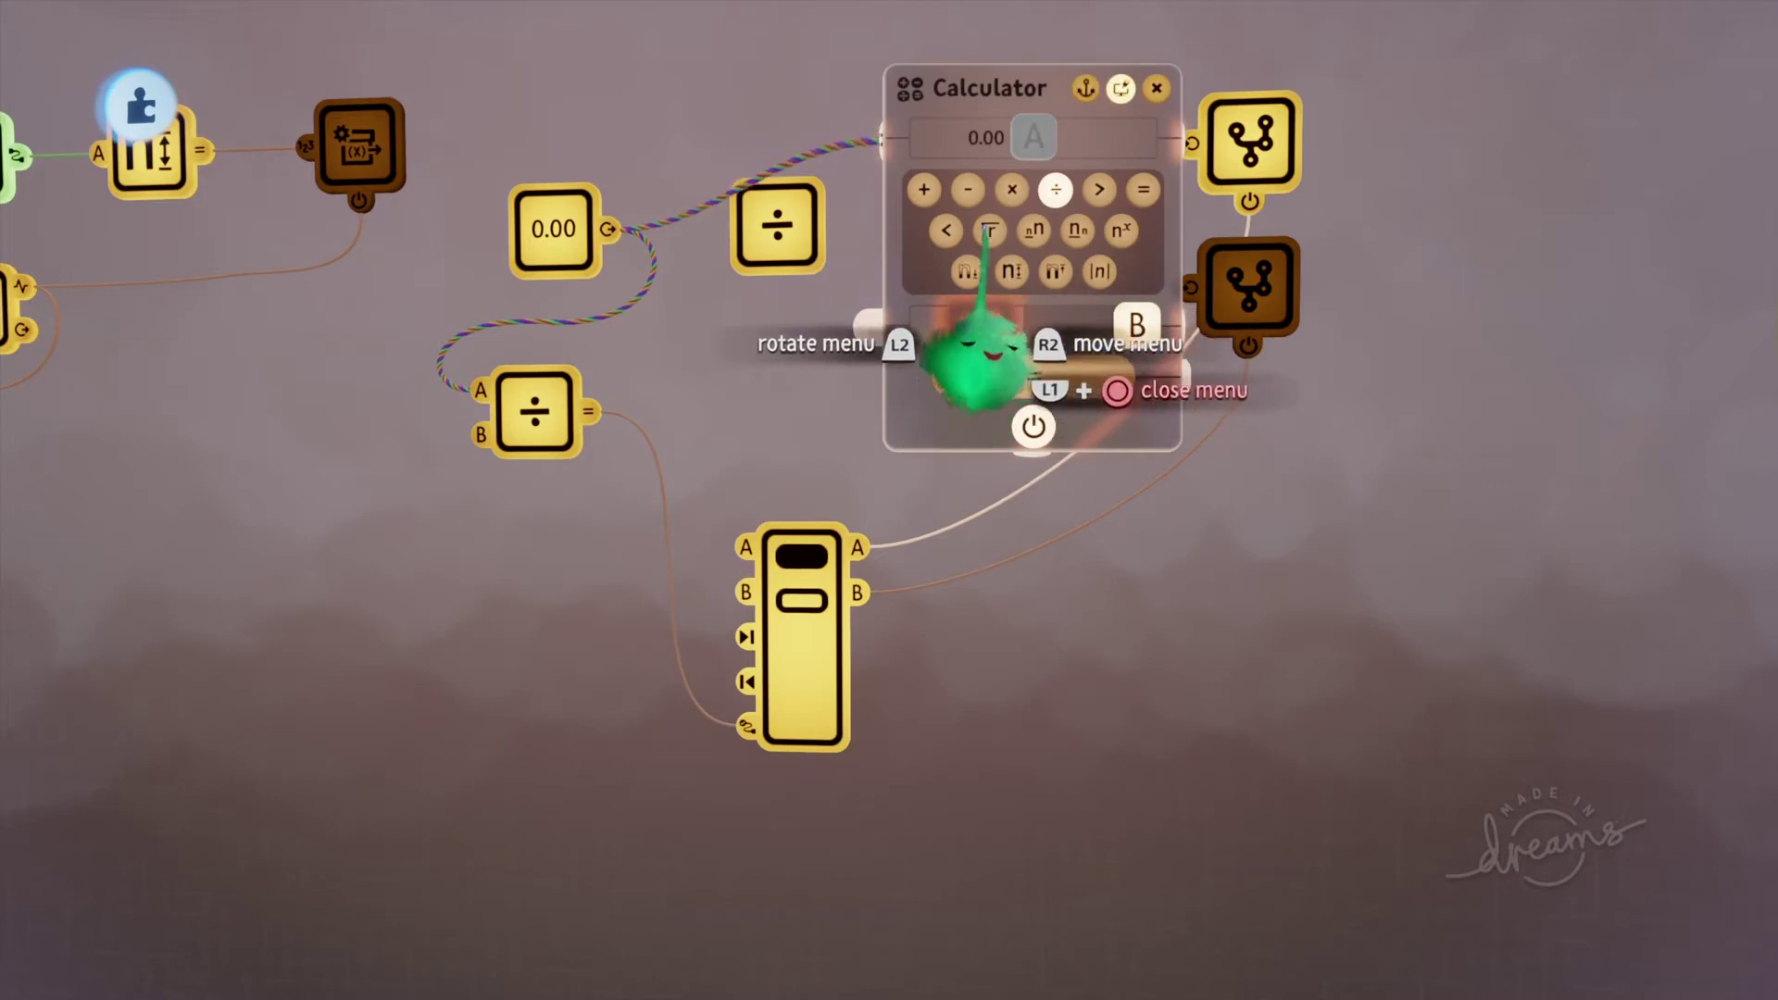
Step: Switch the cloned Calculator to the remainder operation and wire its result into the input ports of both nested Microchips
click(990, 235)
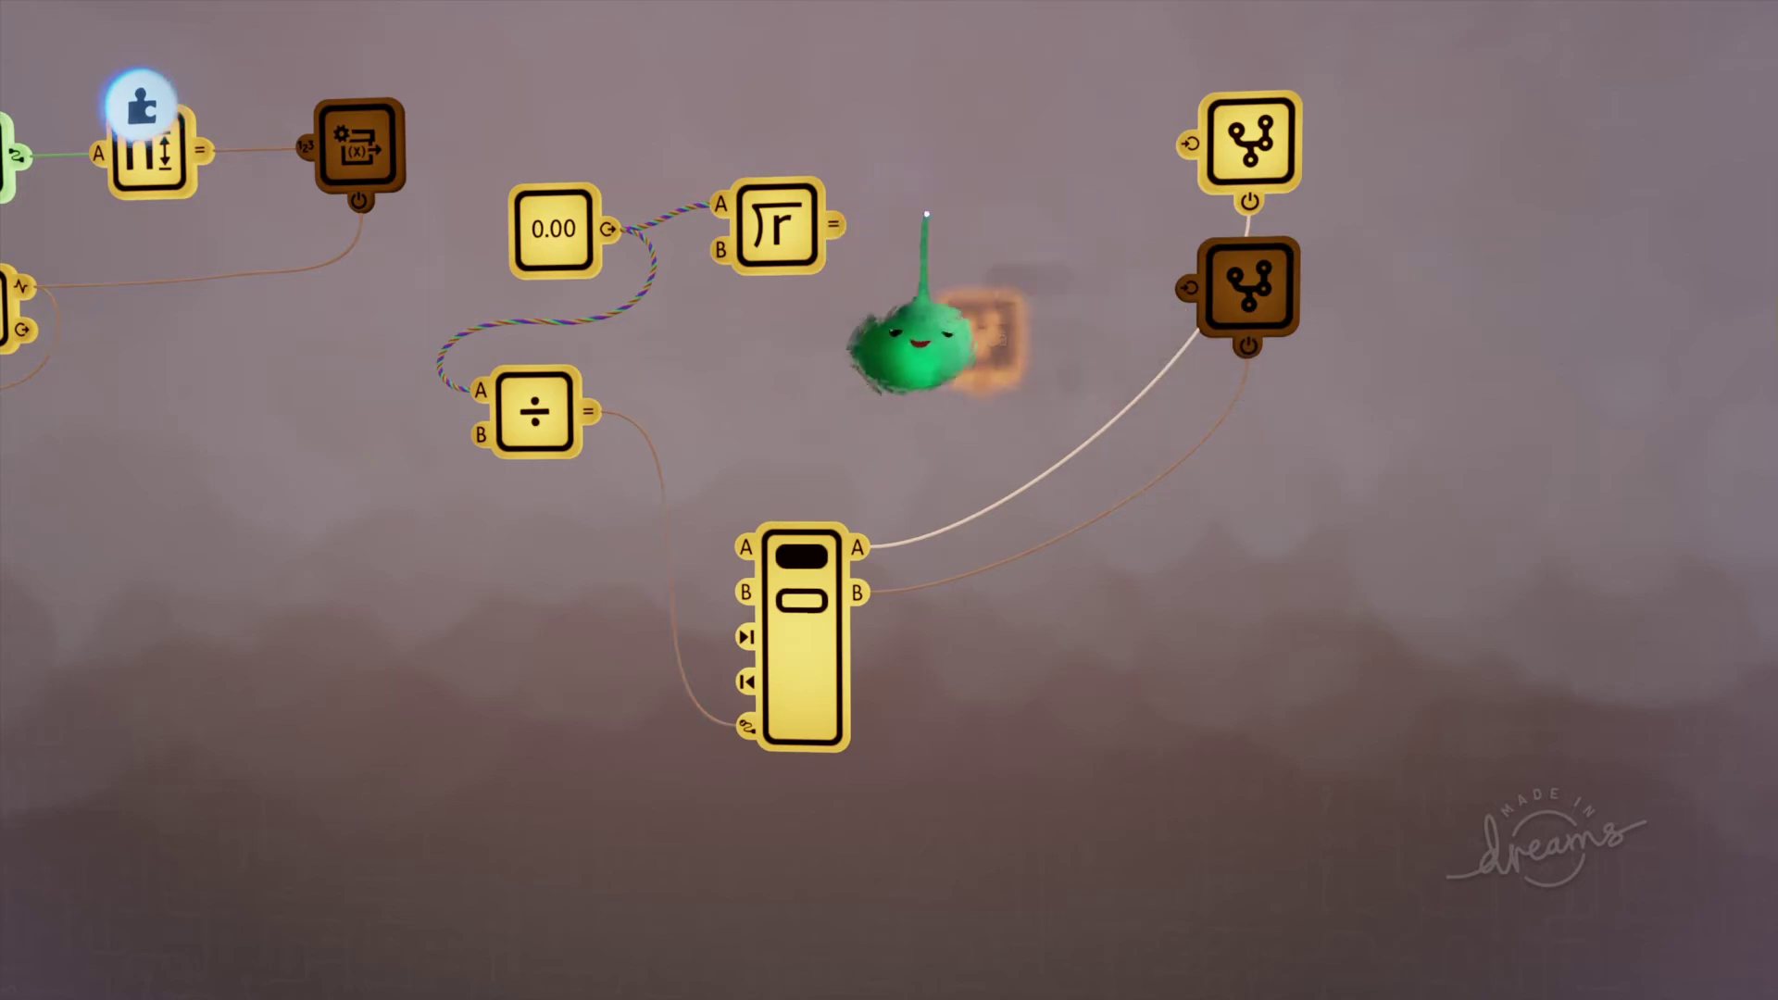
drag(833, 225, 1395, 677)
scroll(1176, 306, down, 5)
click(1149, 228)
scroll(1181, 268, down, 2)
scroll(687, 498, up, 2)
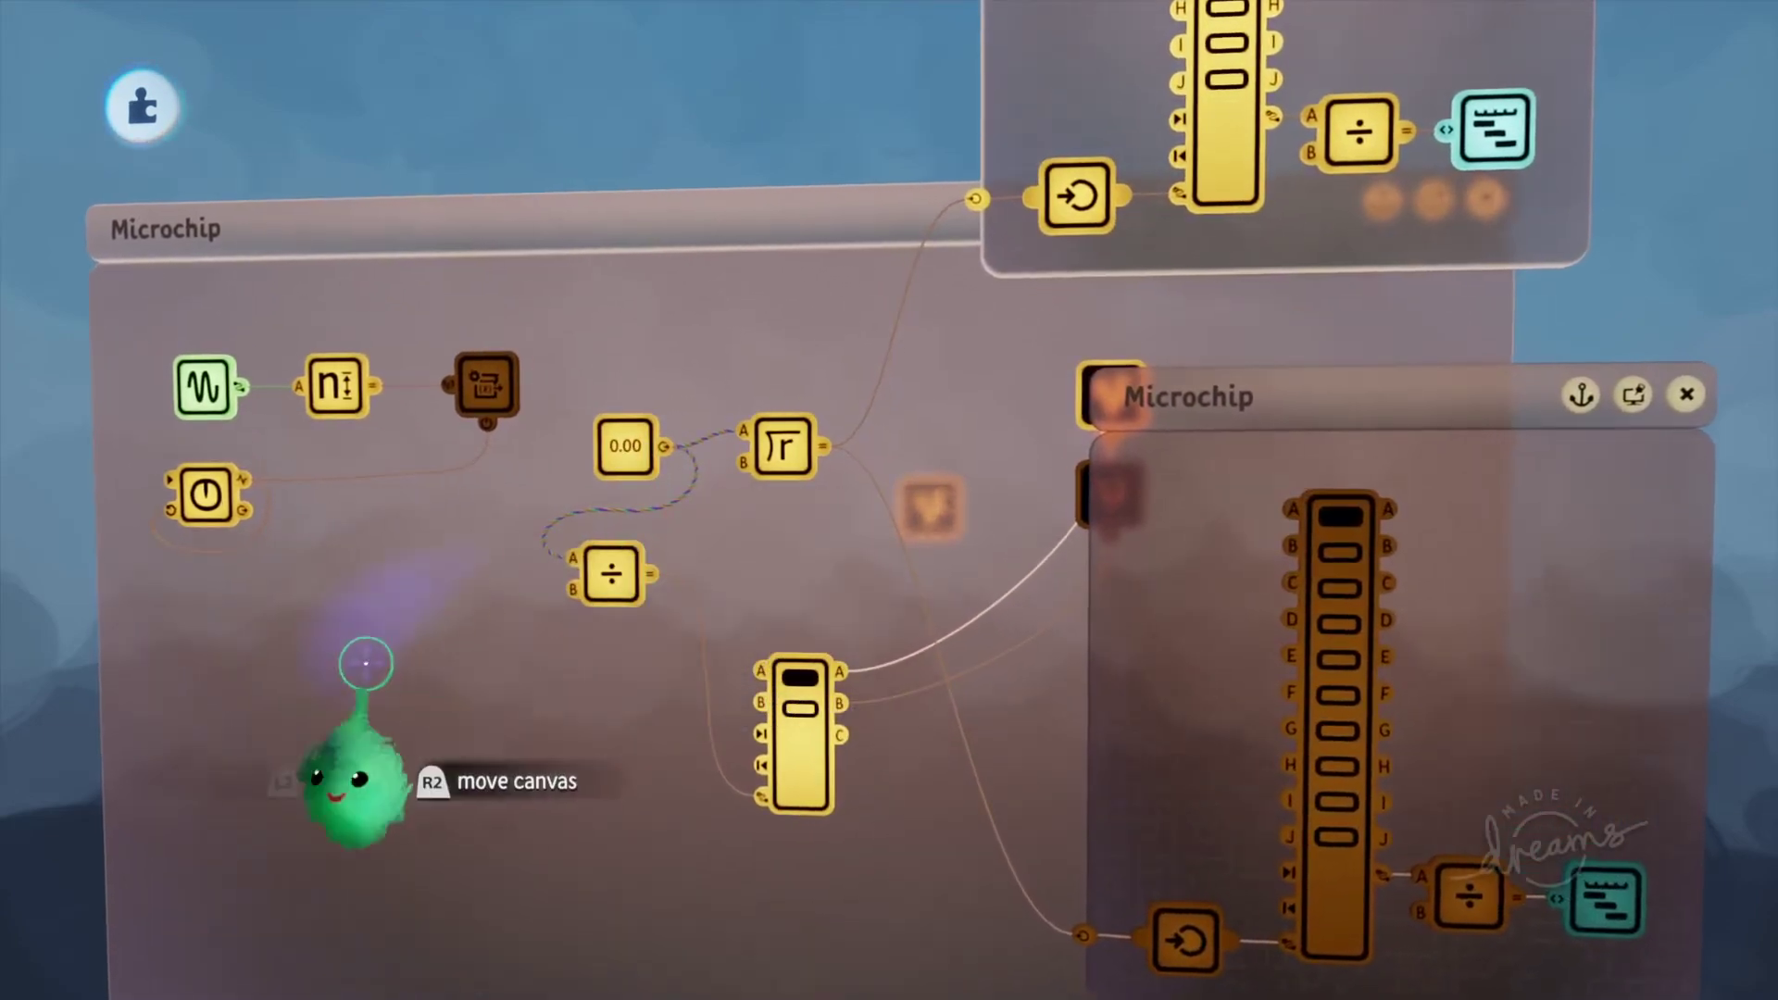
Step: Examine how the divide and remainder Calculators feed the Selector and the two nested Microchips
scroll(365, 663, up, 4)
drag(642, 521, 593, 580)
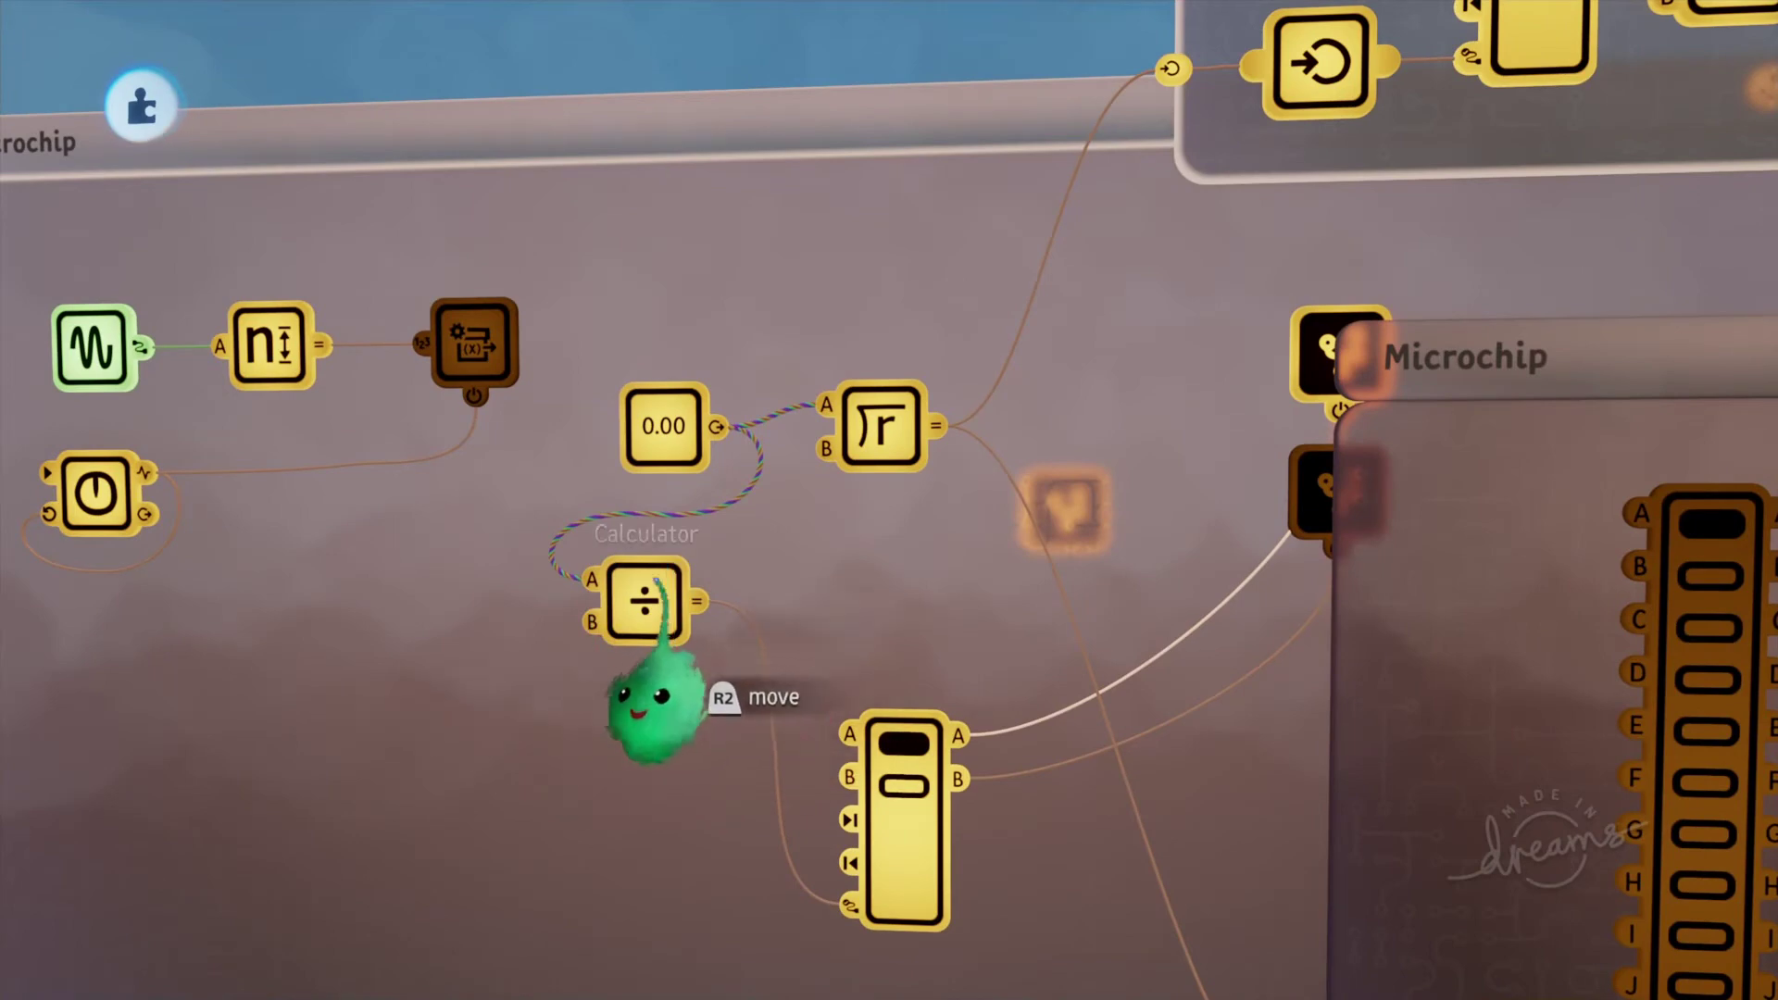
scroll(778, 683, down, 4)
middle_drag(765, 734, 818, 655)
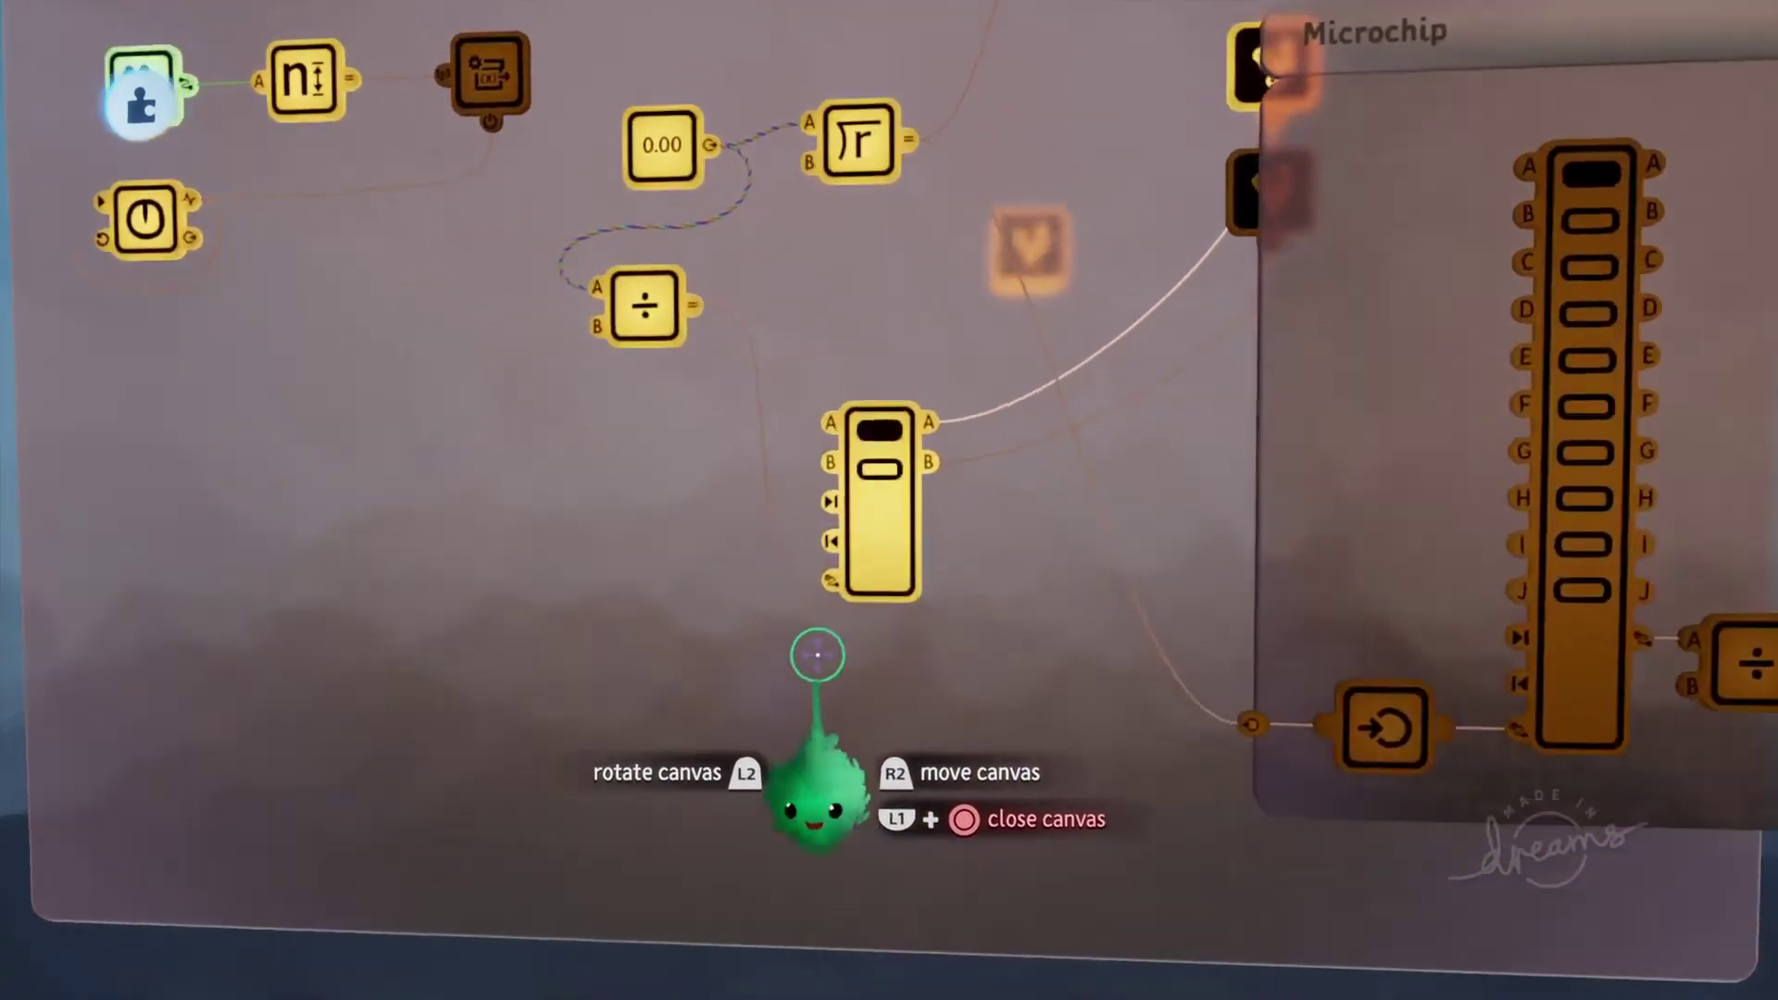
scroll(818, 654, up, 3)
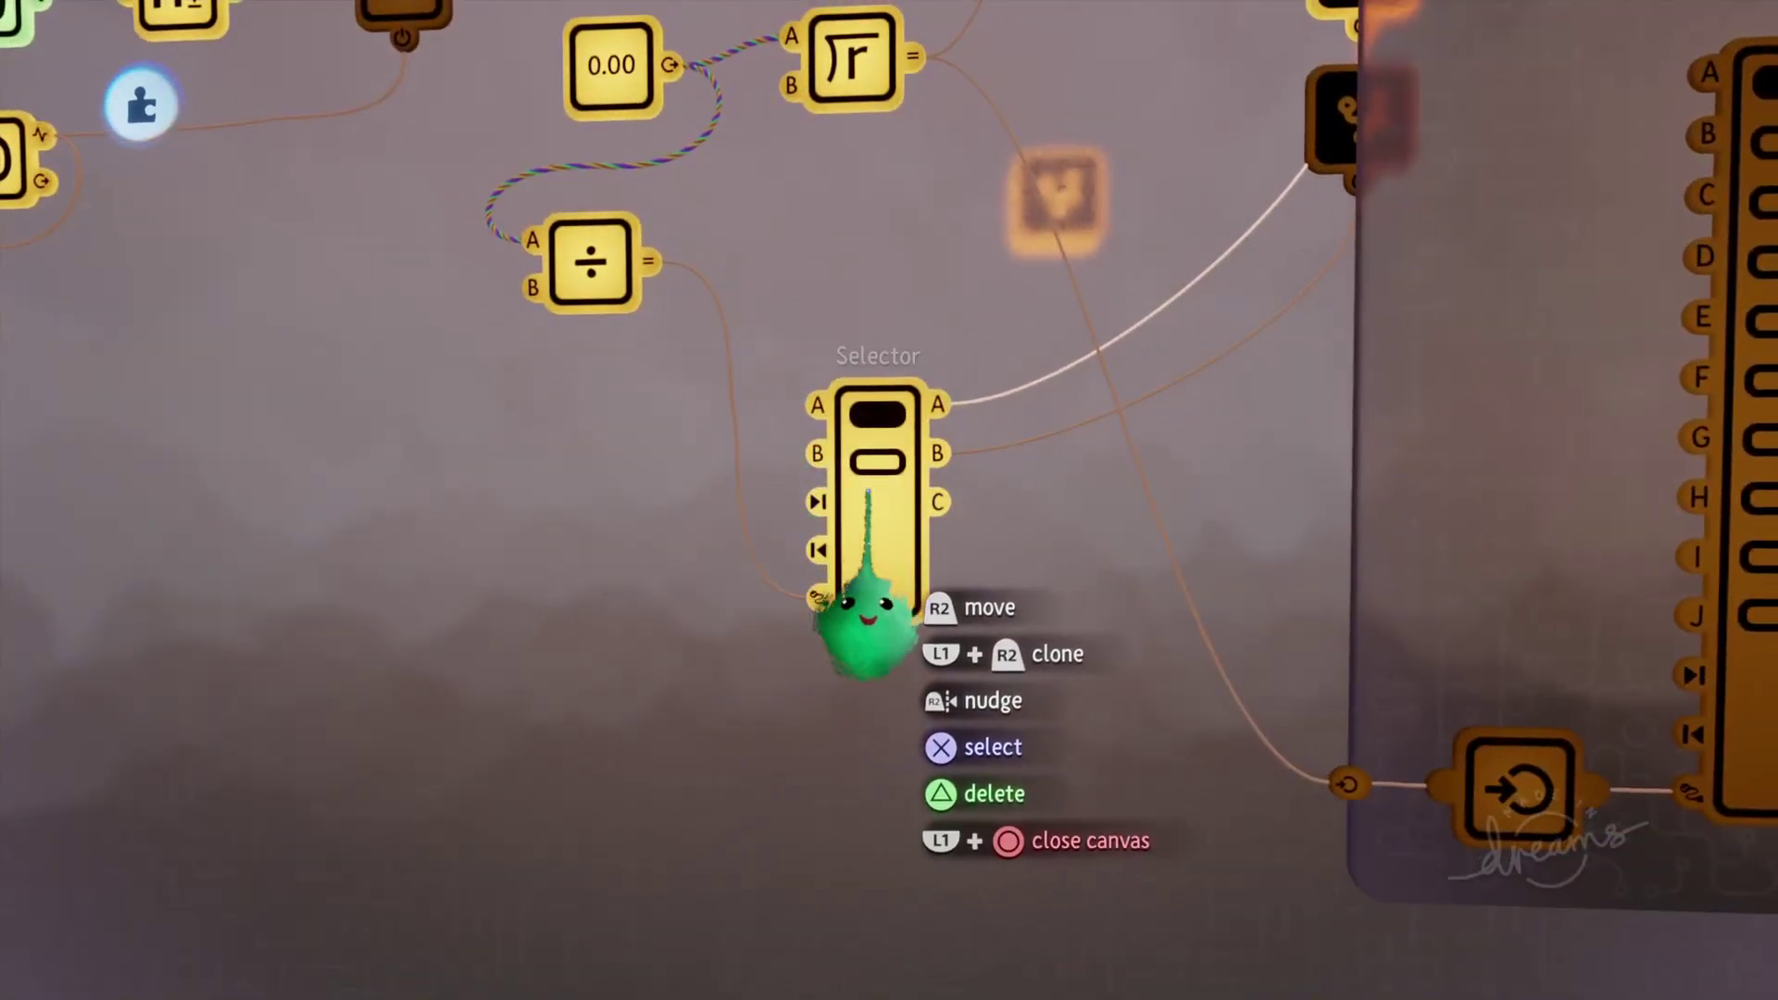
scroll(932, 500, down, 4)
drag(1111, 353, 1076, 383)
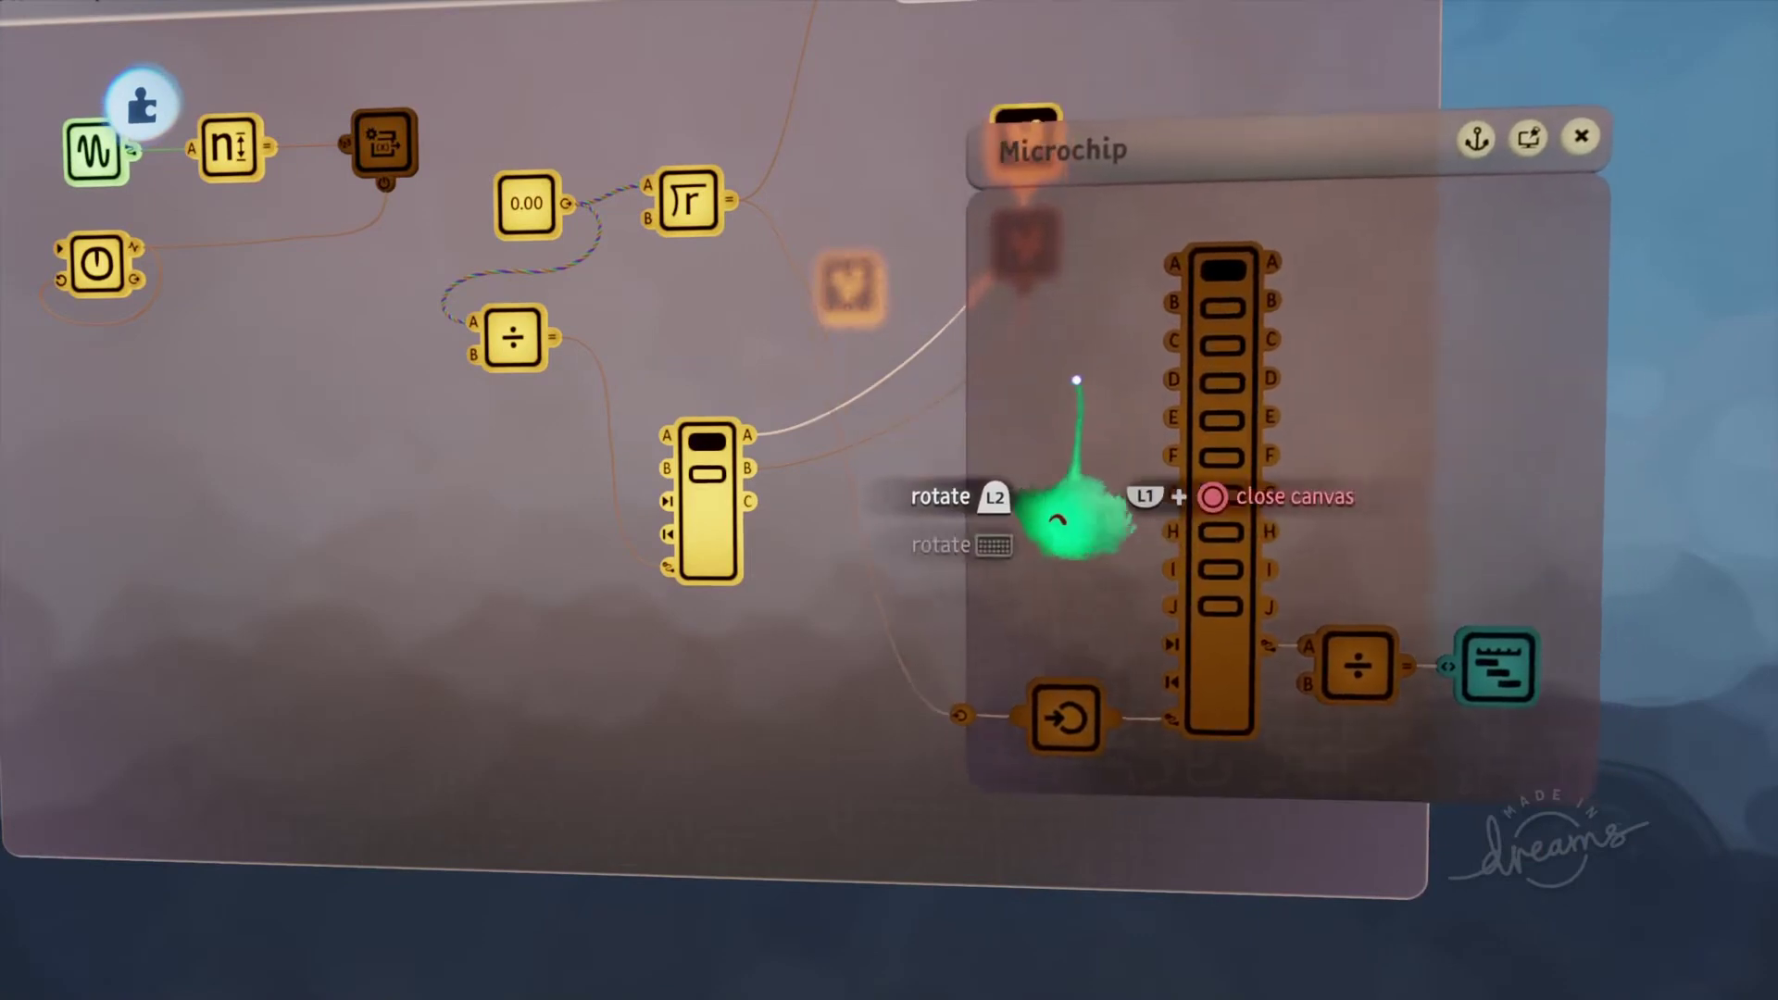
click(687, 202)
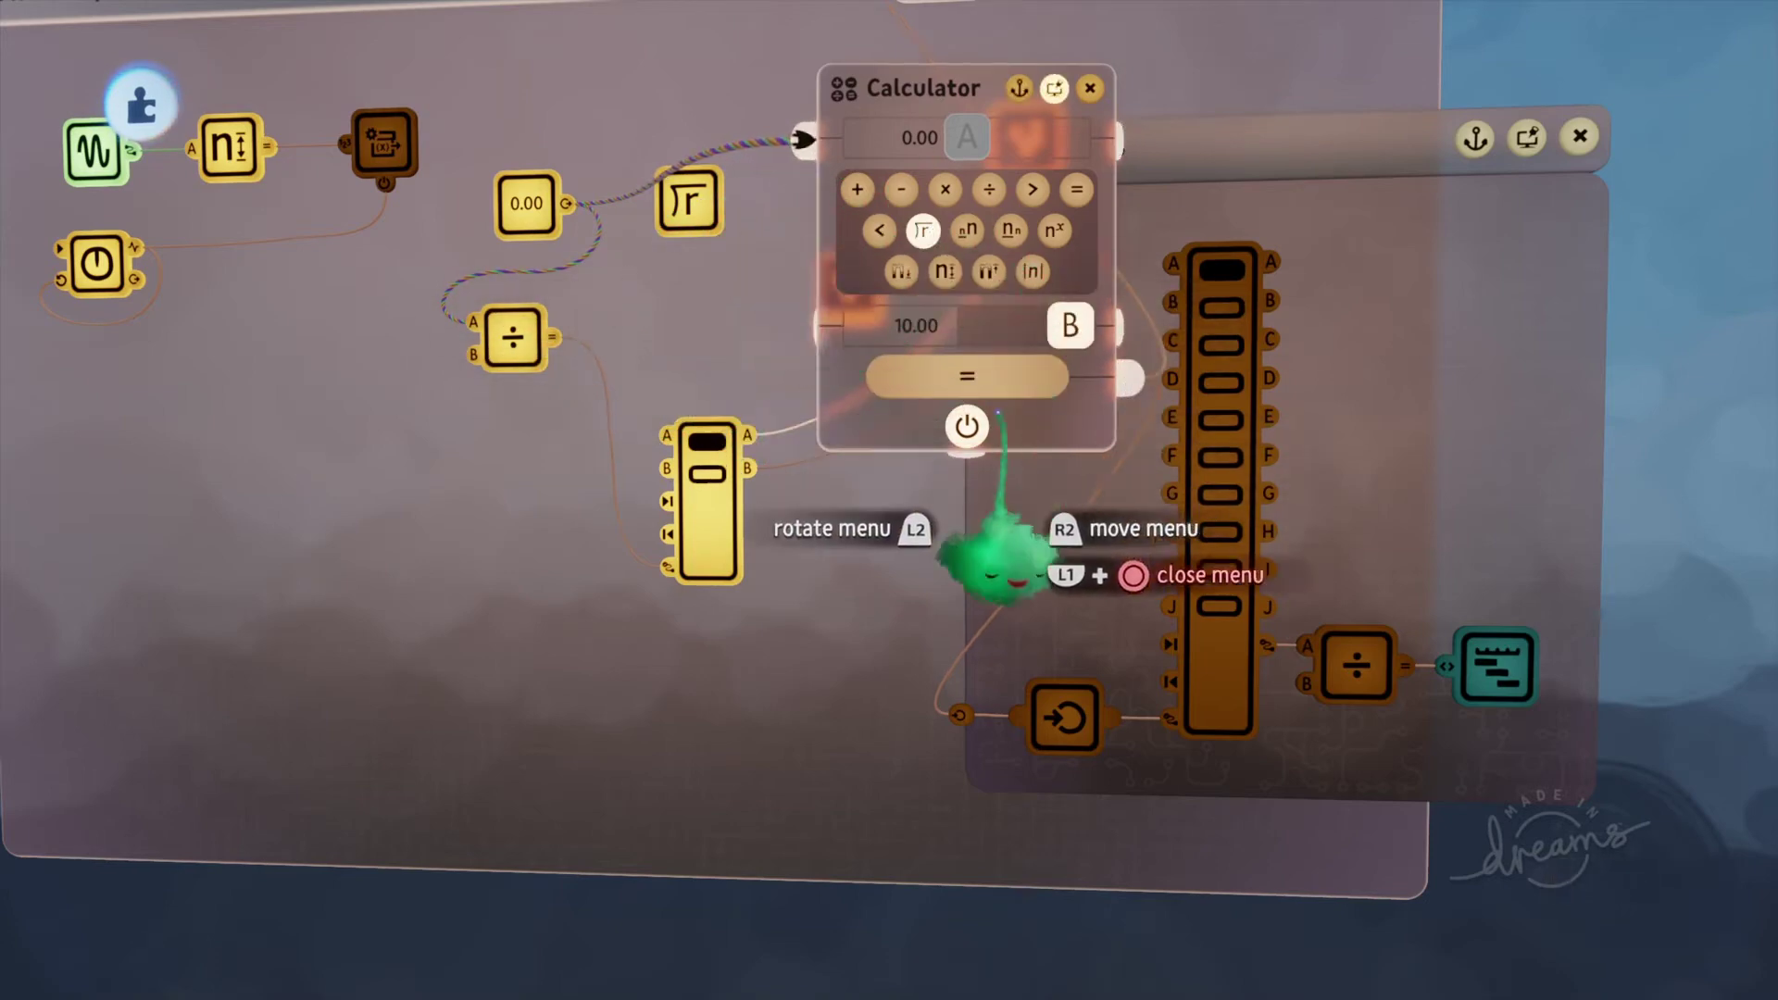
key(Escape)
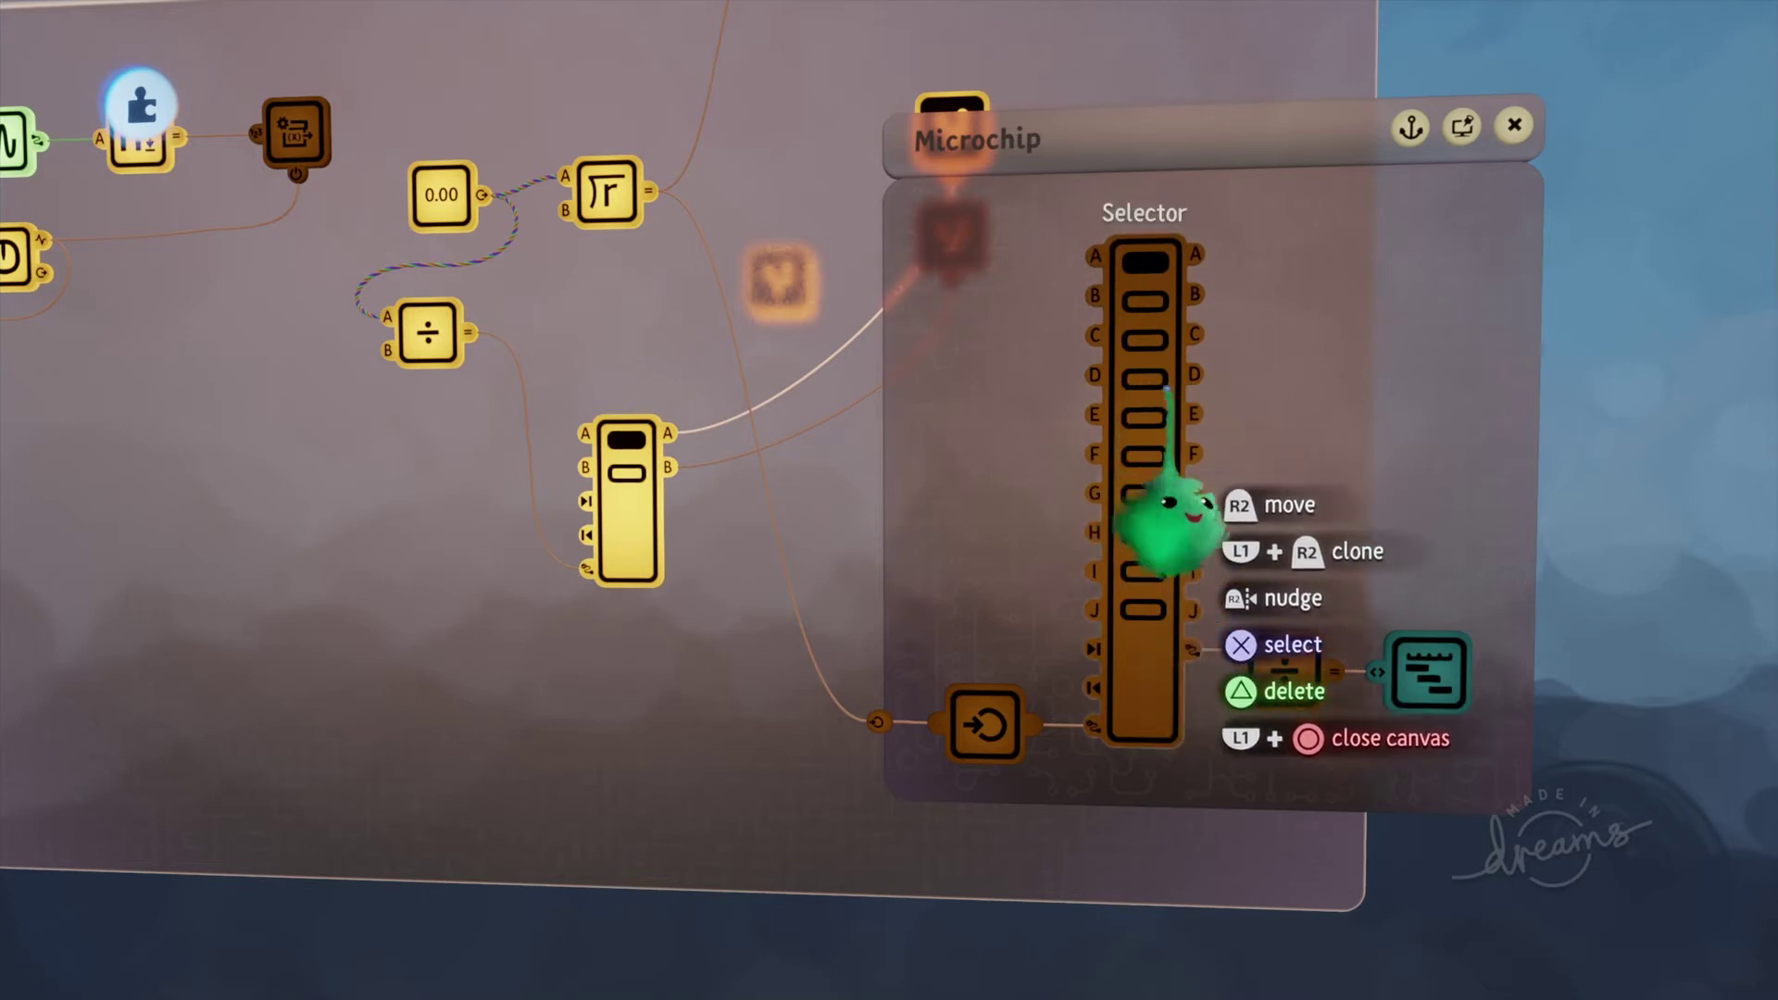
Step: Inspect the lower Microchip's divide Calculator and Timeline, close the nested canvases and play the scene
drag(1178, 669, 941, 682)
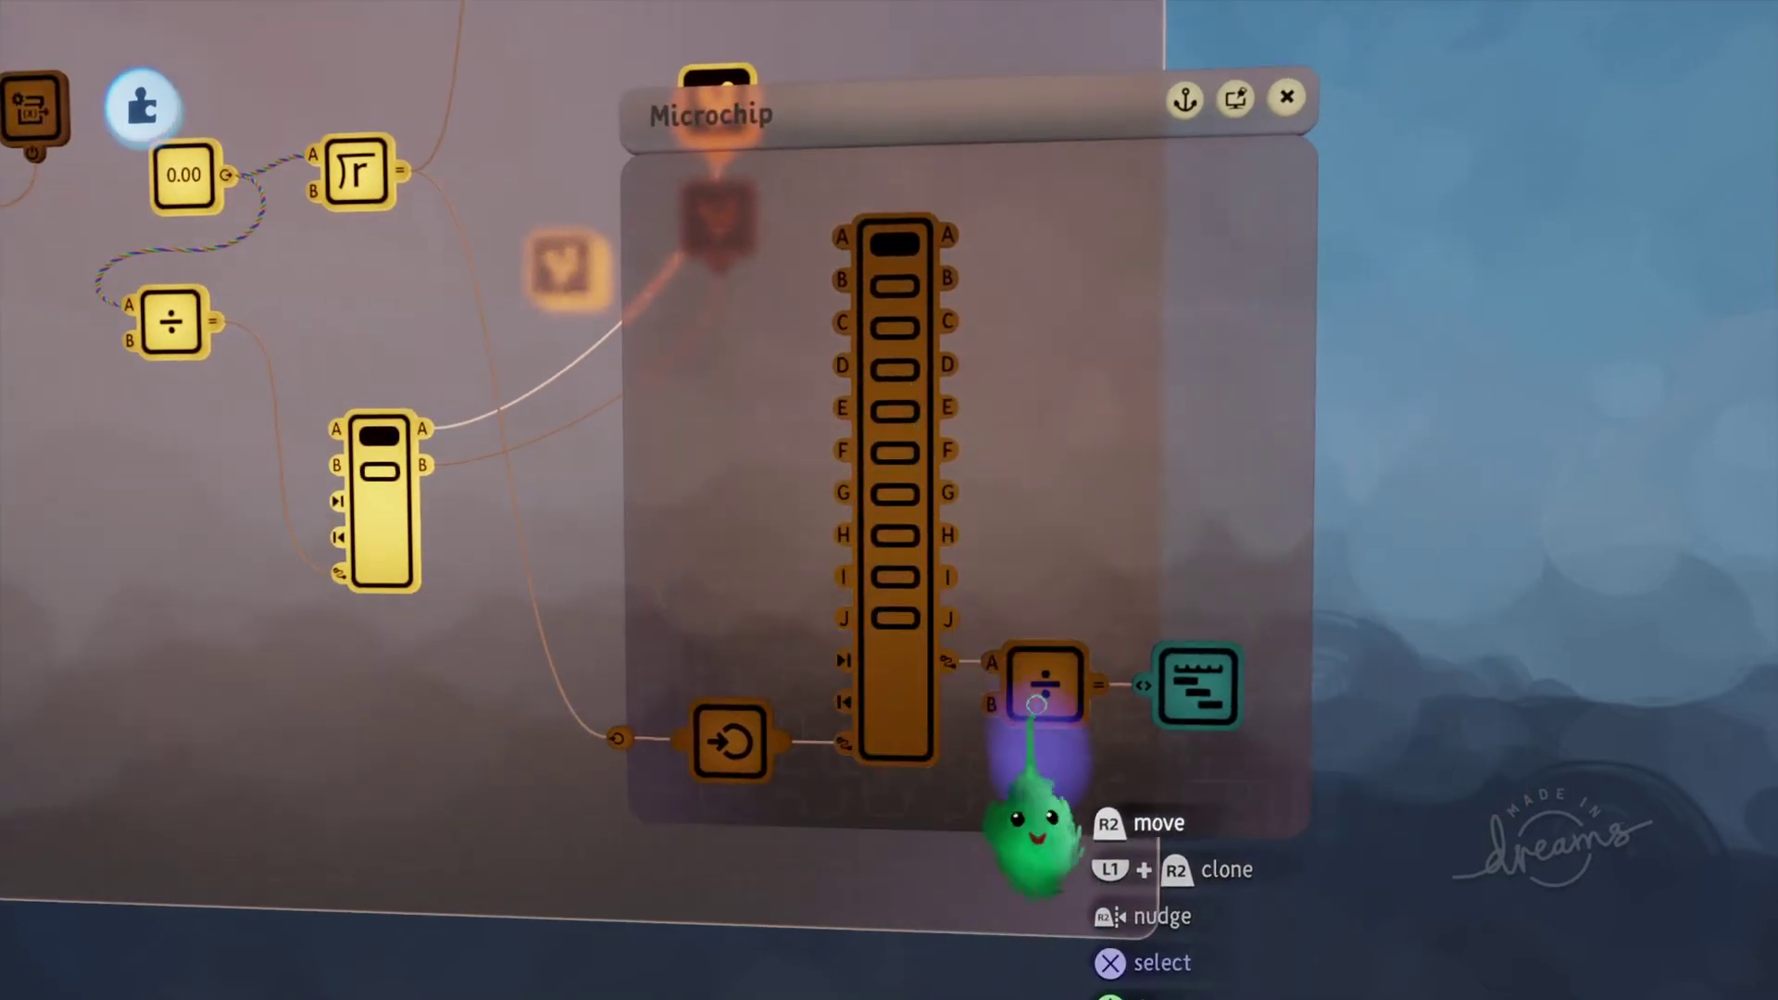
click(1043, 682)
key(Escape)
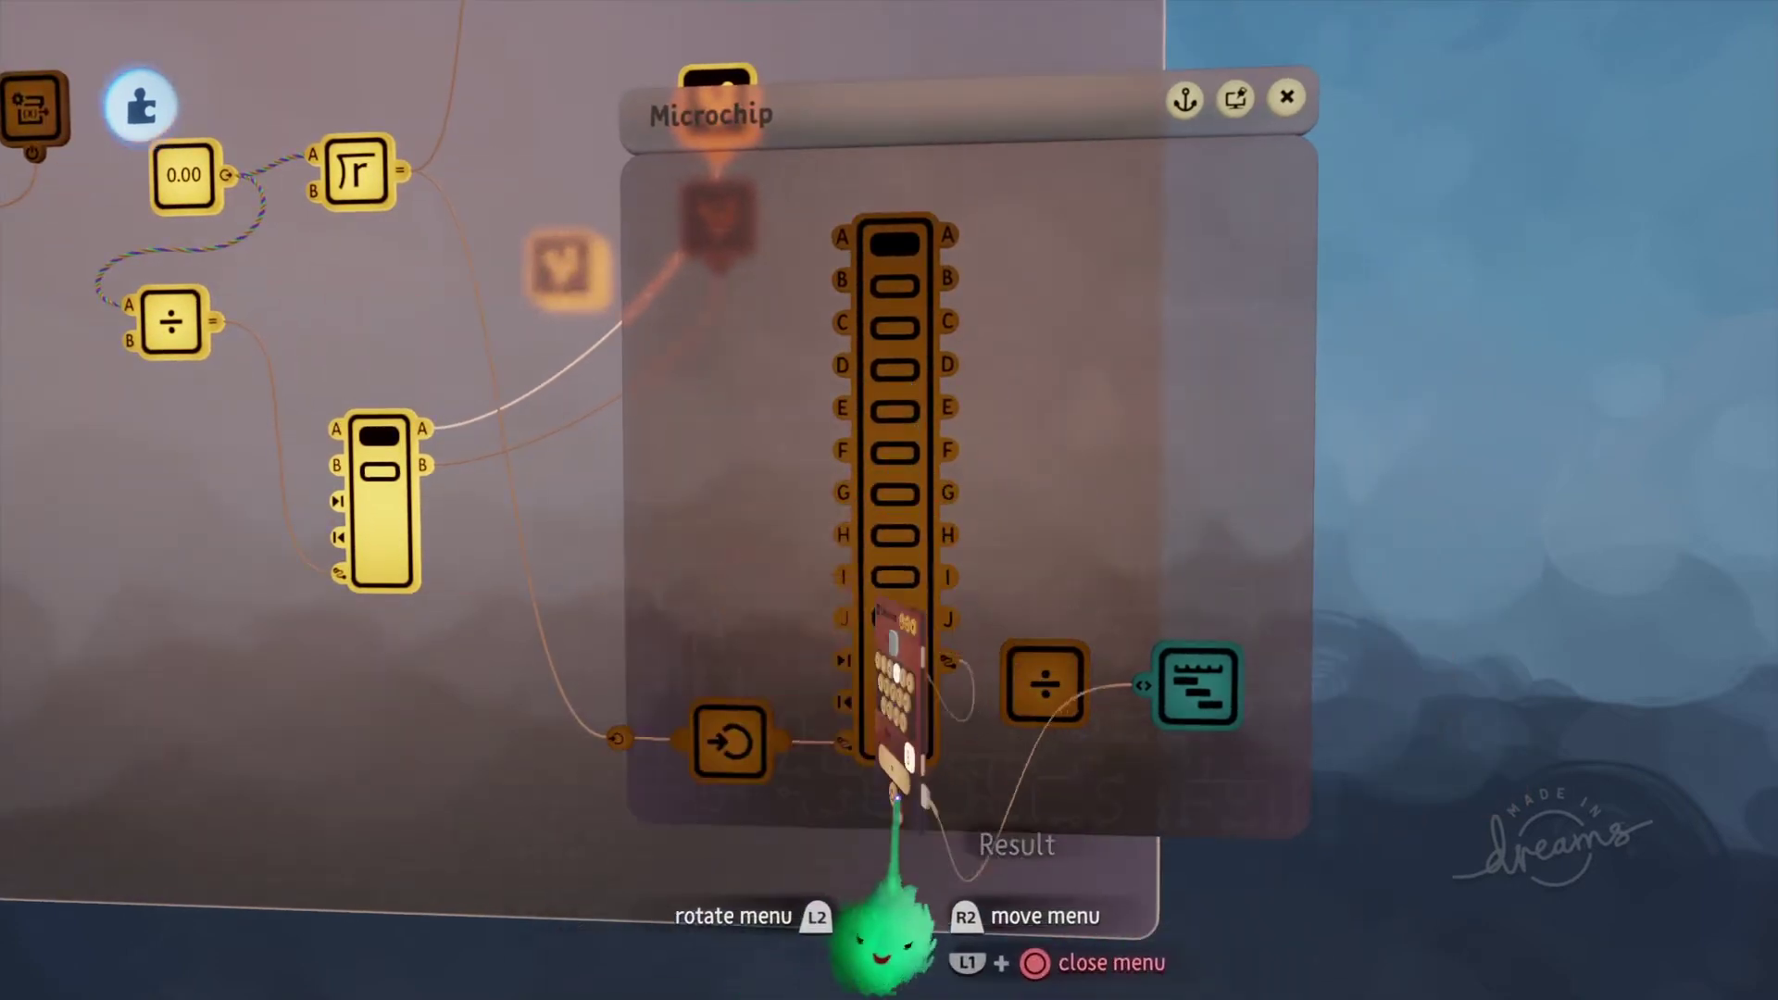
drag(876, 794, 803, 776)
click(1120, 688)
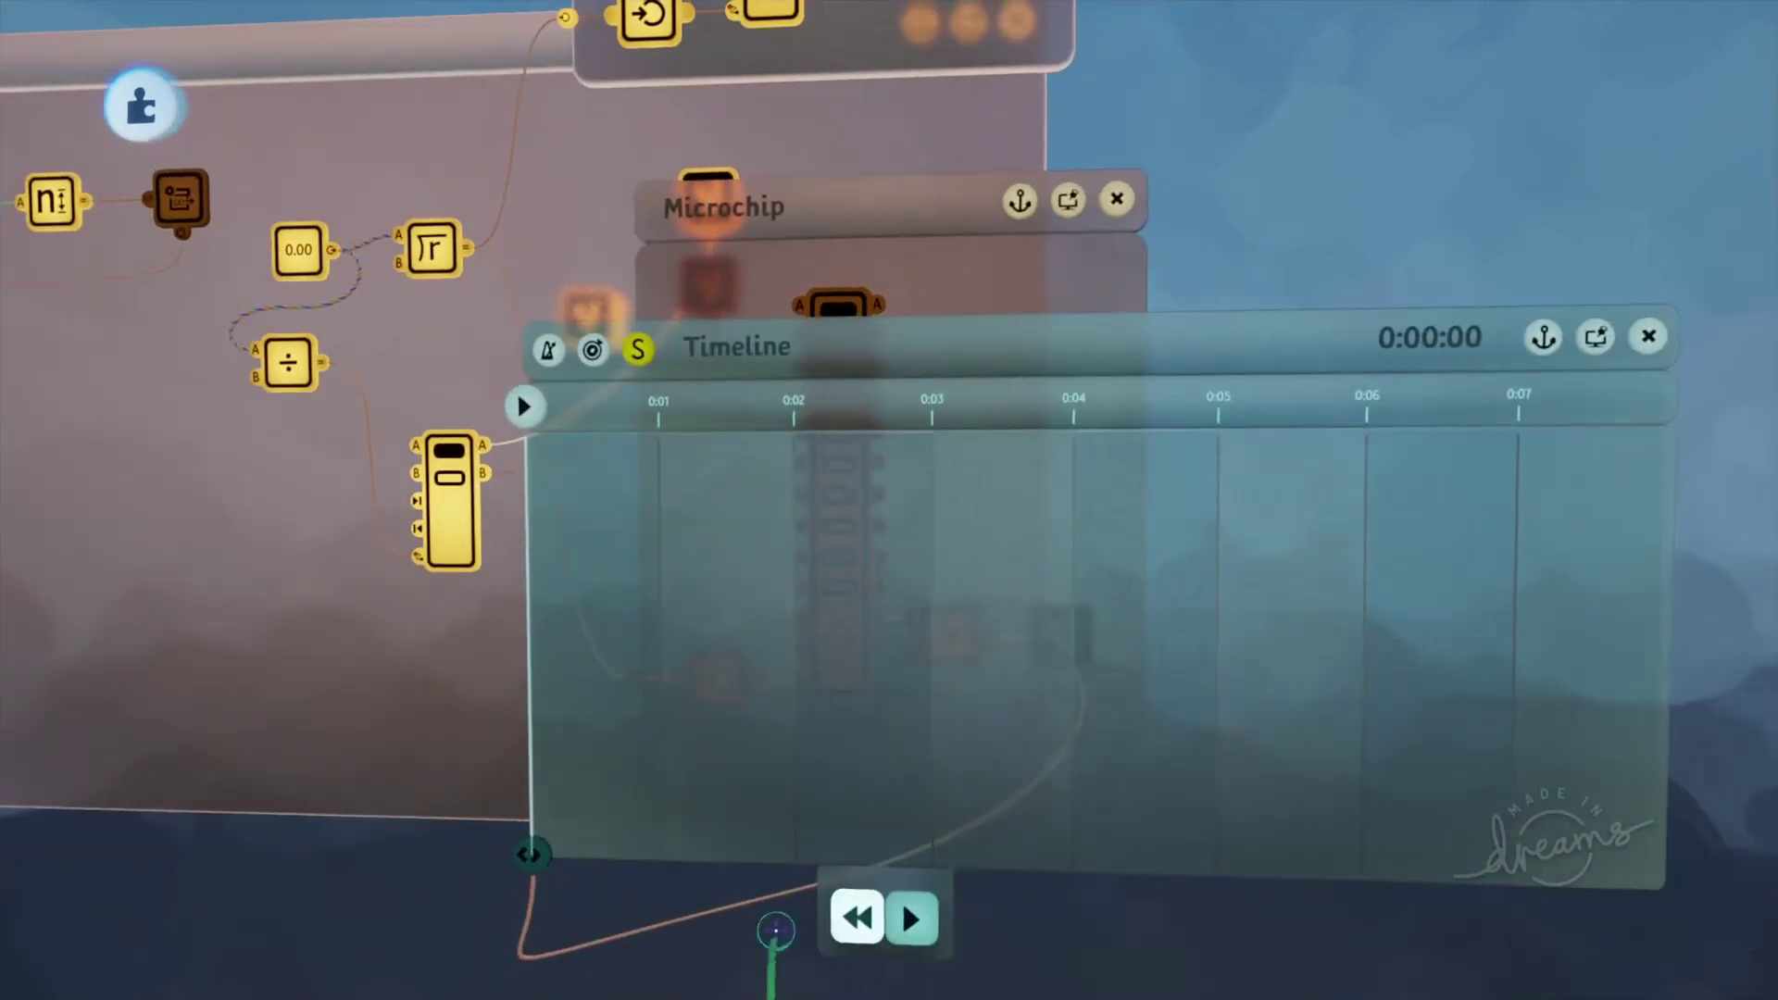
key(Escape)
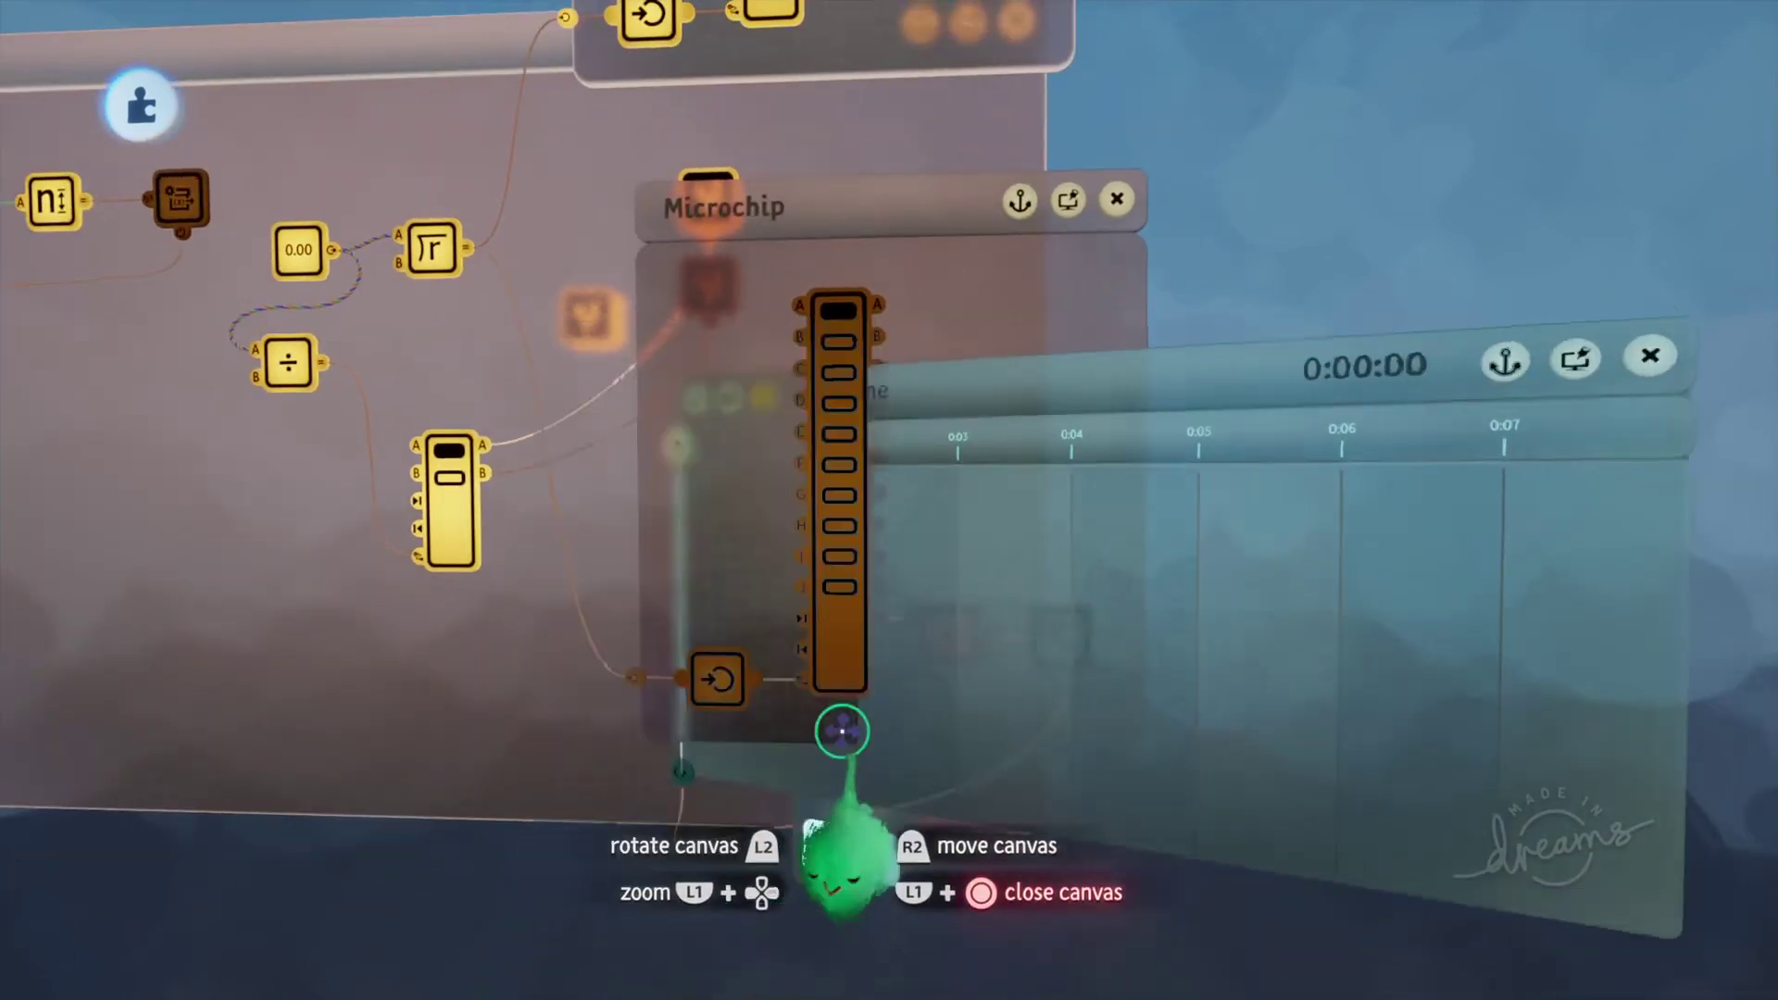
key(Escape)
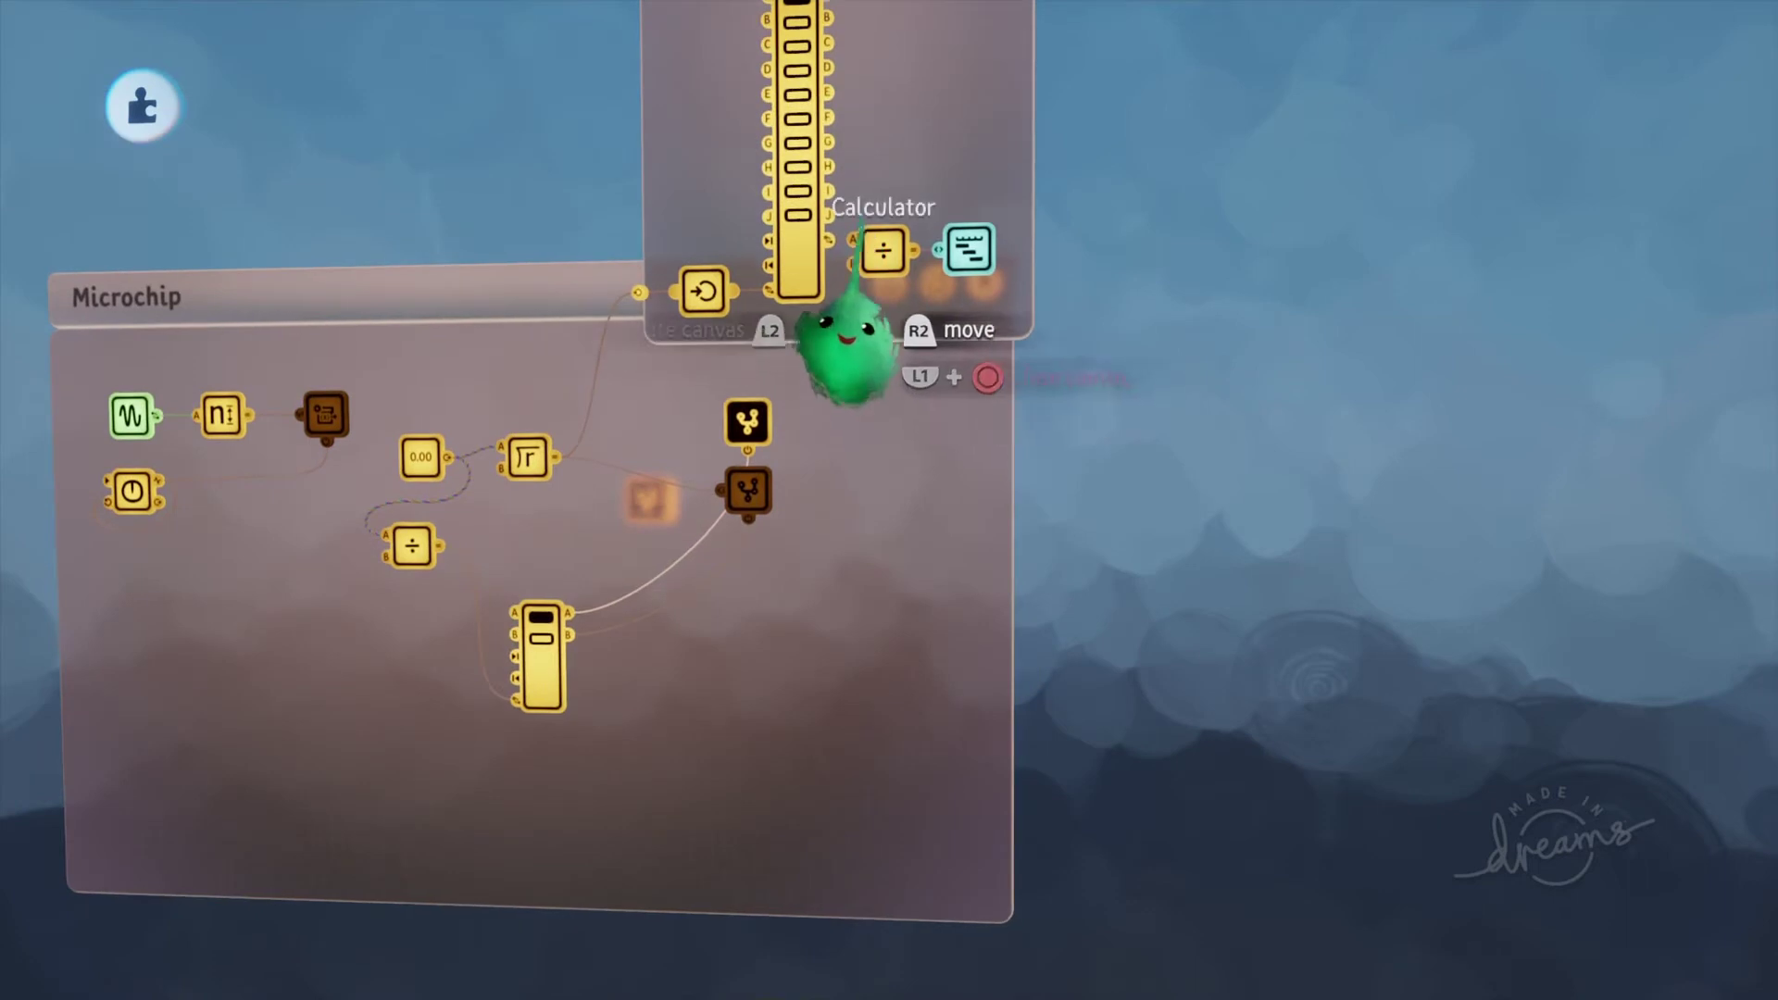
key(Escape)
key(space)
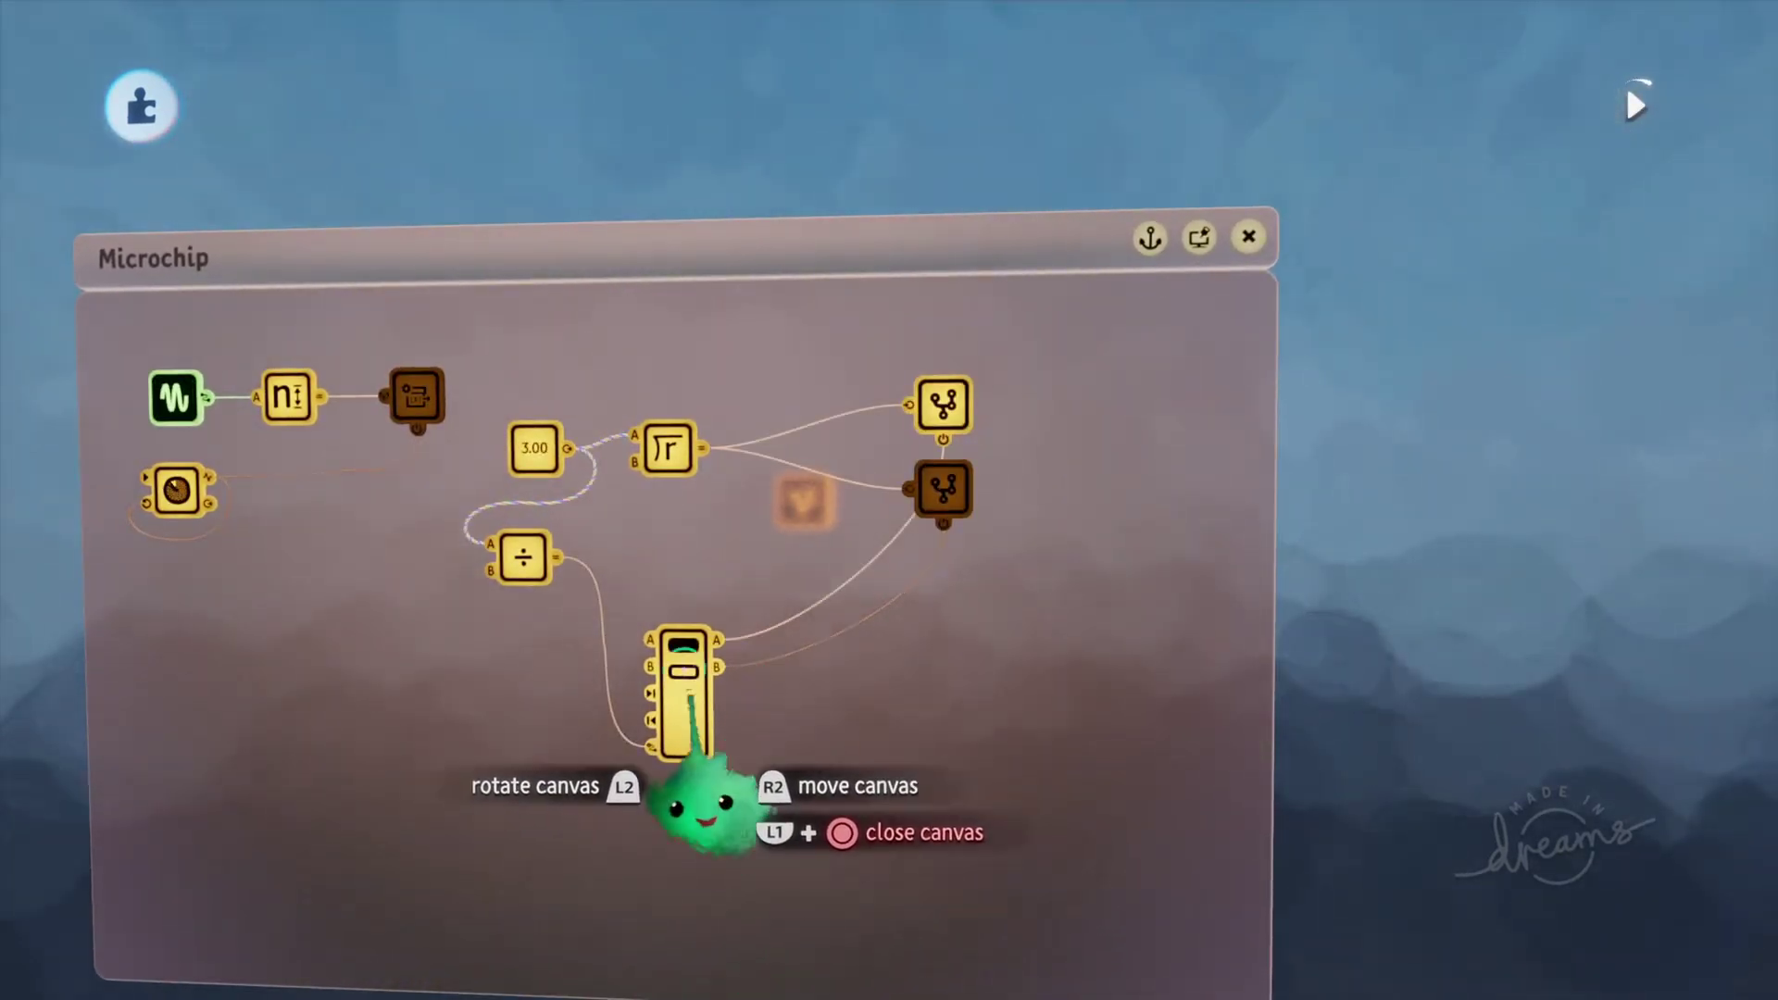
Step: Open the upper Microchip's Timeline, switch it from clock time to musical time and shorten it to a narrow strip
scroll(996, 587, up, 3)
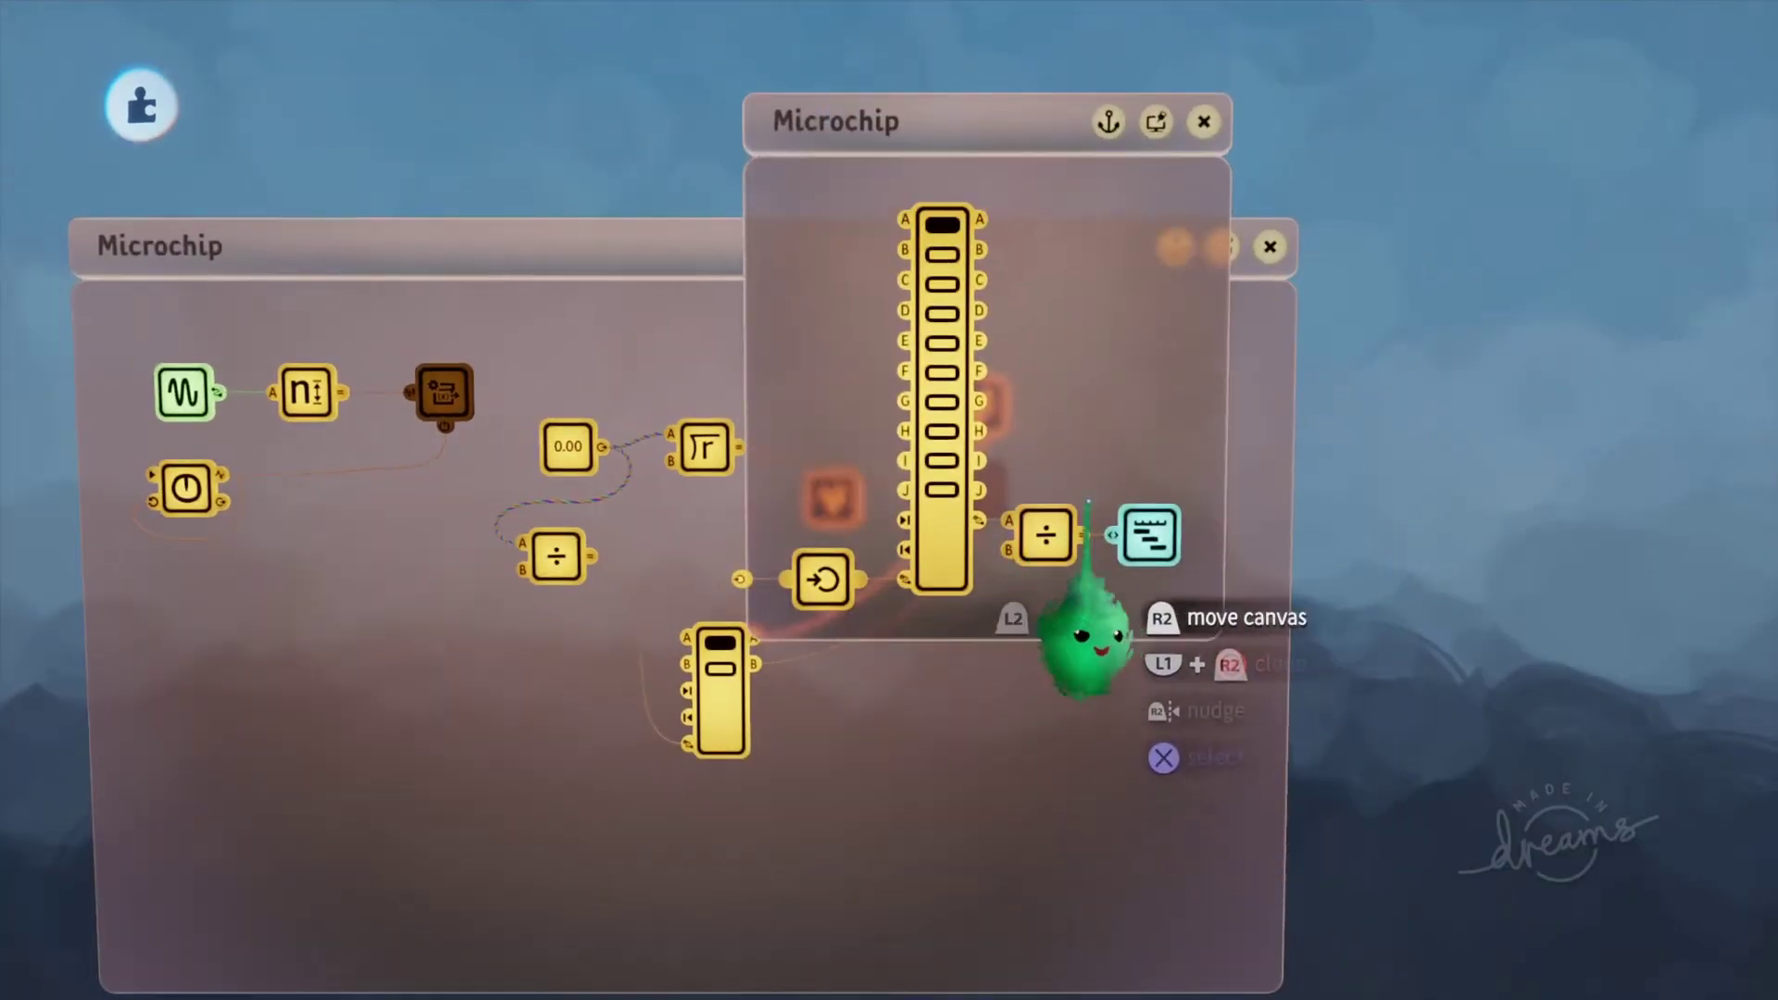
click(1167, 522)
drag(1079, 508, 1226, 476)
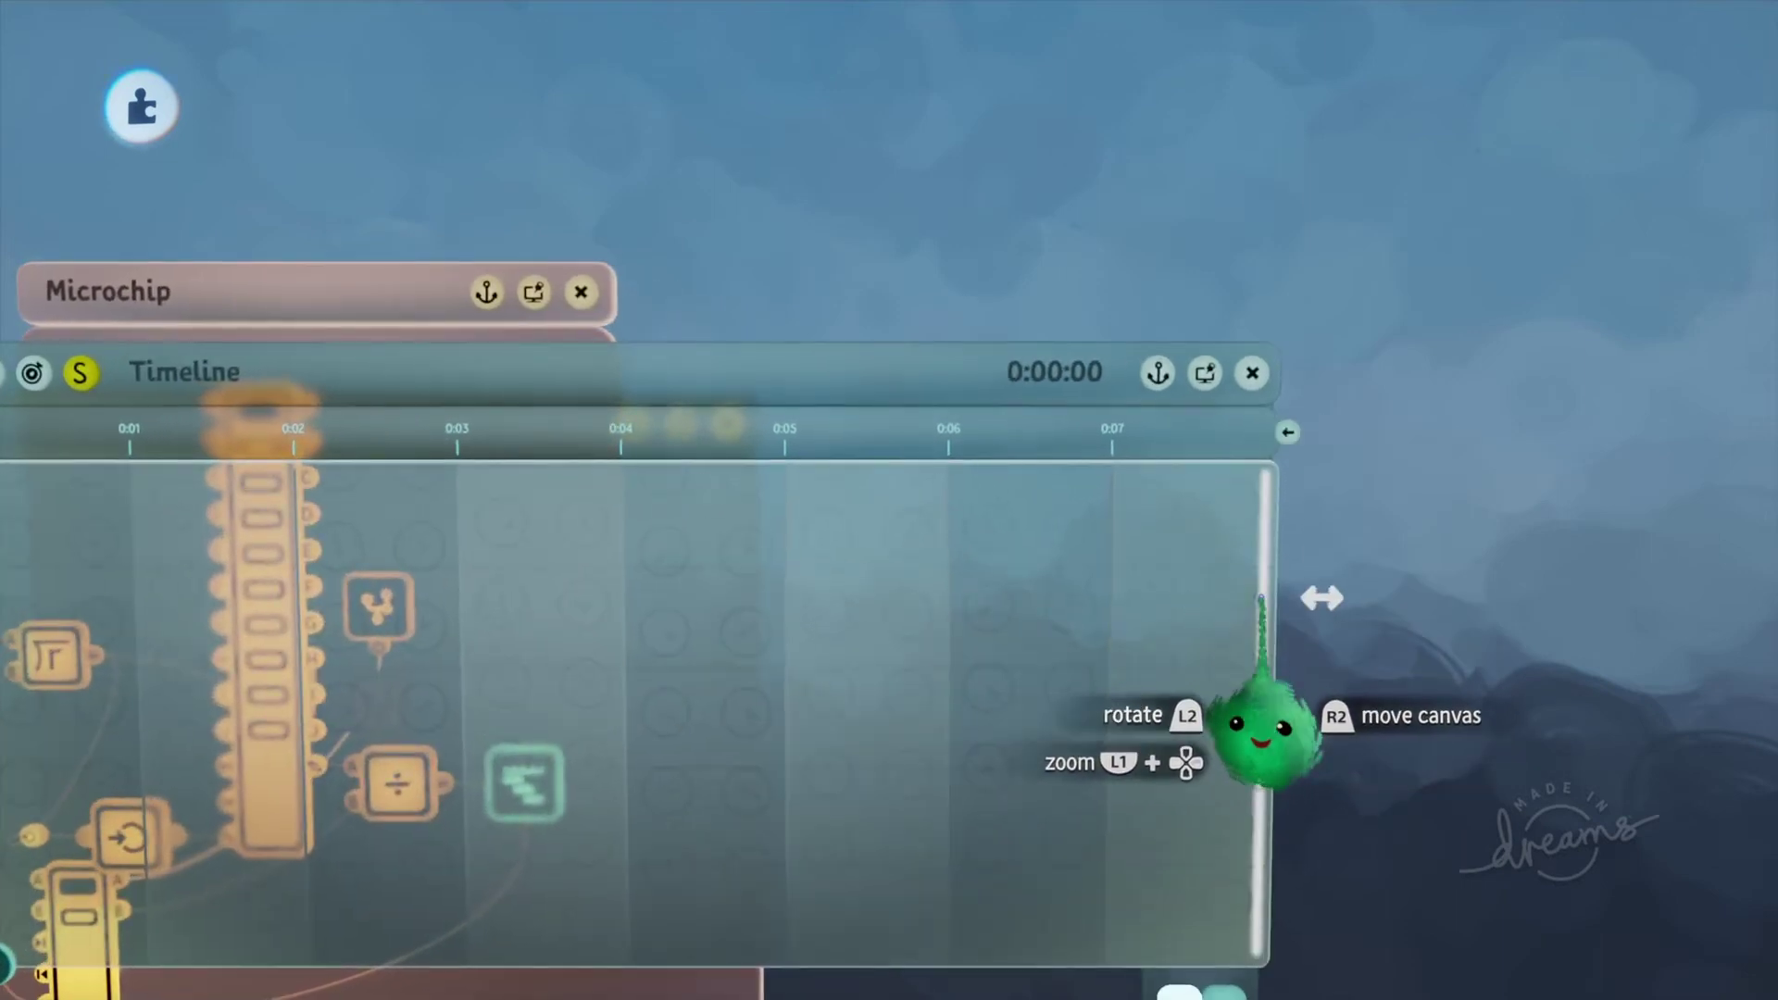
drag(1261, 598, 856, 495)
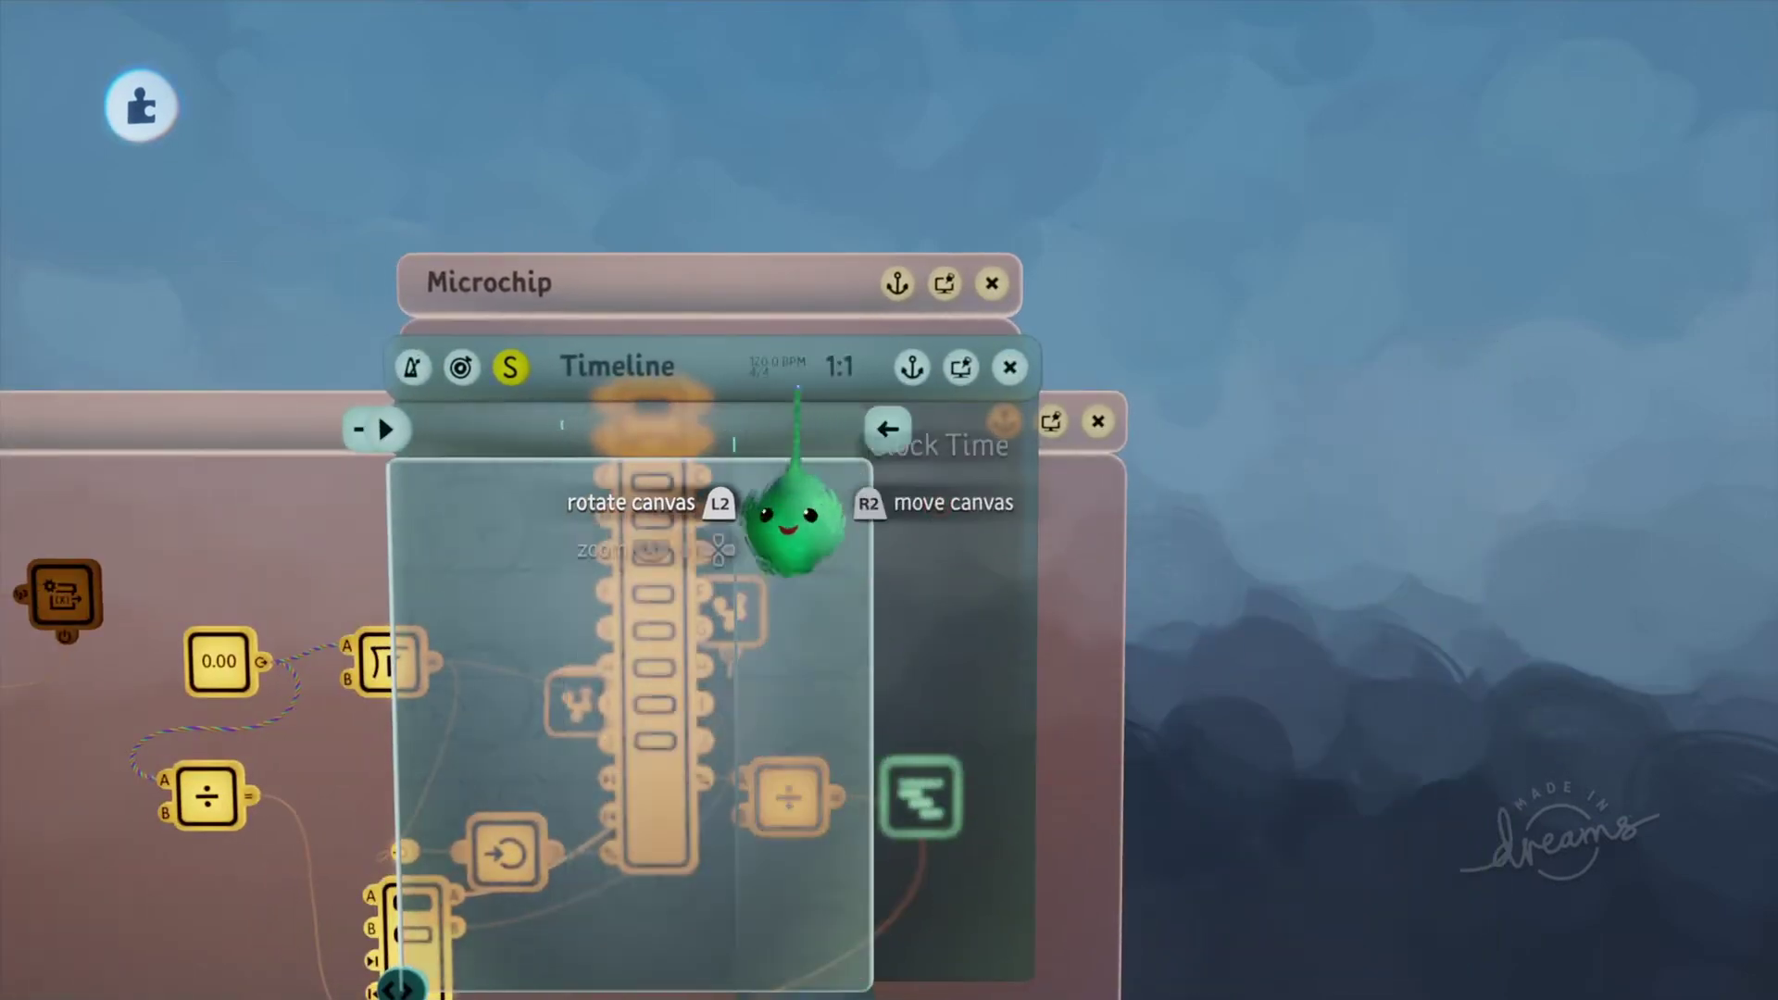
drag(832, 662, 600, 699)
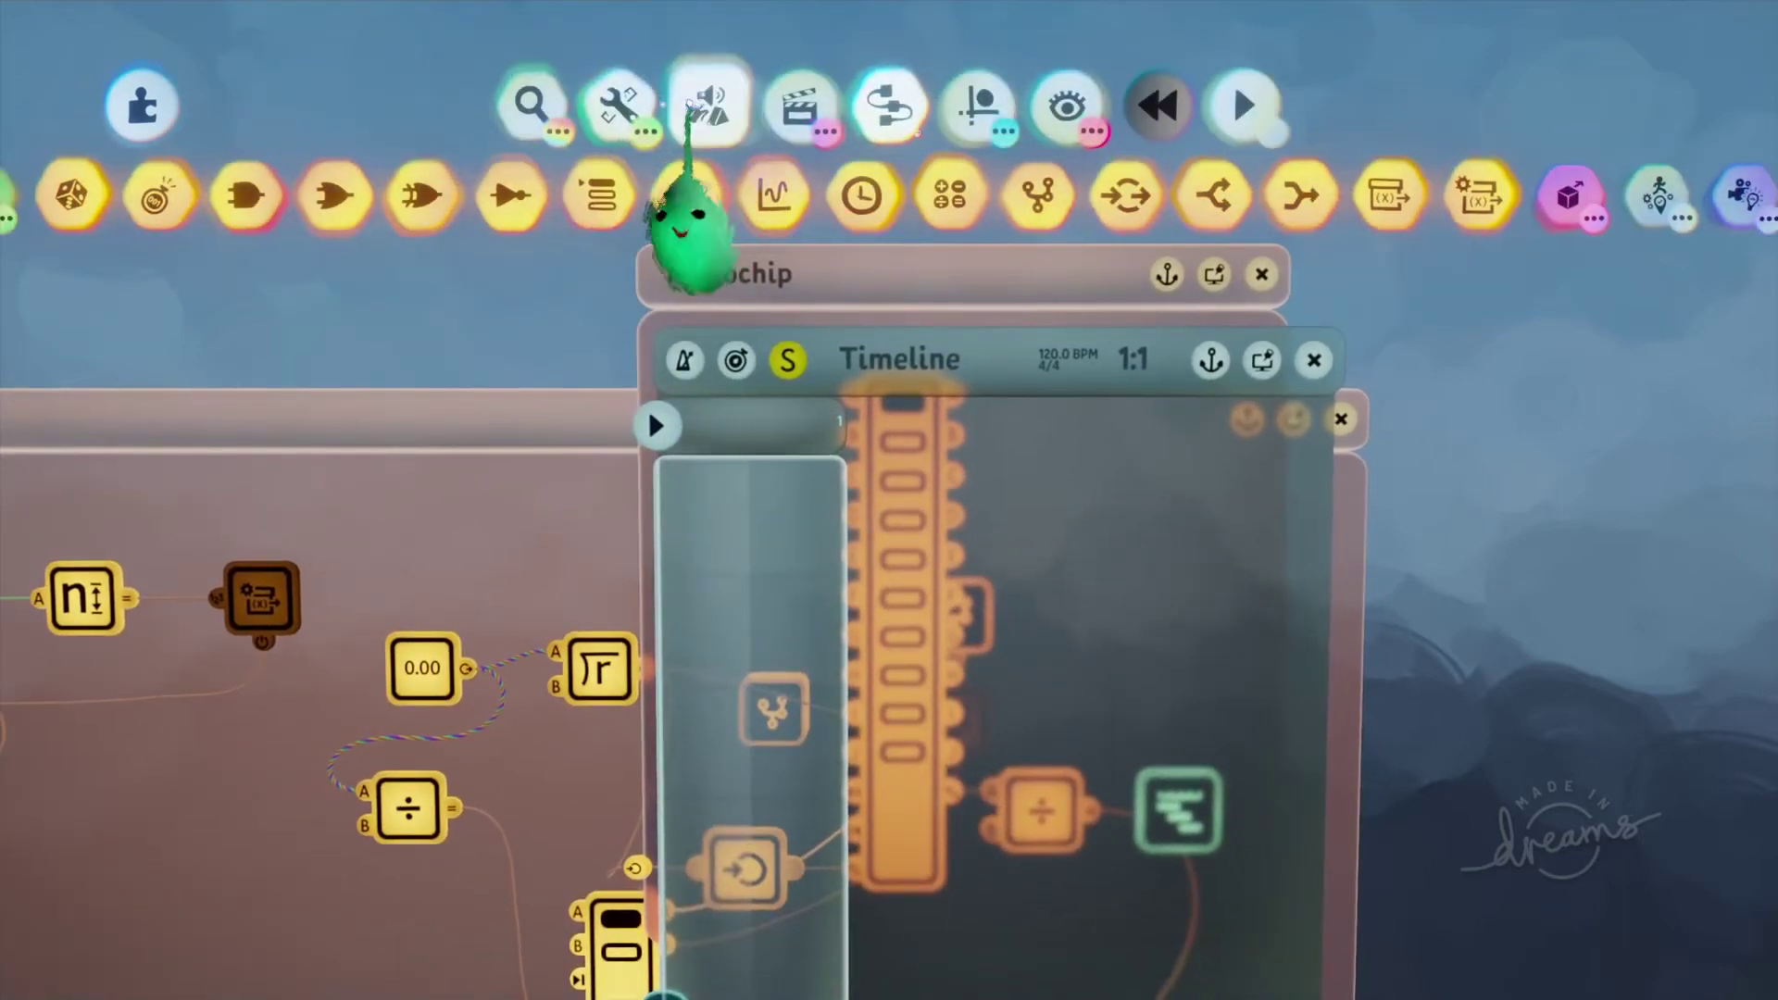
Step: Add the Plucked Cardboard Bass from the acoustic Bass collection to the narrow Timeline
click(711, 107)
click(792, 108)
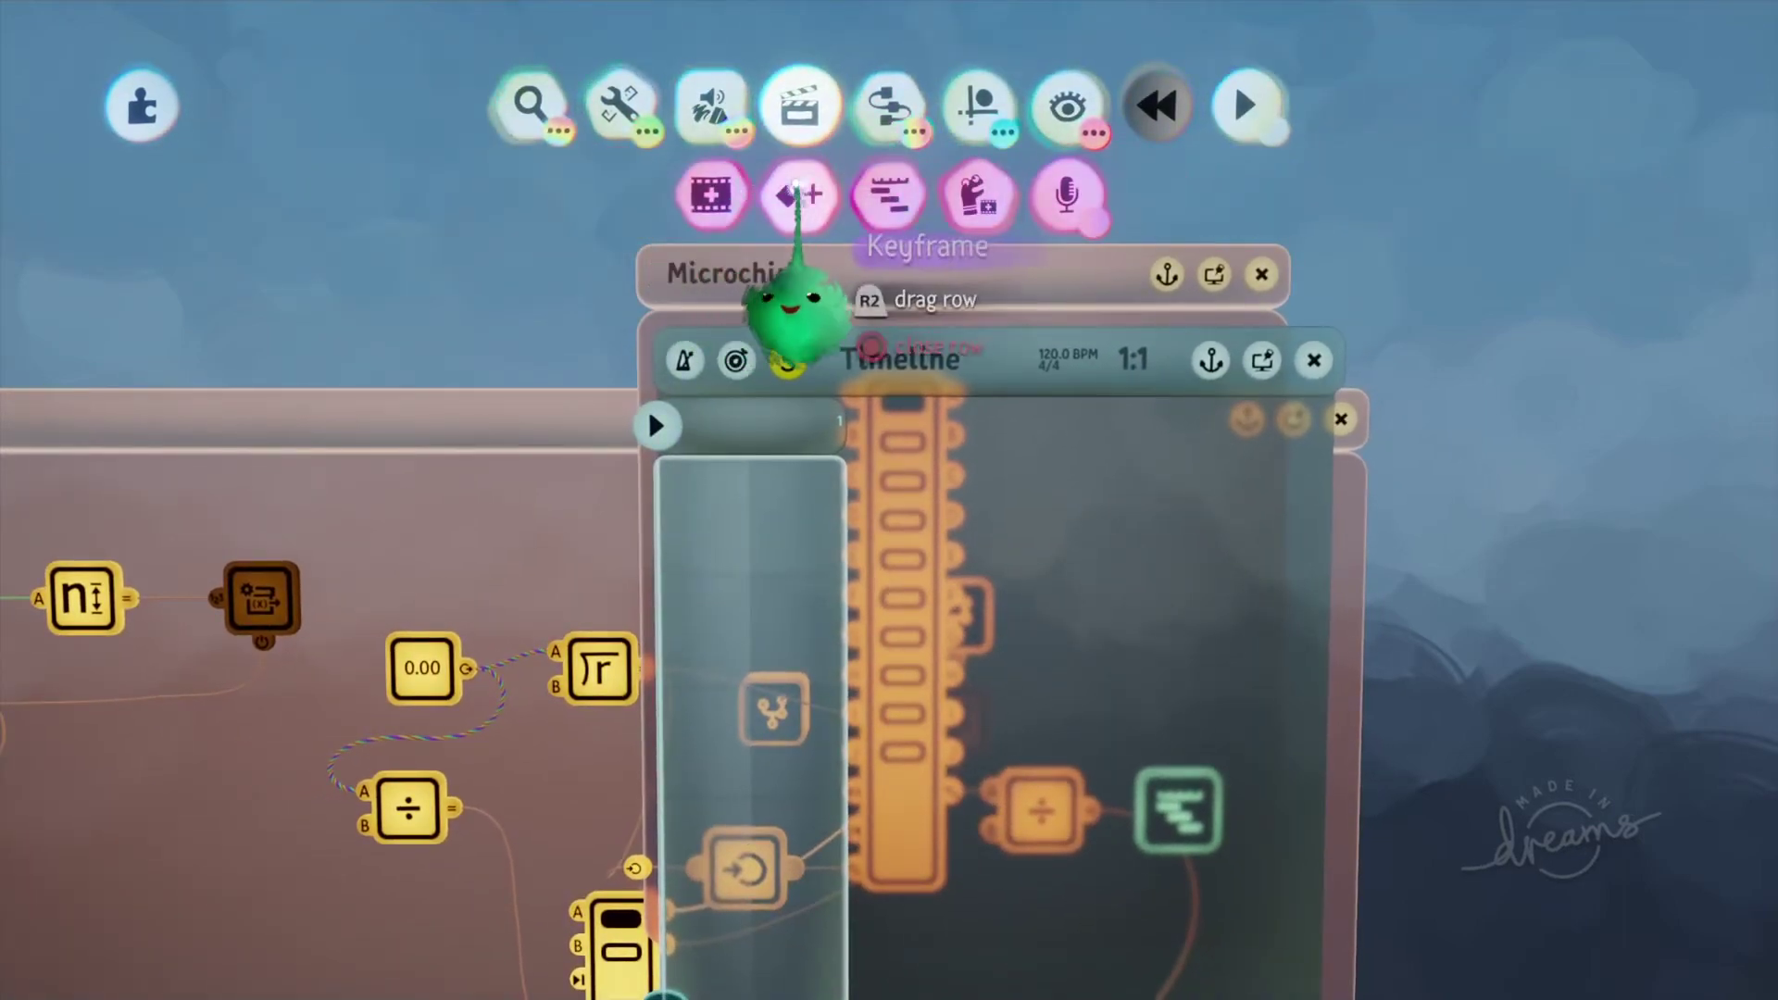
click(886, 111)
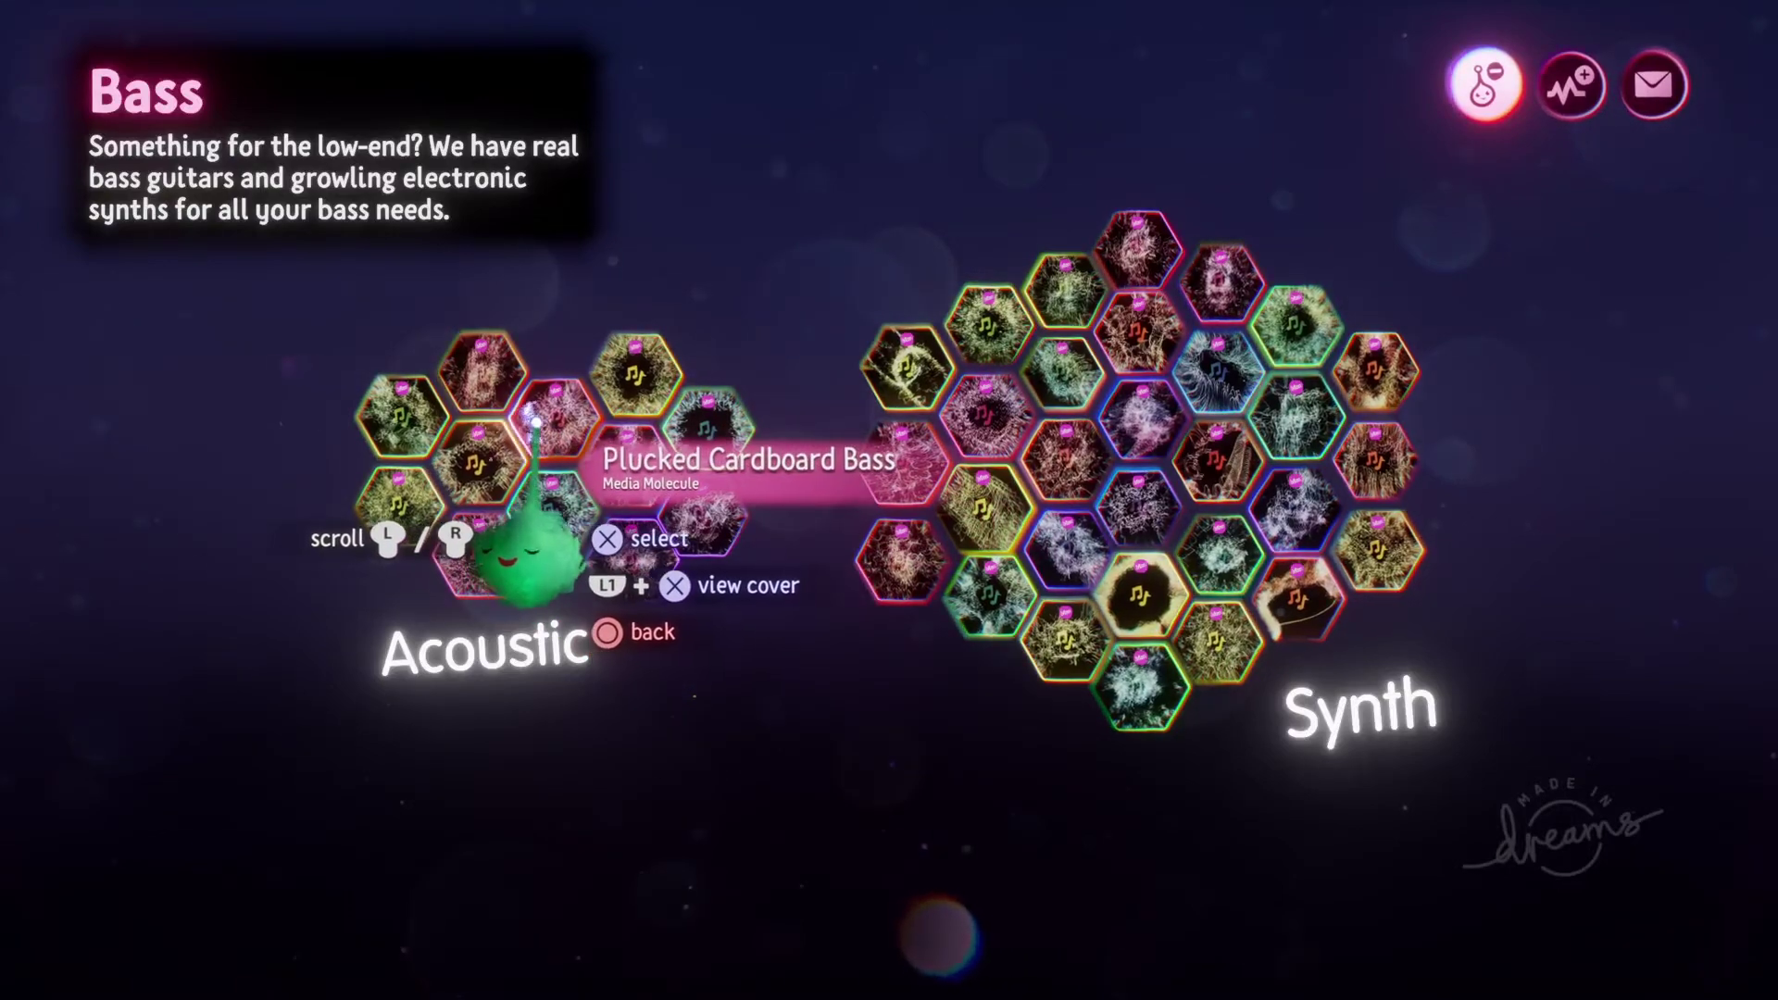
click(540, 424)
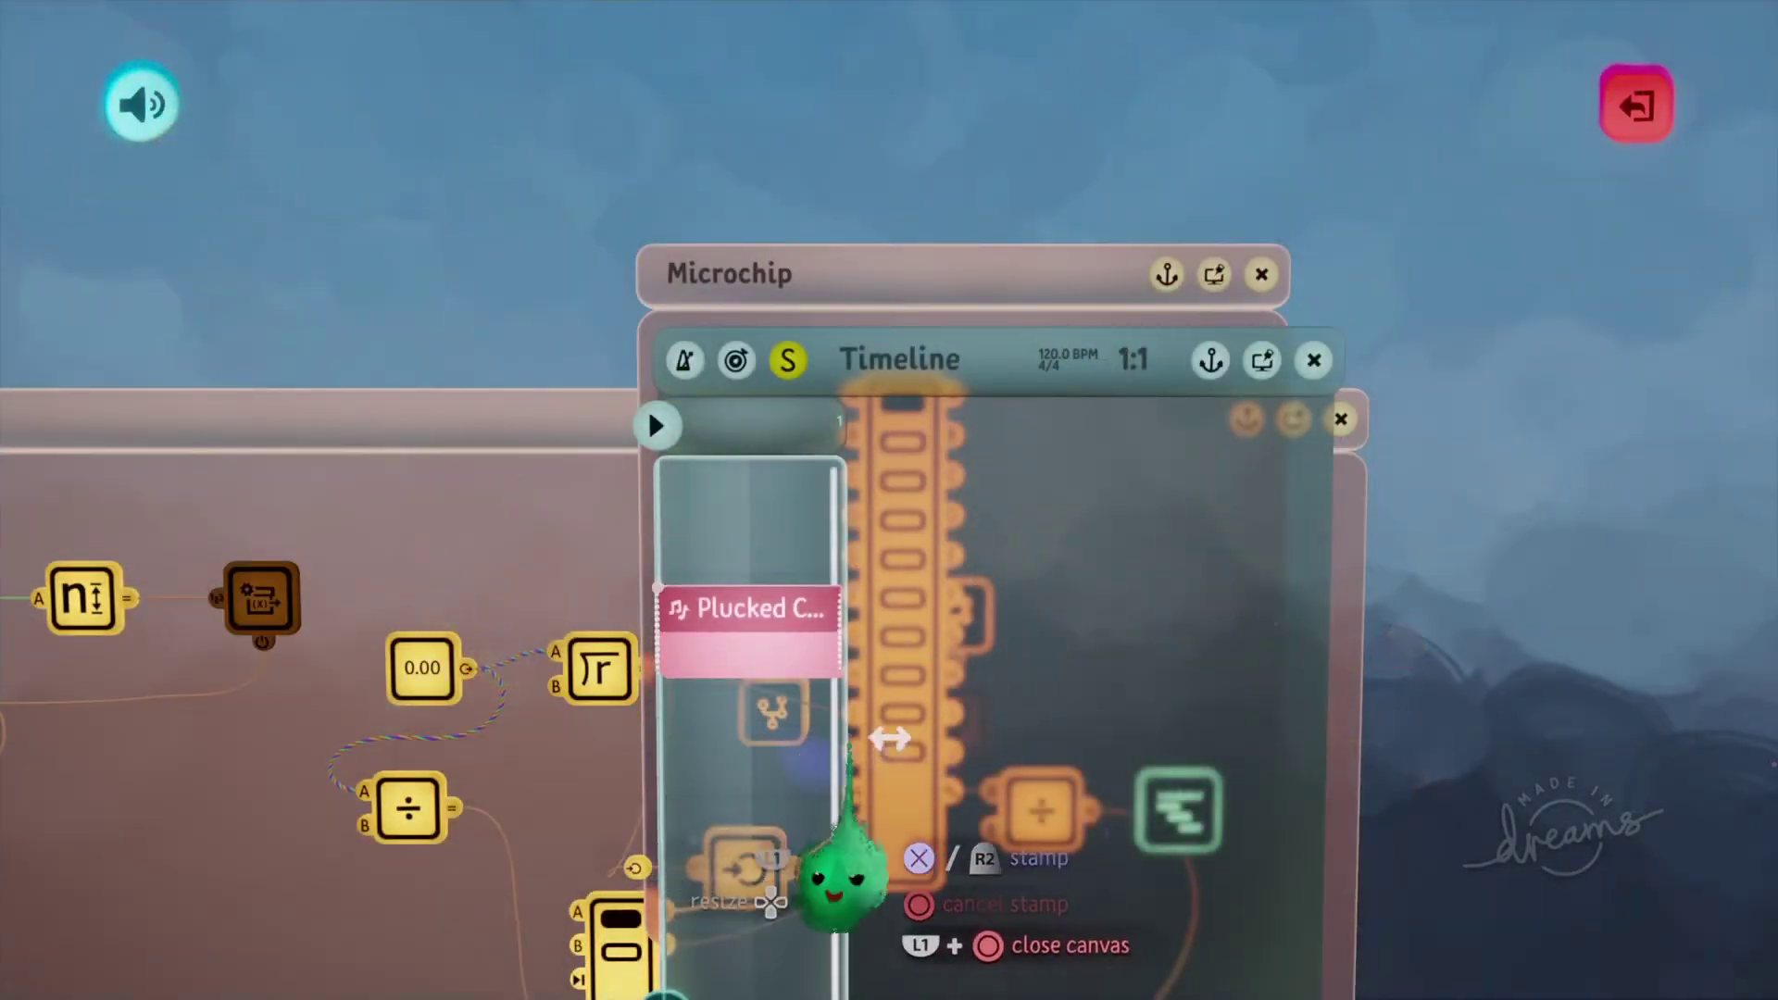
click(726, 806)
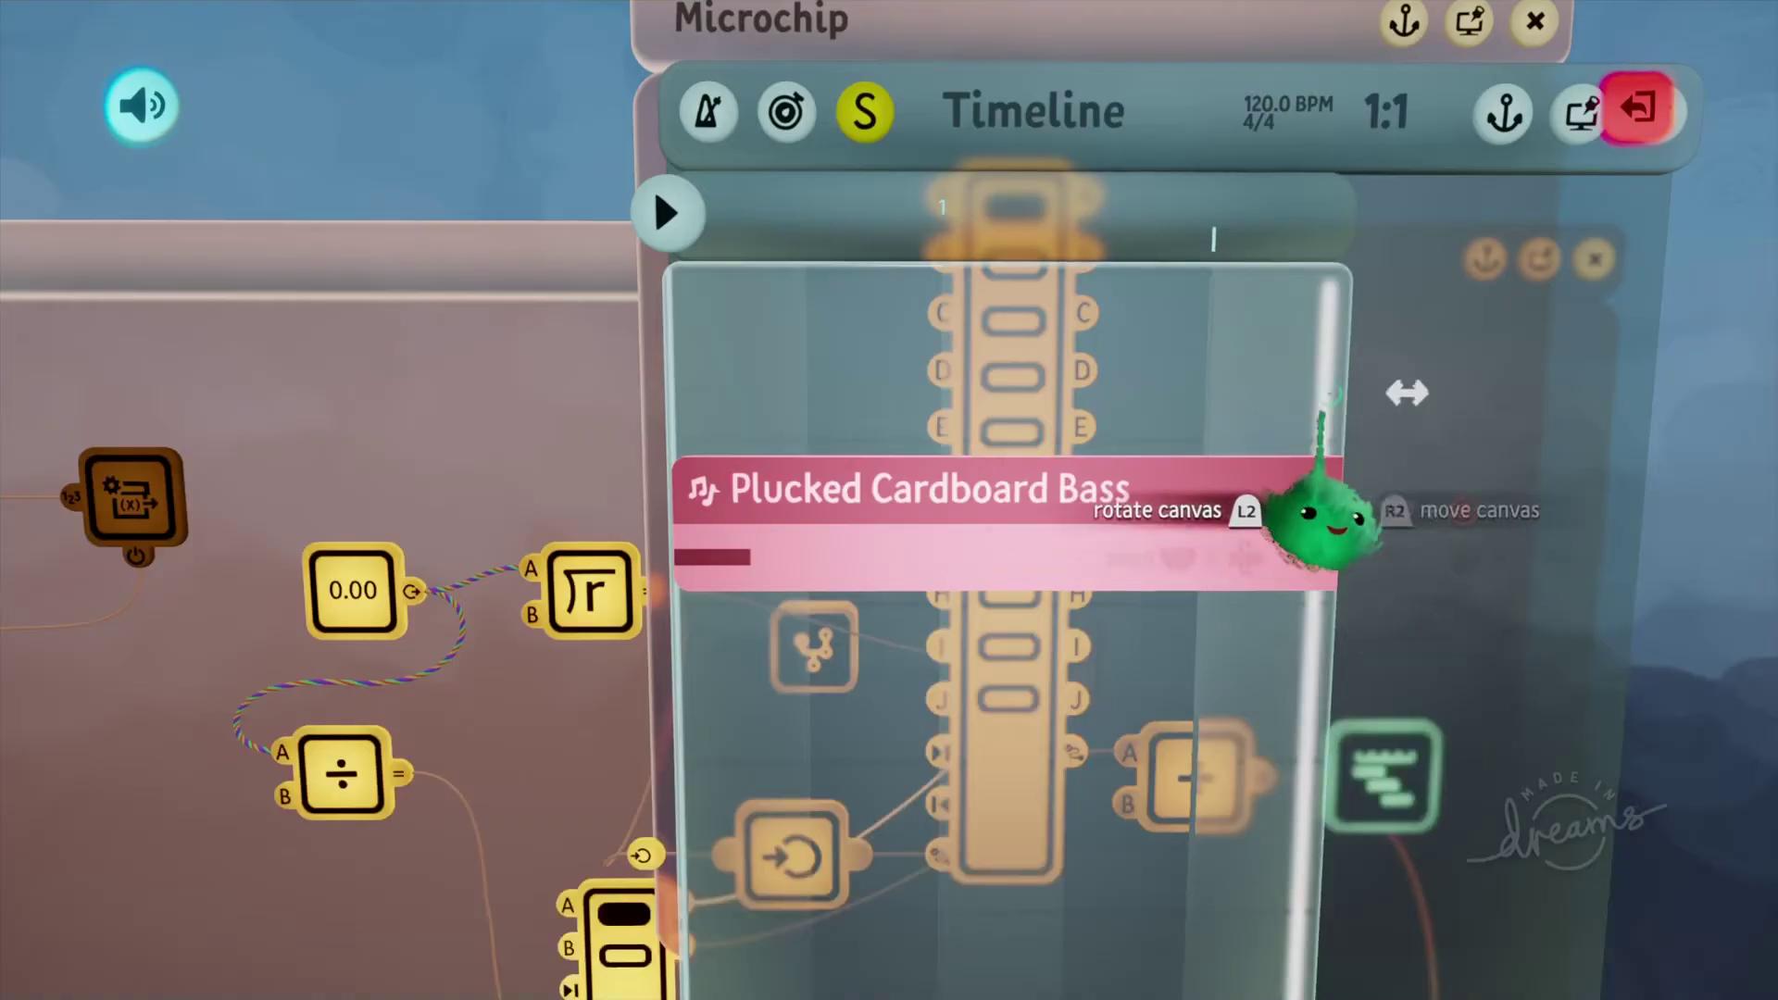
Step: Stretch the Timeline to about five bars and shrink it back to a narrow strip
drag(1332, 396, 1690, 443)
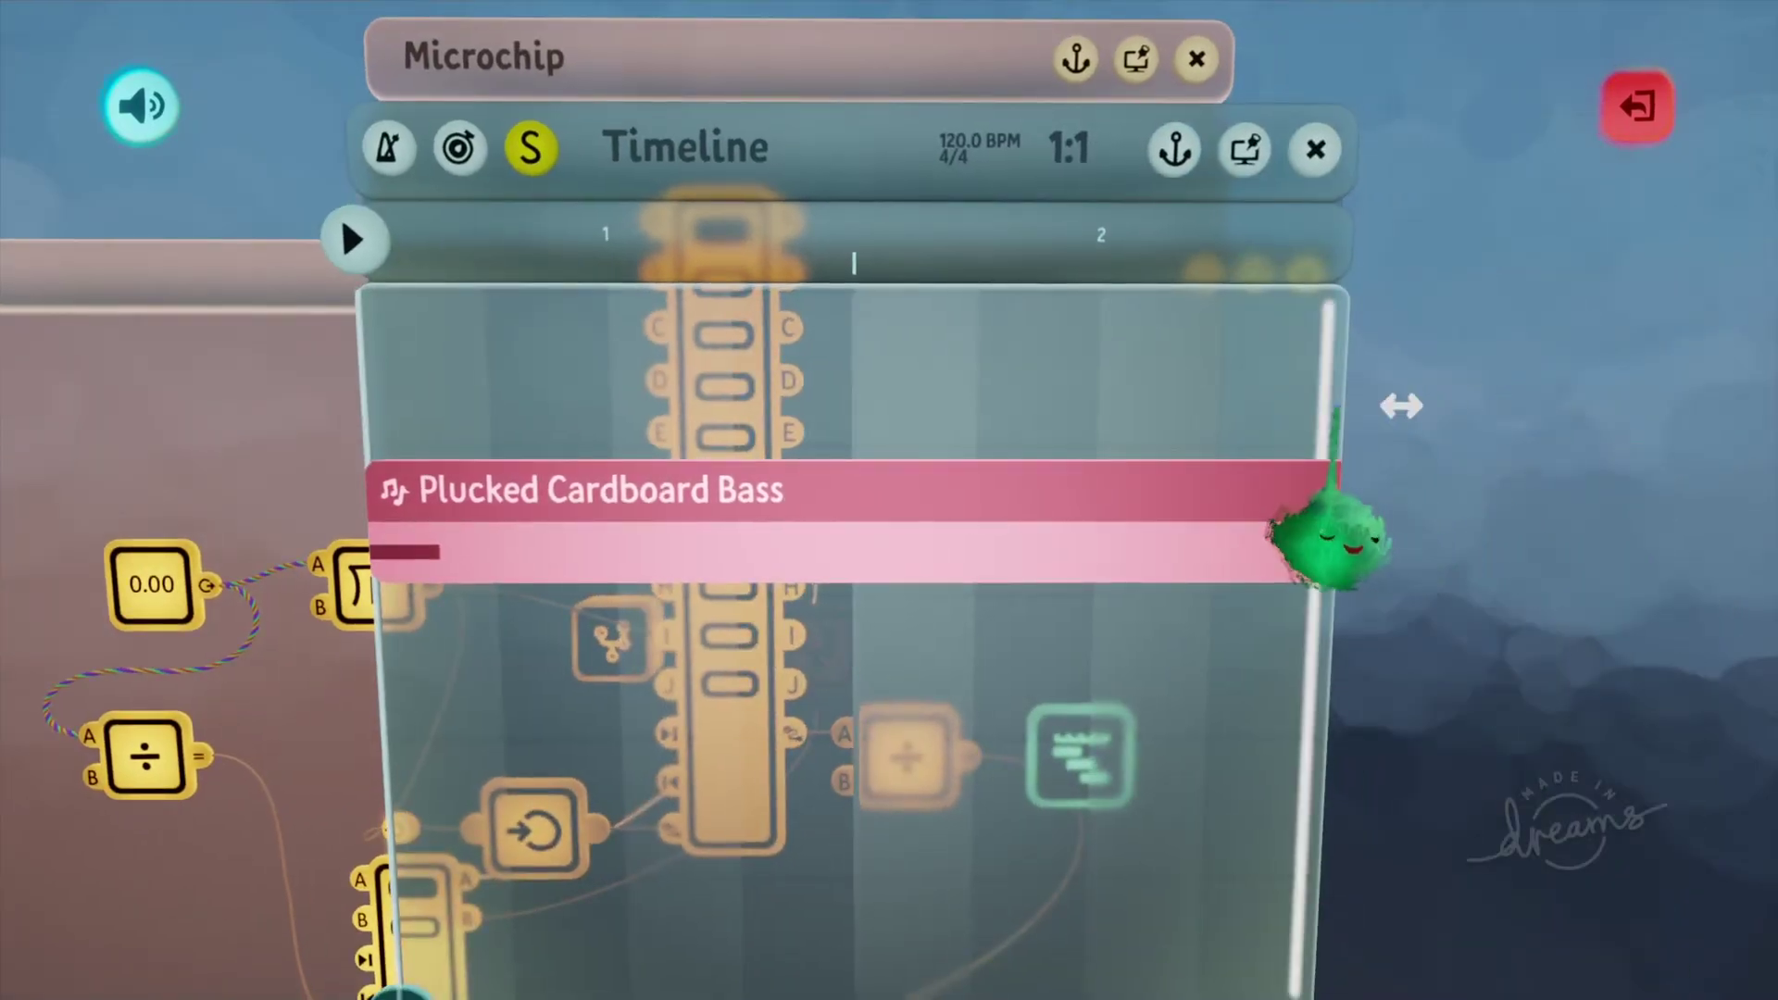
drag(1335, 407, 1752, 470)
drag(1380, 690, 800, 703)
drag(479, 690, 363, 699)
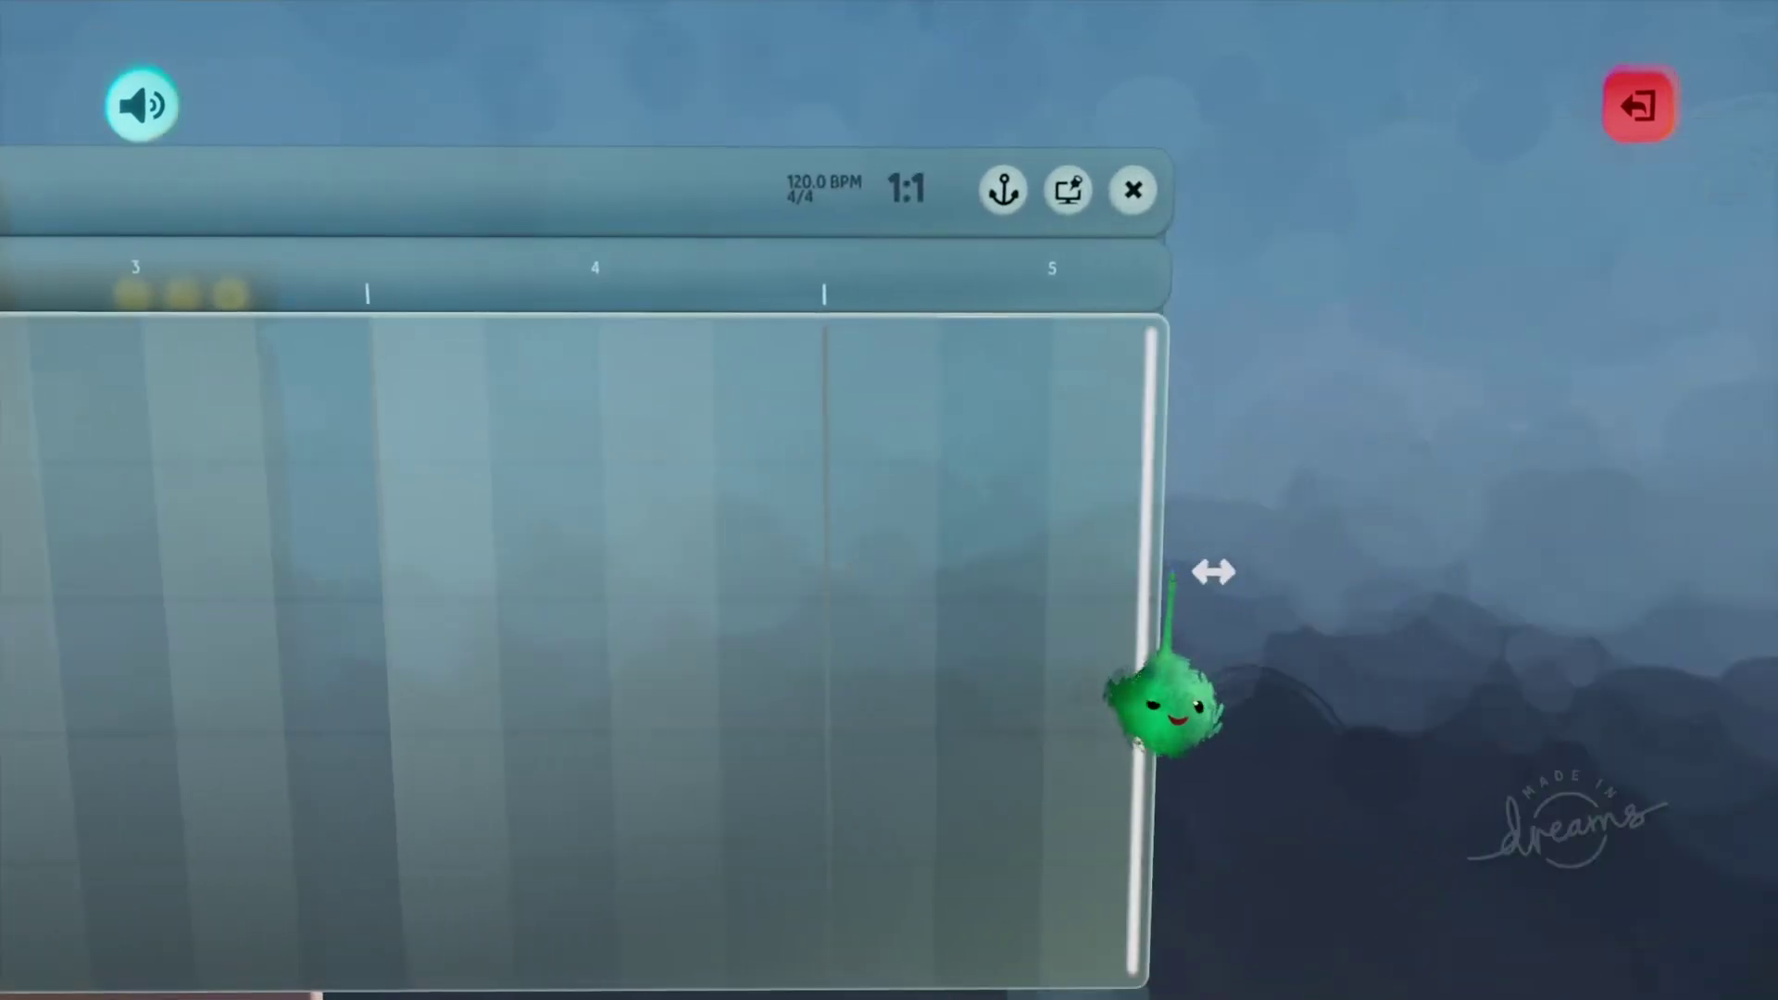
drag(1172, 576, 571, 619)
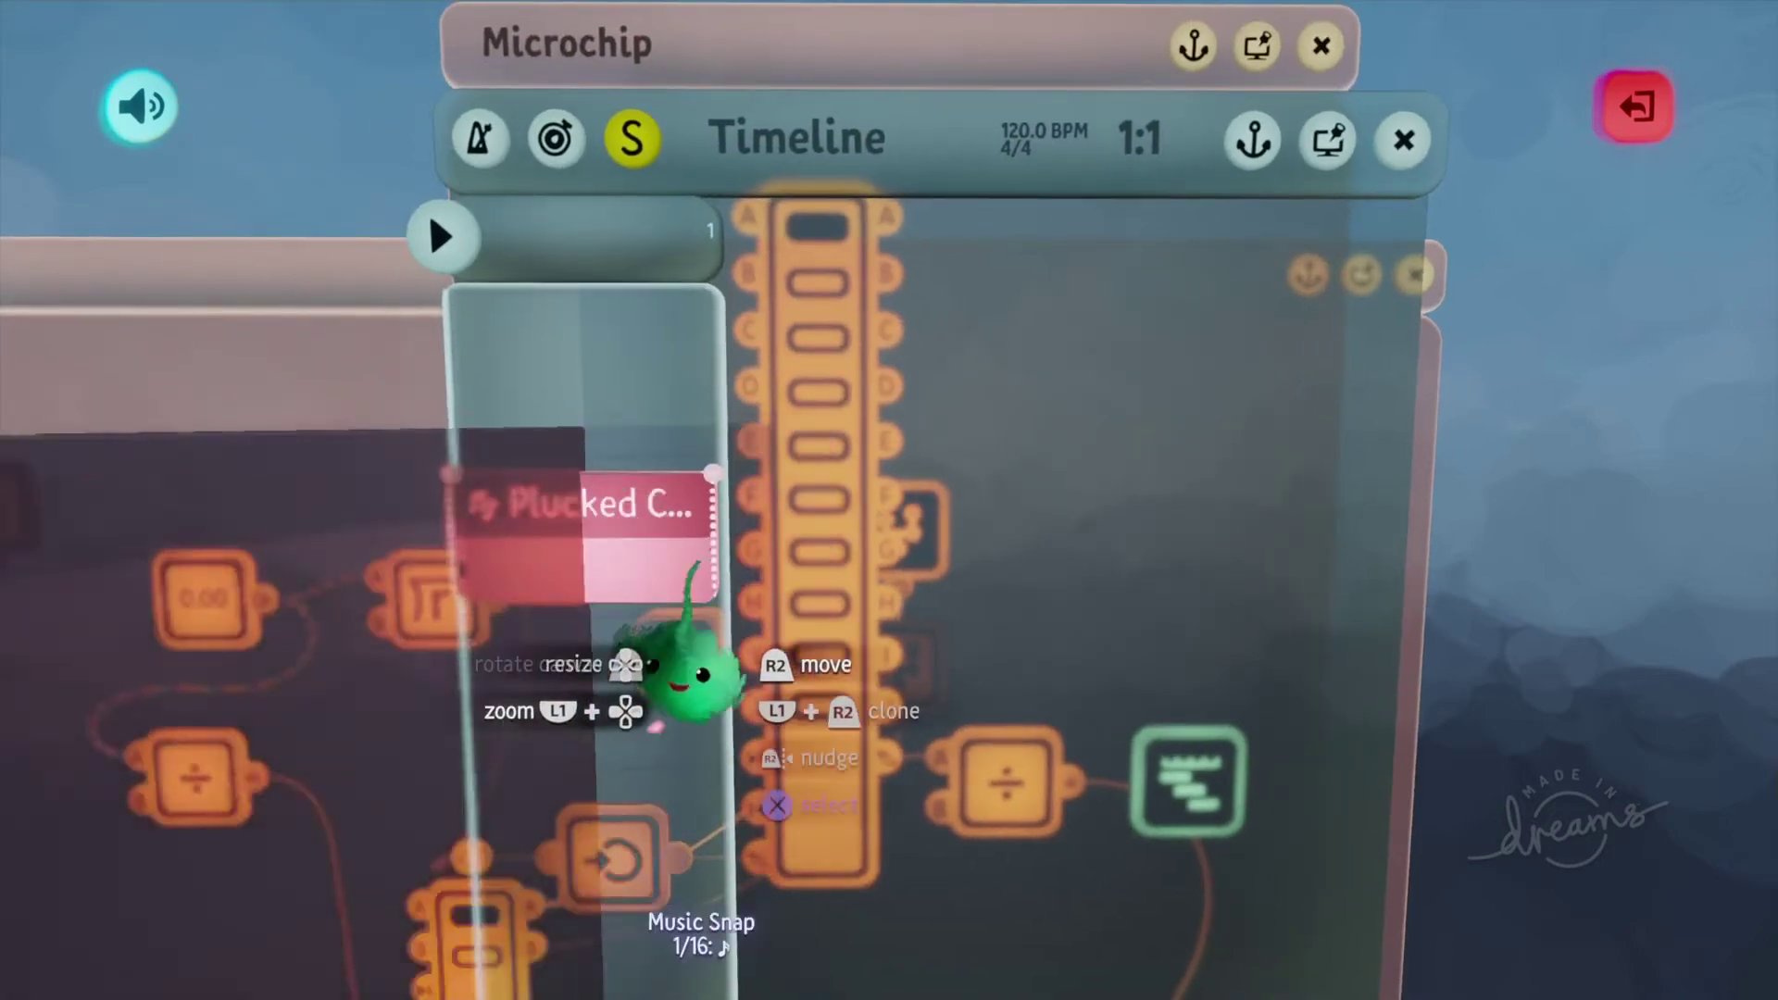
Step: Open the Plucked Cardboard Bass clip's note canvas and undo the stray note strokes near its start
click(701, 576)
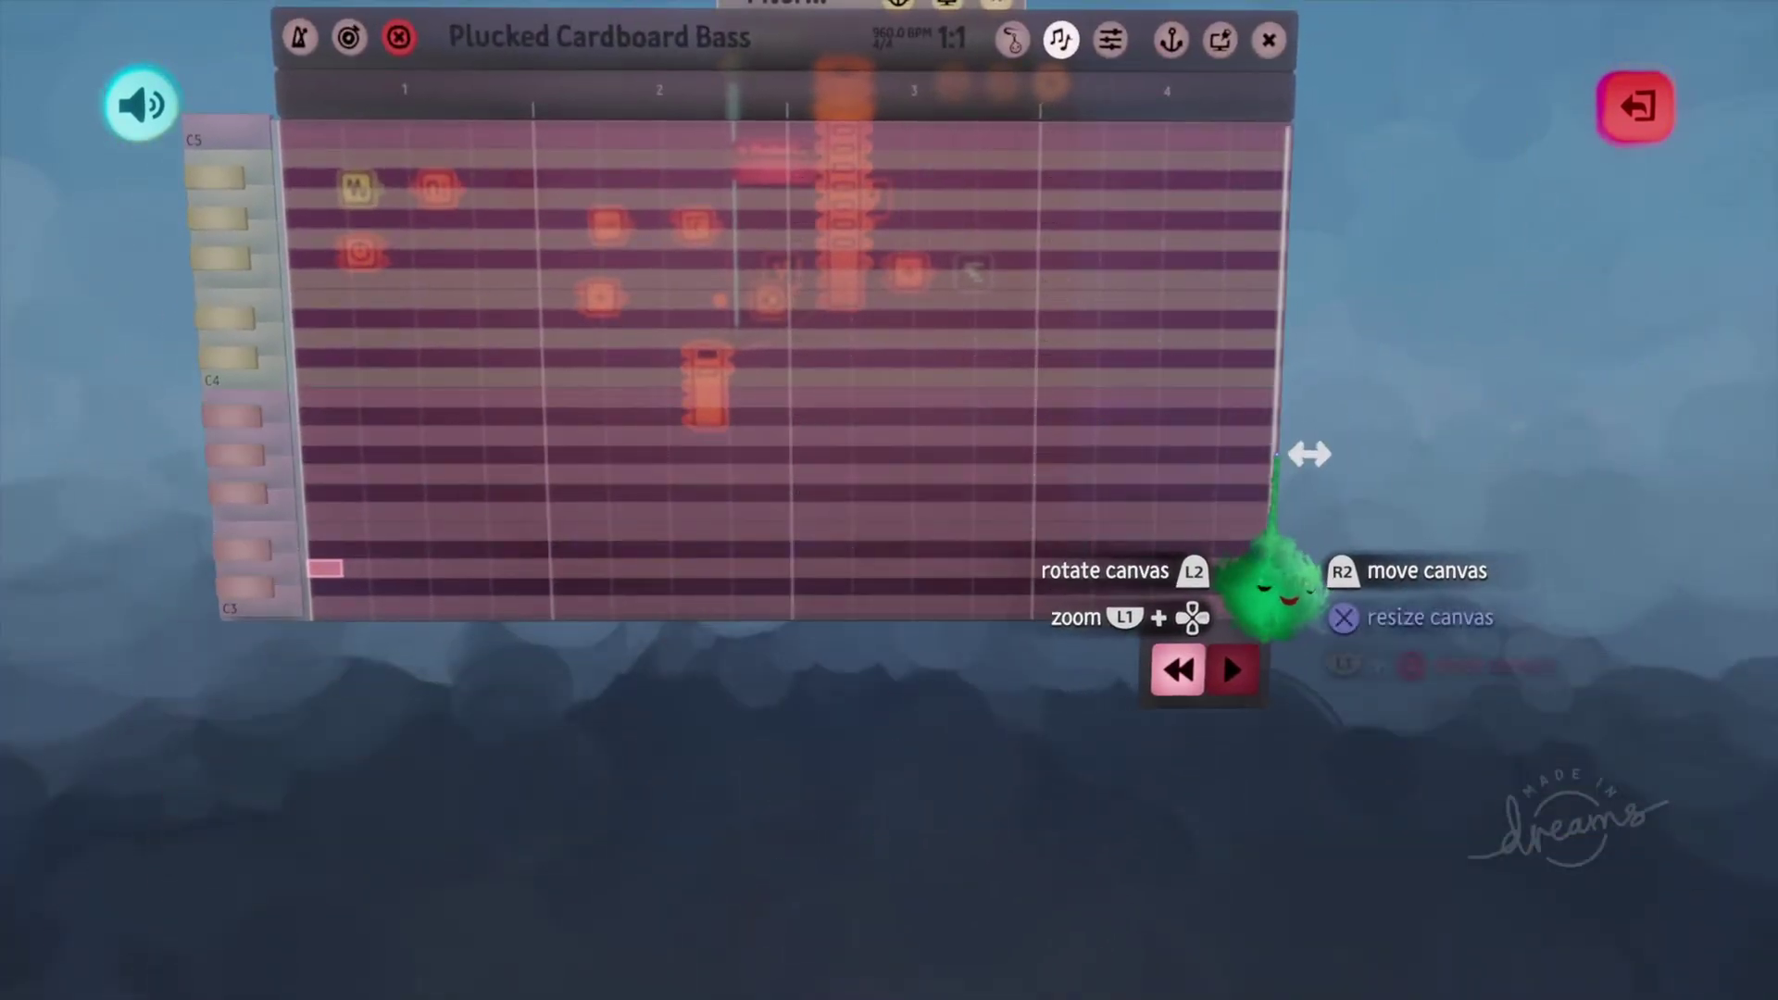
mouse_move(1276, 453)
mouse_down()
mouse_move(1638, 463)
mouse_move(1509, 448)
mouse_move(1276, 470)
mouse_up()
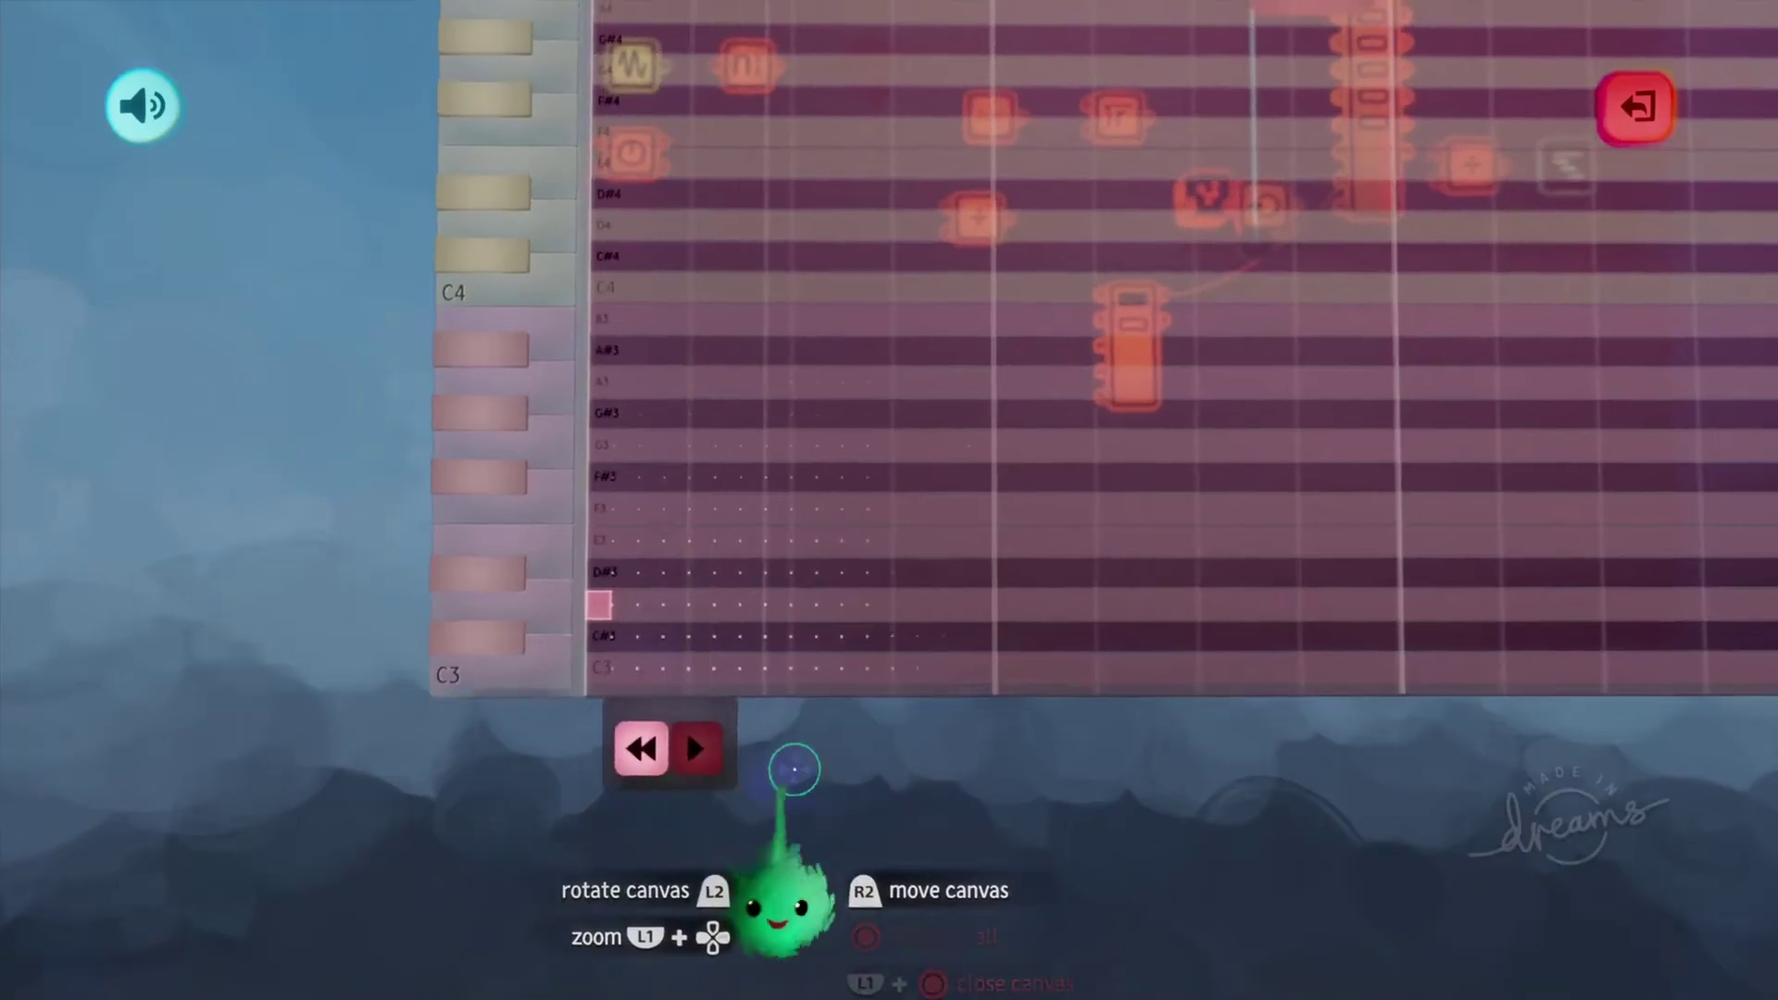
key(ctrl+z)
key(ctrl+z)
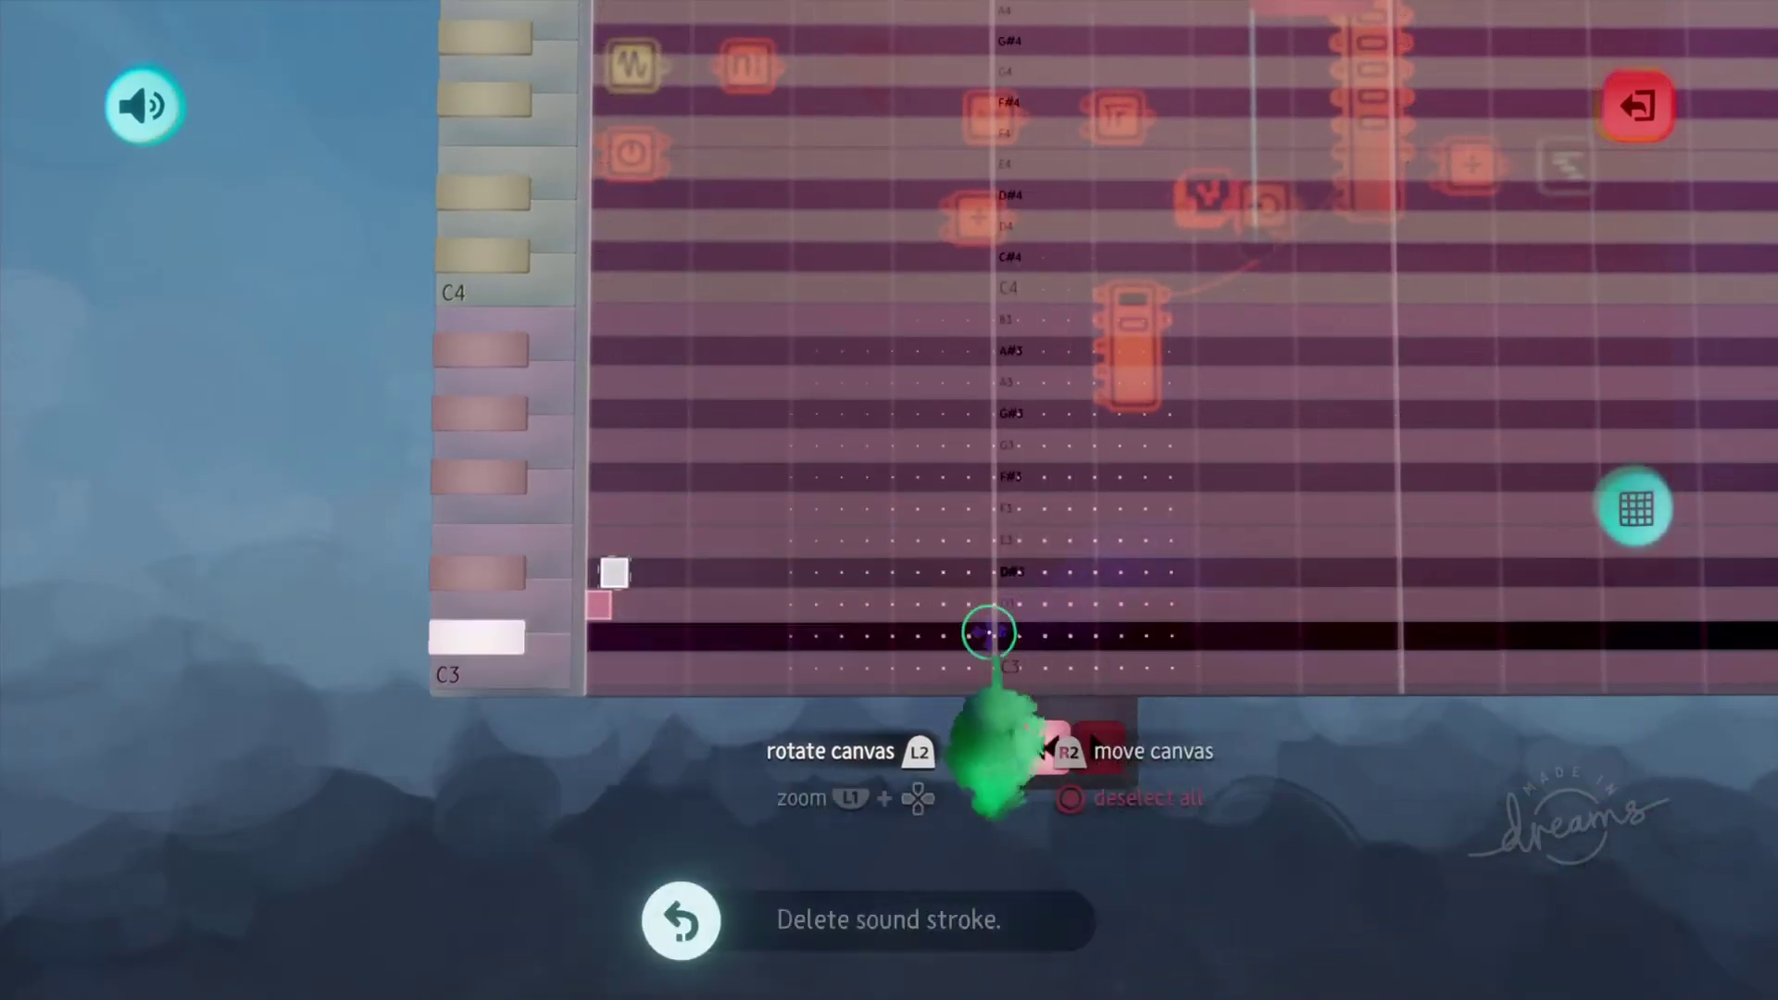
key(ctrl+z)
scroll(945, 676, down, 4)
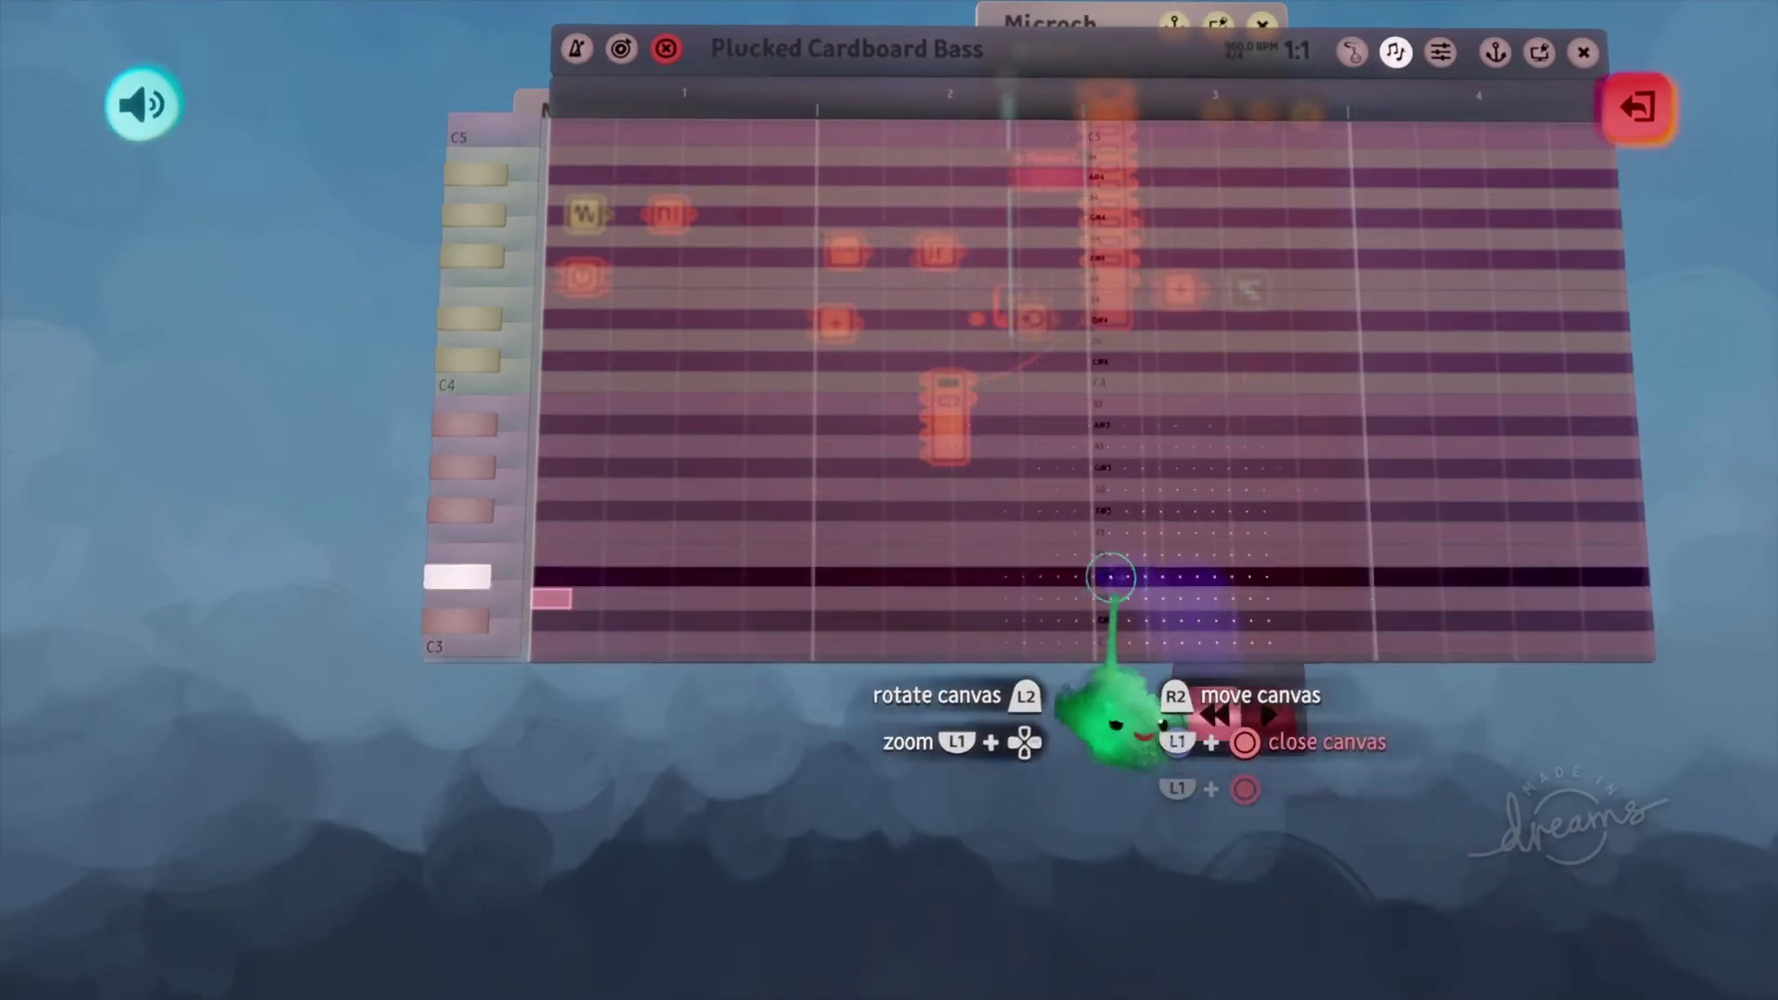
scroll(575, 639, up, 4)
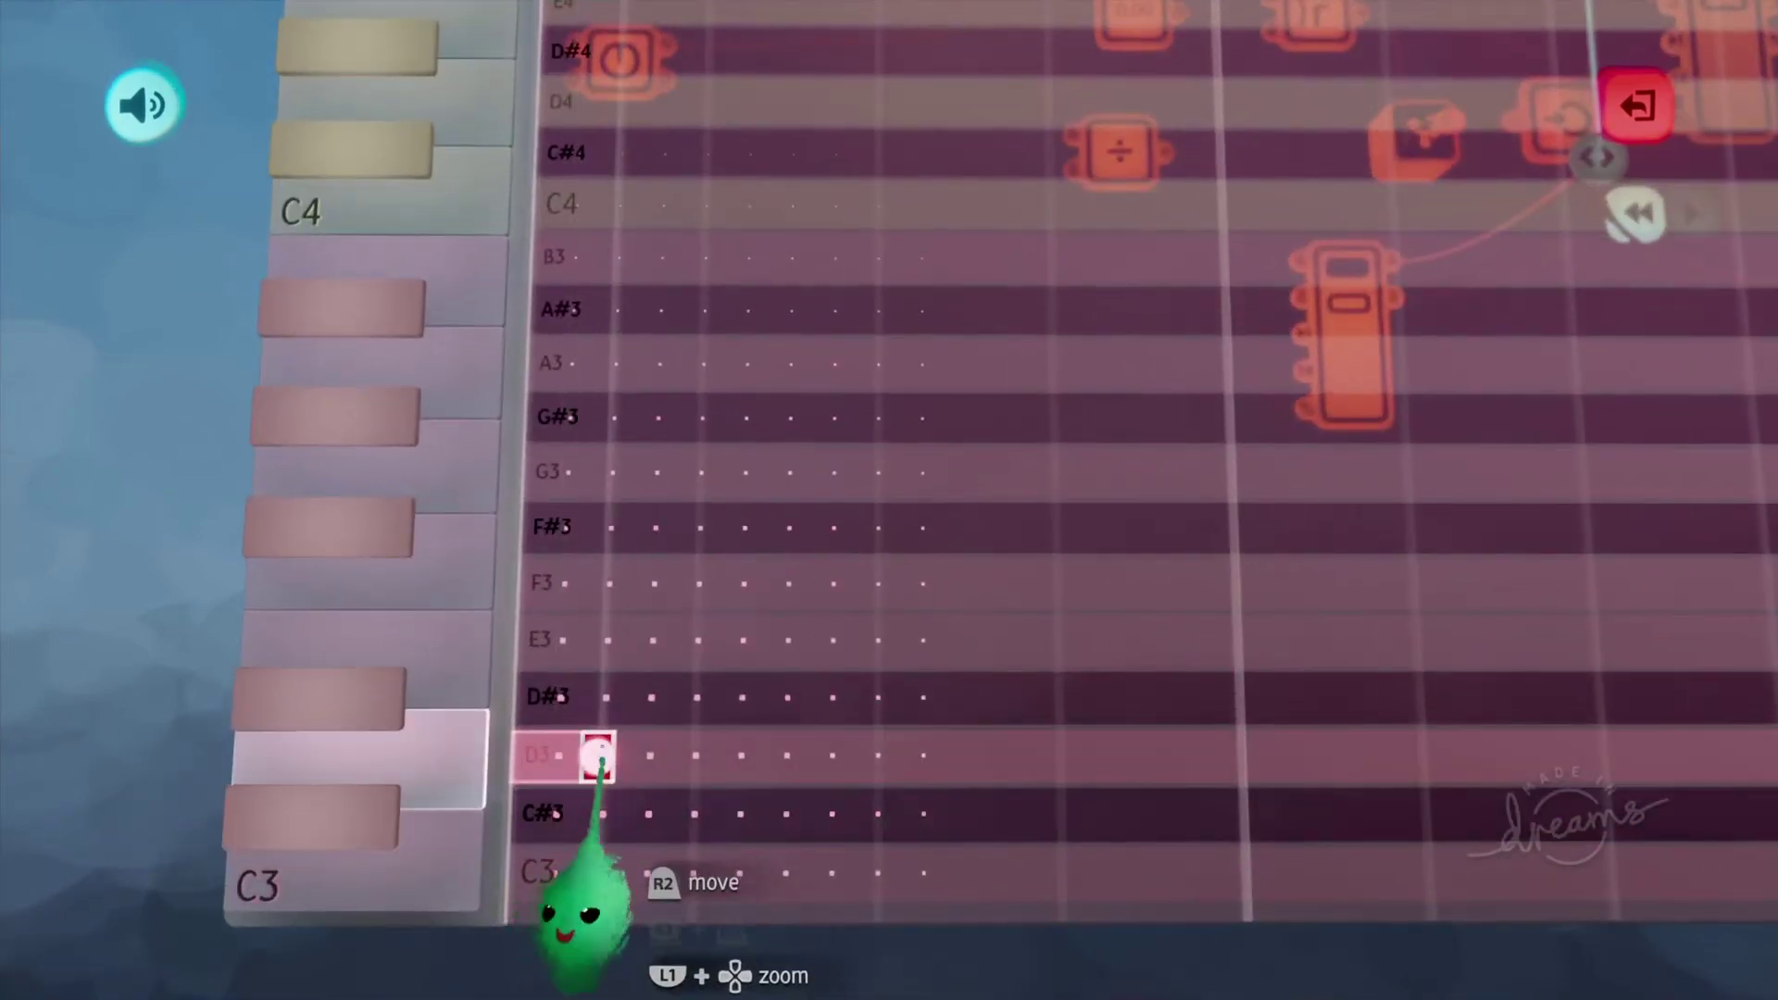
Step: Lay out equal-length notes one after another, rising D3, F3, G3, A3, C4, D4, F4, G4, A4, and finish with D3 and F3 together
drag(639, 761, 802, 585)
drag(802, 585, 978, 472)
drag(977, 472, 1147, 363)
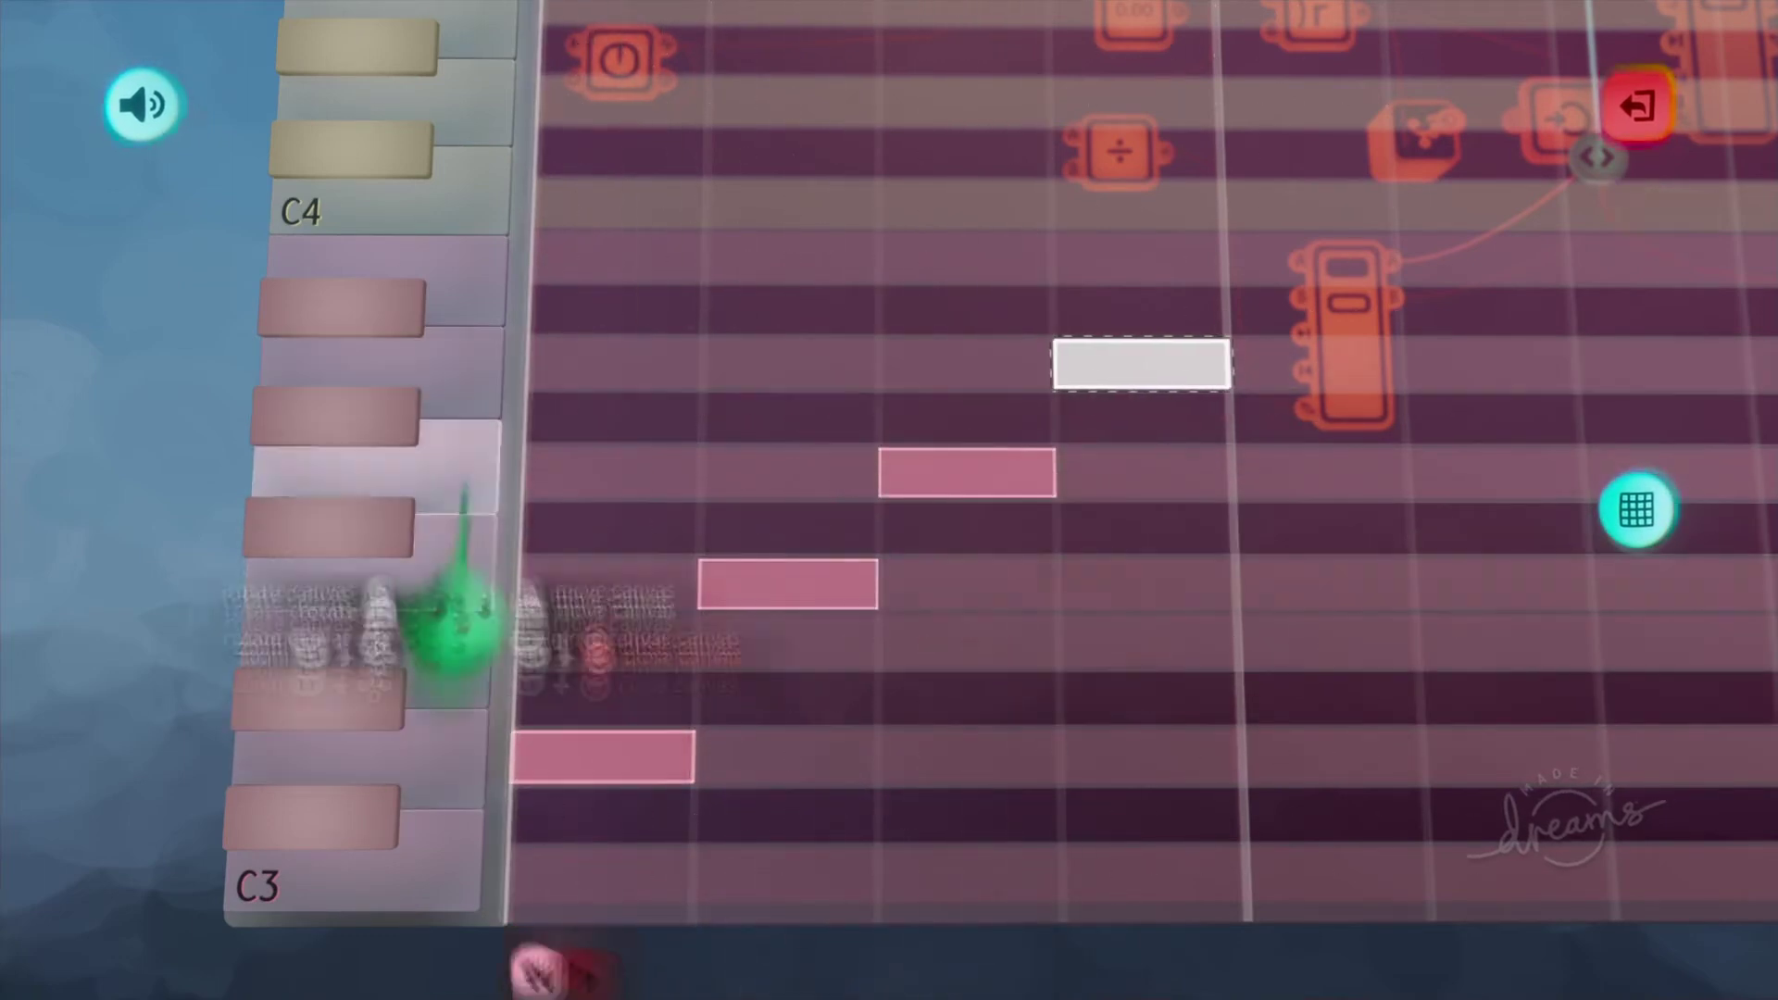
drag(759, 468, 1097, 218)
drag(905, 661, 1119, 606)
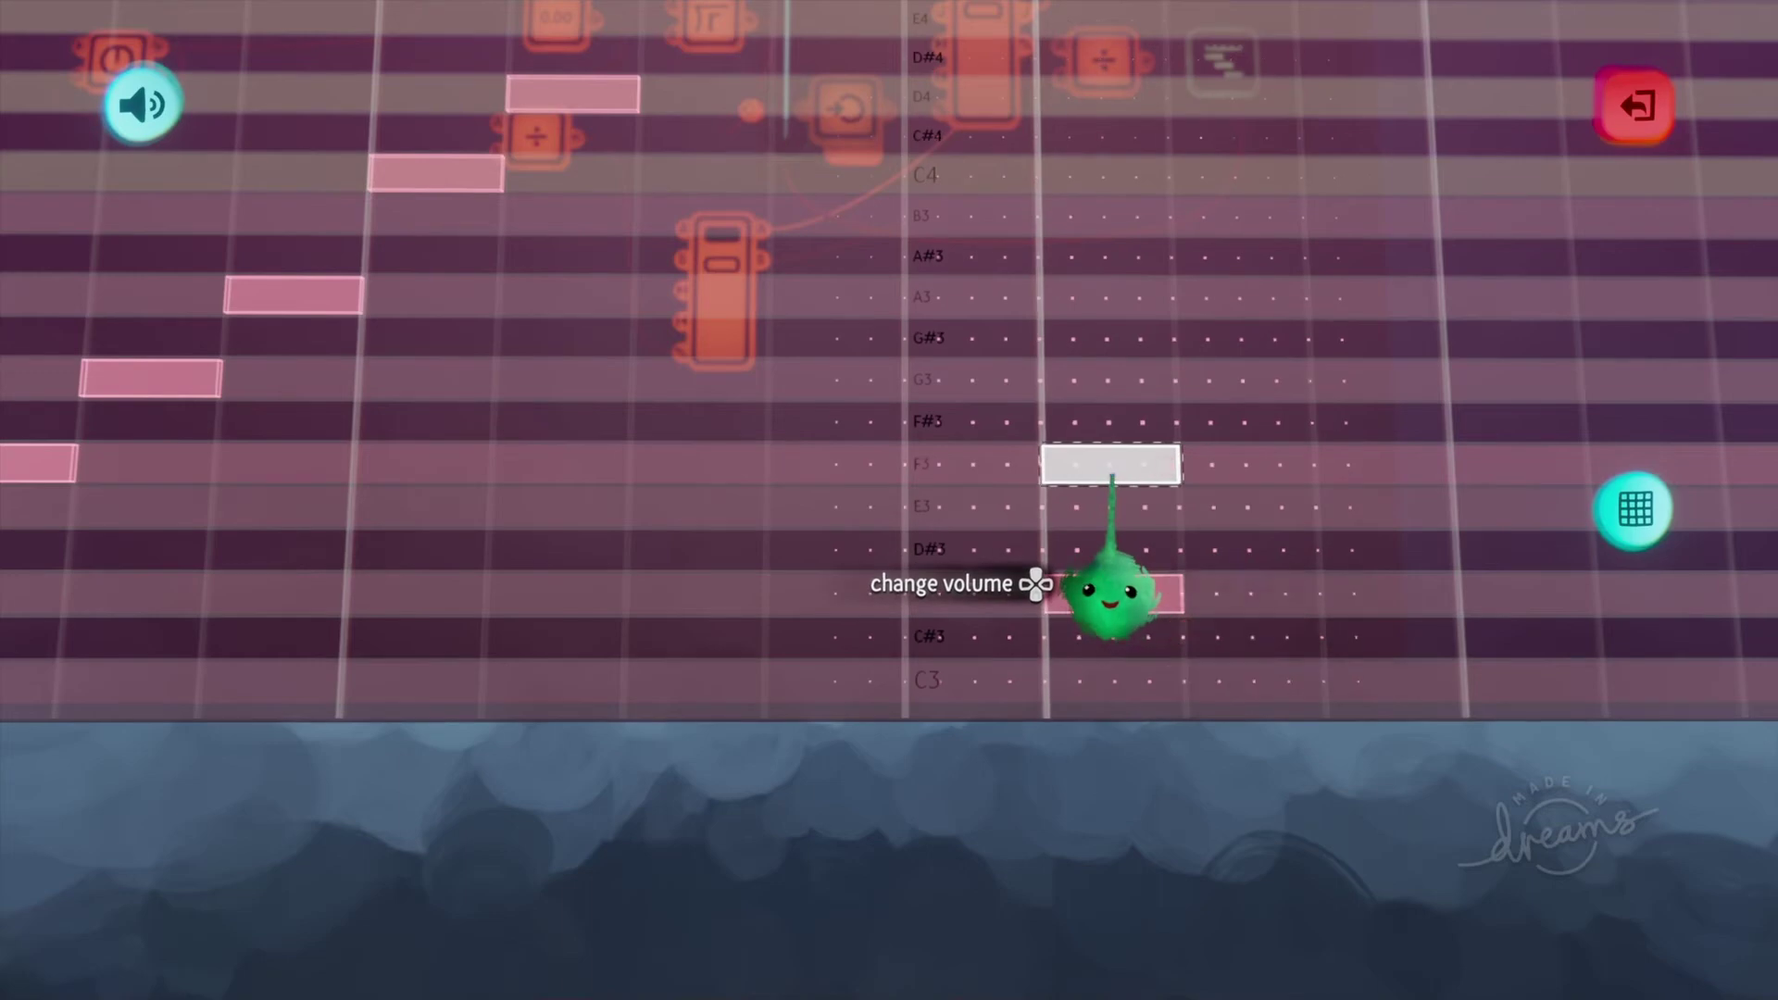
Step: Shorten the bass note canvas so it ends right after the final D3 and F3 pair, and close it
scroll(941, 454, down, 5)
scroll(1226, 497, up, 4)
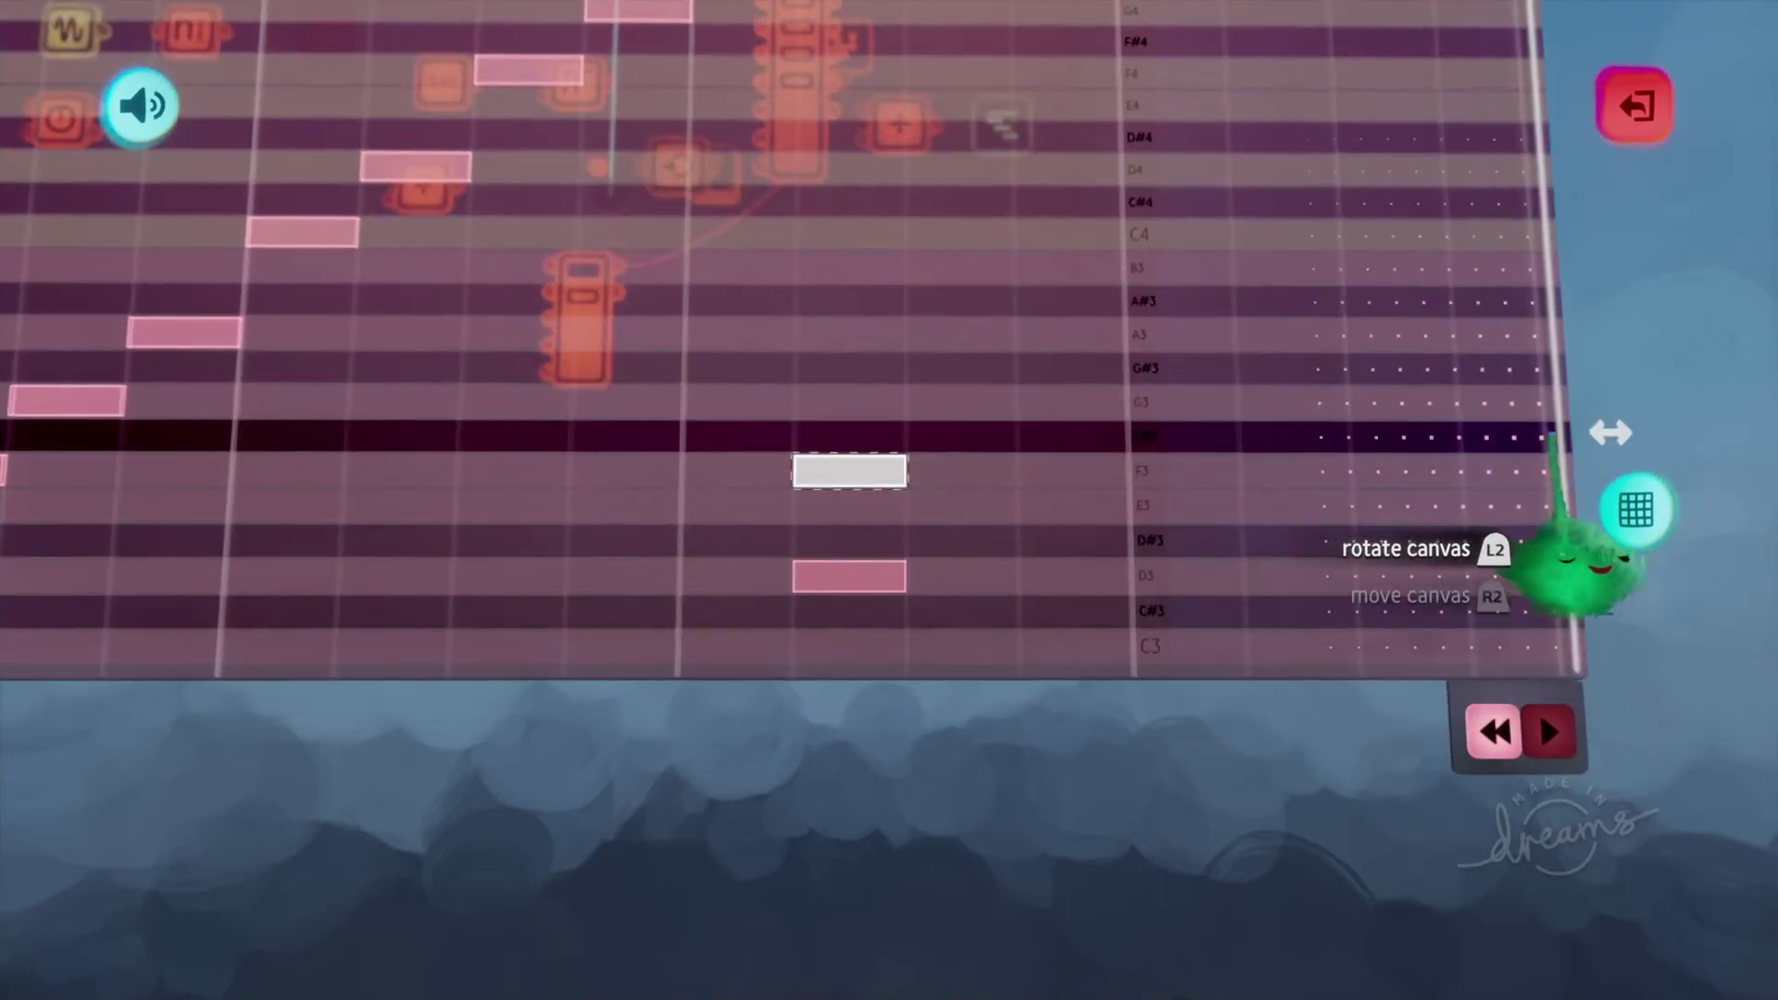
drag(1558, 435, 954, 530)
scroll(941, 537, down, 5)
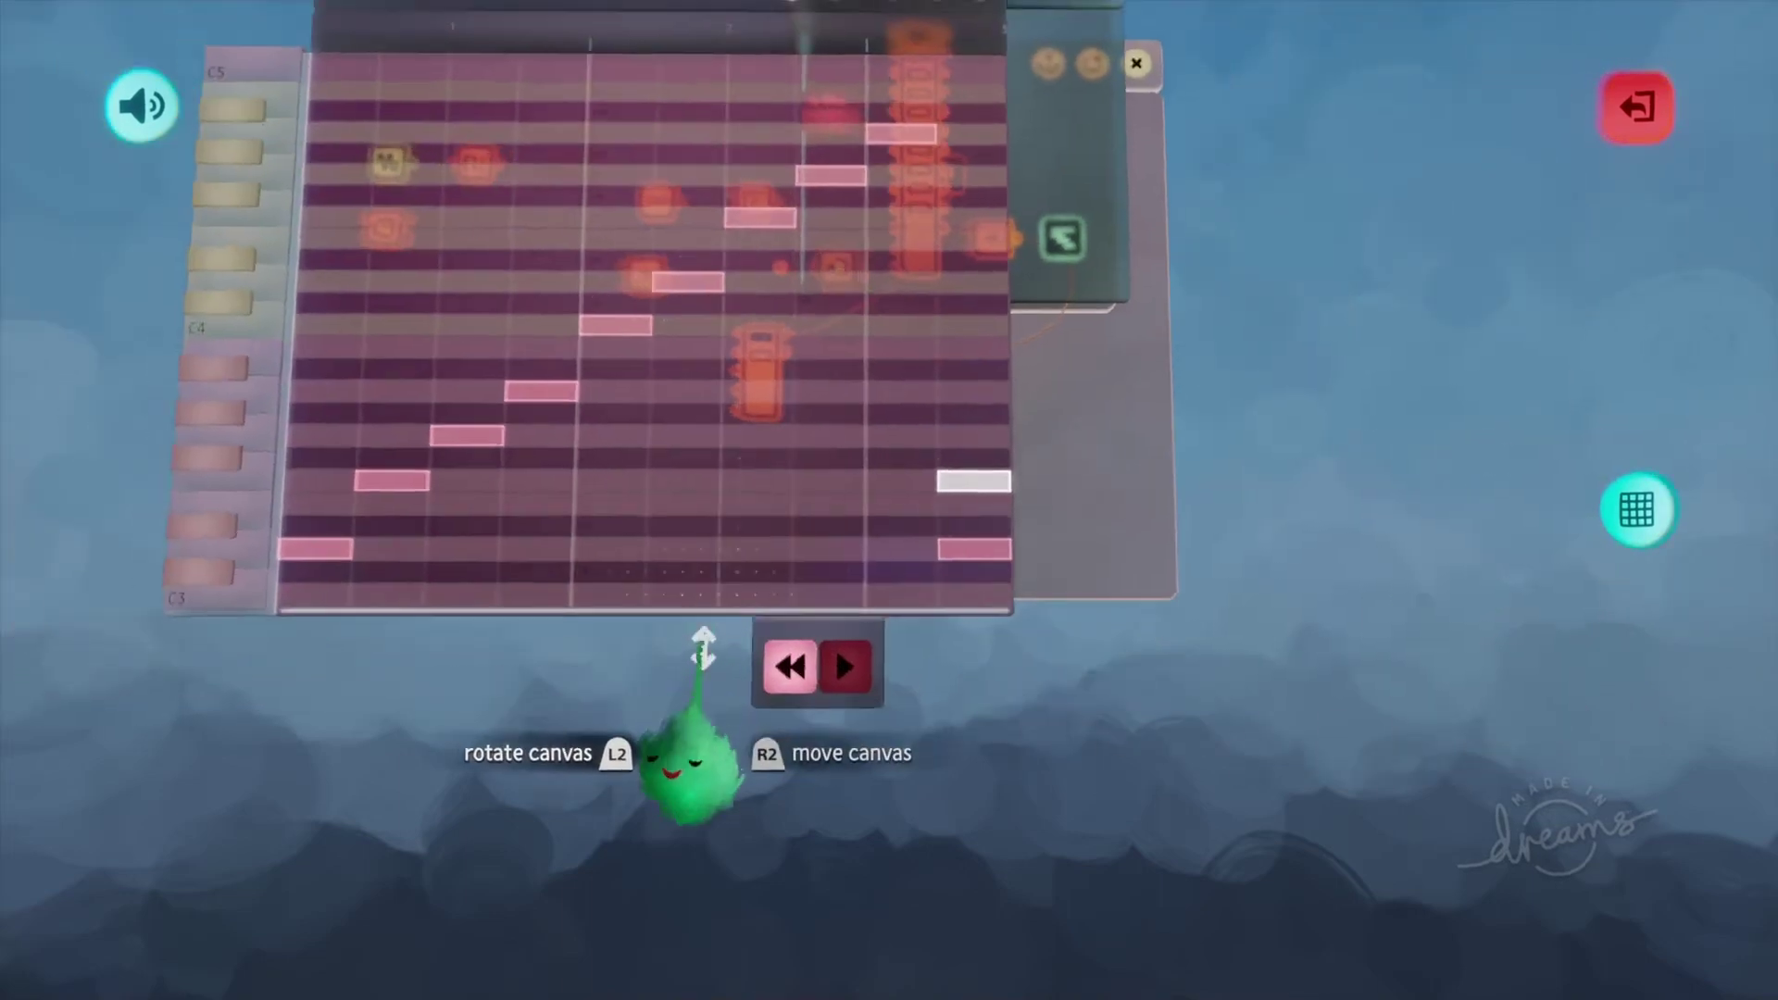
scroll(806, 741, up, 2)
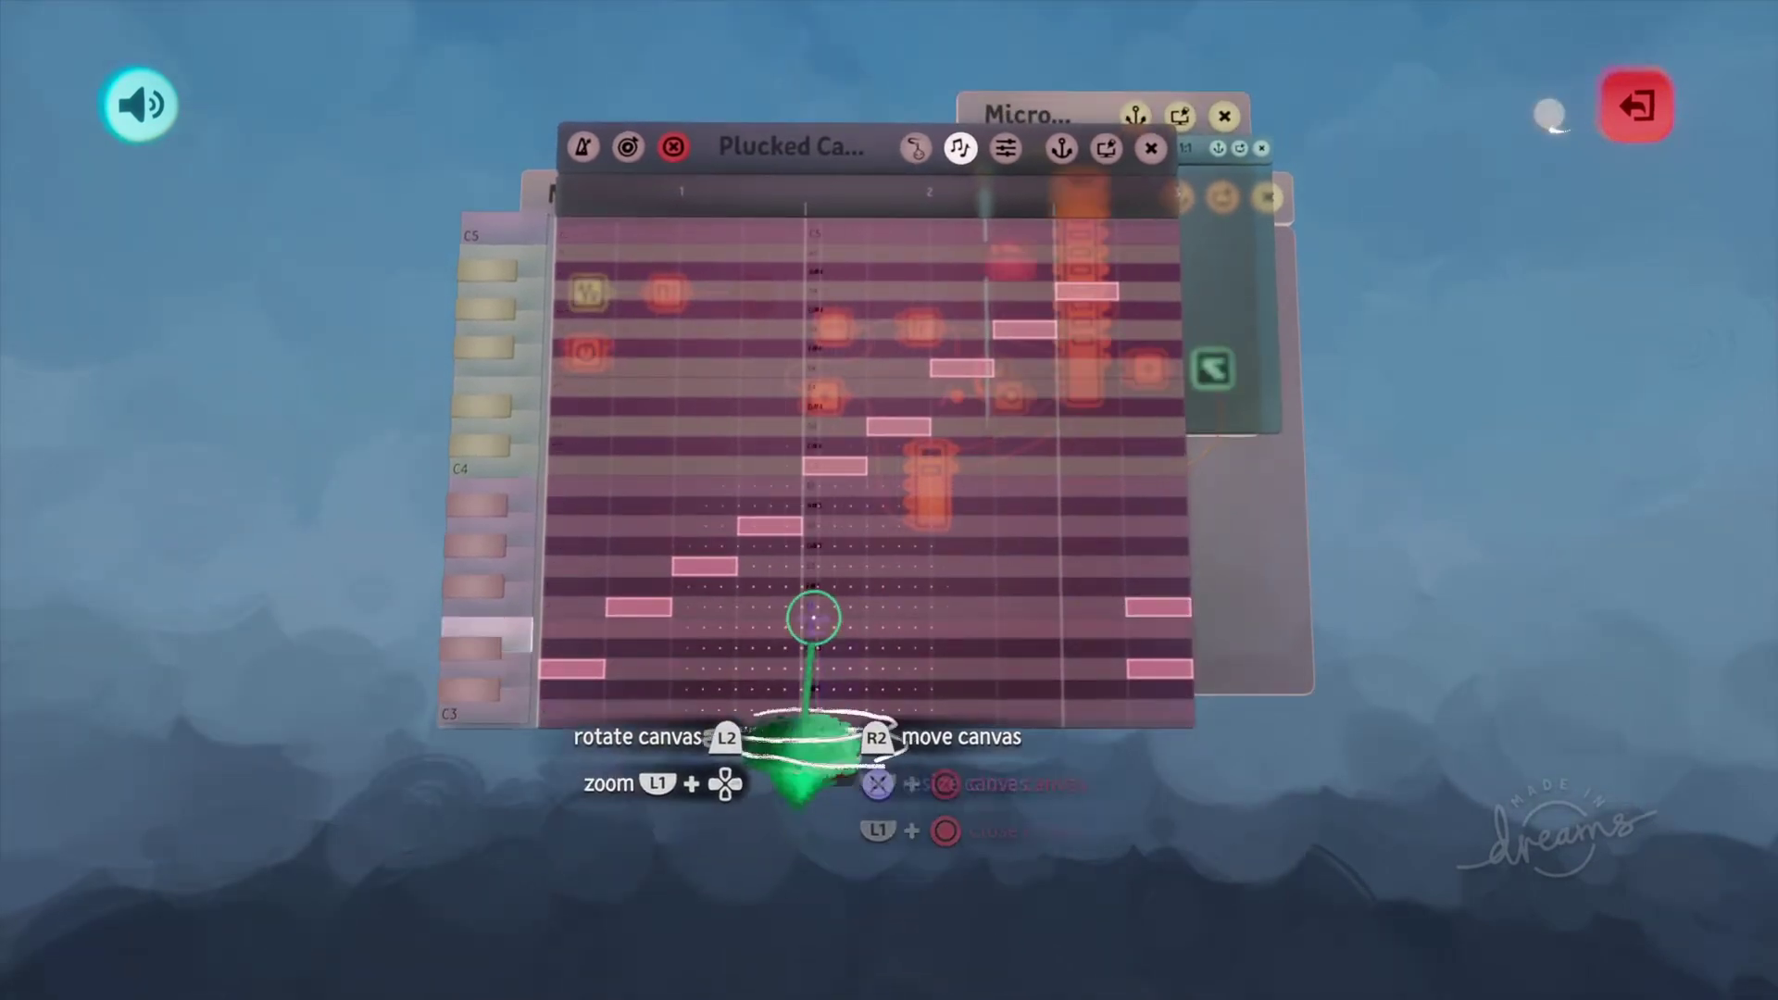
key(Escape)
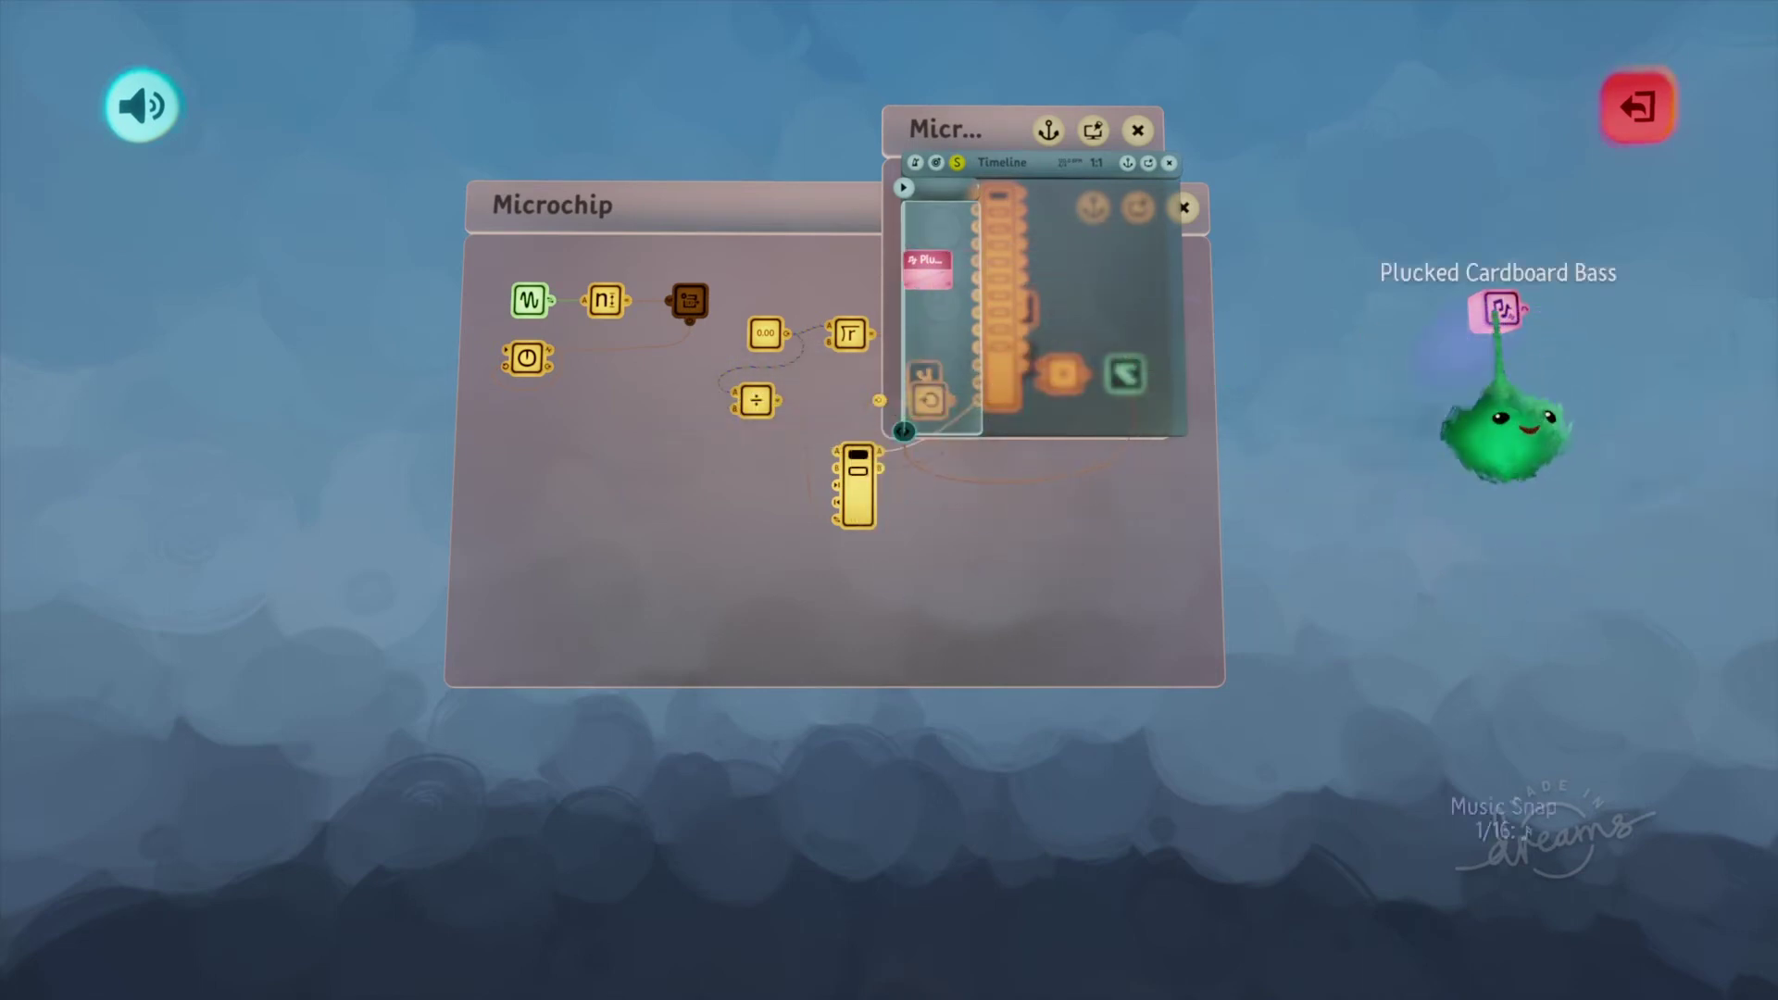
Step: Check the bass clip's notes and stretch the clip across the full width of the narrow Timeline
click(1500, 311)
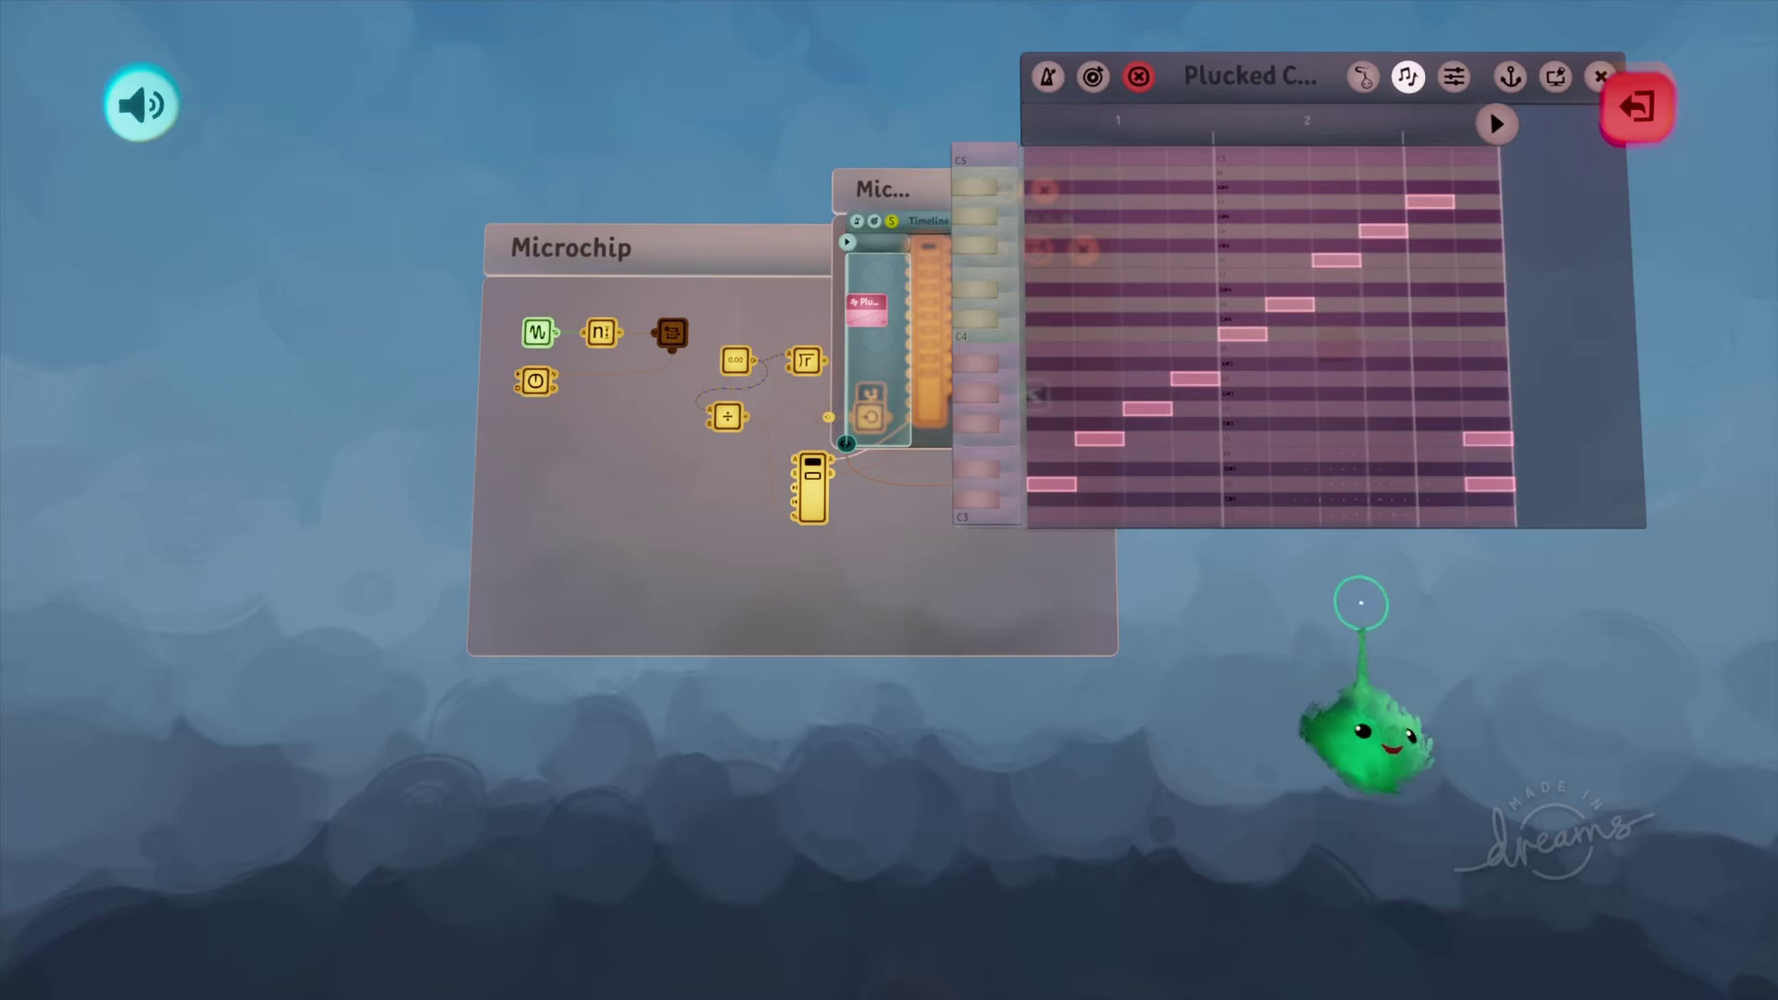
key(Escape)
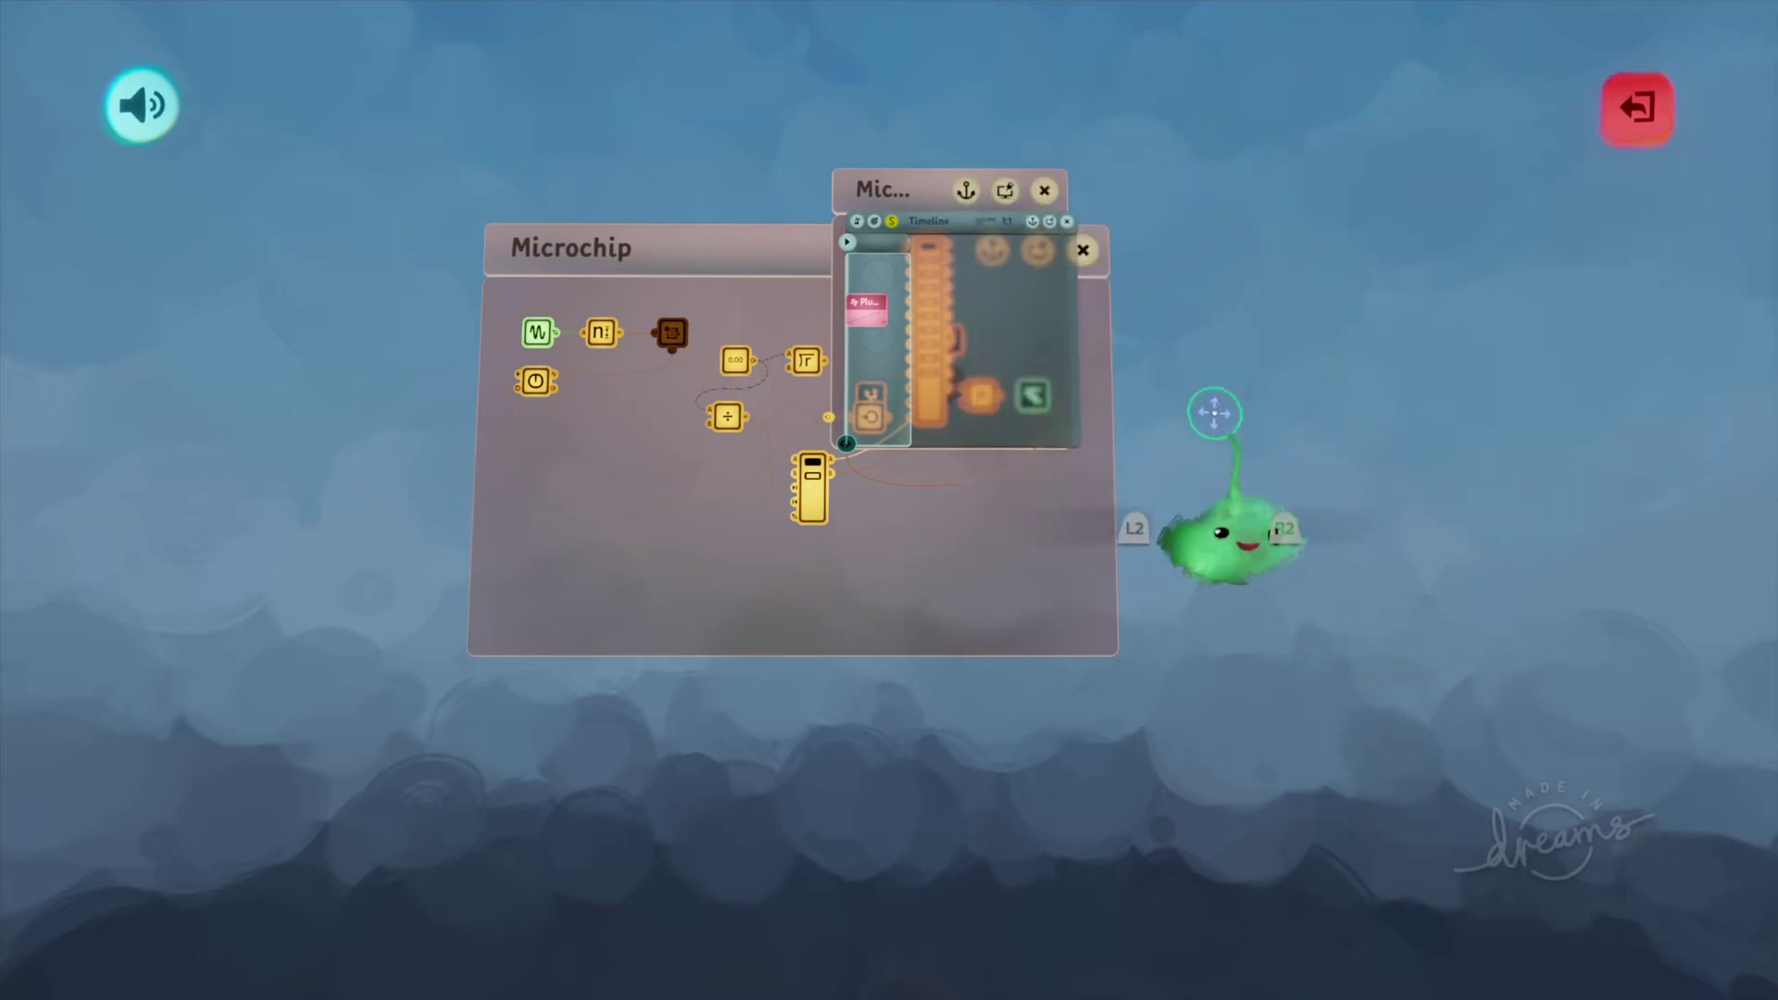
scroll(853, 583, up, 10)
scroll(836, 501, up, 2)
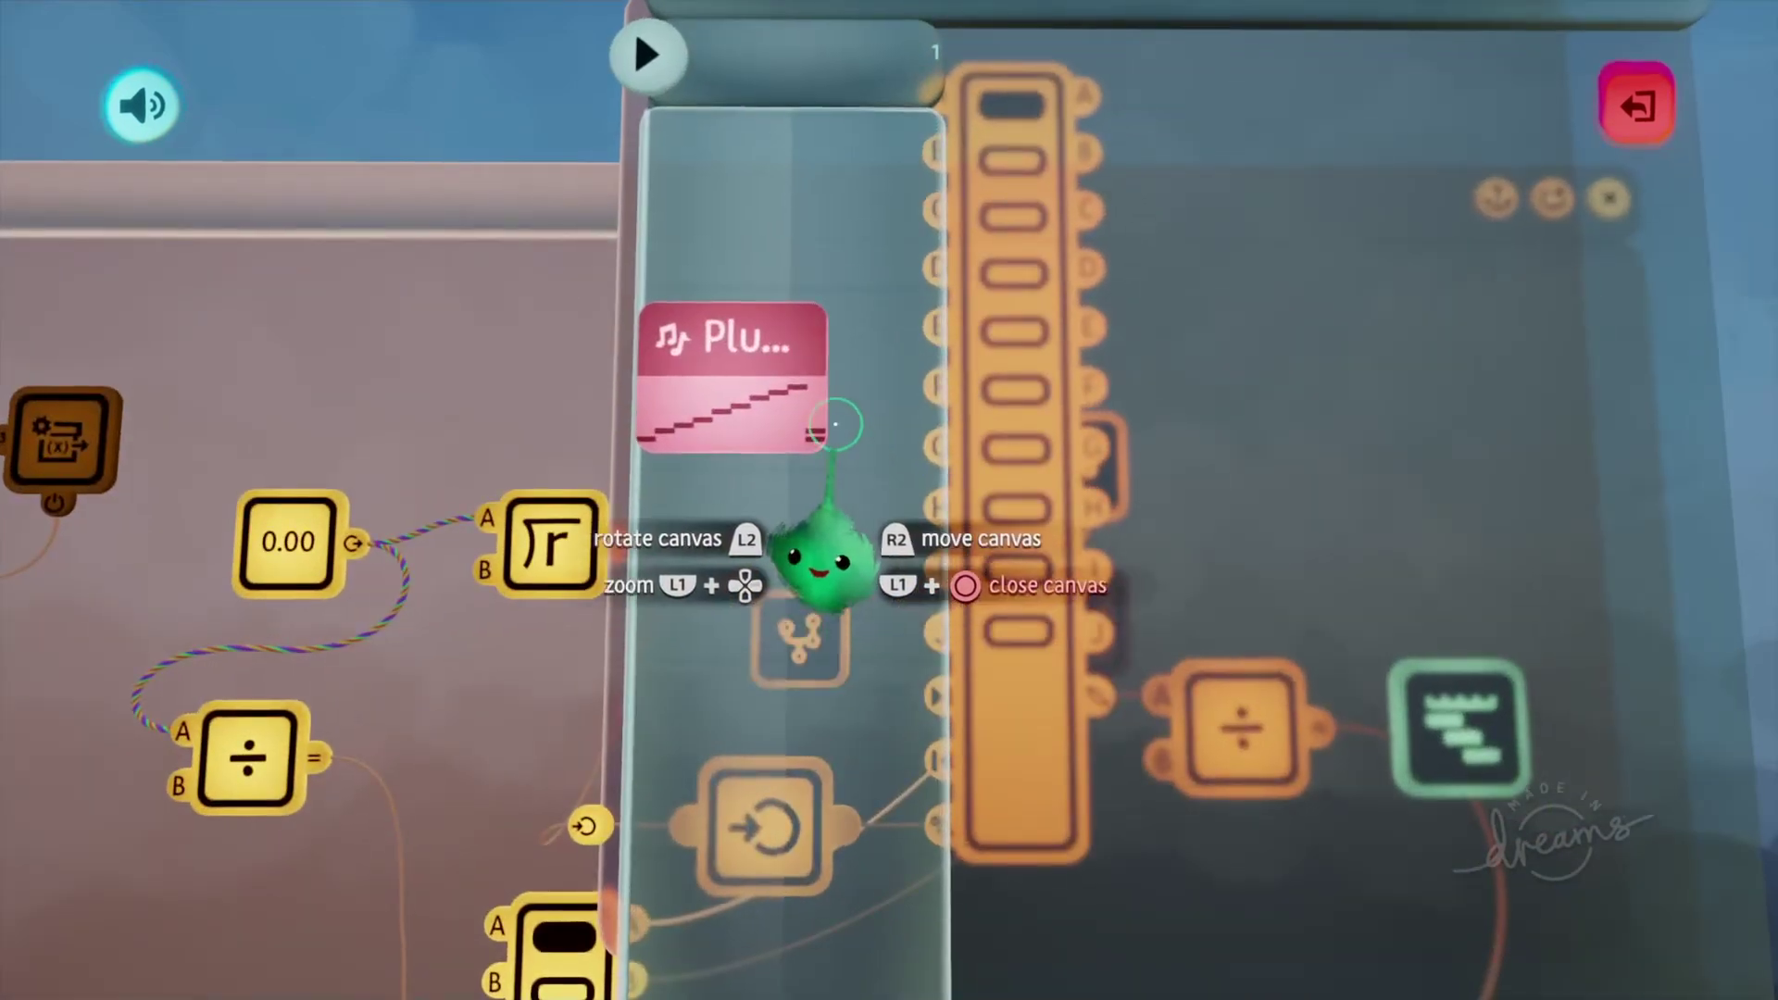
drag(823, 398, 931, 391)
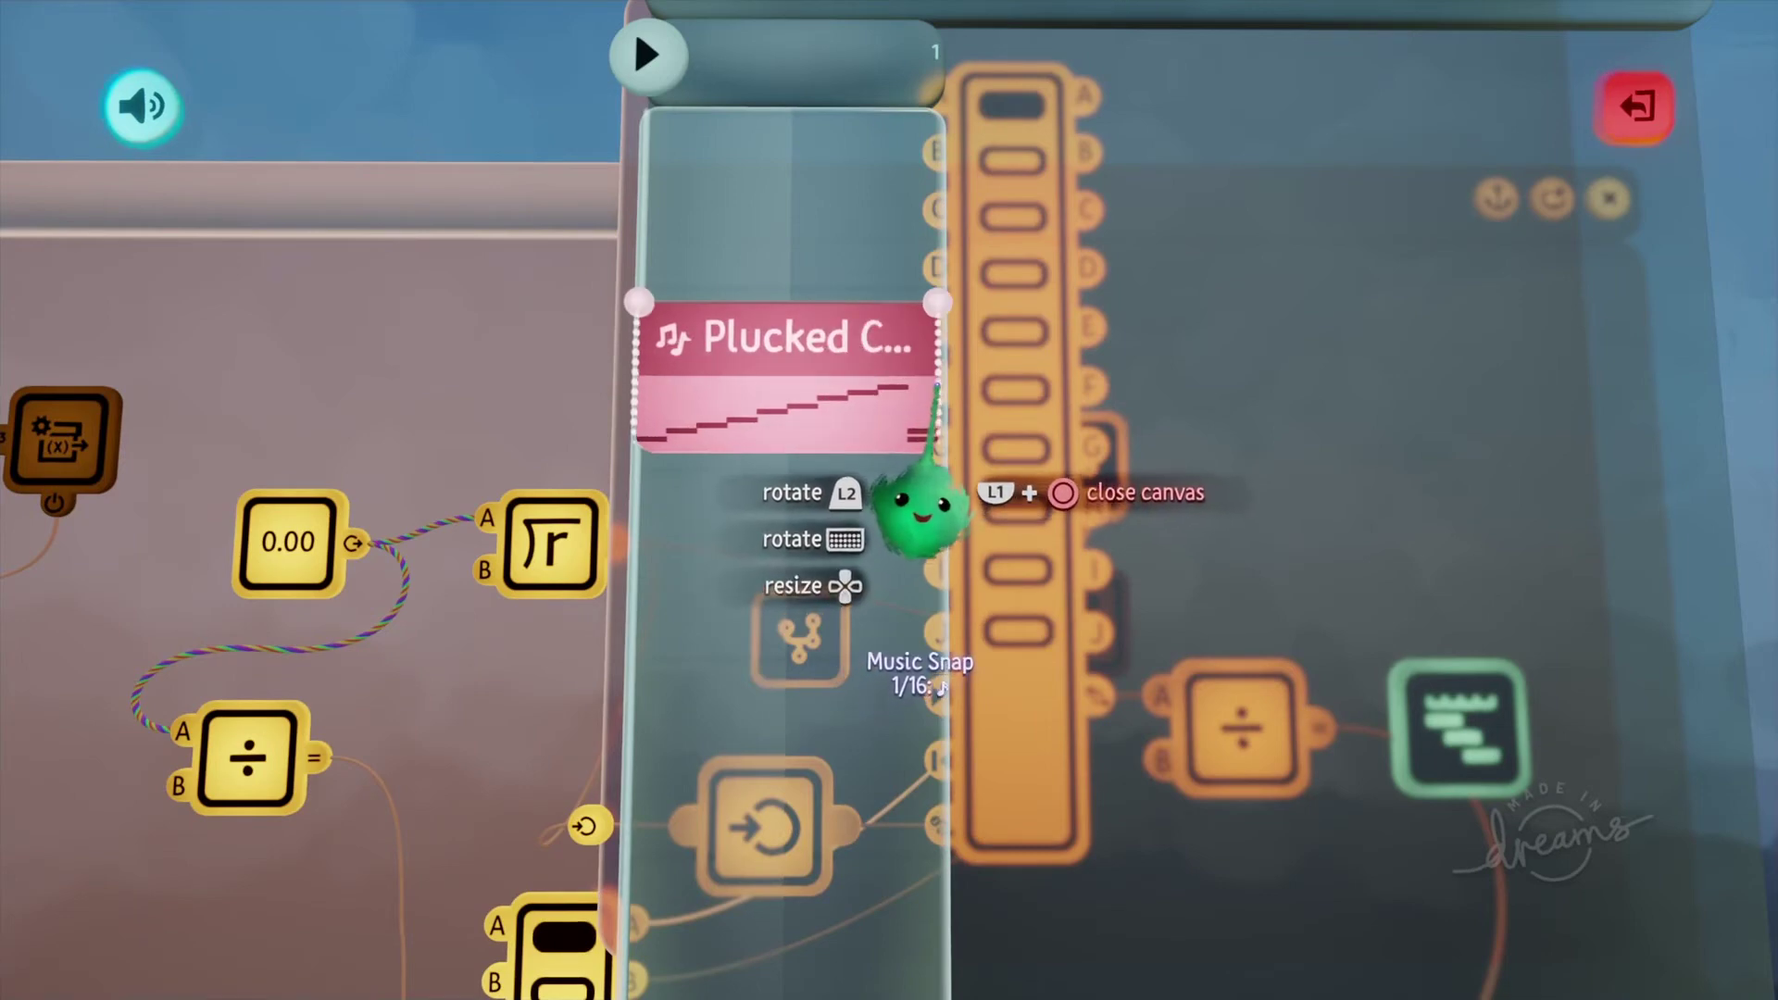
Step: Play the scene to hear the randomised bass notes, rewind it and close the upper Microchip's Timeline
scroll(902, 649, down, 5)
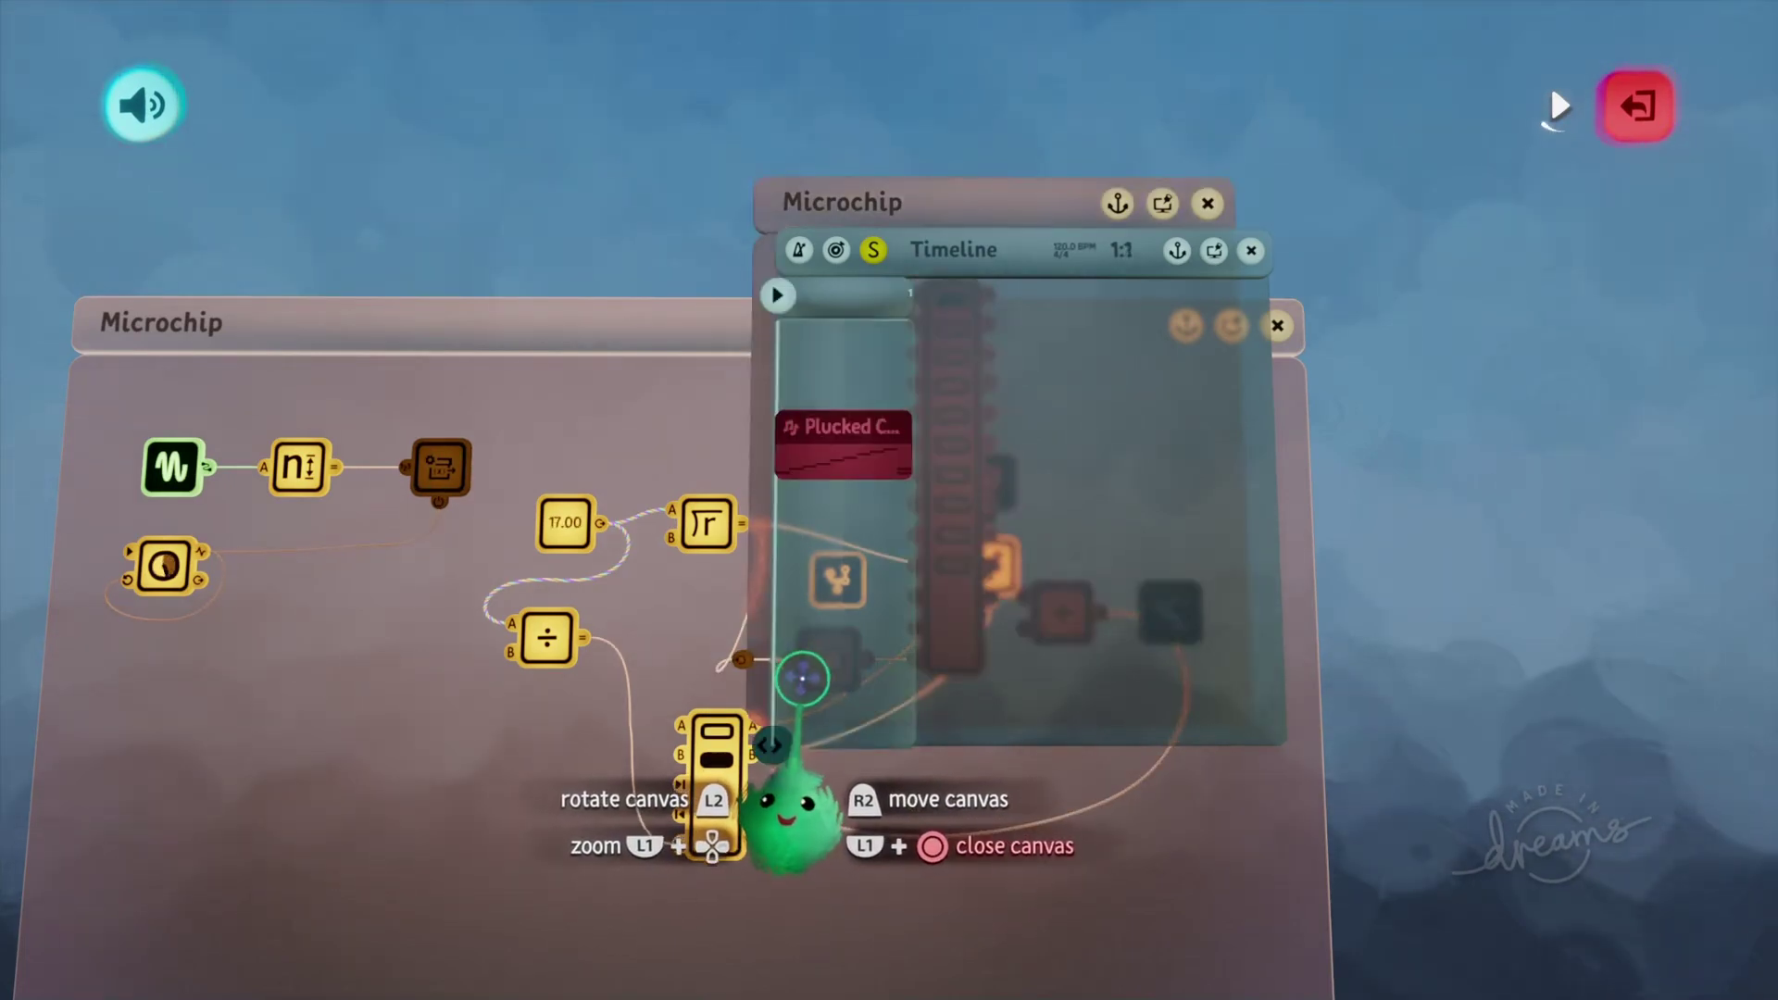
key(Left)
key(Escape)
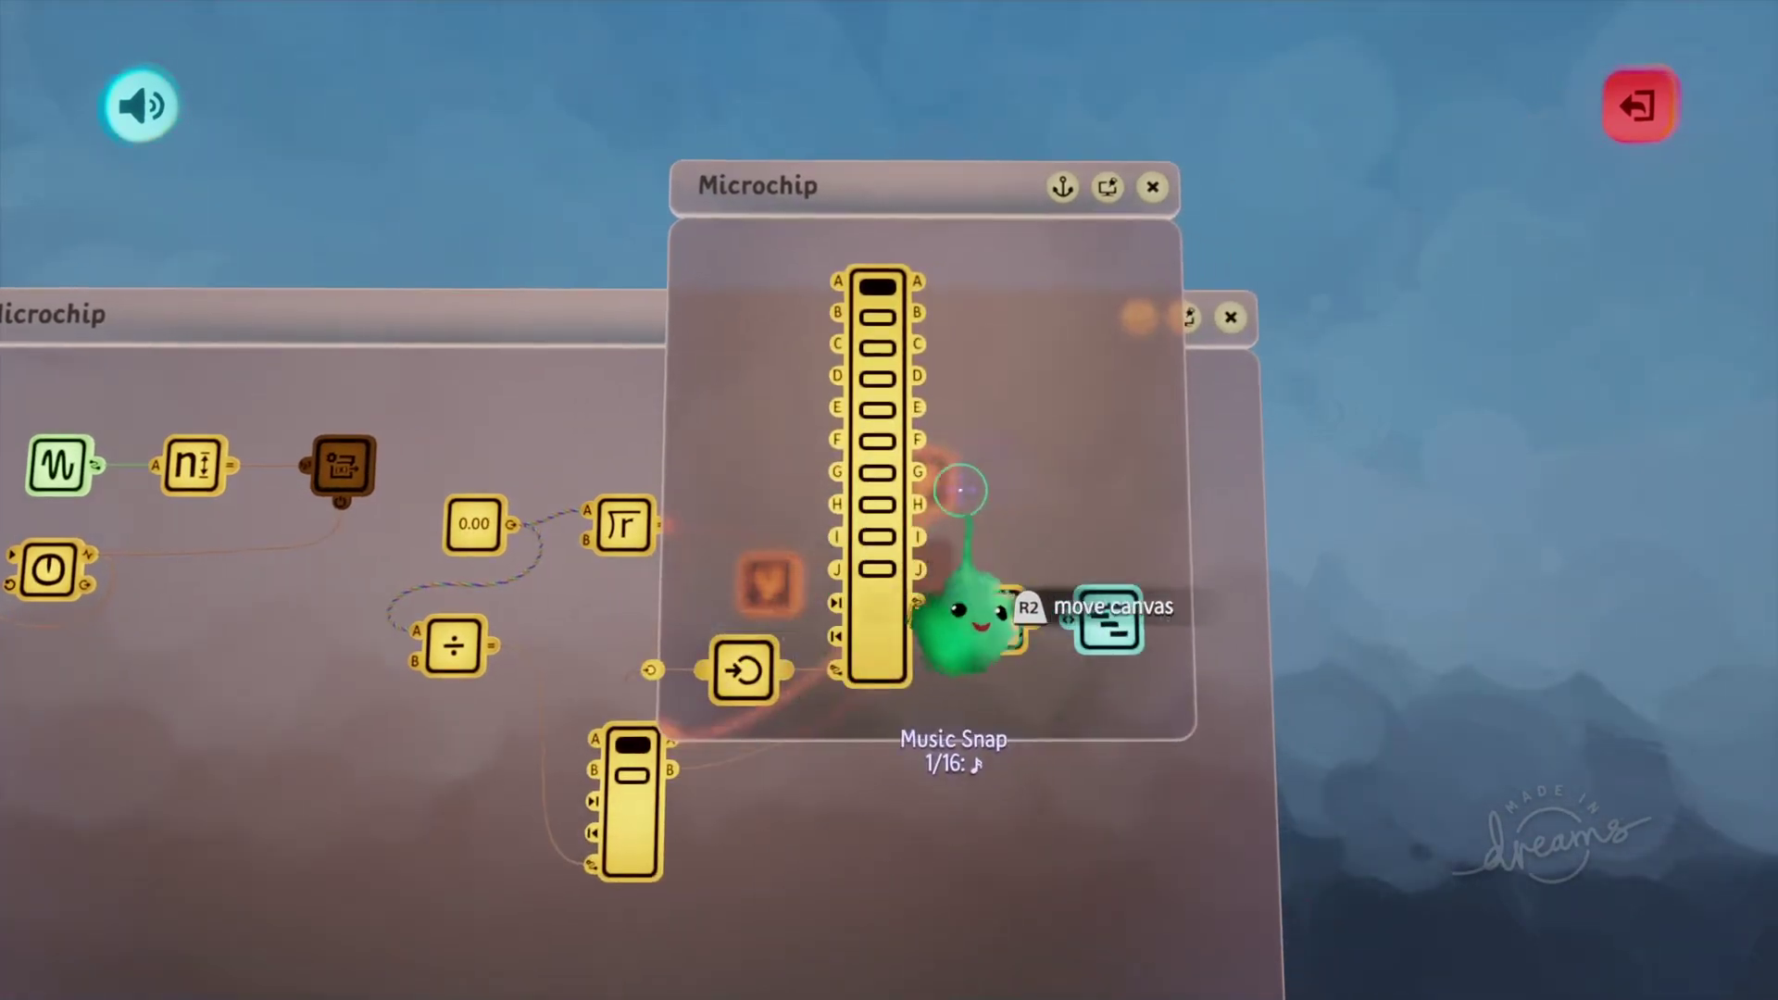
Step: Replace the lower Microchip's Timeline with a clone of the upper one, wire the divide Calculator to its playhead and open it
key(Escape)
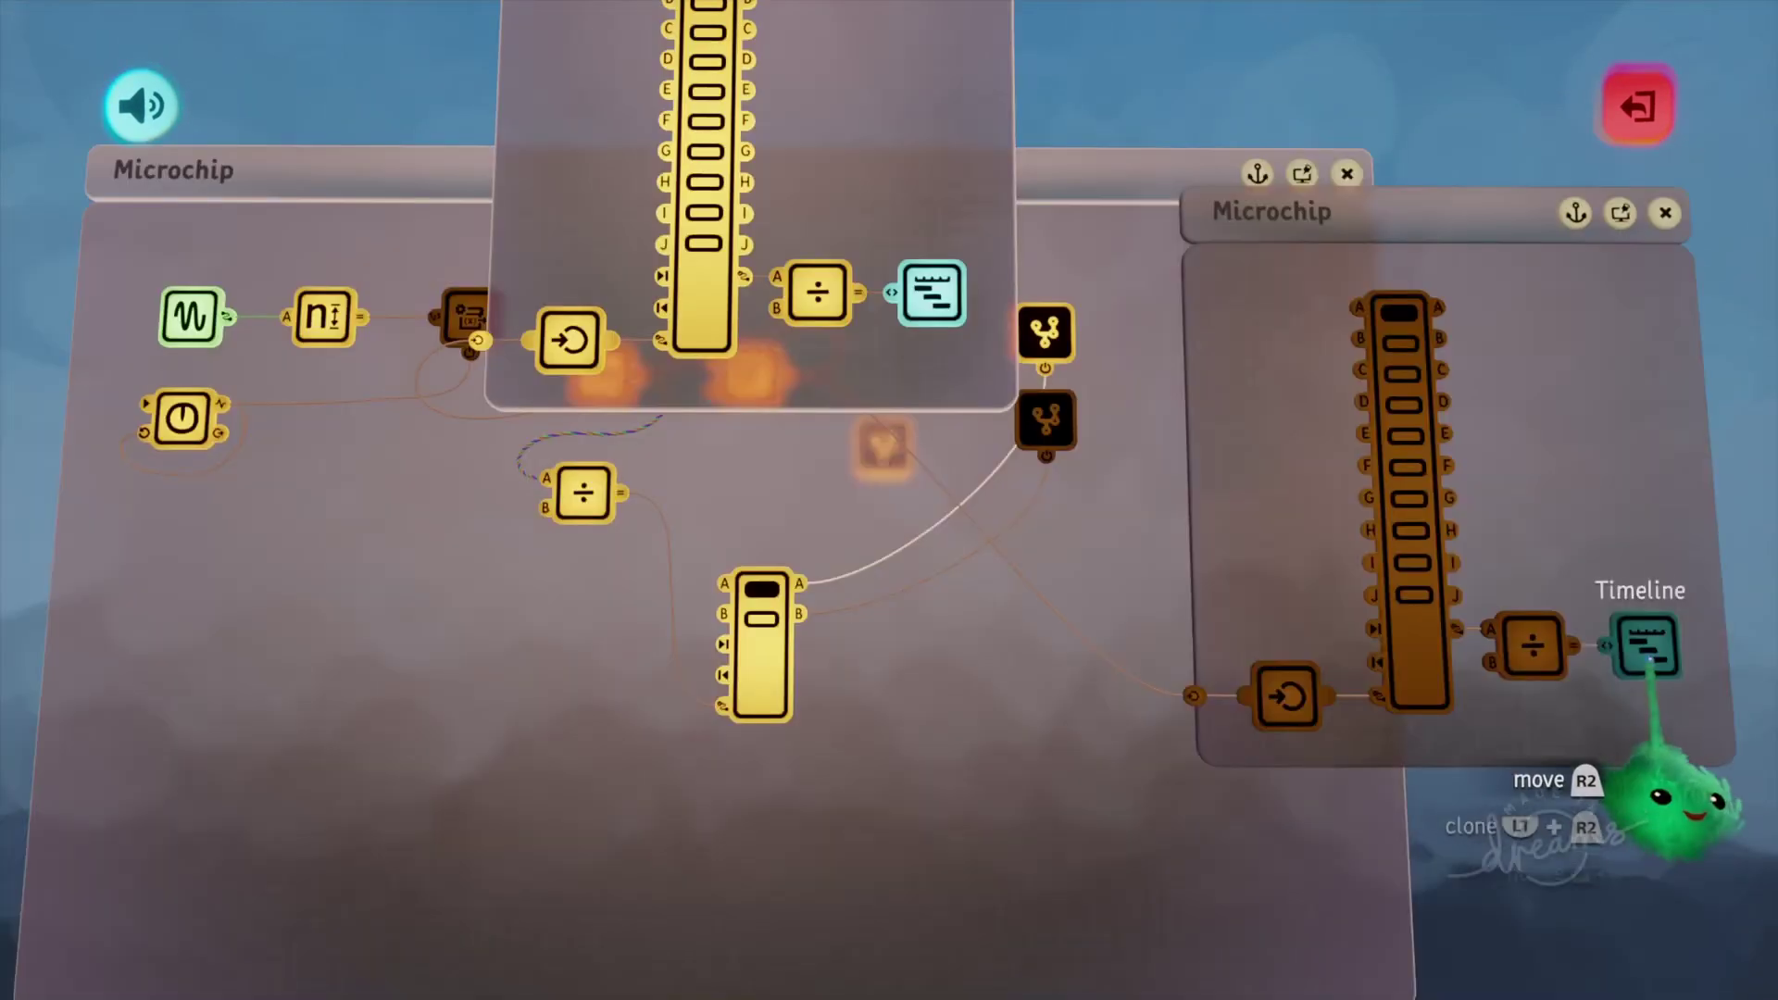
key(Delete)
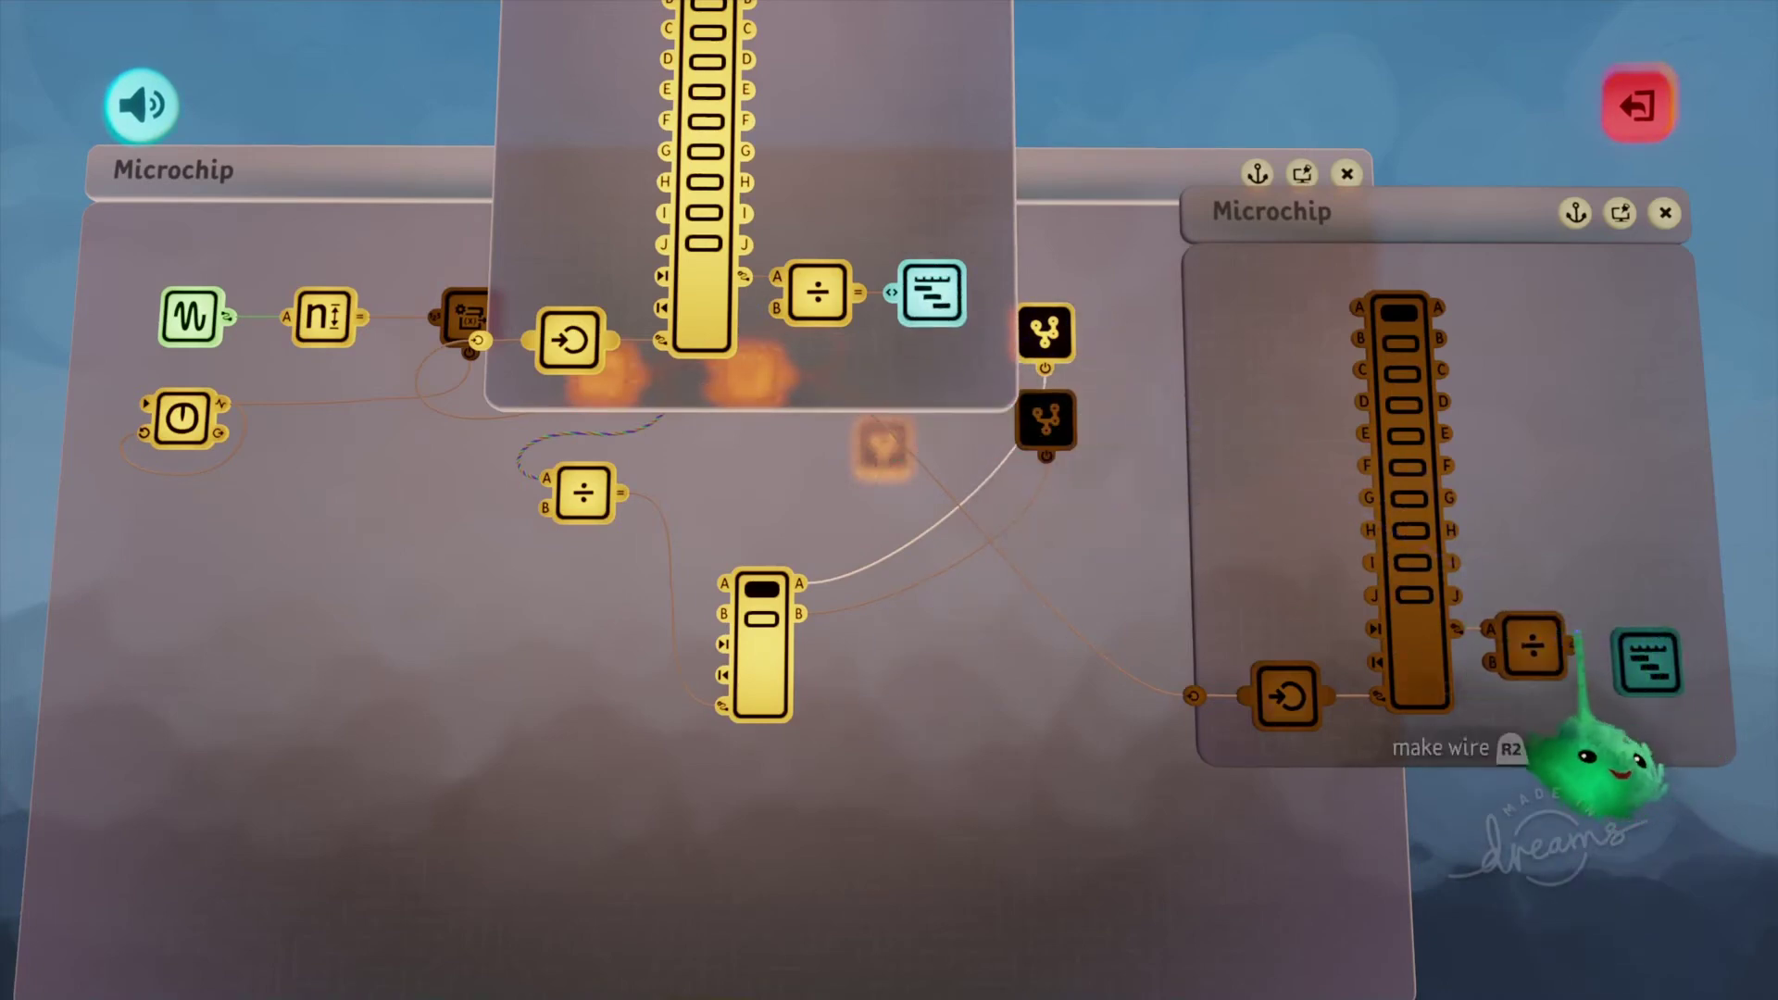
click(1656, 668)
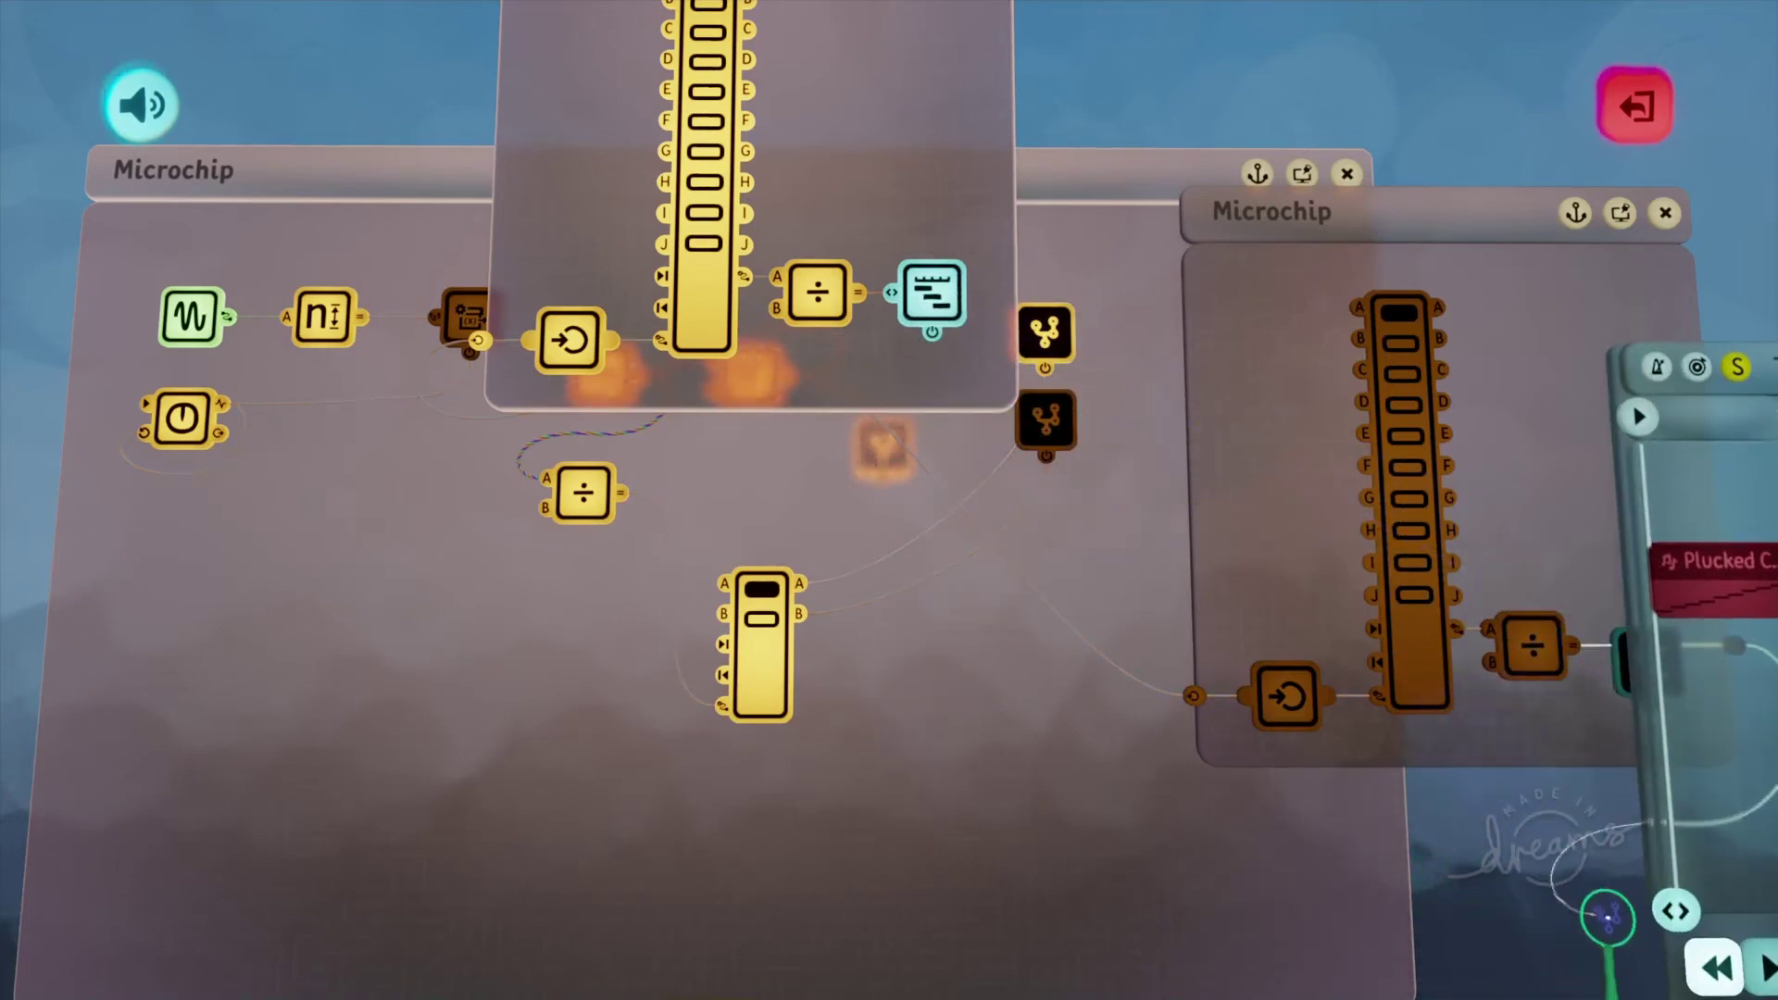
Step: Play the scene to test both Microchips with their bass Timelines, stop it and close the lower Timeline
scroll(1748, 739, down, 5)
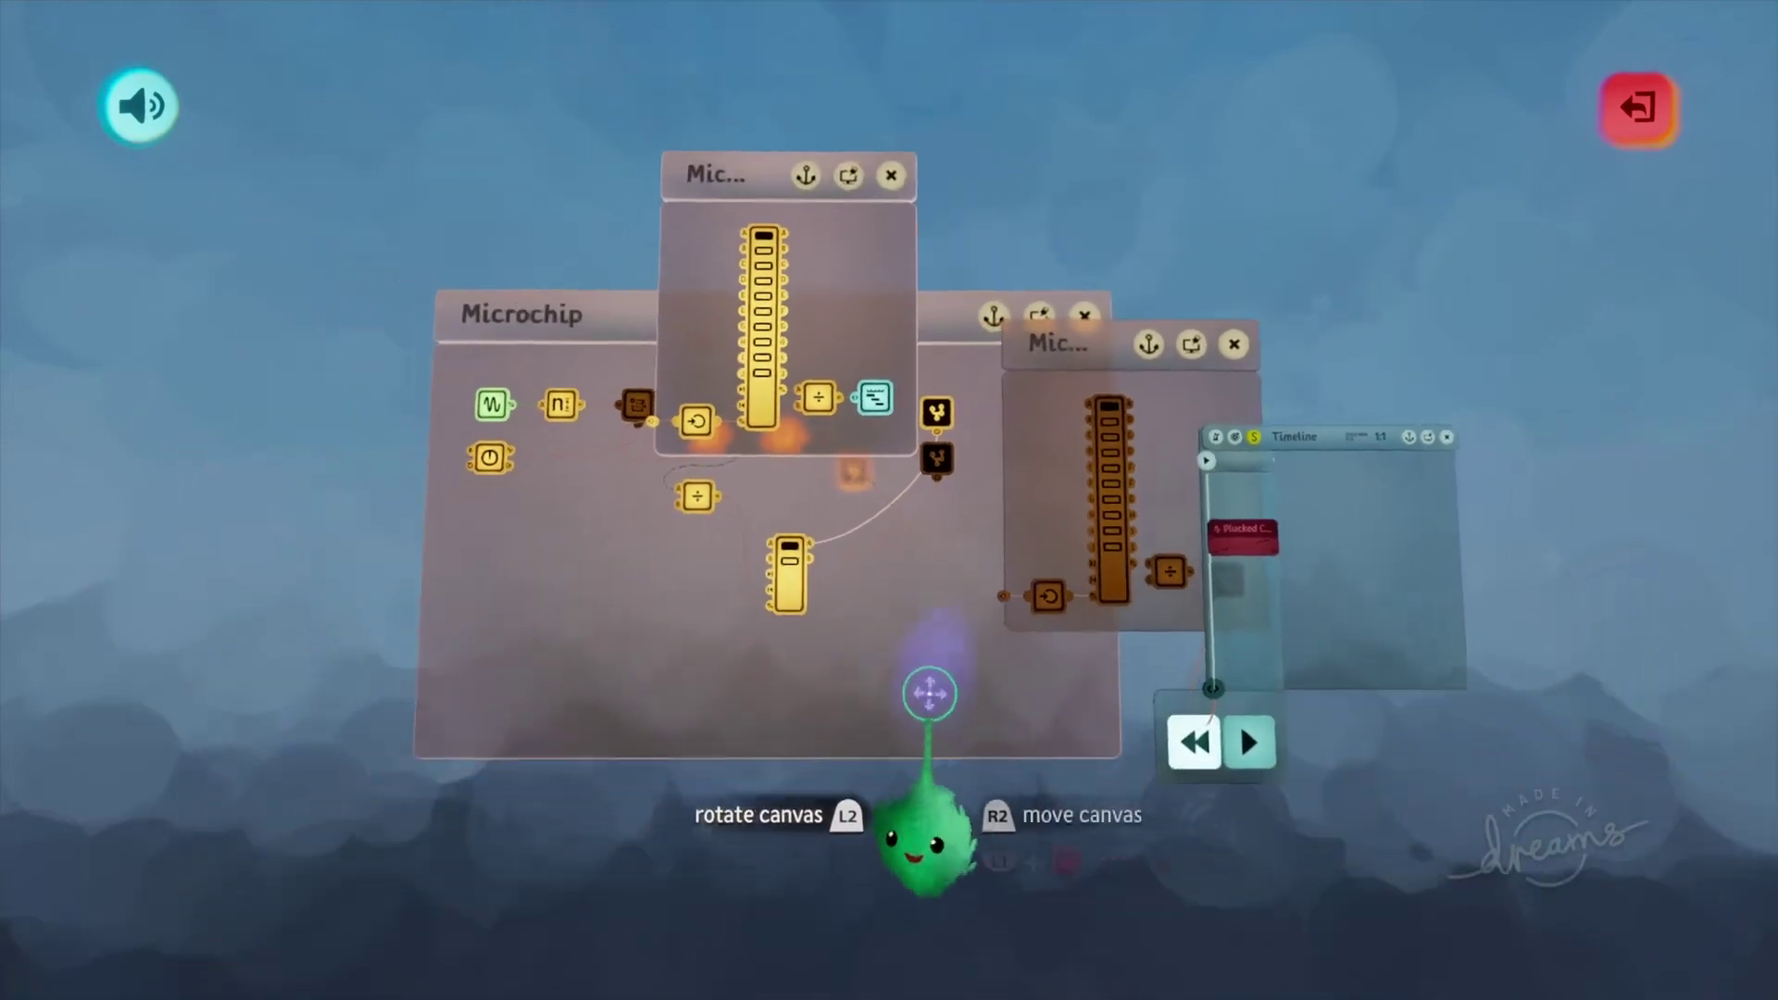
key(Right)
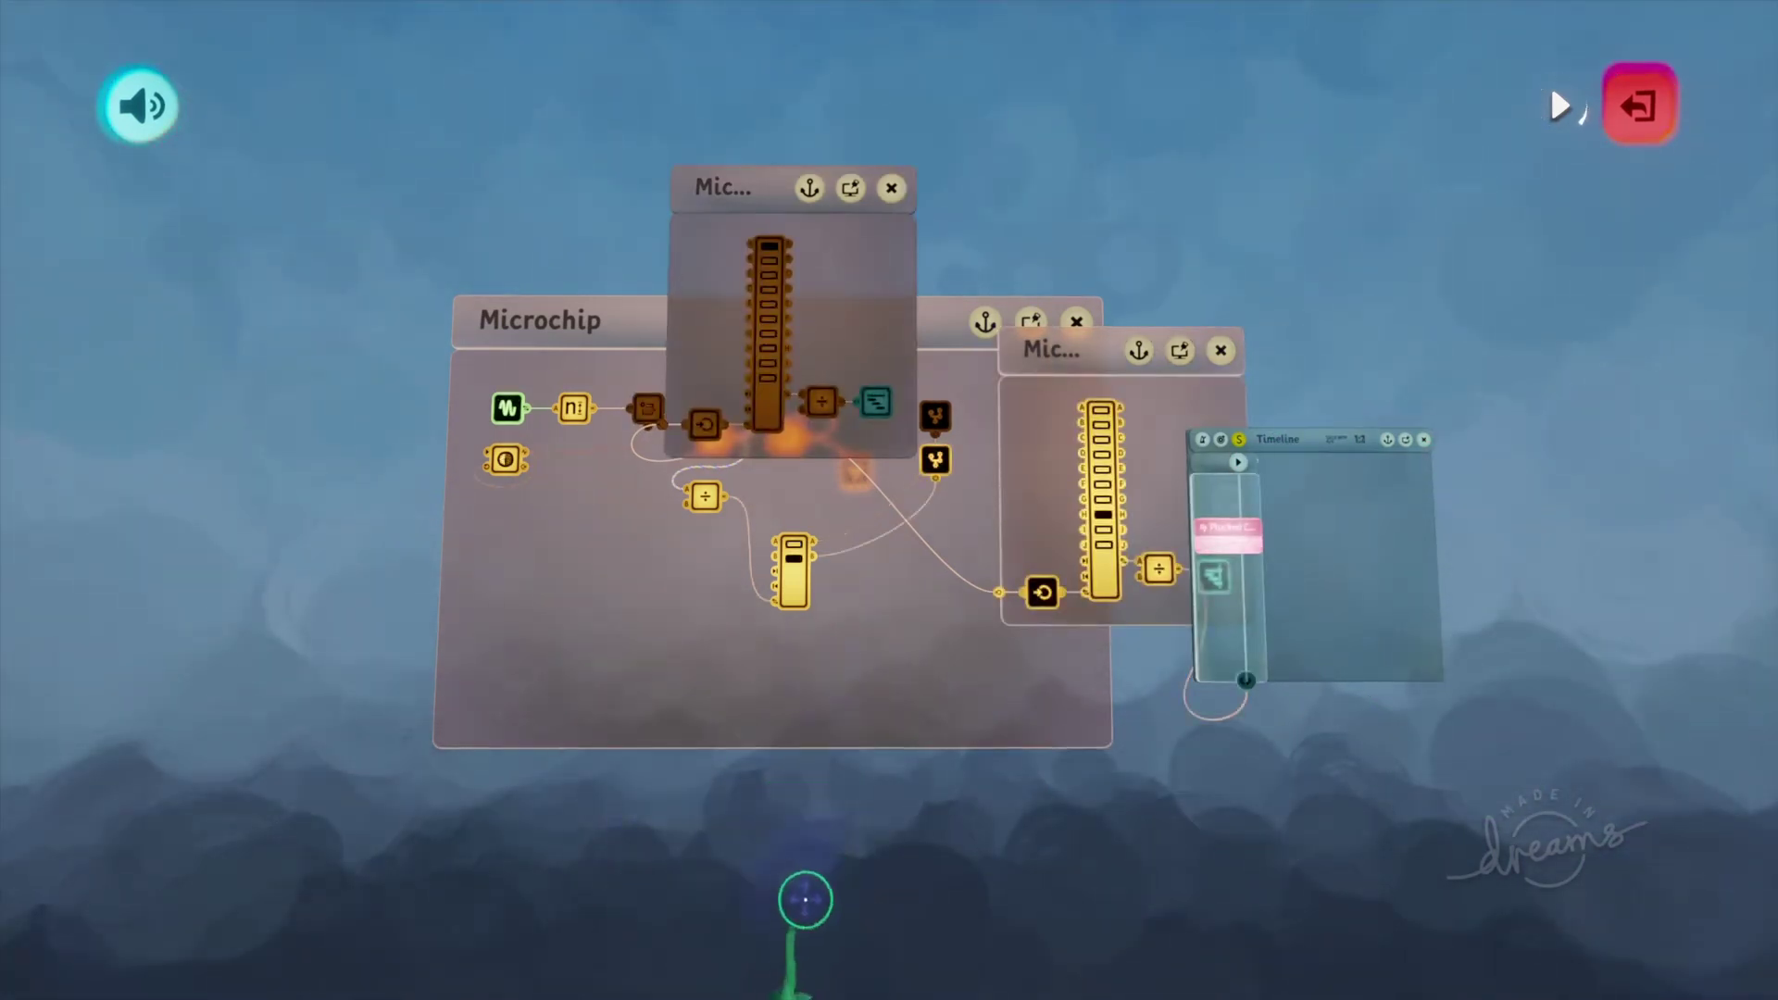
key(space)
key(Escape)
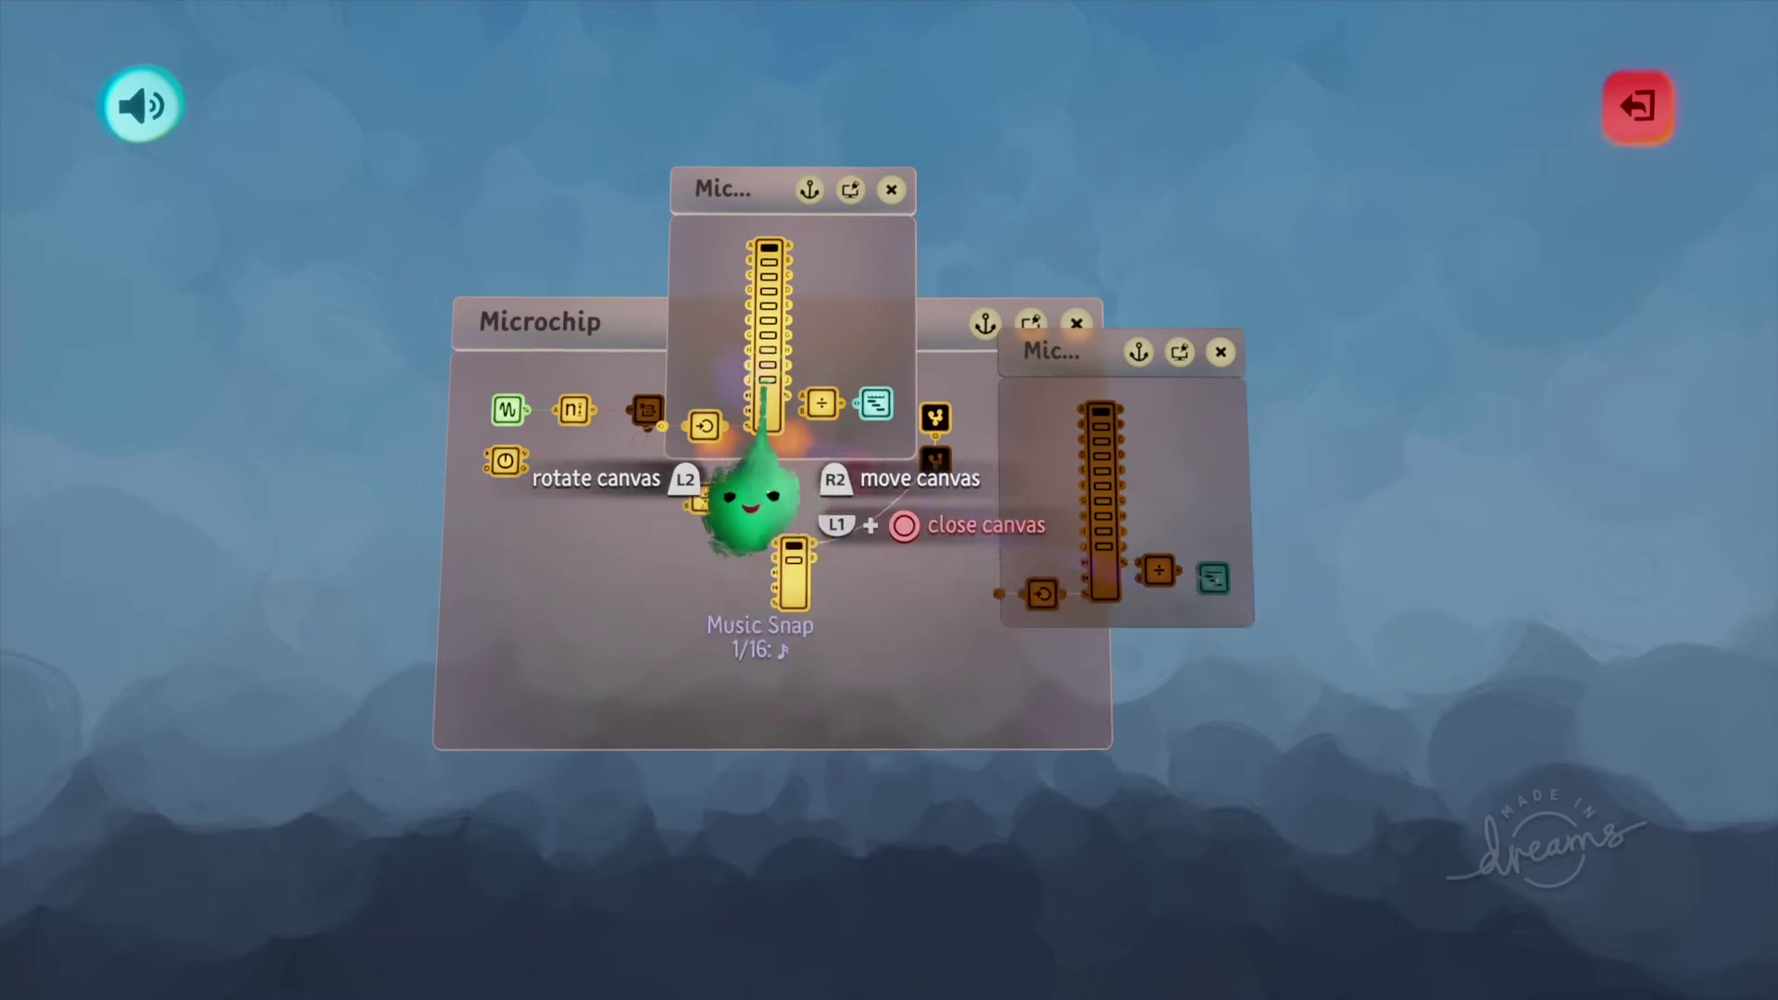
Step: Close the upper Microchip and open the bass clip's note canvas inside the lower Microchip's Timeline
scroll(806, 398, up, 2)
key(Escape)
scroll(1242, 713, up, 4)
middle_drag(1243, 714, 1095, 712)
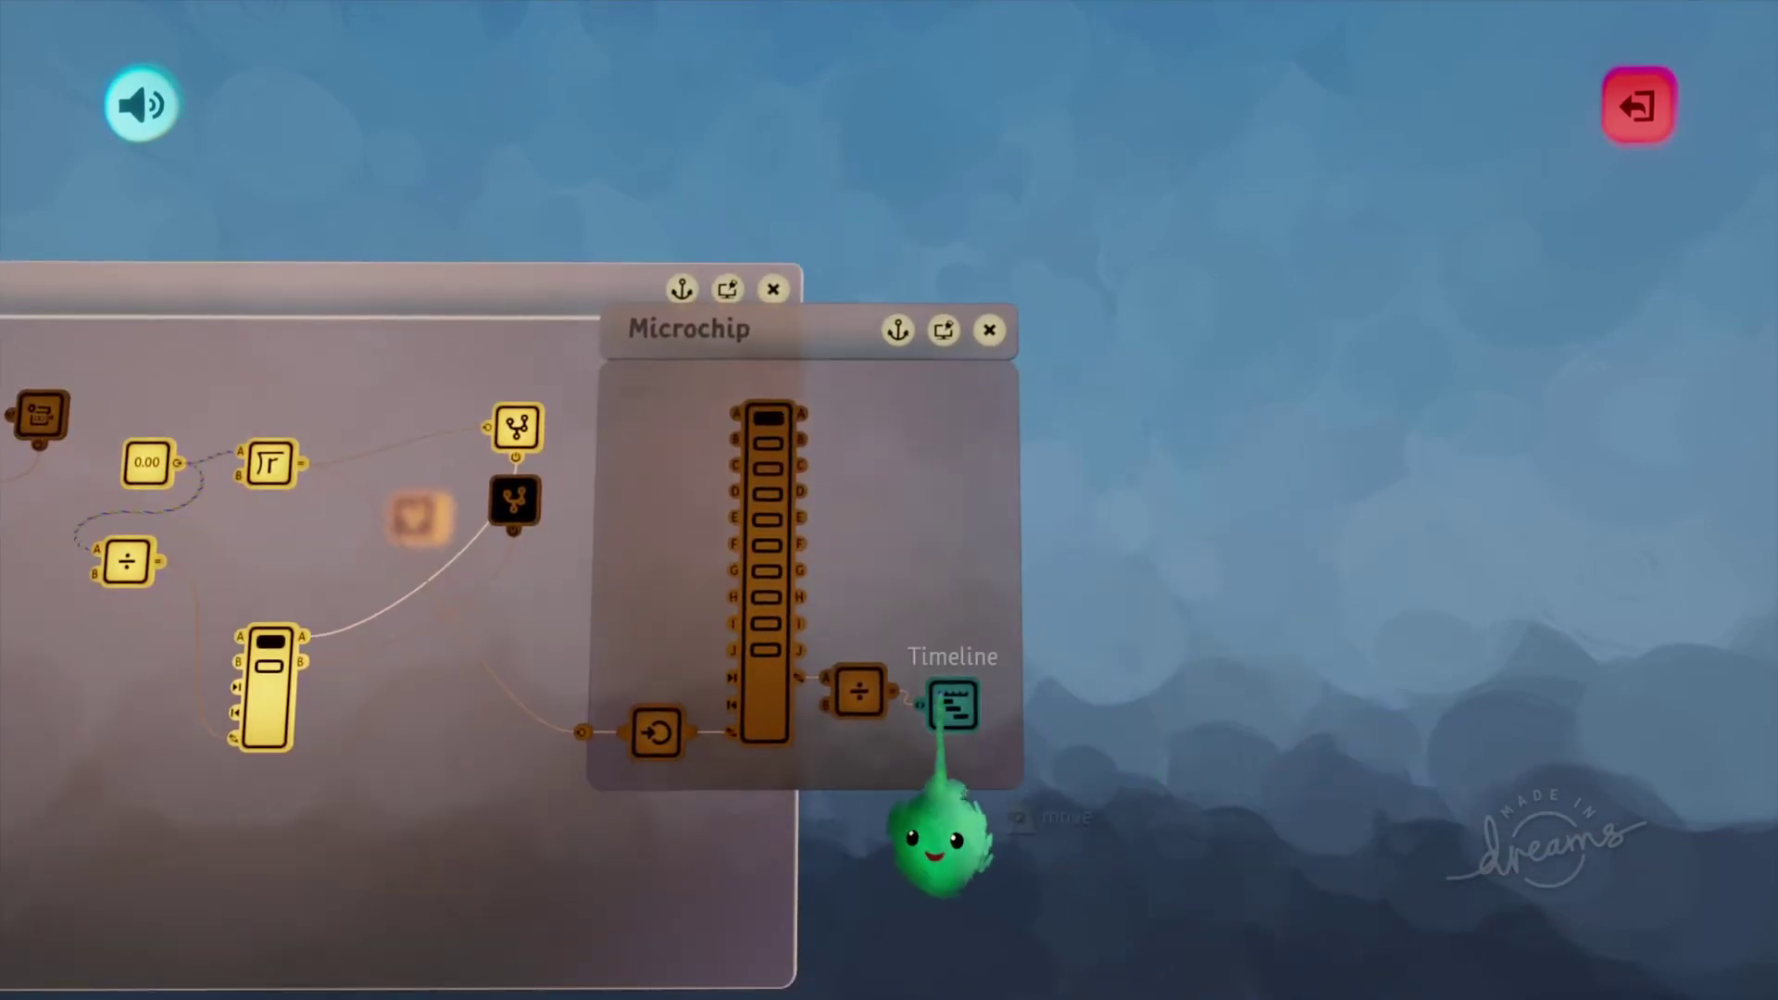
click(945, 610)
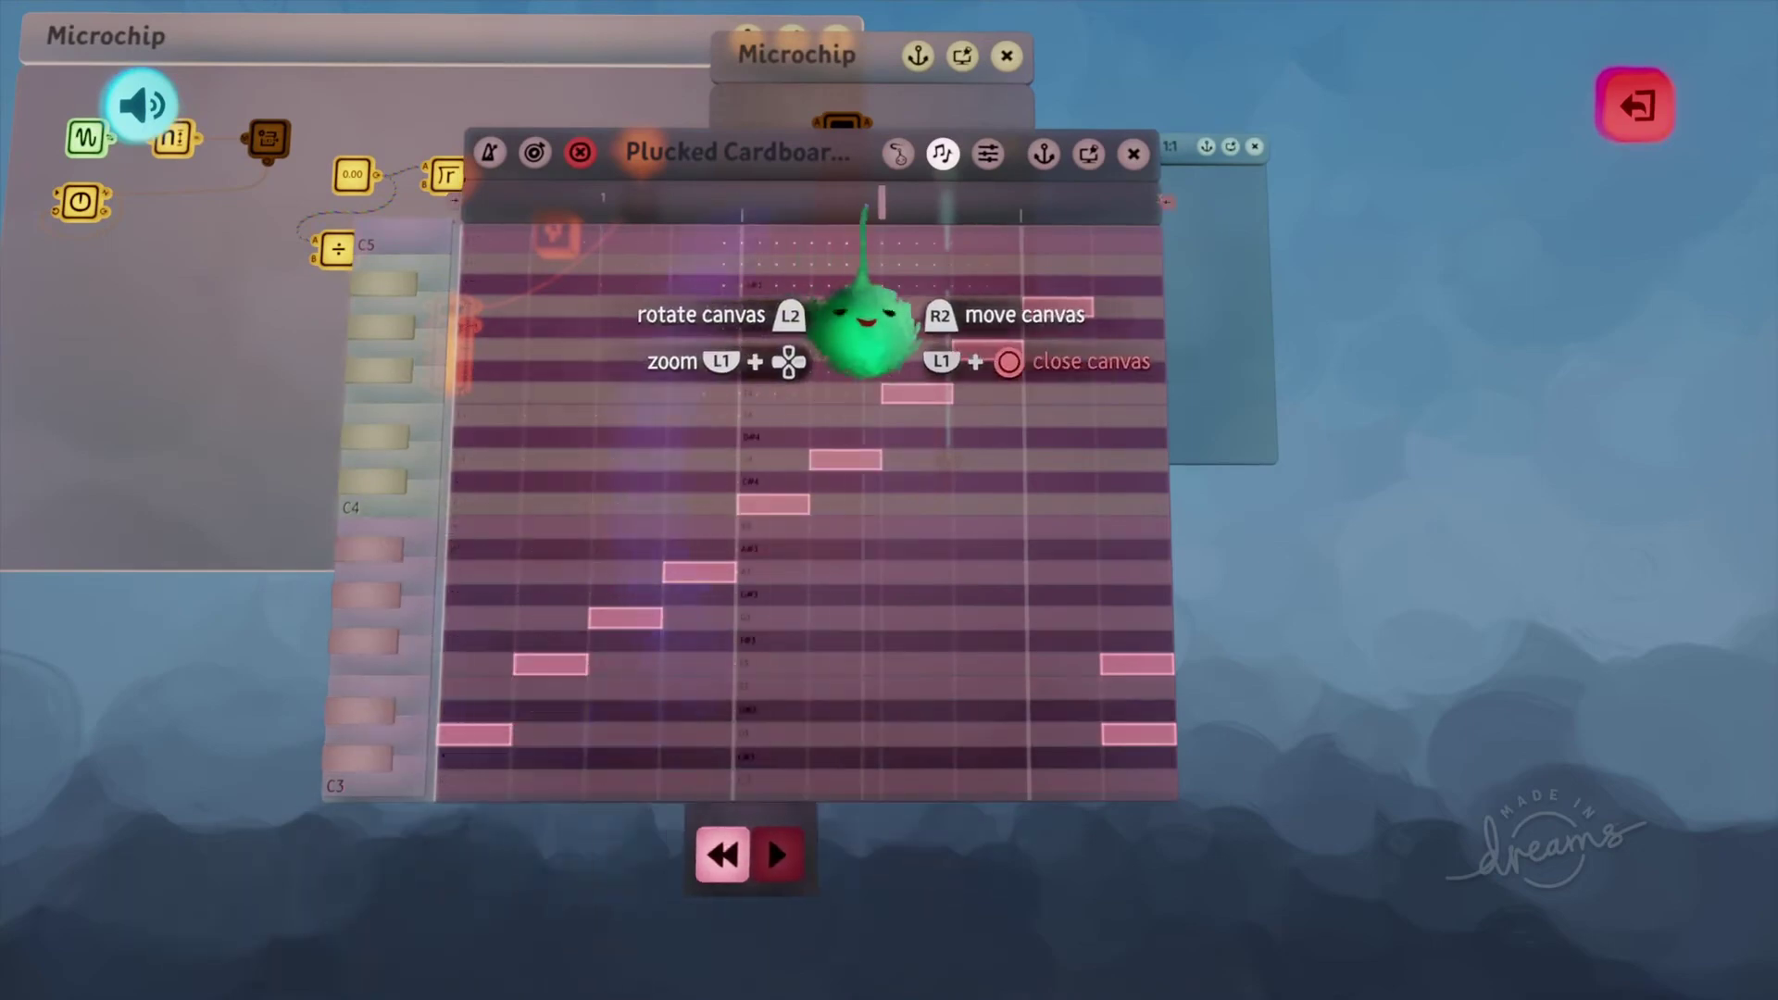
Step: Open the Plucked Cardboard Bass sound's settings and lower its coarse Pitch Shift to about -11
click(827, 264)
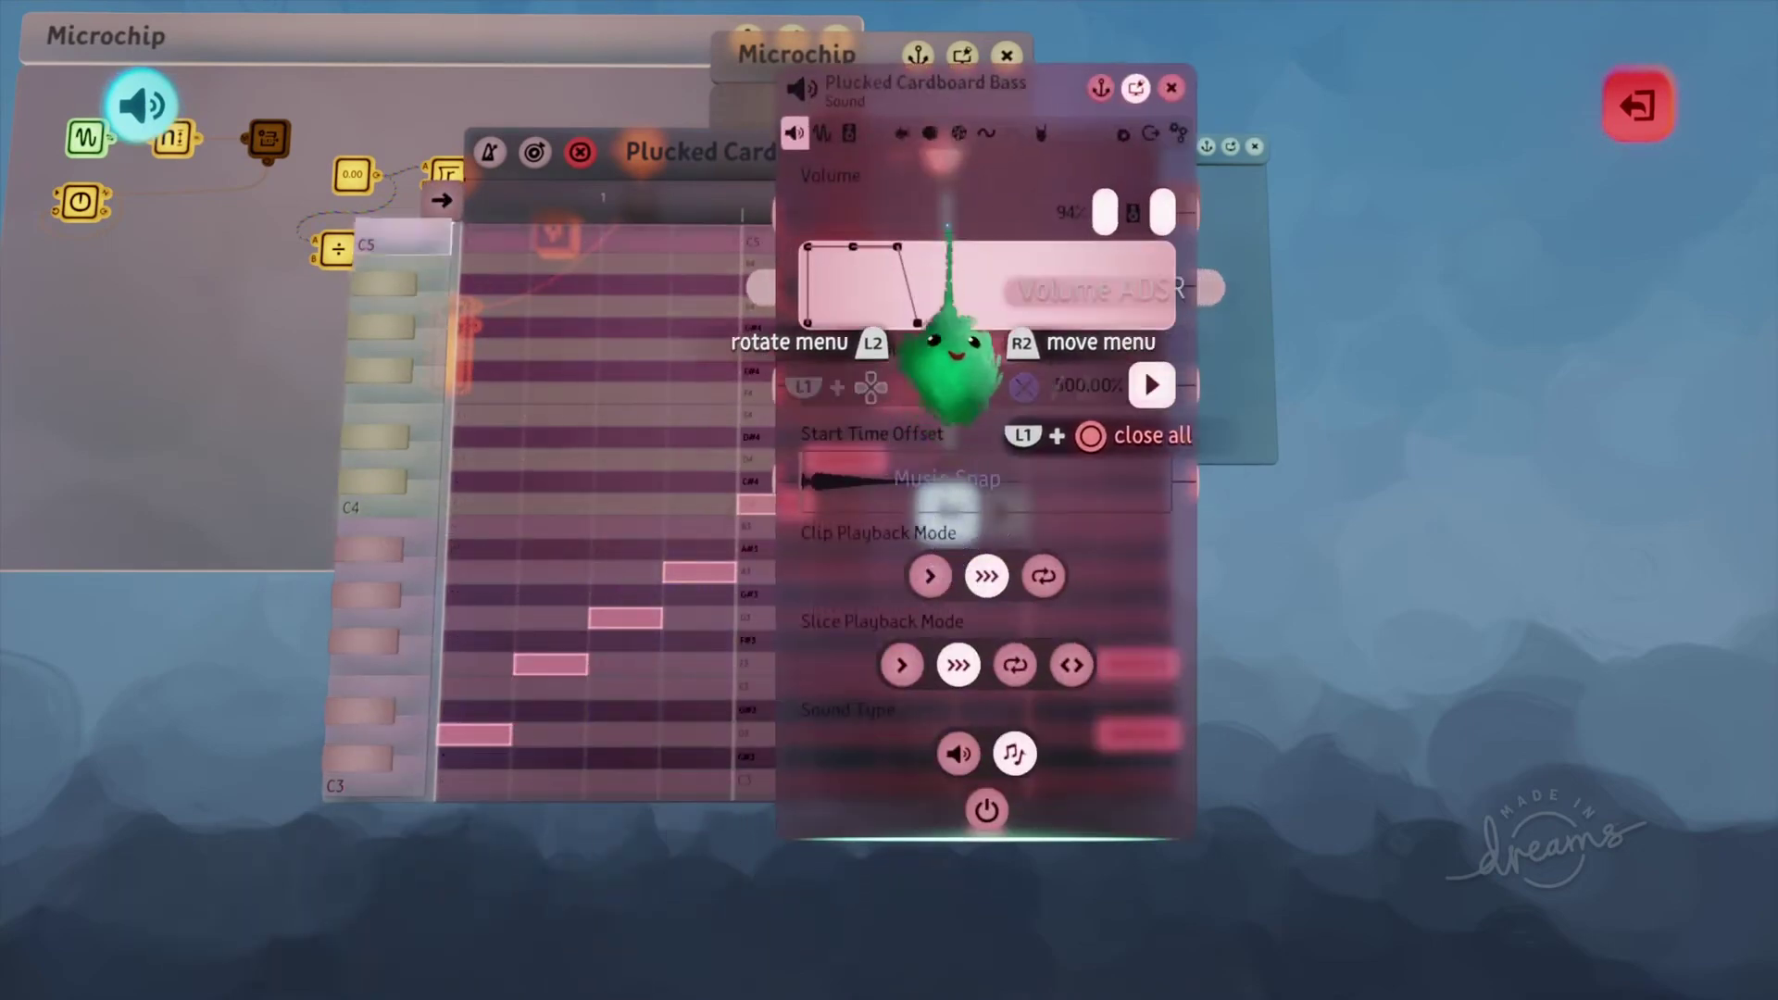
click(848, 133)
click(903, 132)
click(930, 133)
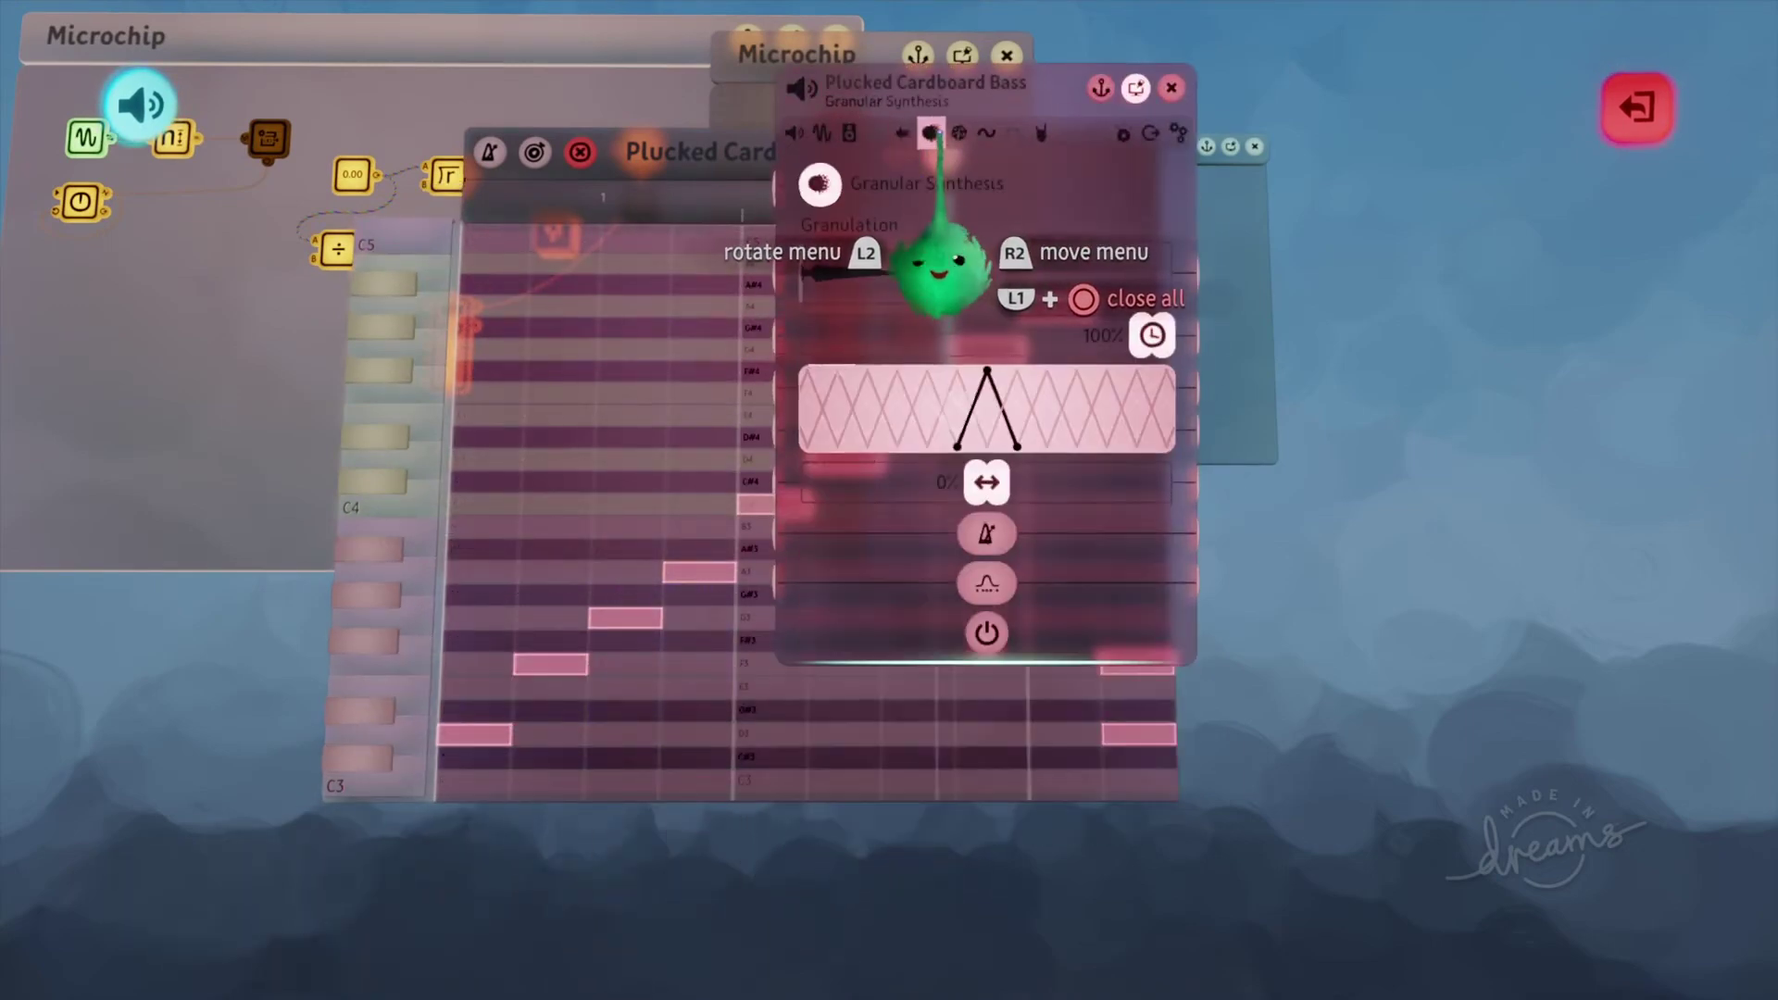
click(848, 132)
click(902, 133)
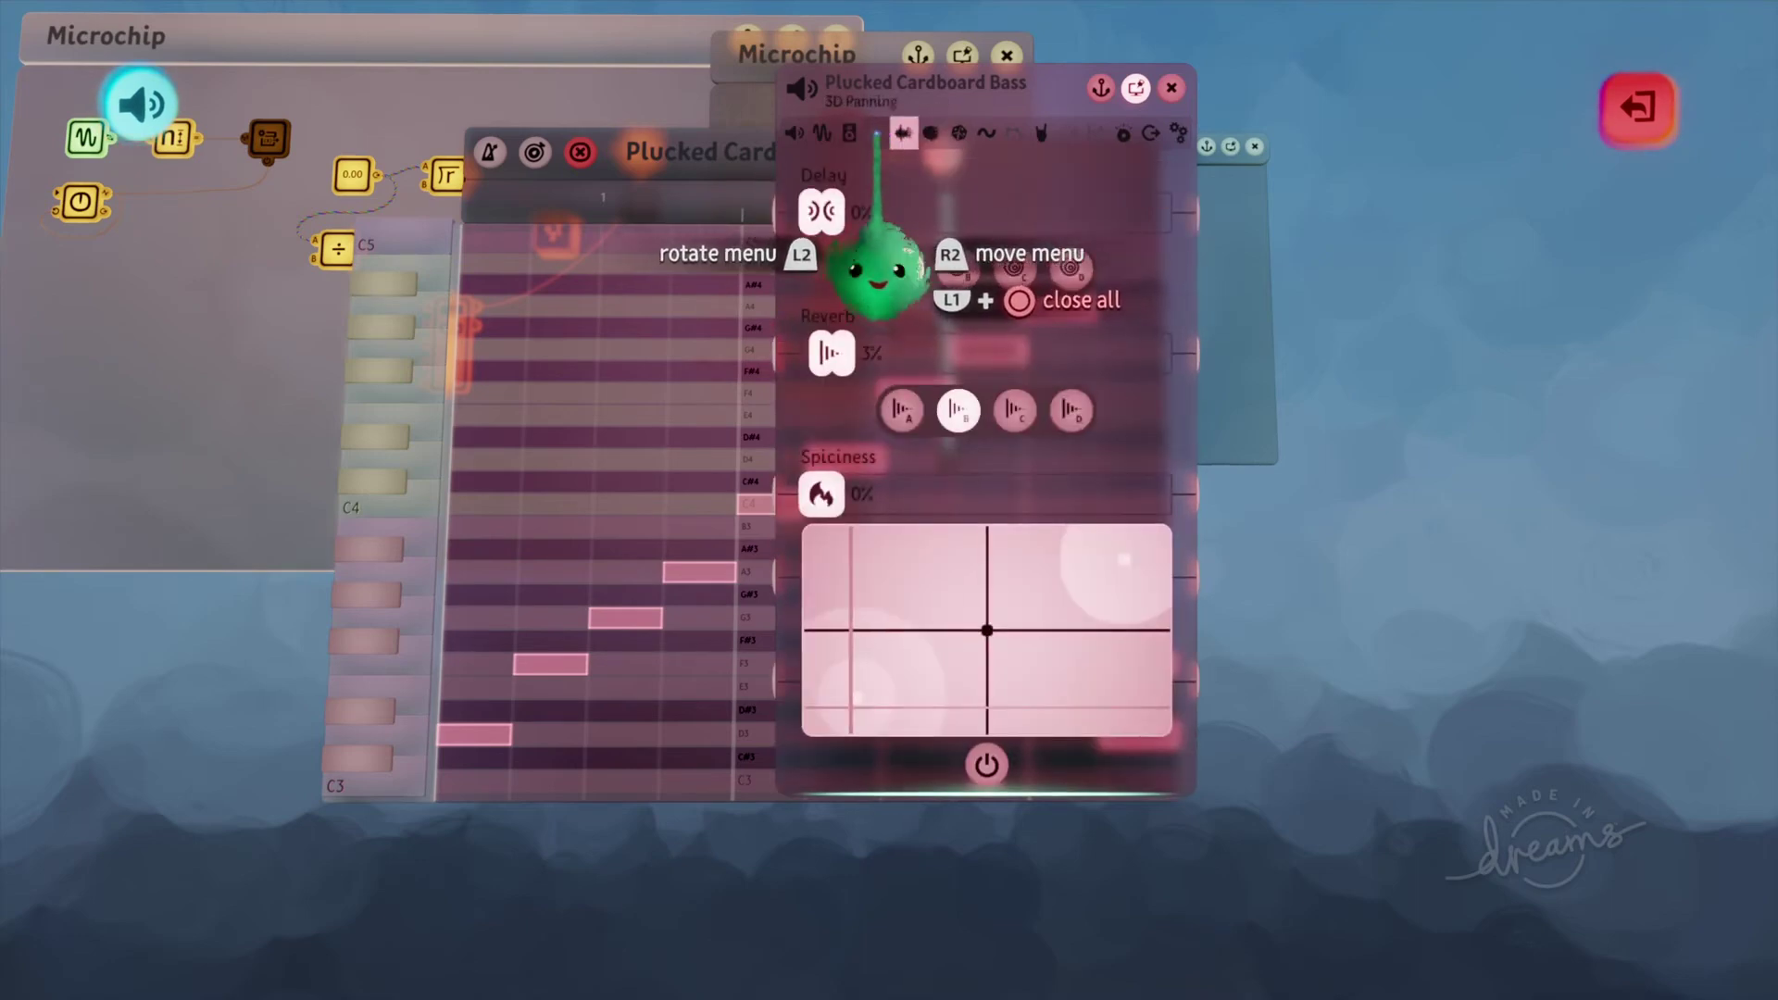
click(876, 134)
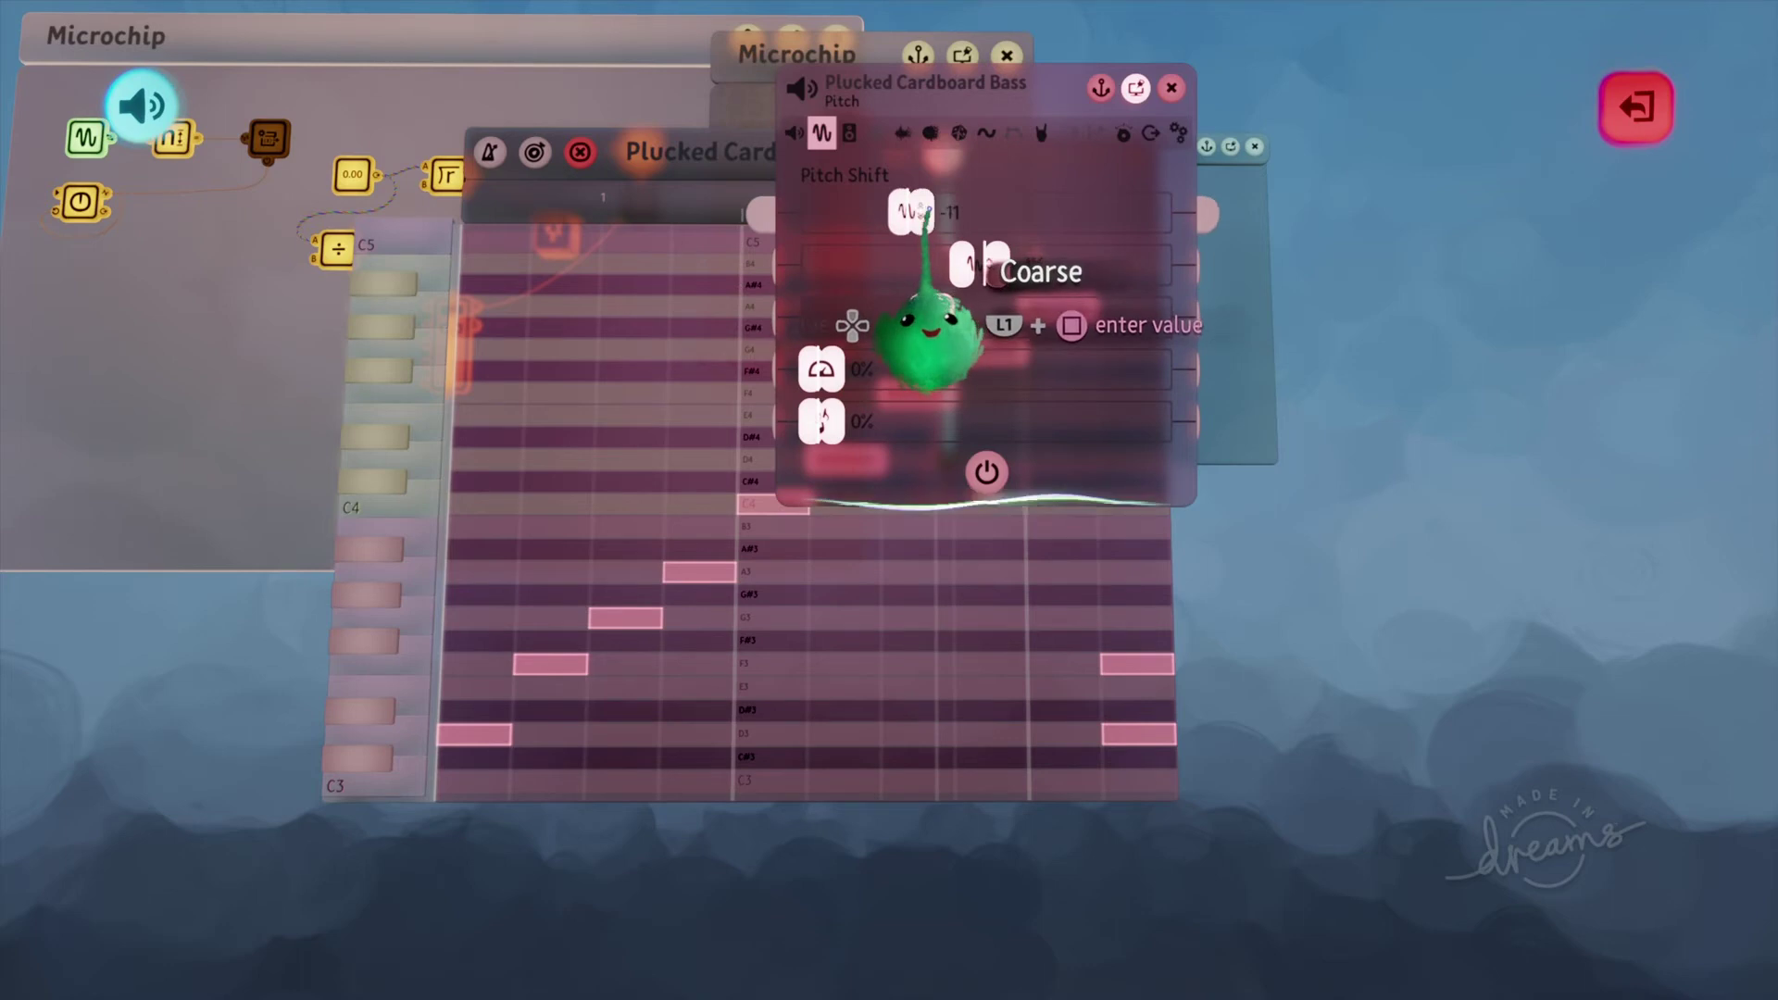
key(Escape)
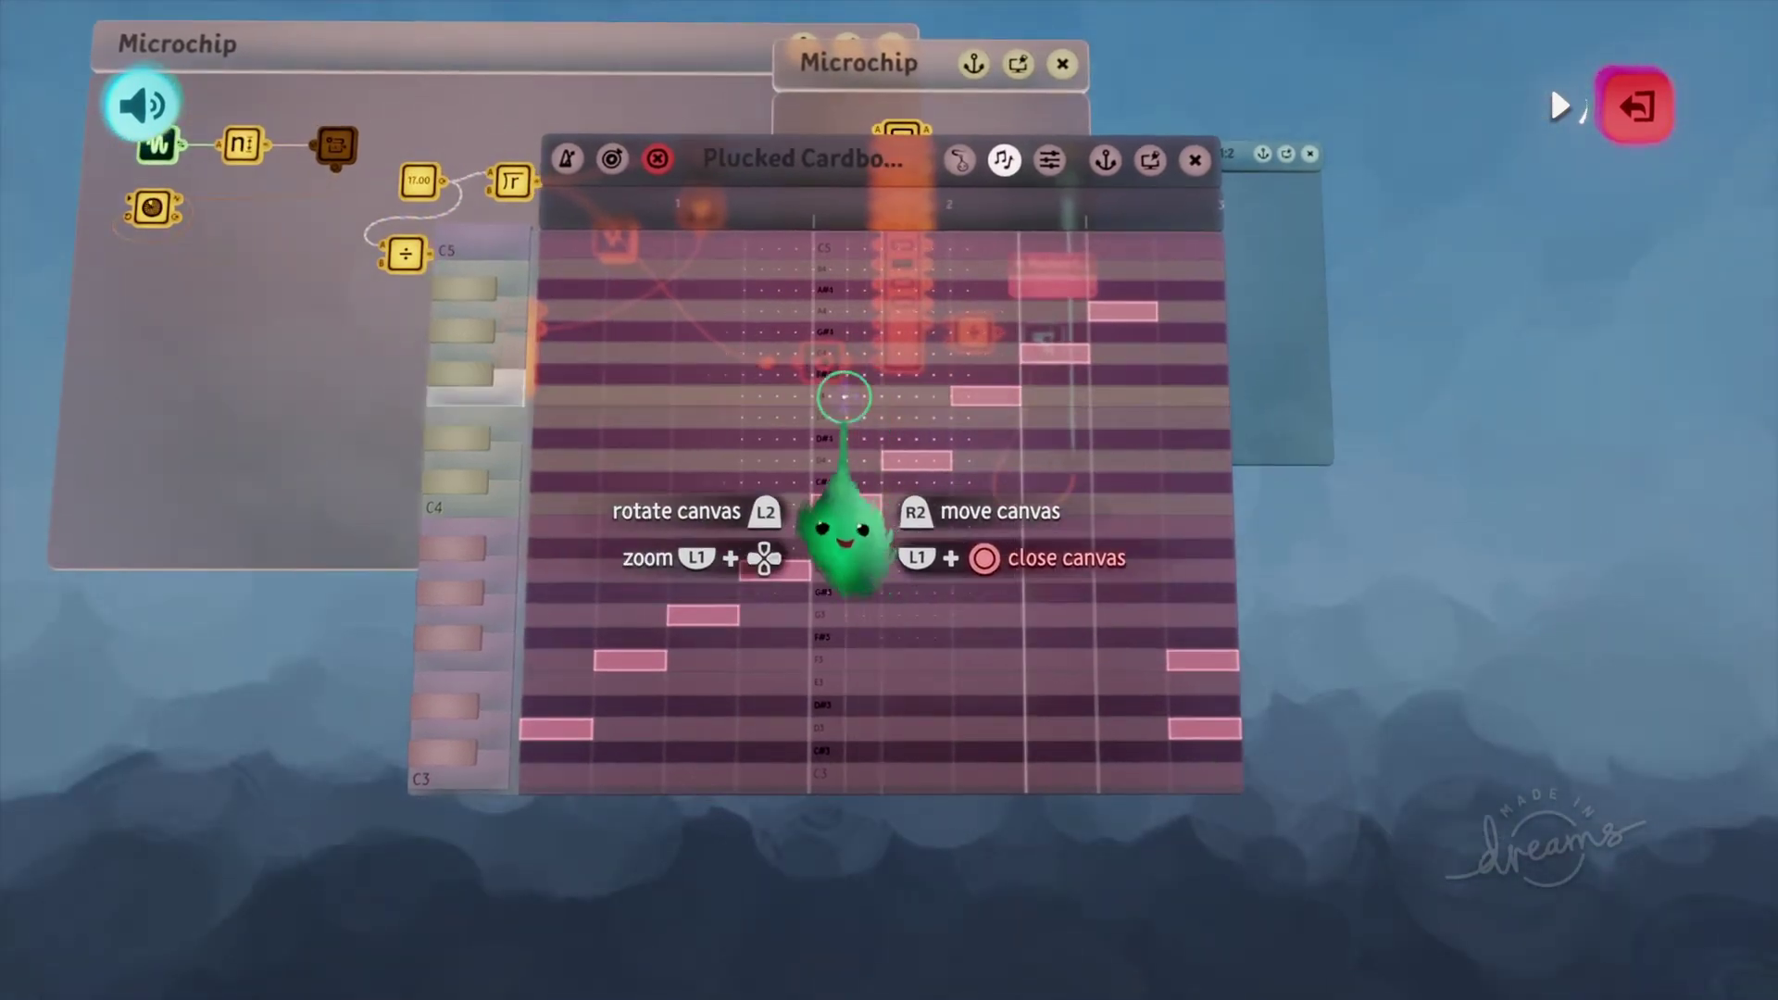
Step: Close the bass note canvas, the Timeline and the lower Microchip
key(Escape)
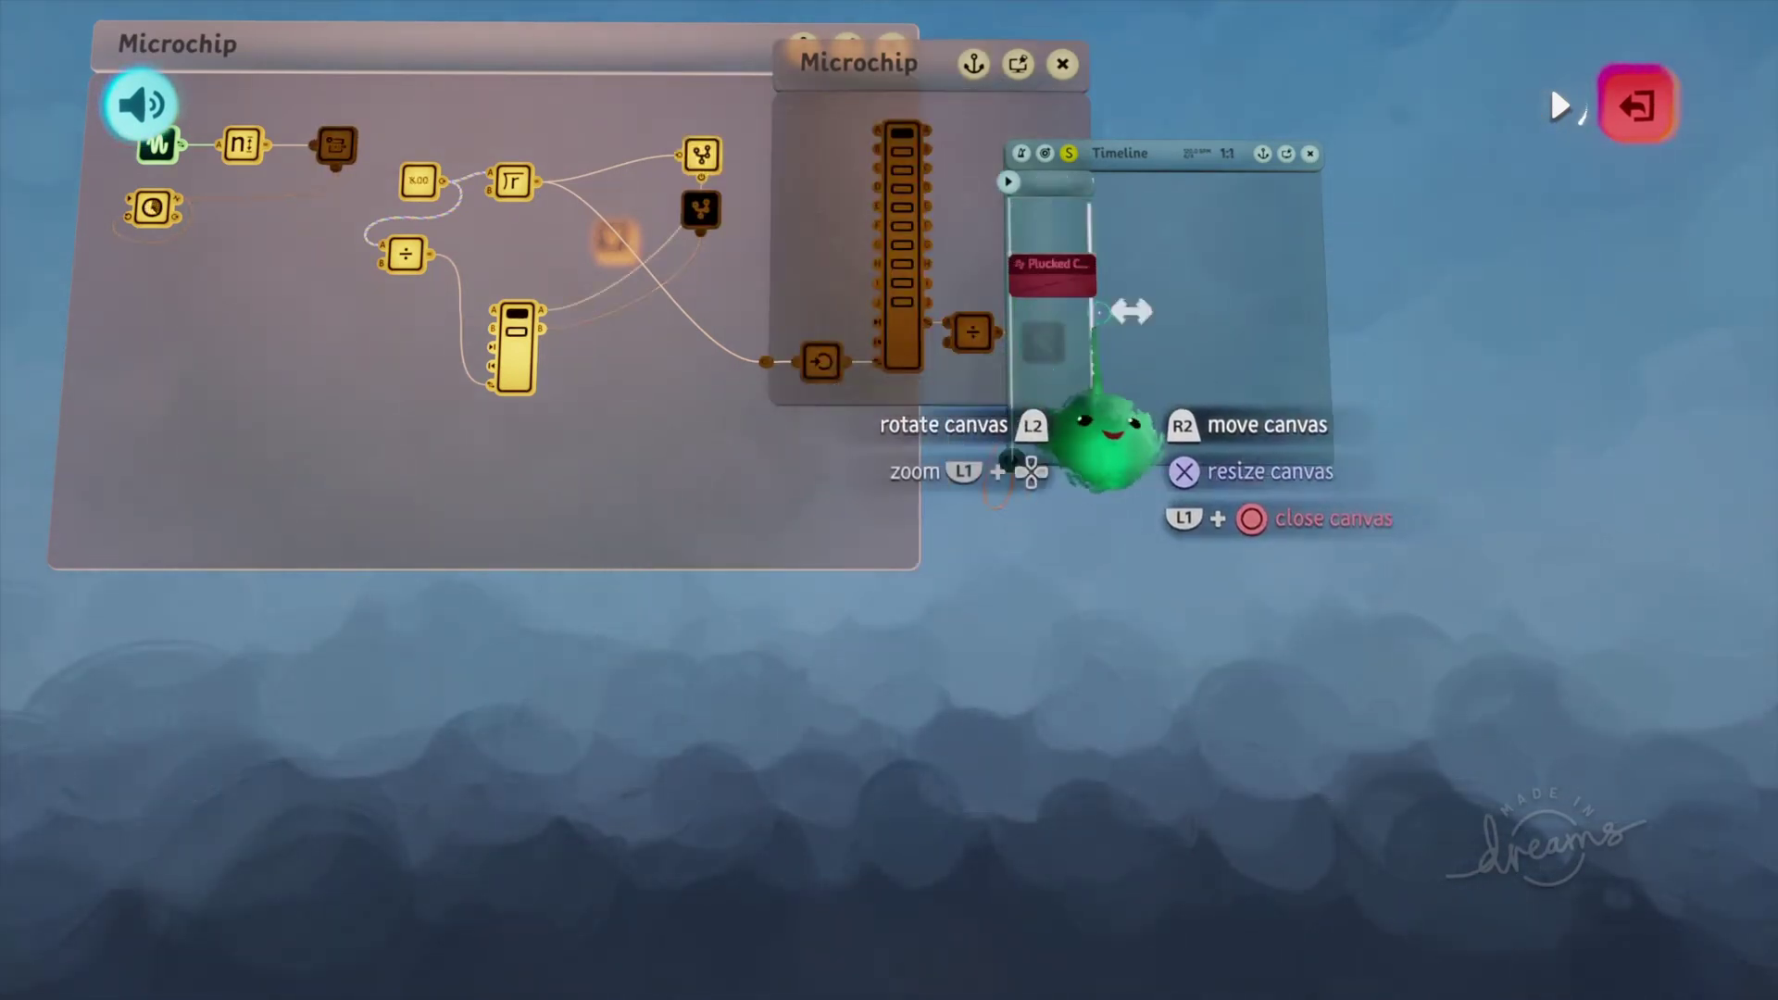
drag(1157, 350, 1084, 401)
key(Escape)
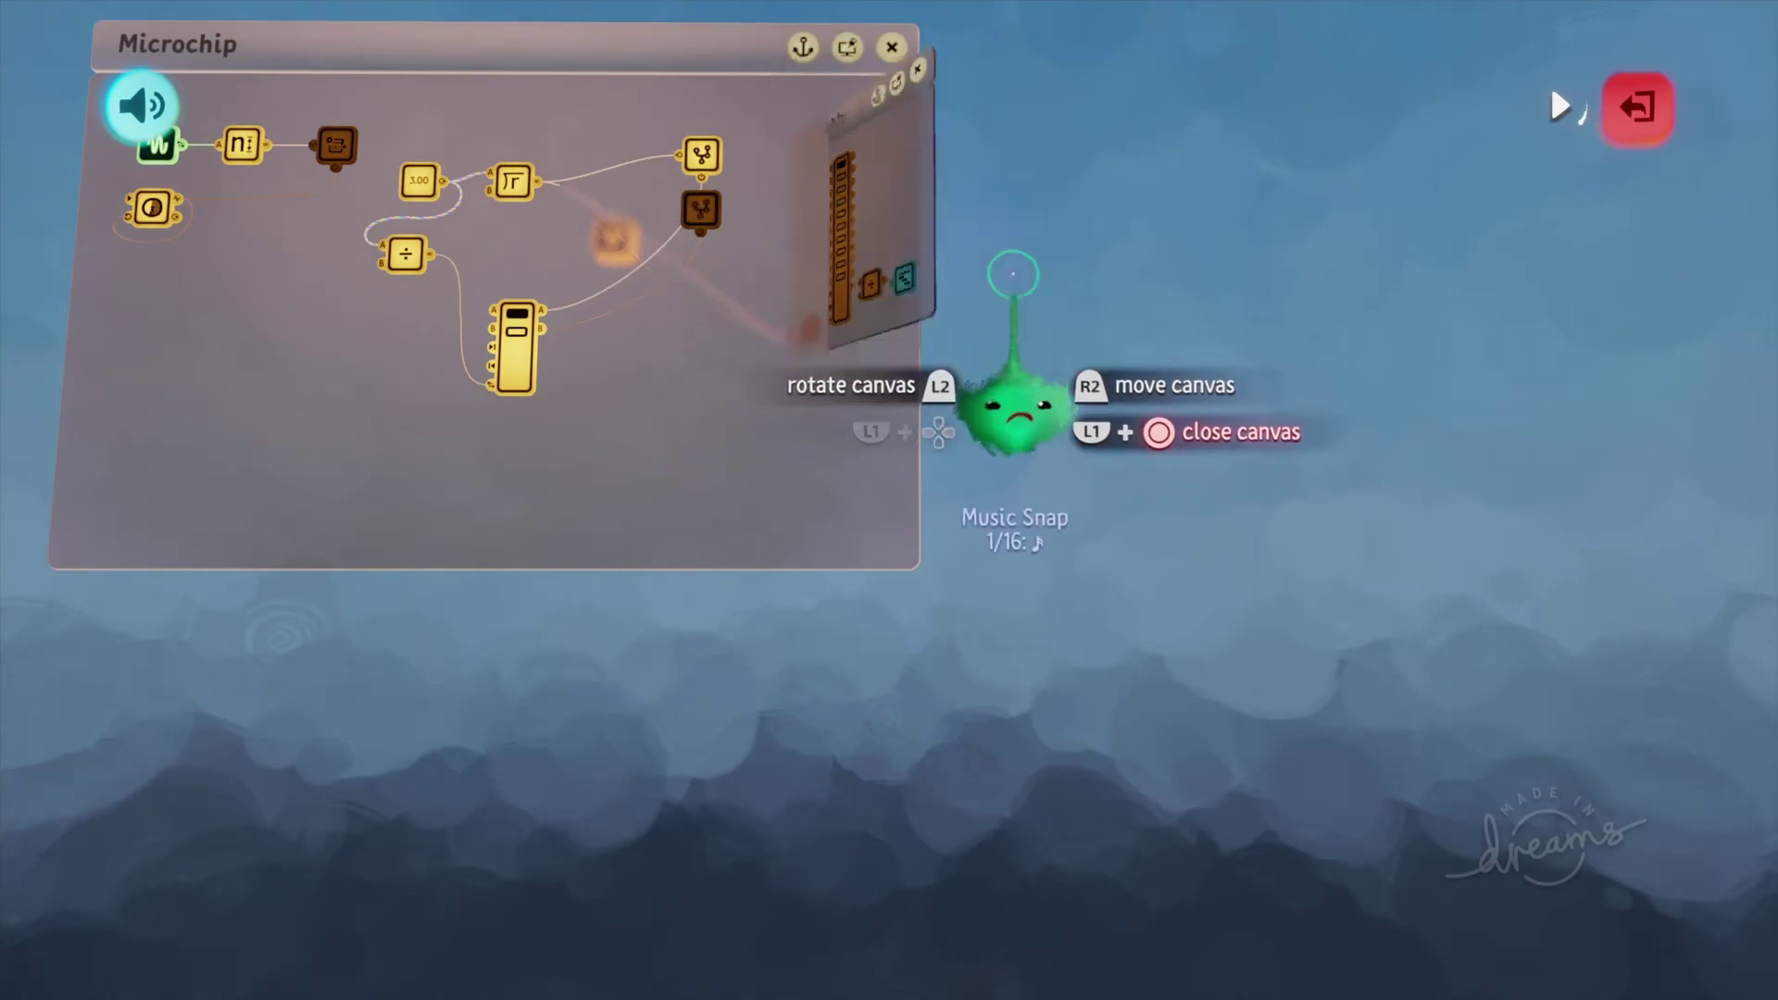
drag(716, 378, 972, 278)
key(Delete)
drag(866, 417, 833, 448)
key(ctrl+z)
Step: Remove the wire from the Timer to the Note Variable Modifier's power and move the Timer lower on the canvas
drag(799, 704, 731, 741)
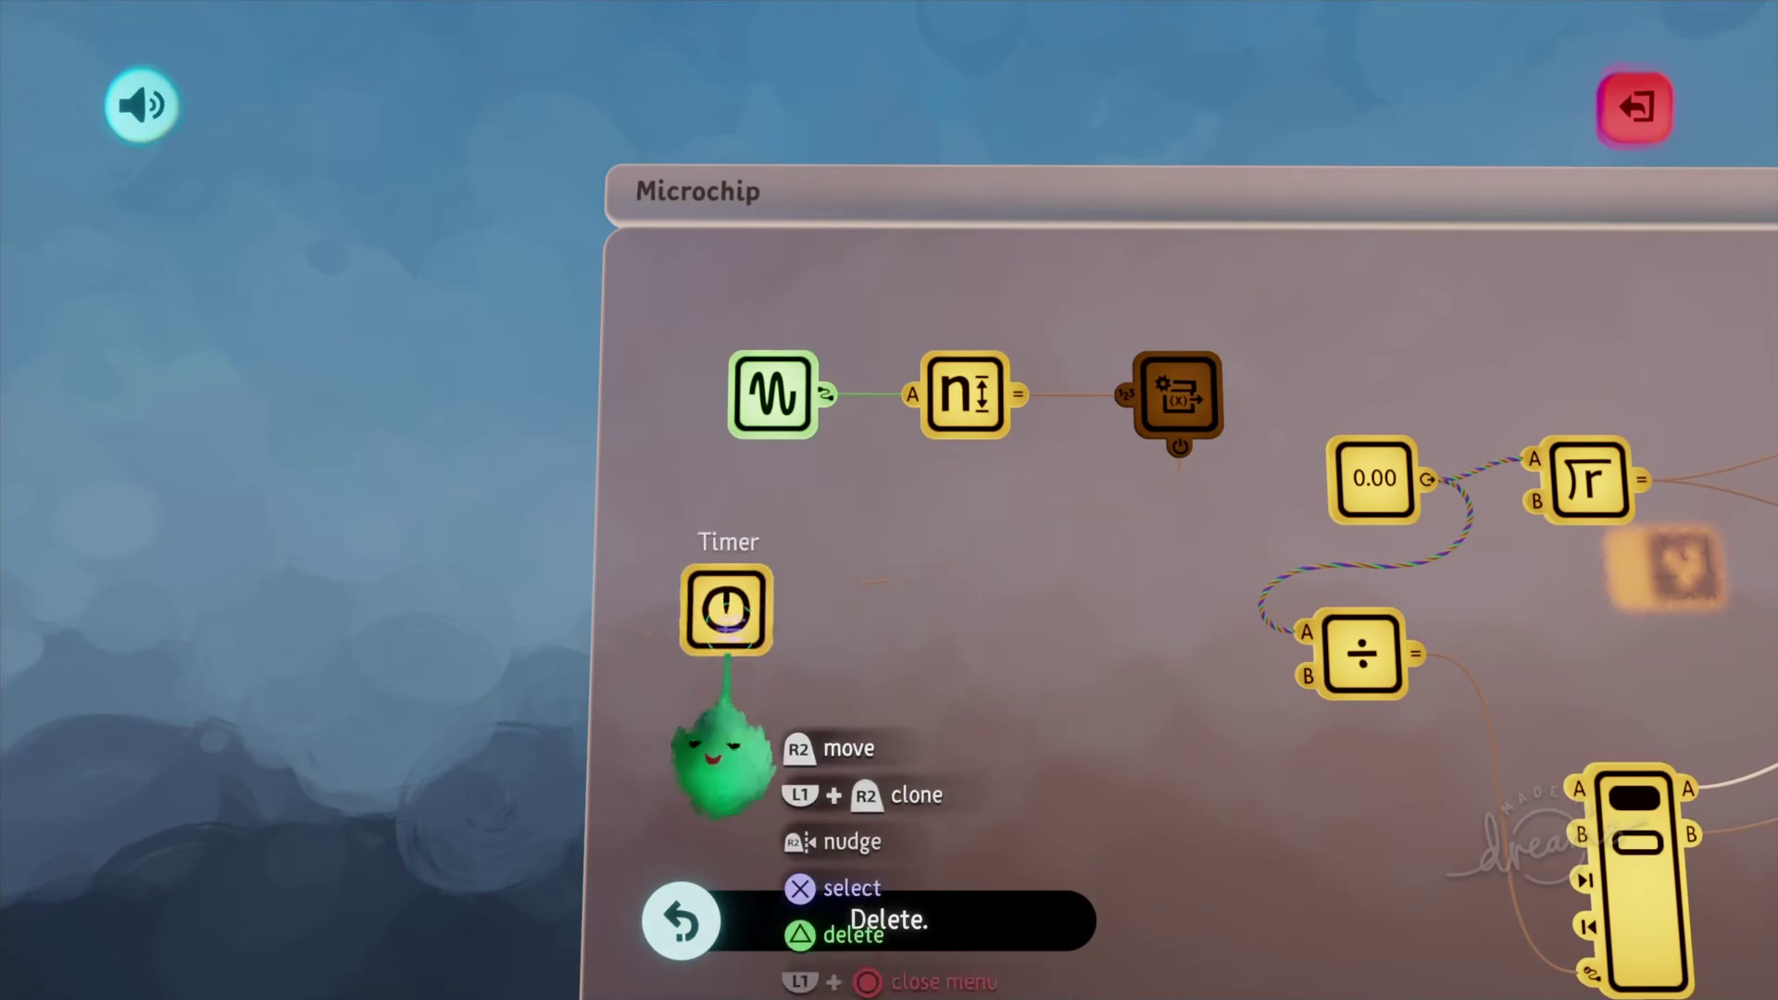
click(727, 630)
key(Escape)
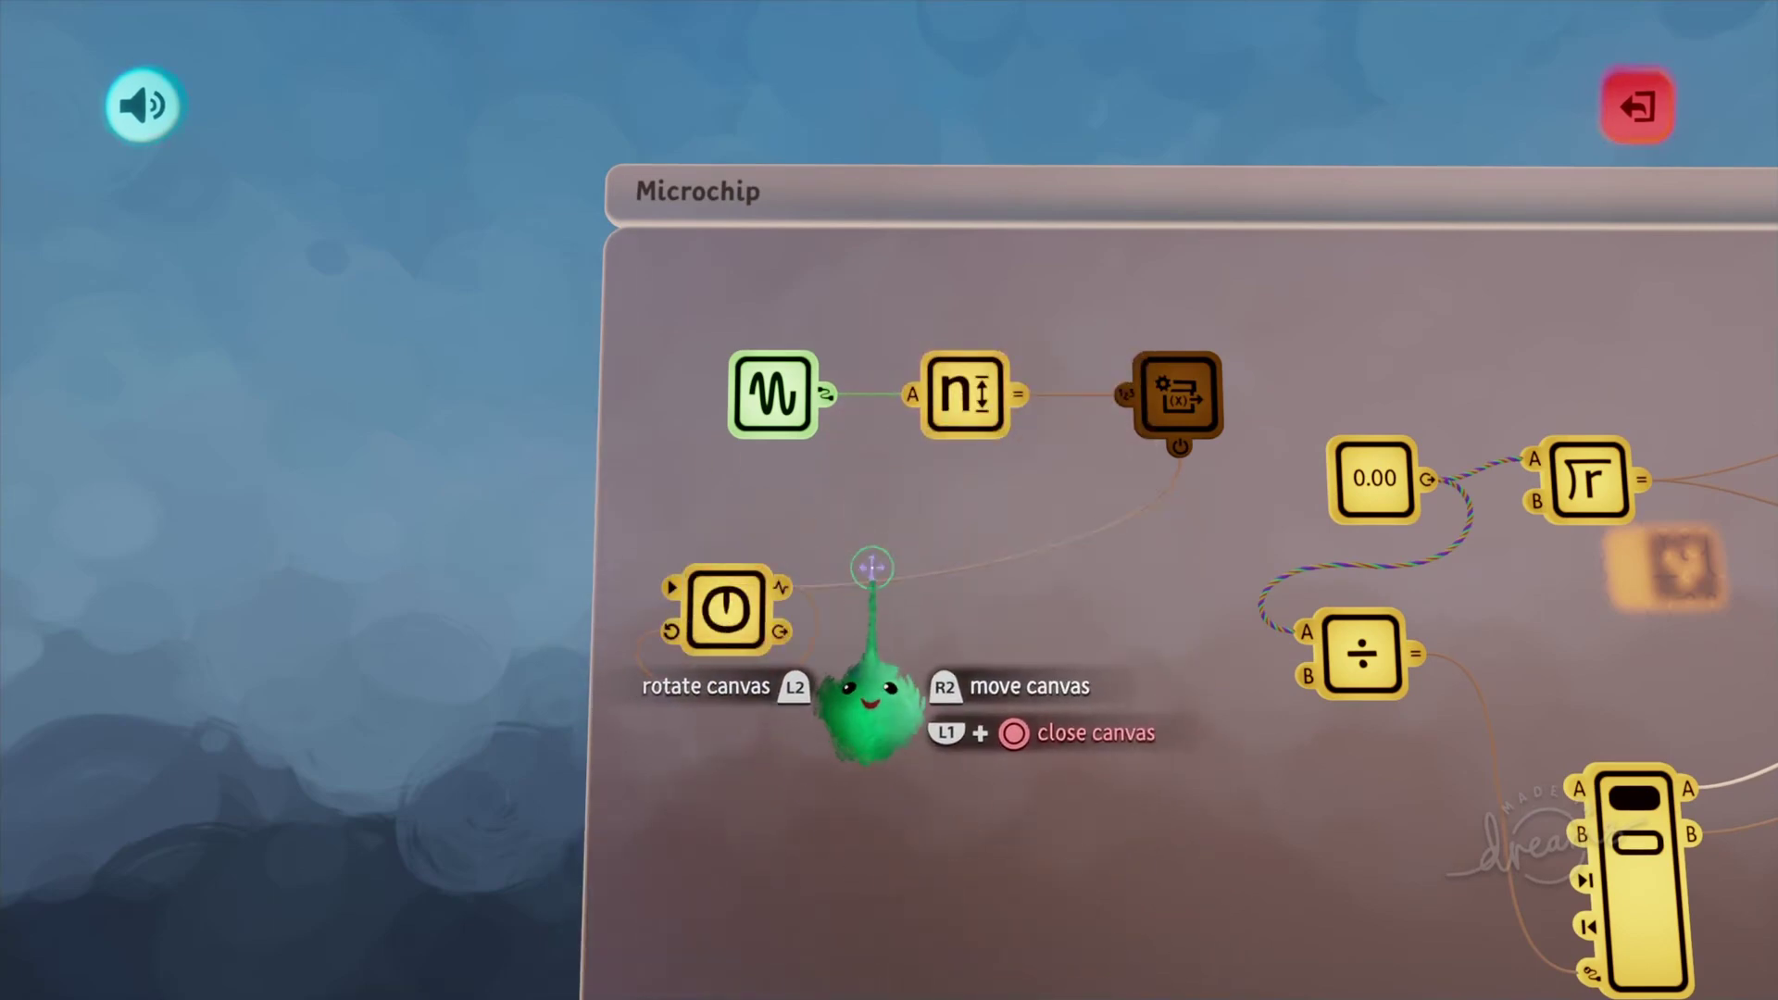
drag(868, 611, 932, 421)
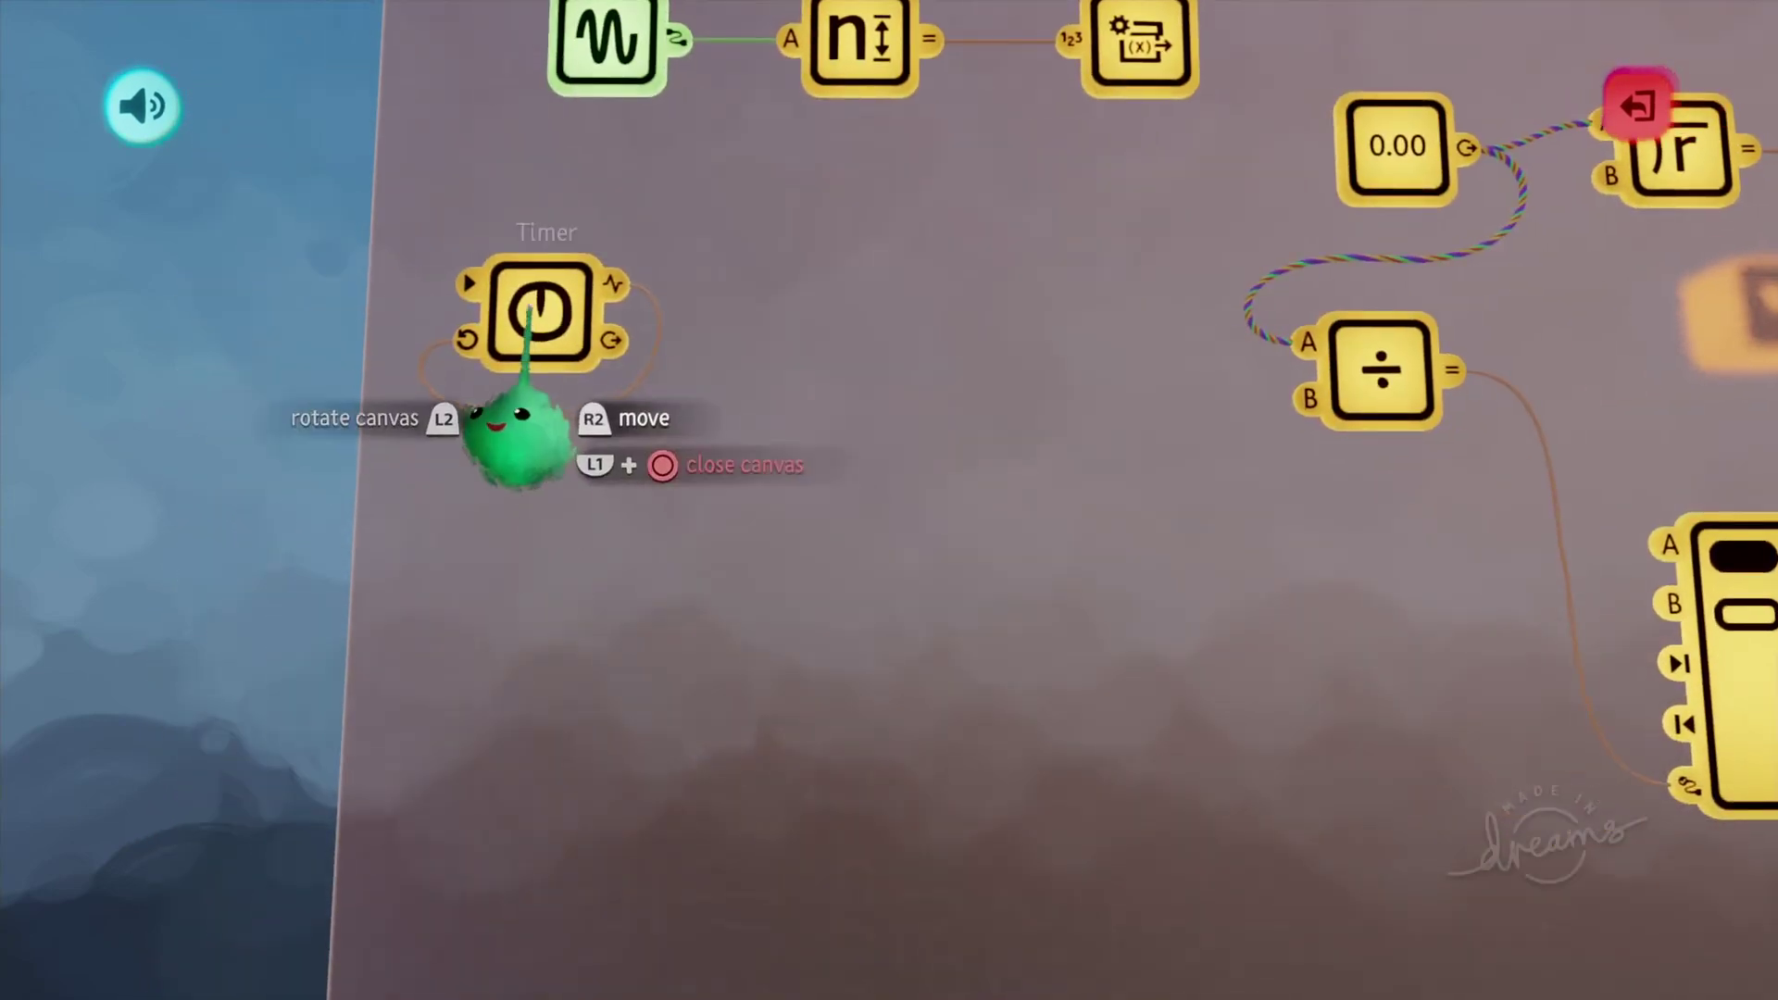
drag(530, 313, 666, 843)
Step: Exit sound mode and place a Counter beside the Timer in the main Microchip
mouse_move(765, 199)
key(Escape)
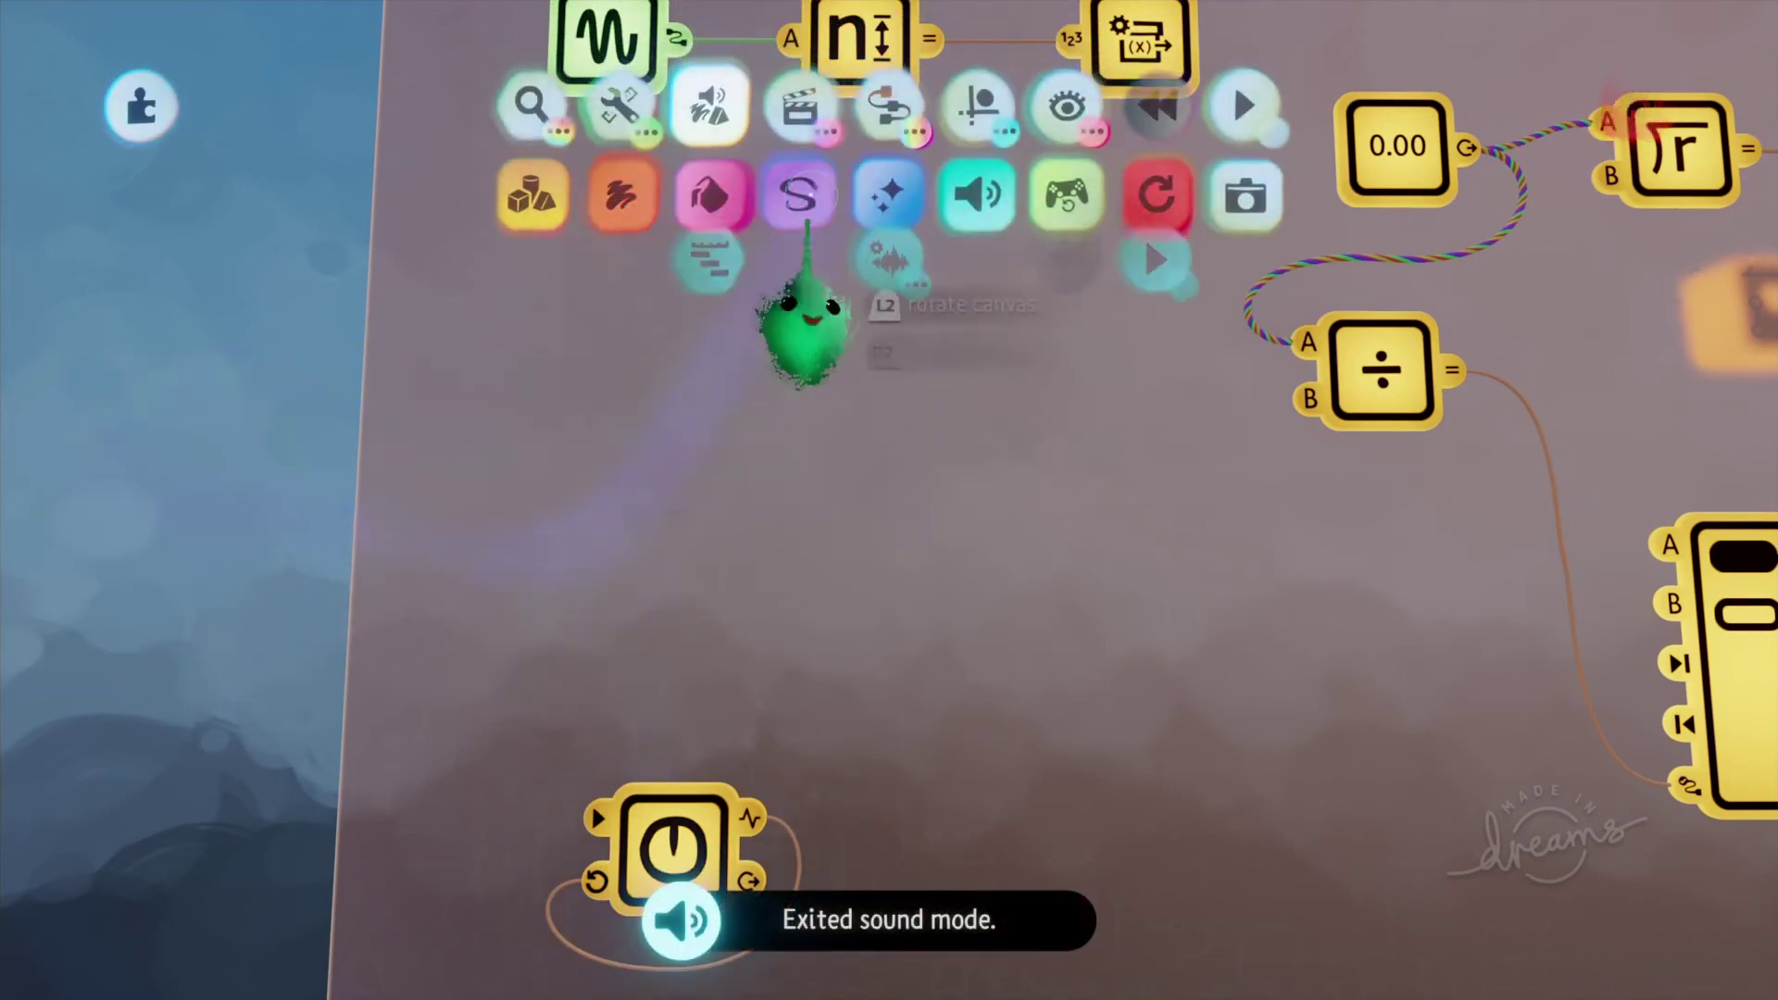
click(977, 108)
click(903, 107)
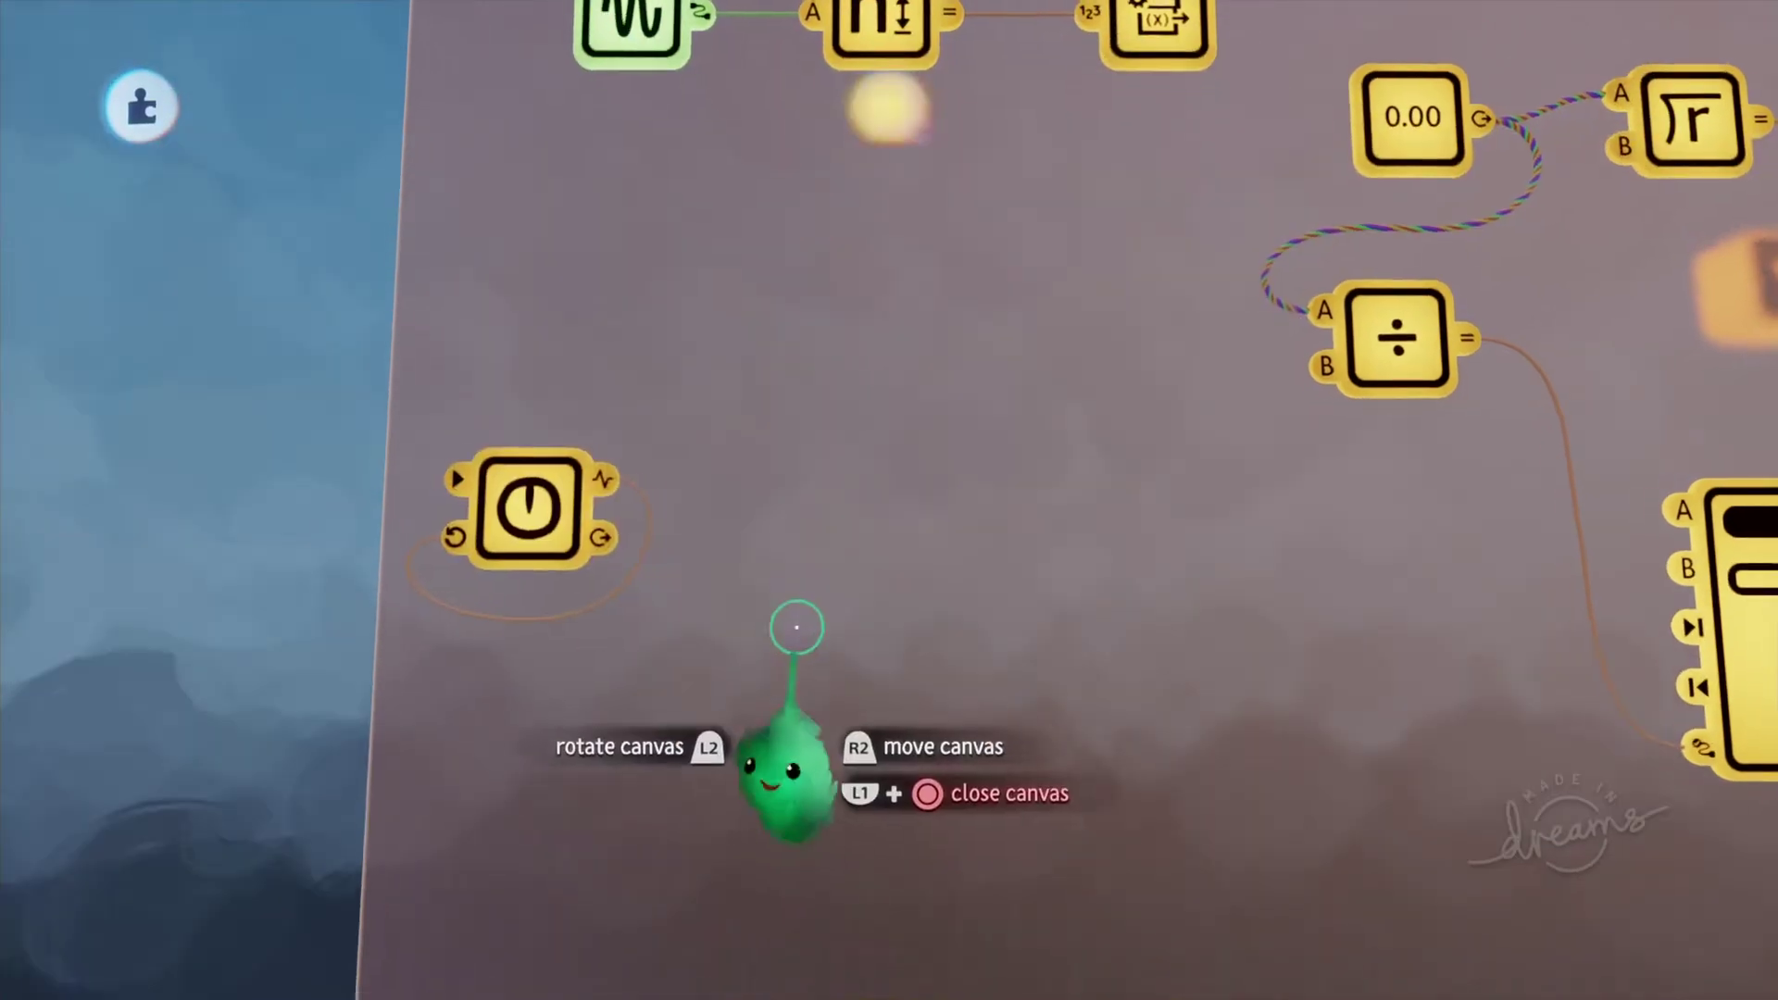
mouse_move(687, 246)
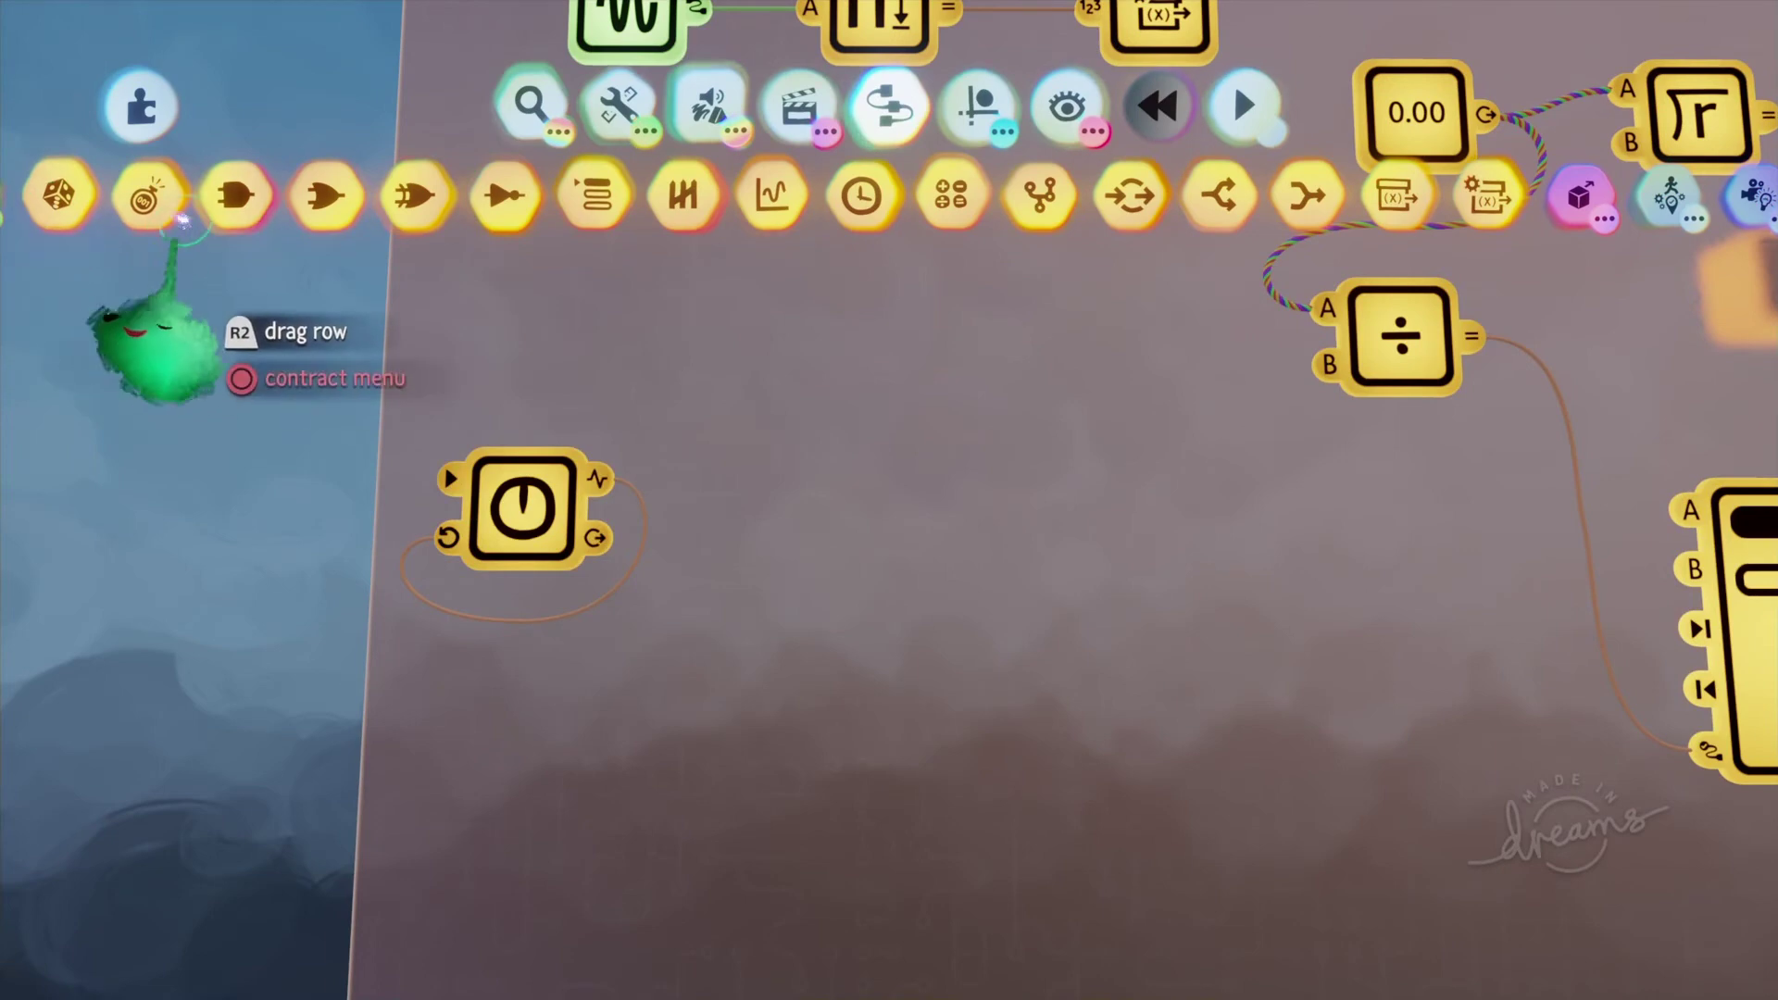
drag(143, 194, 889, 657)
Step: Set the Counter's target value to 4 and place a clone of it directly below
click(917, 648)
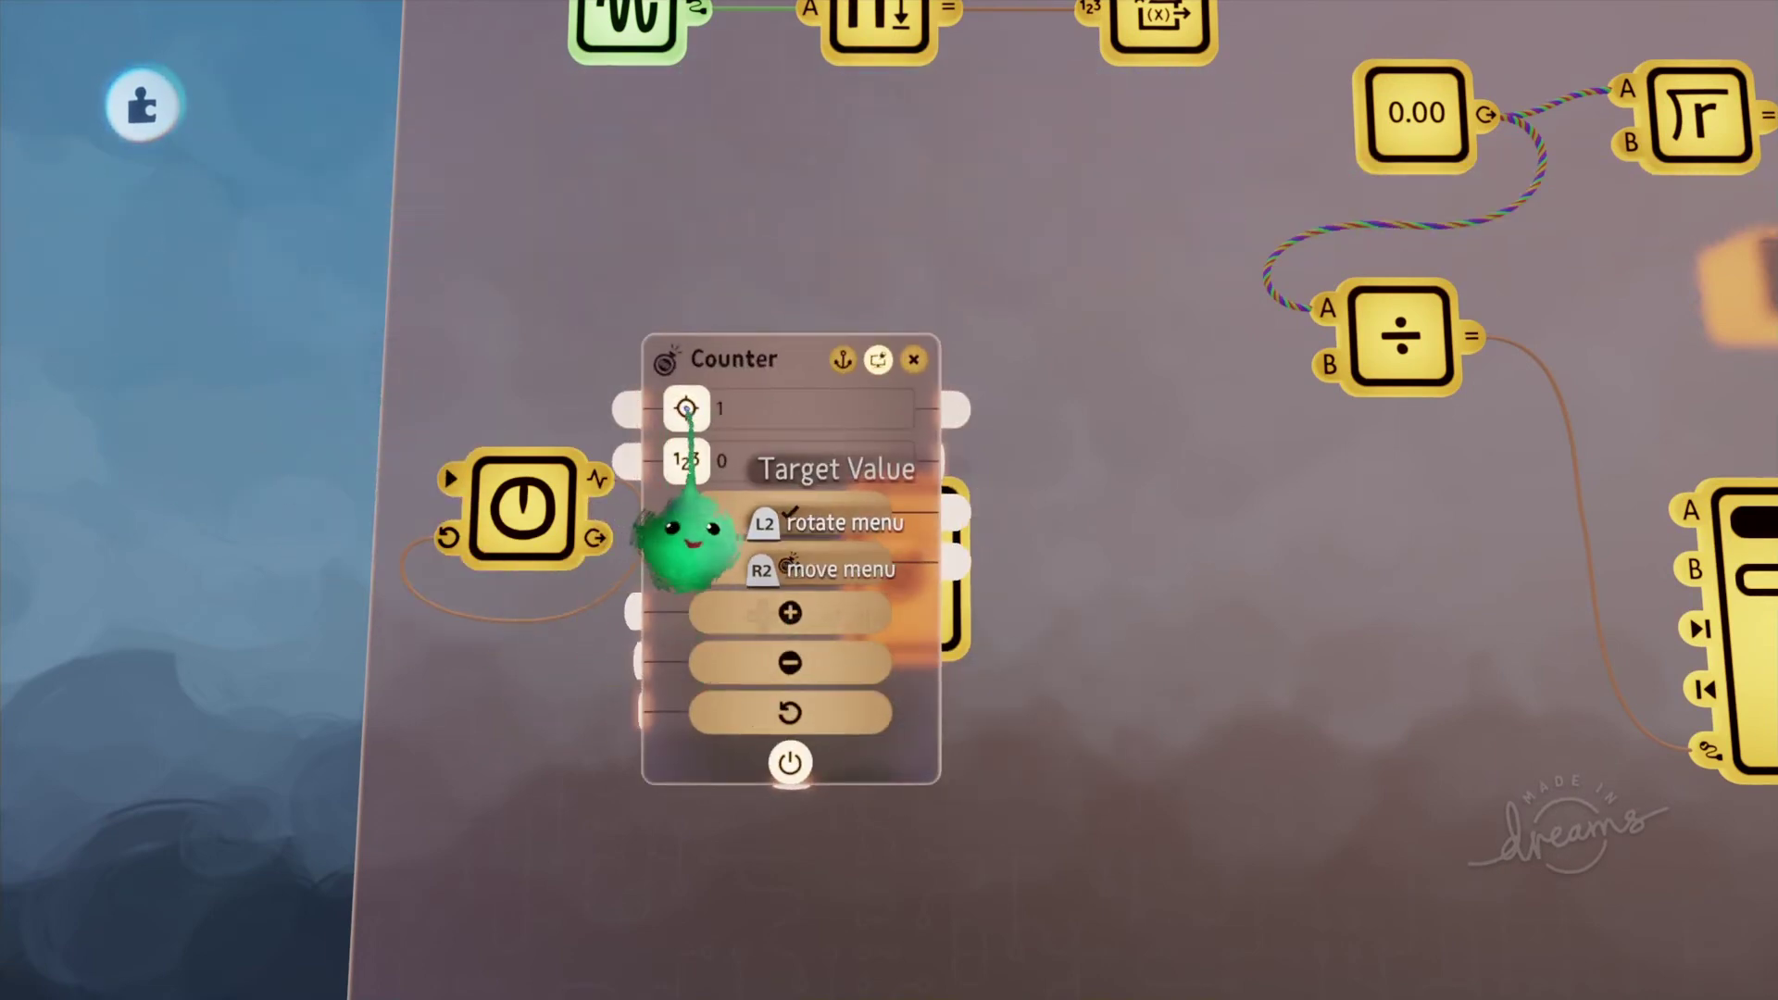
key(Right)
key(Right)
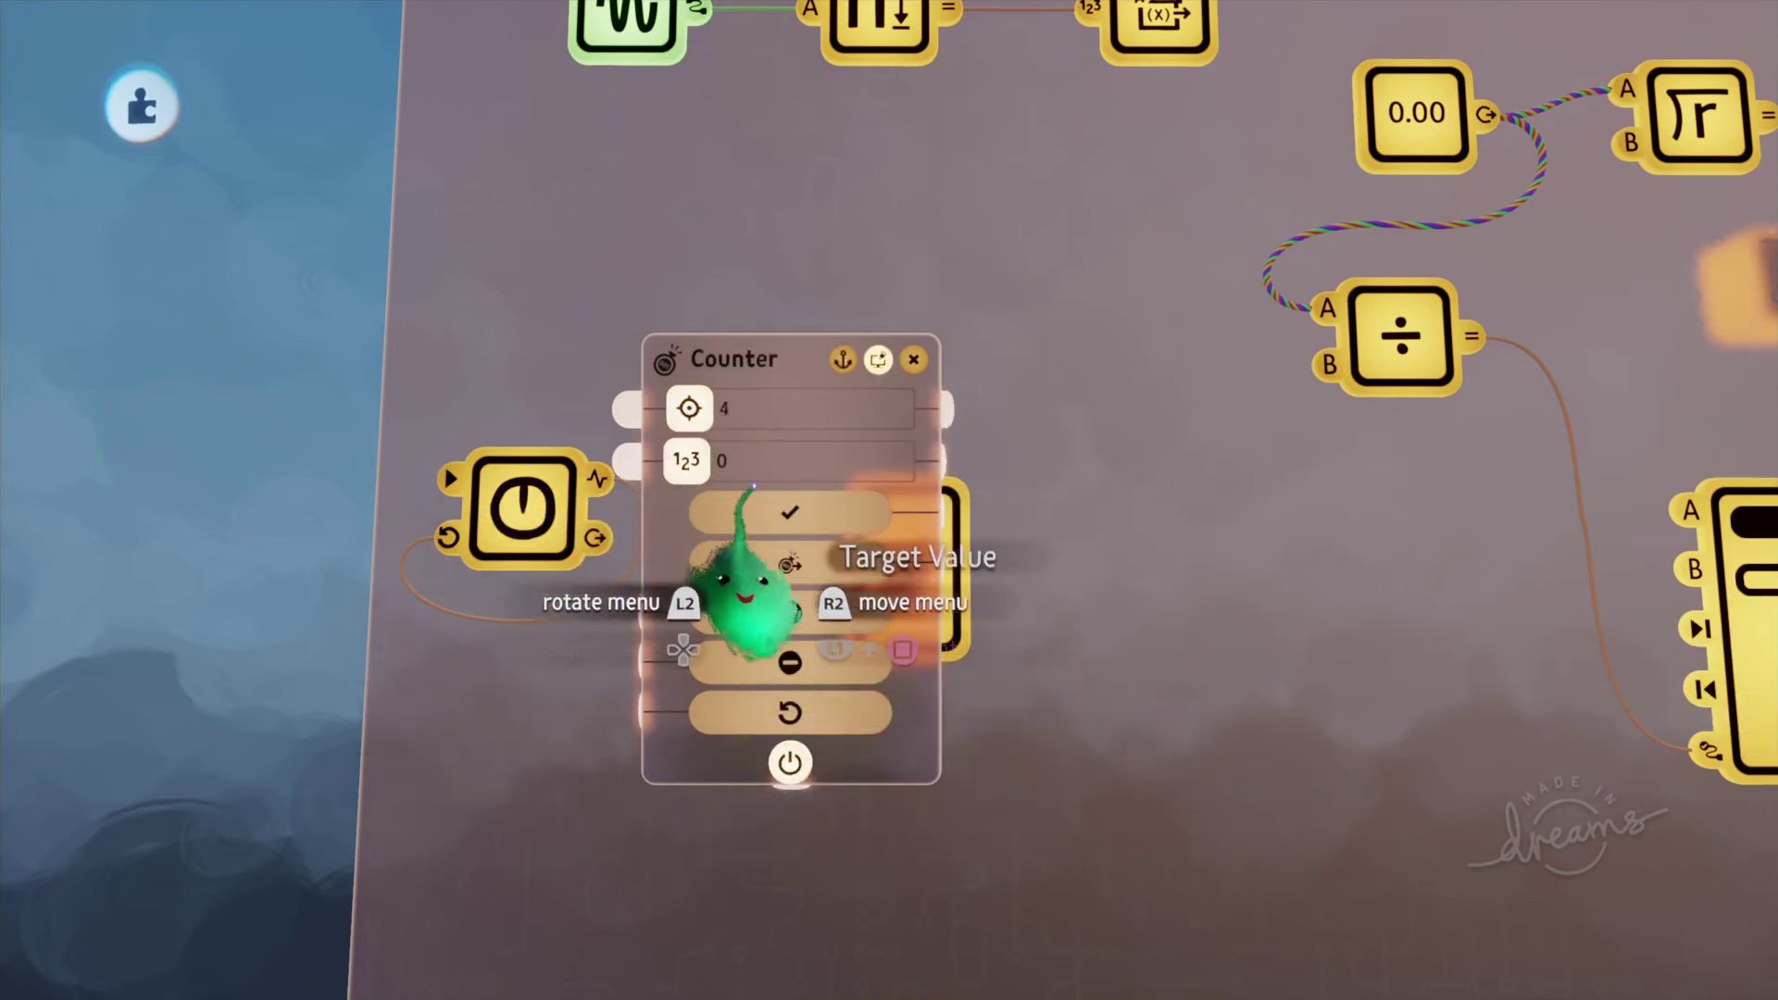
key(Escape)
ctrl+drag(884, 690, 887, 958)
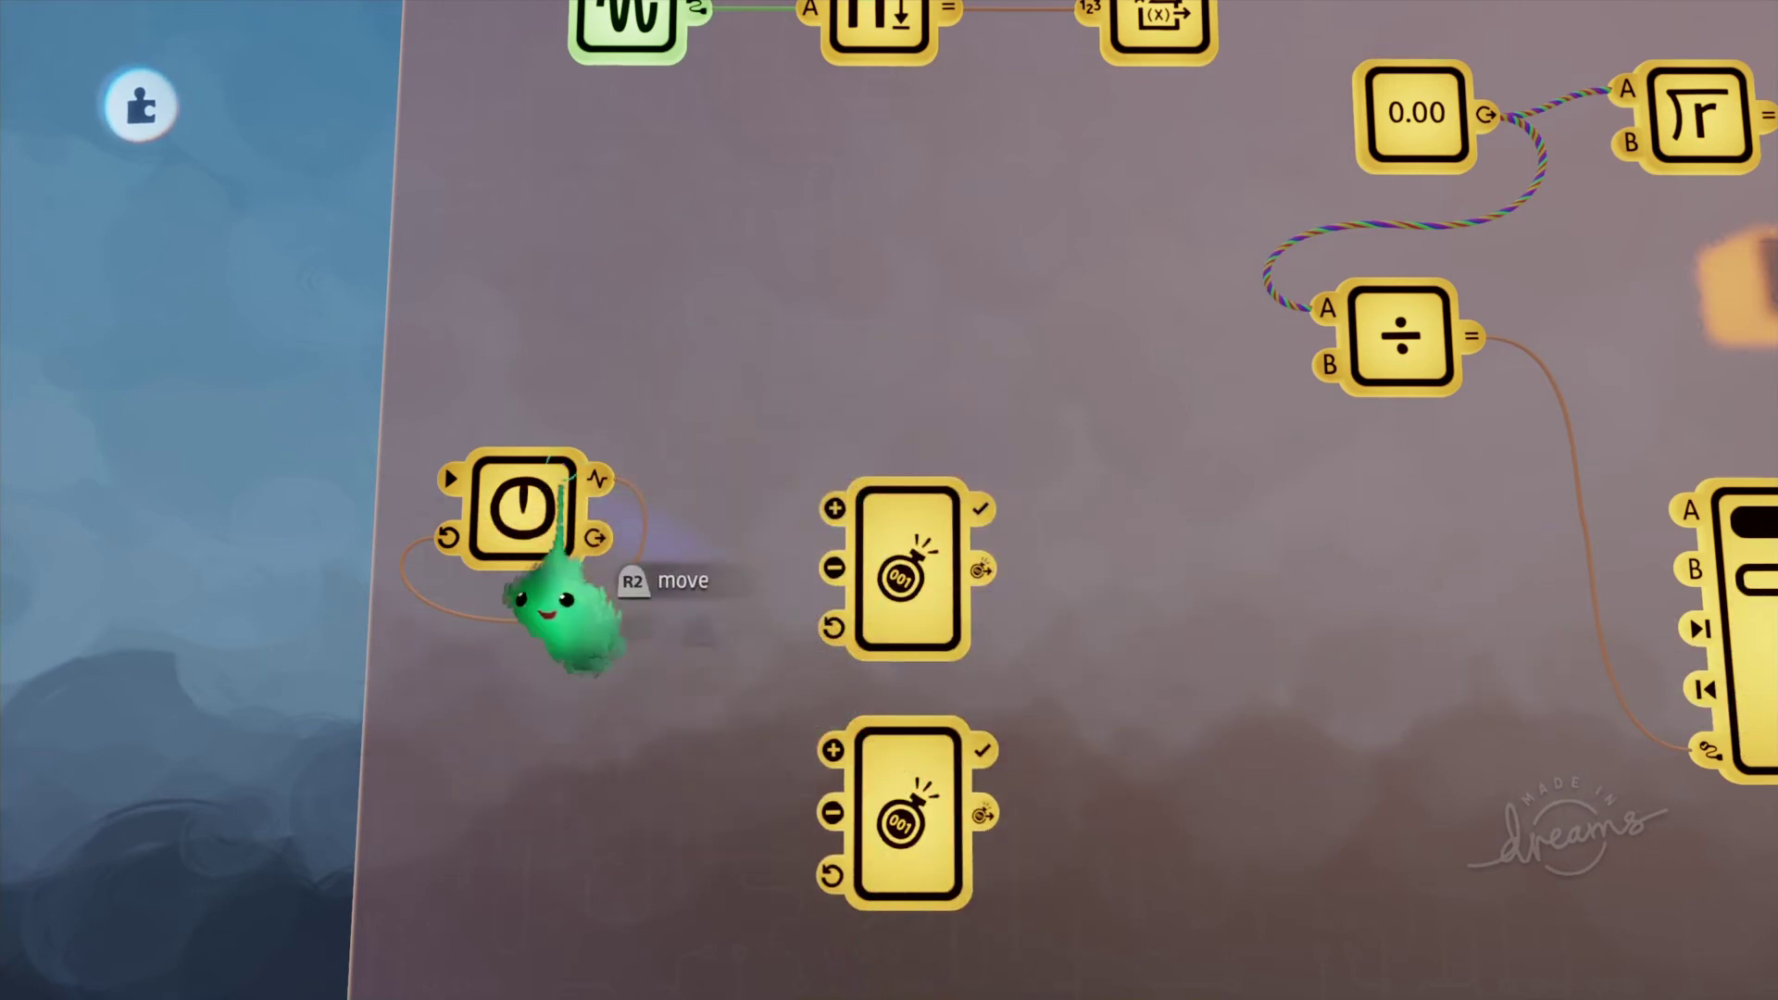
Step: Wire the Timer's finished output to both Counters' increment inputs and the upper Counter's full output to the lower Counter's power
key(Tab)
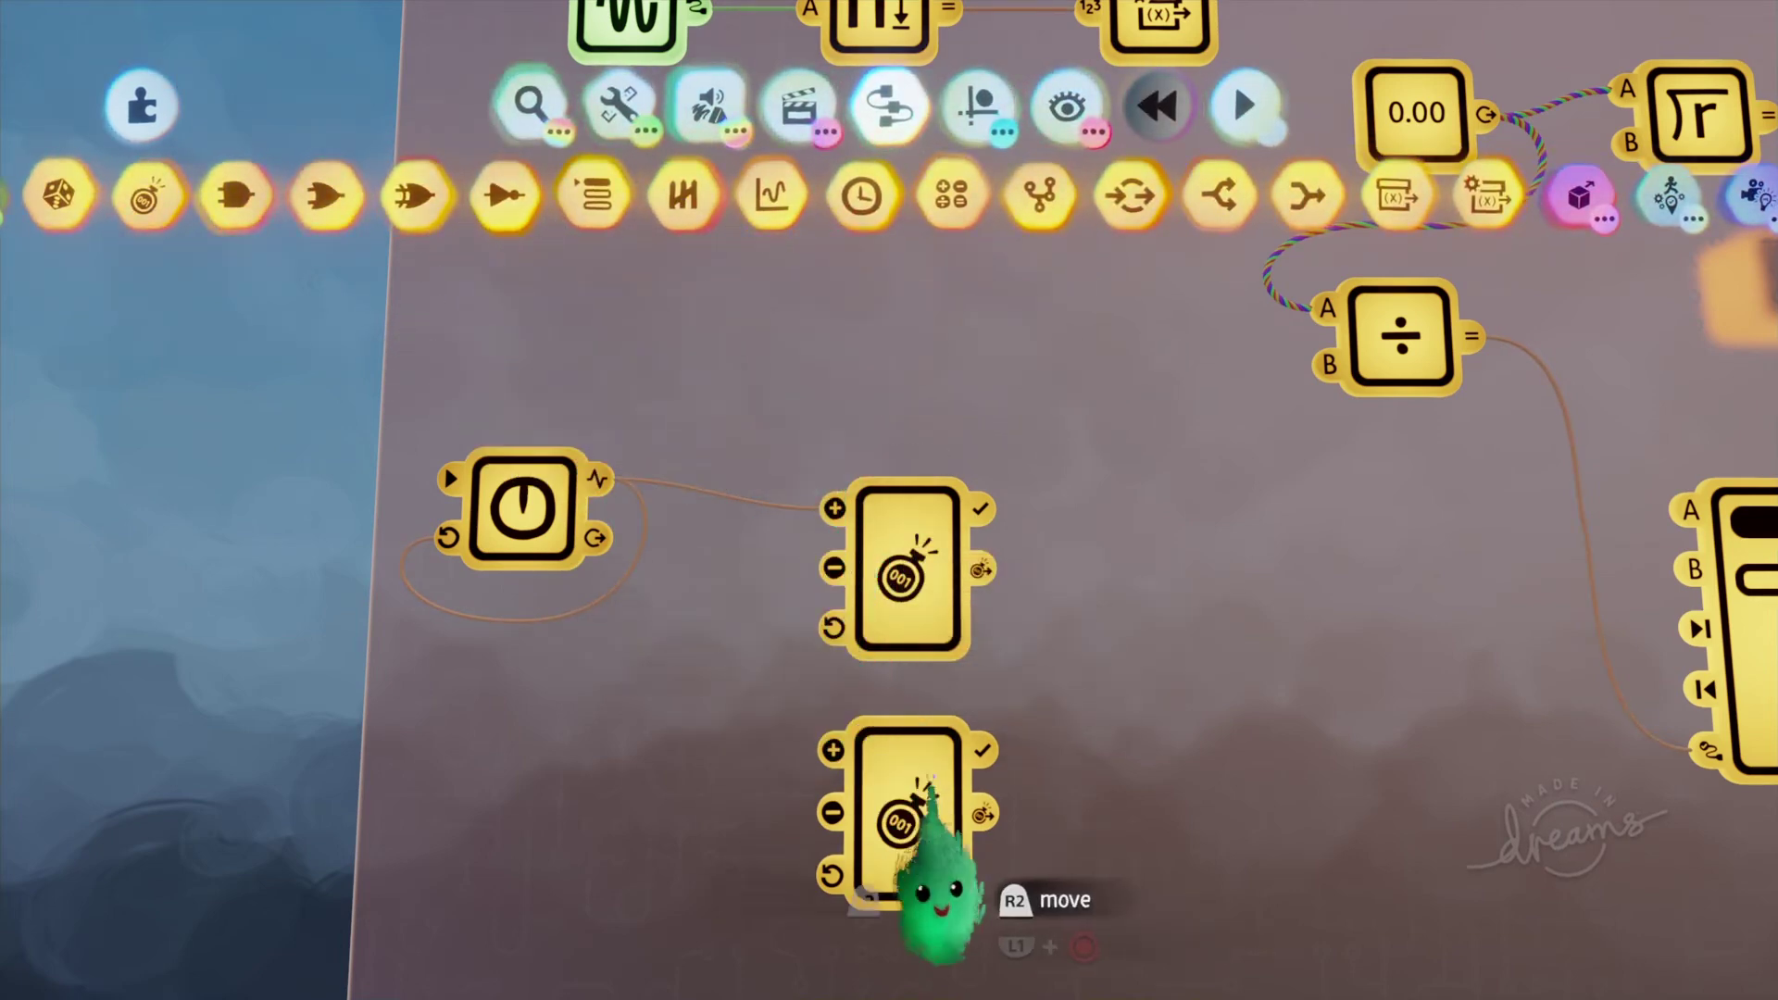
click(980, 509)
drag(958, 916, 861, 926)
click(828, 948)
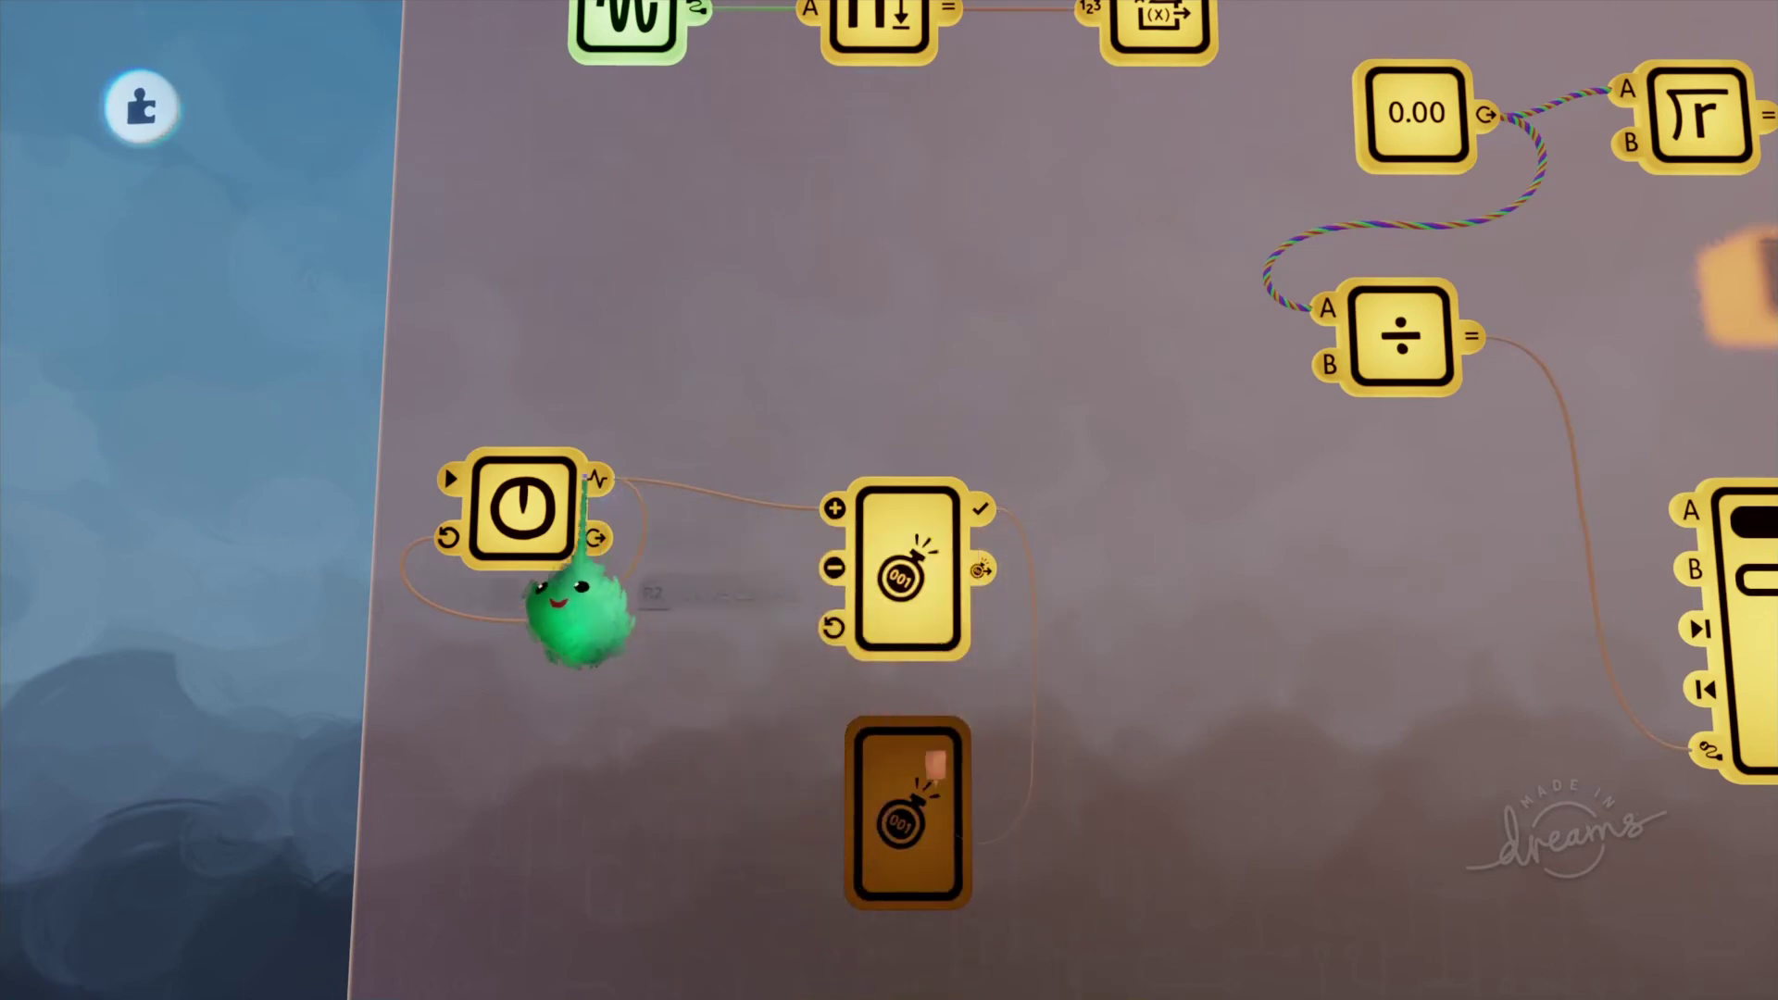
click(709, 655)
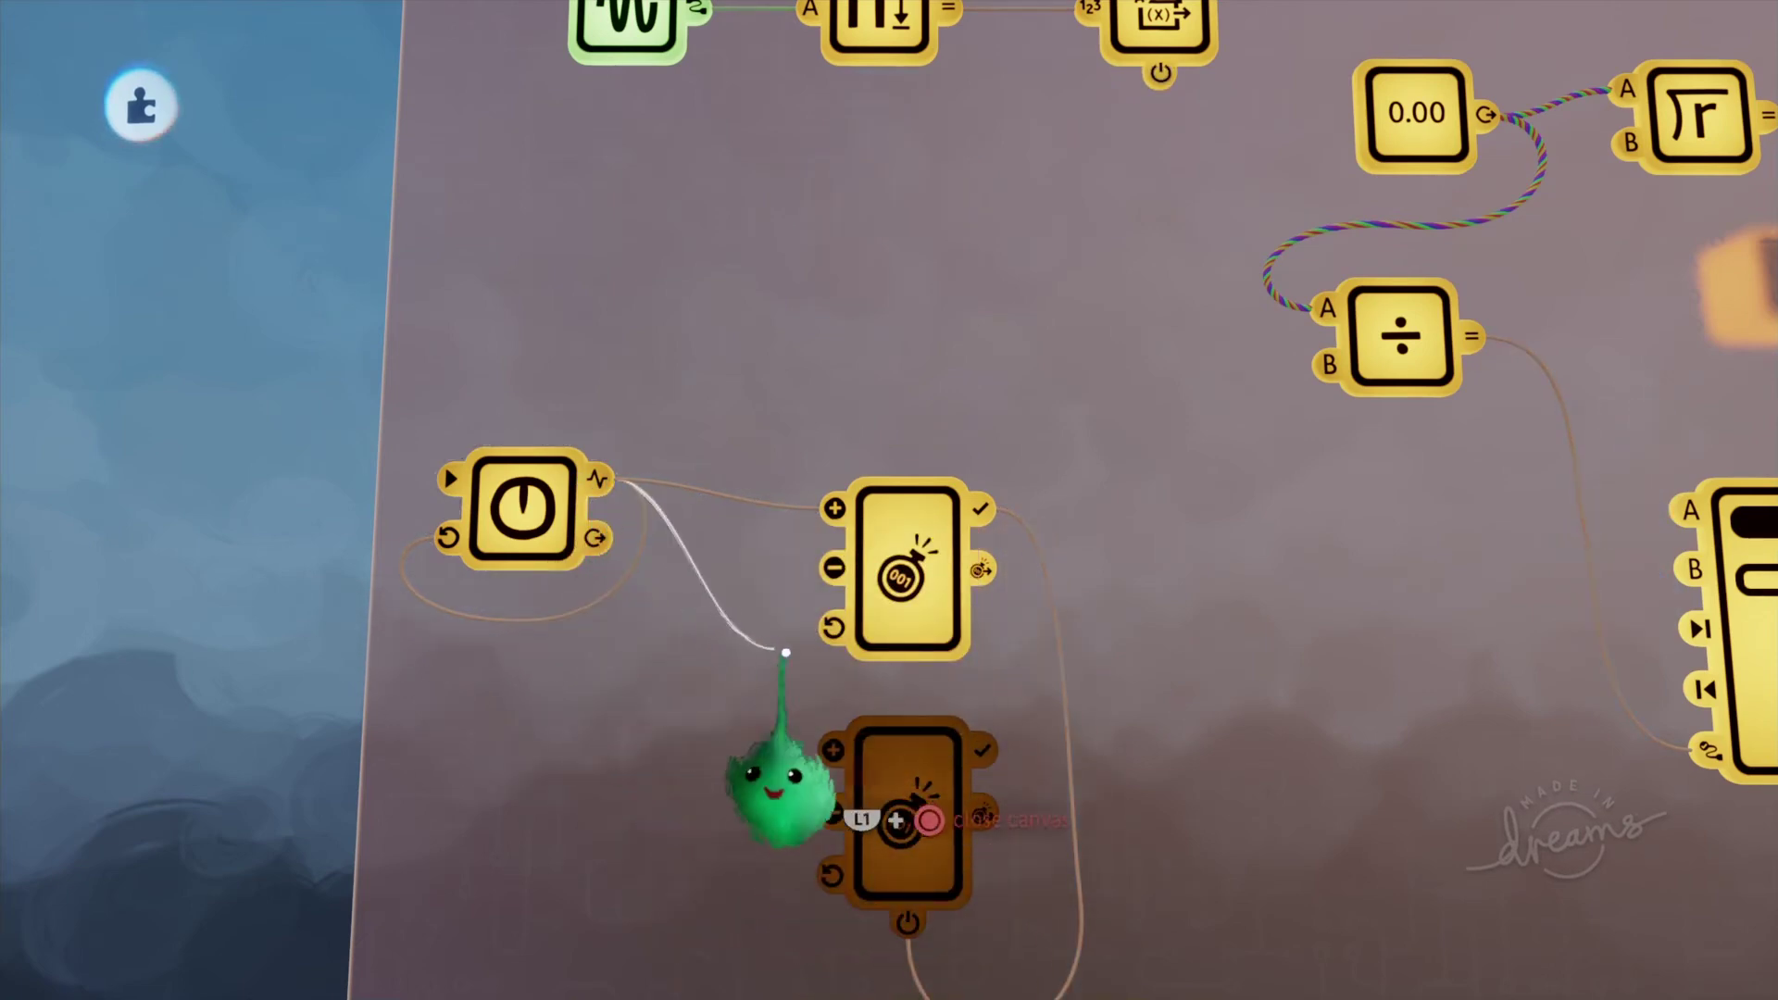
key(Escape)
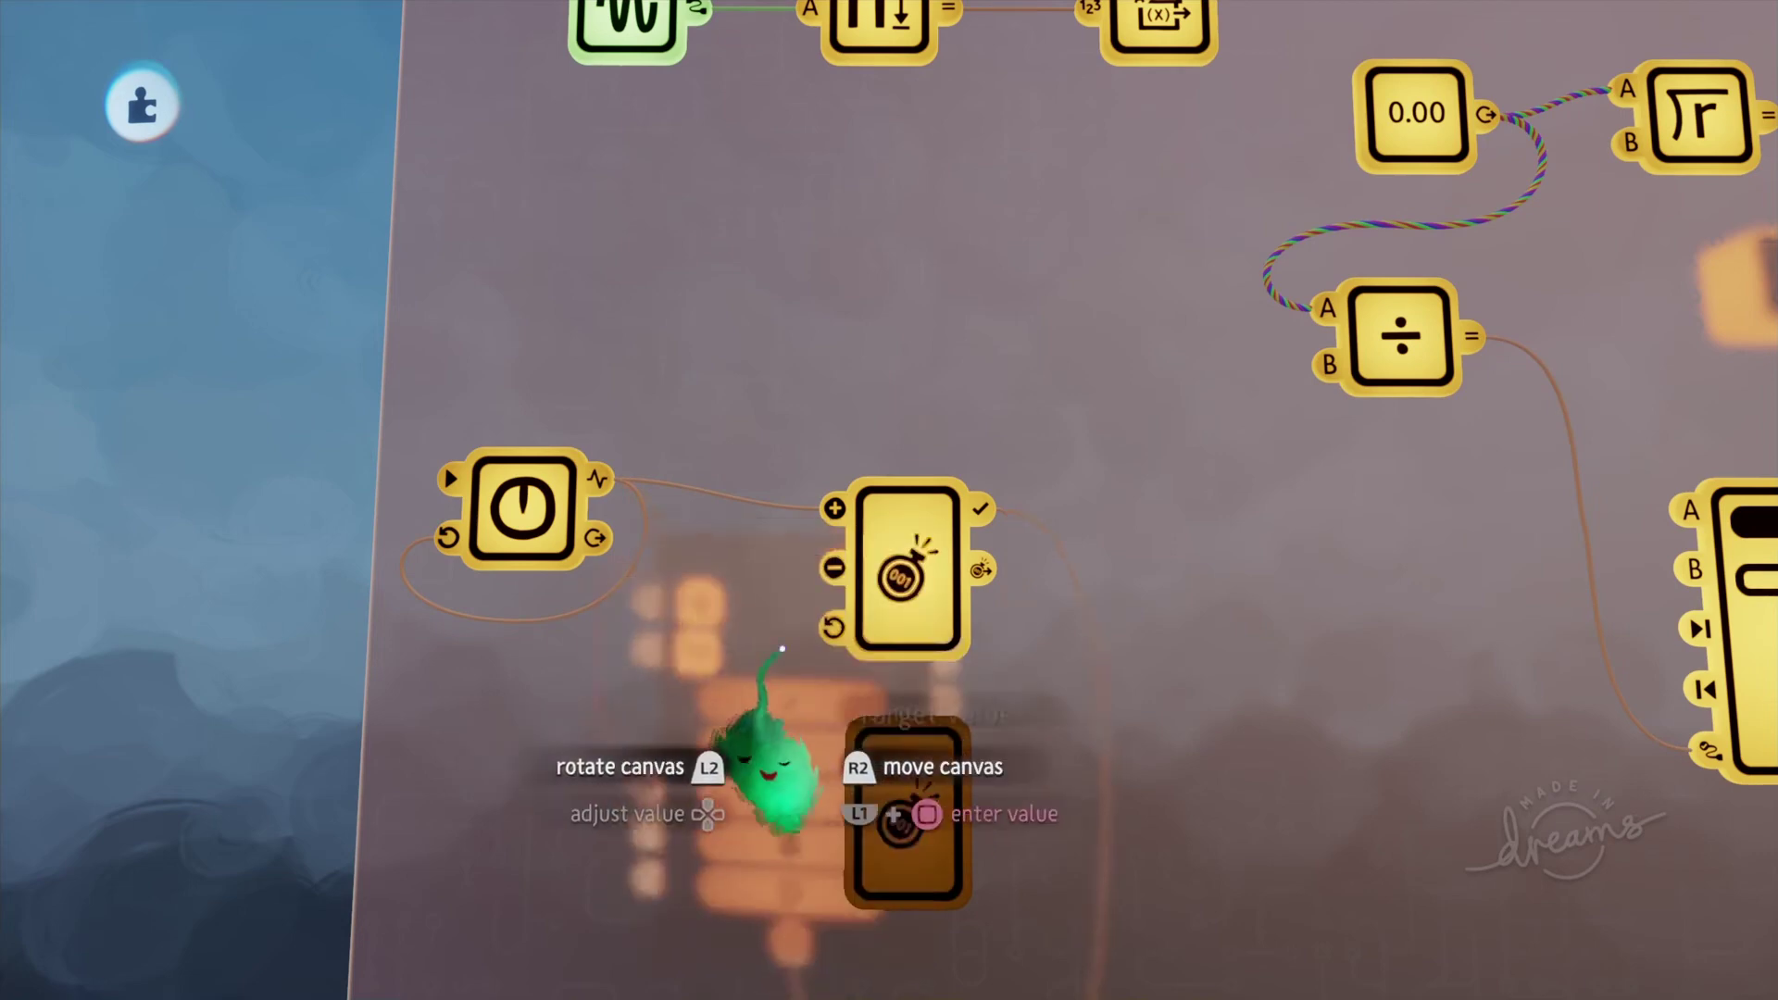
click(892, 561)
key(Escape)
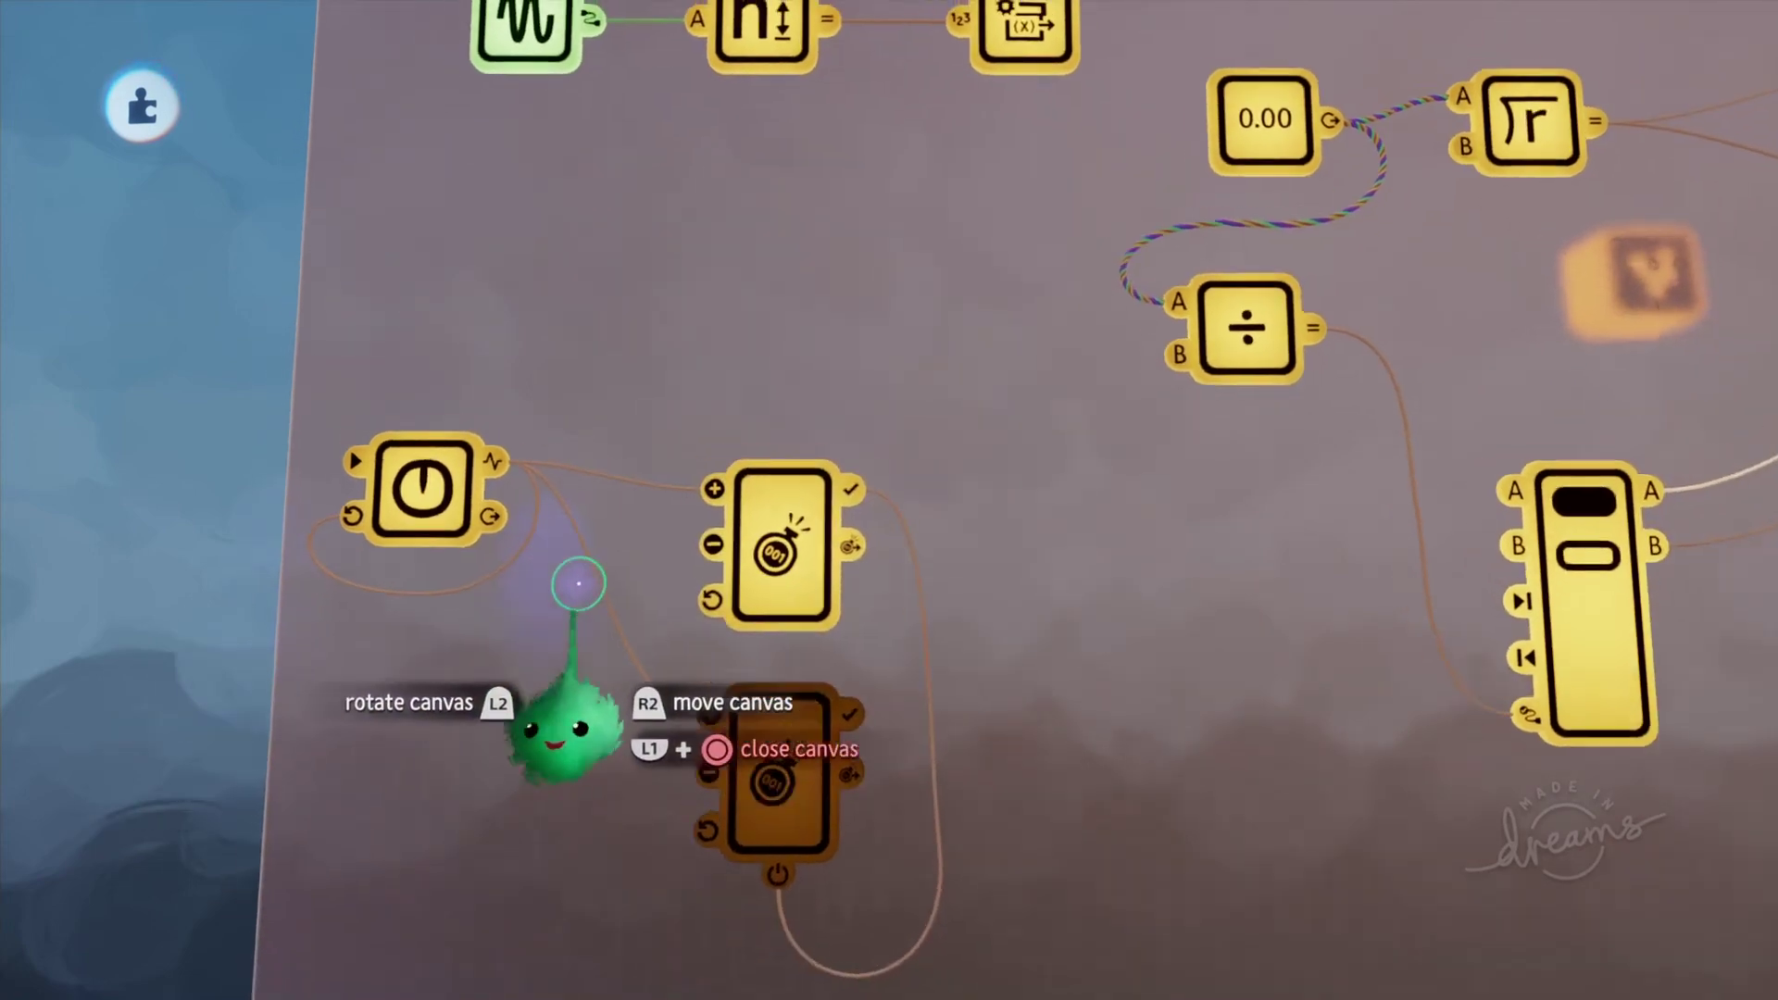
Step: Add an AND Gate above the Counters and wire the Timer's finished output to its input A
mouse_move(768, 229)
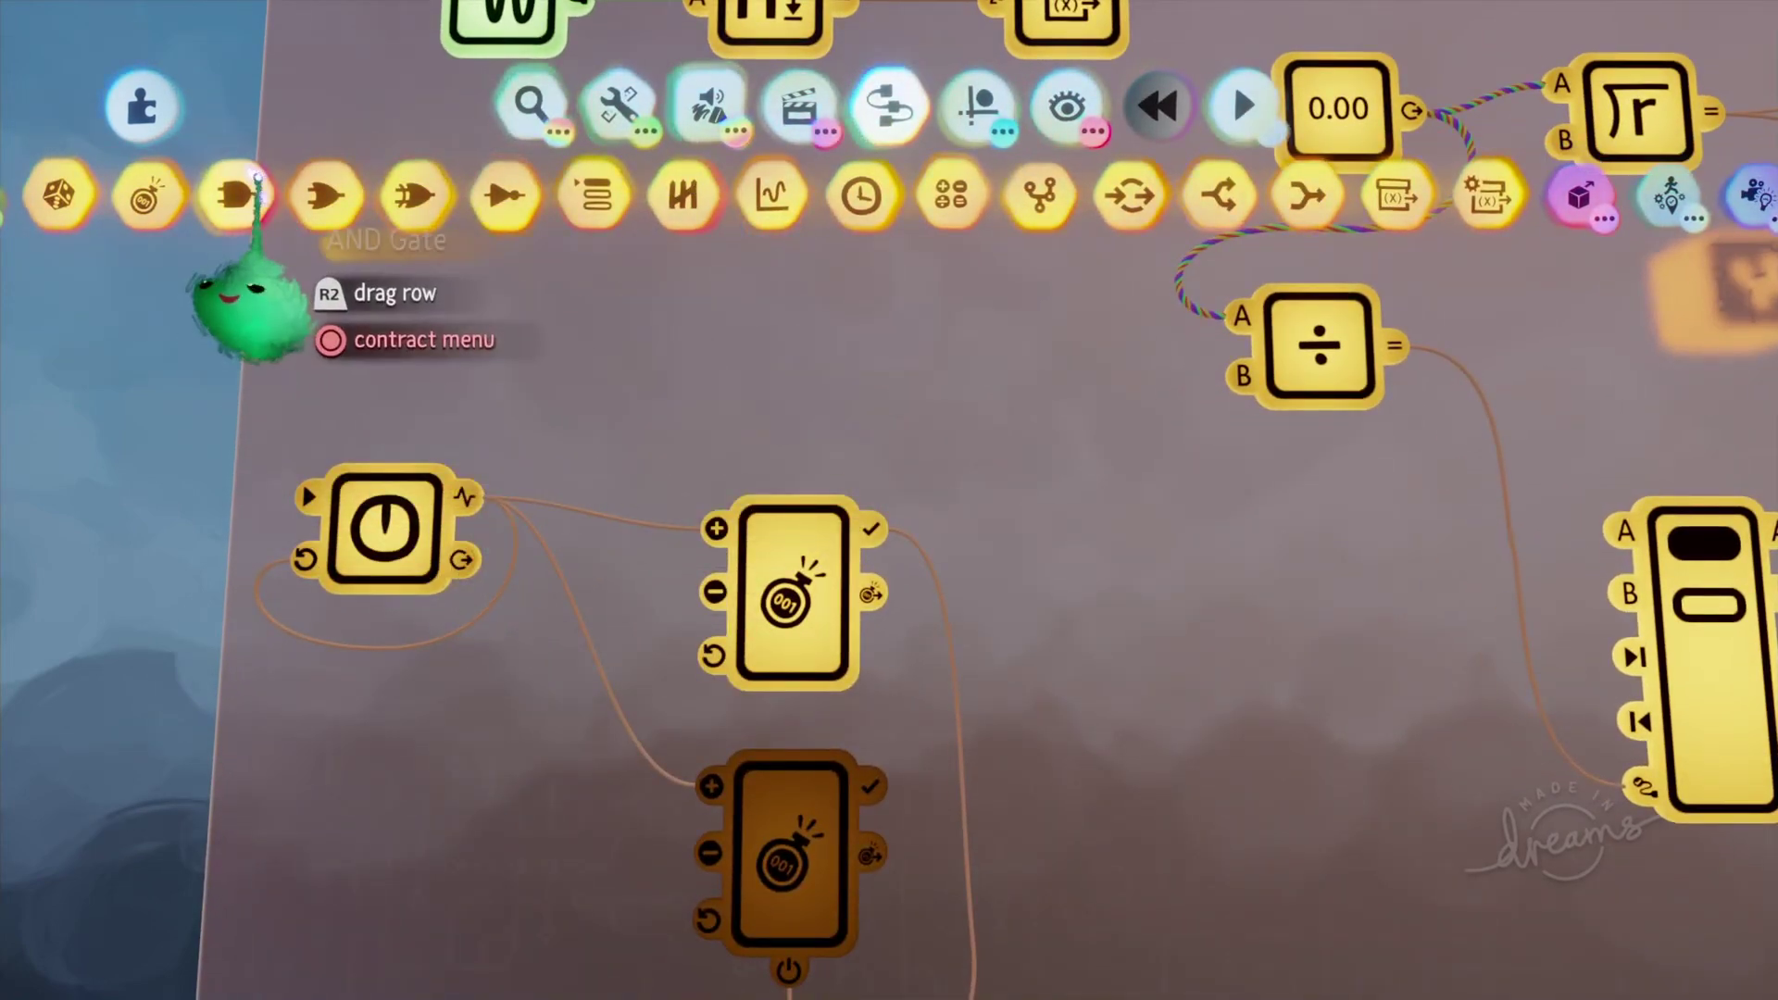
click(244, 192)
click(787, 246)
drag(465, 497, 754, 169)
Step: Add a NOT Gate fed by the upper Counter's full output and wire its output to the AND Gate's input B
click(505, 194)
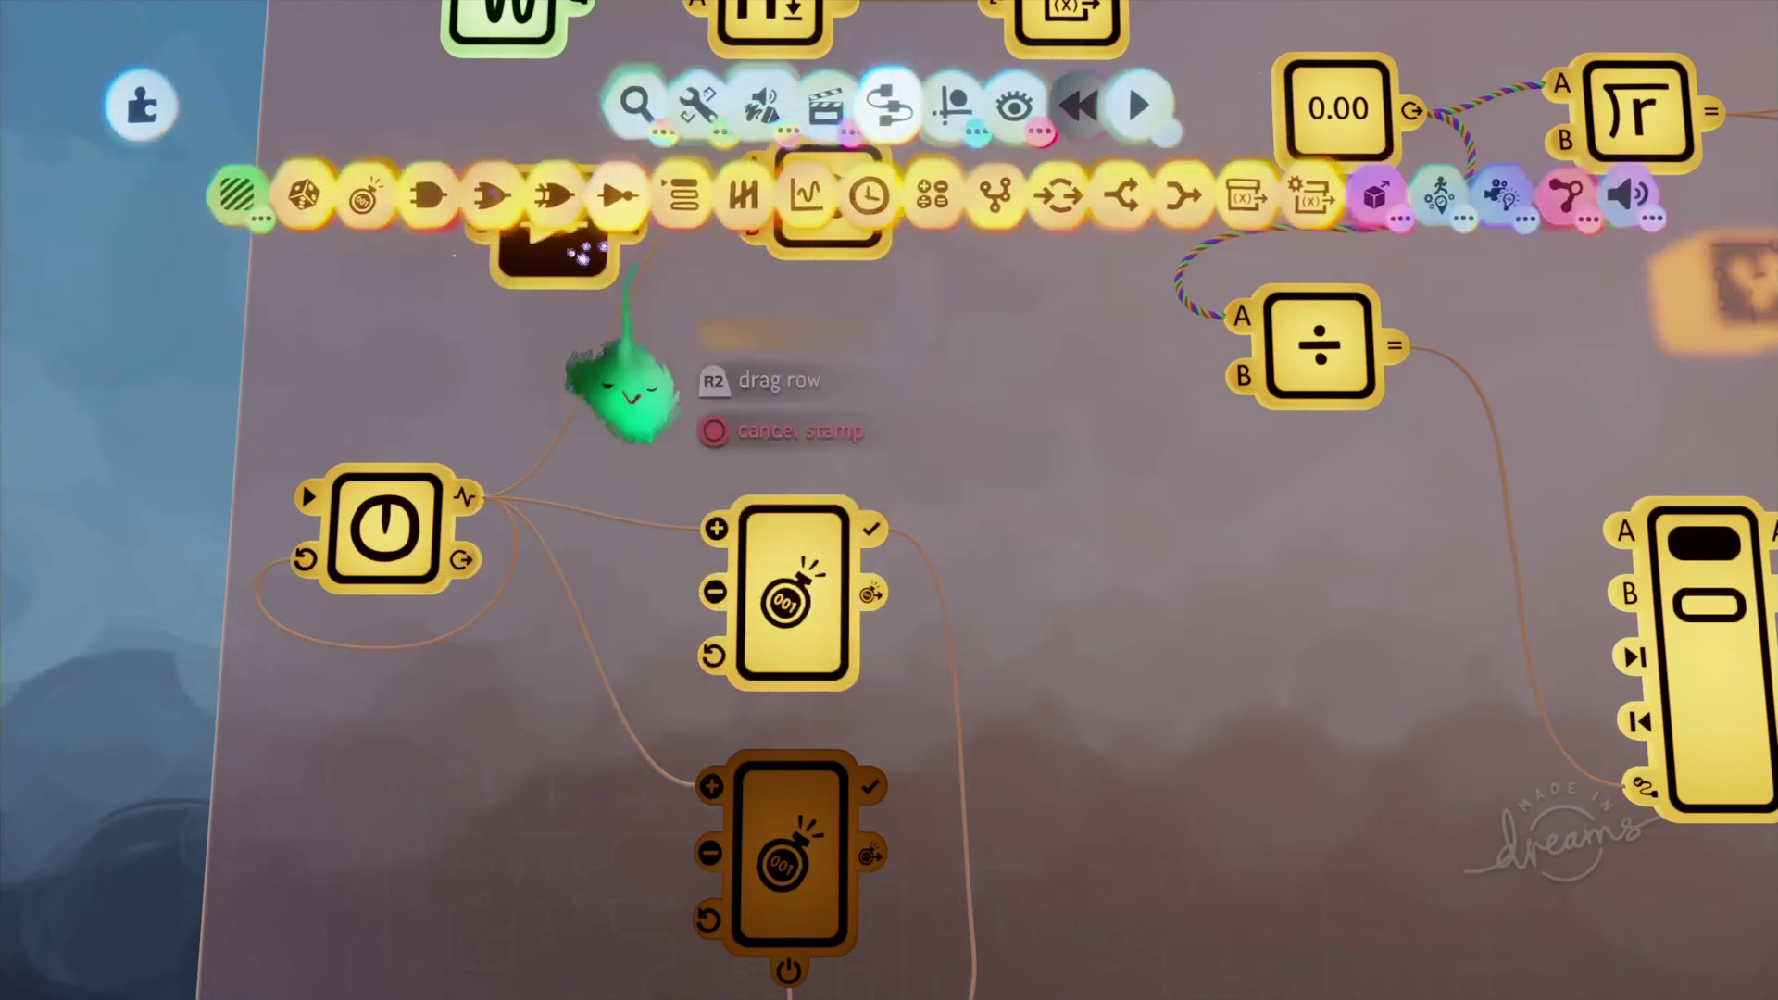
click(1057, 537)
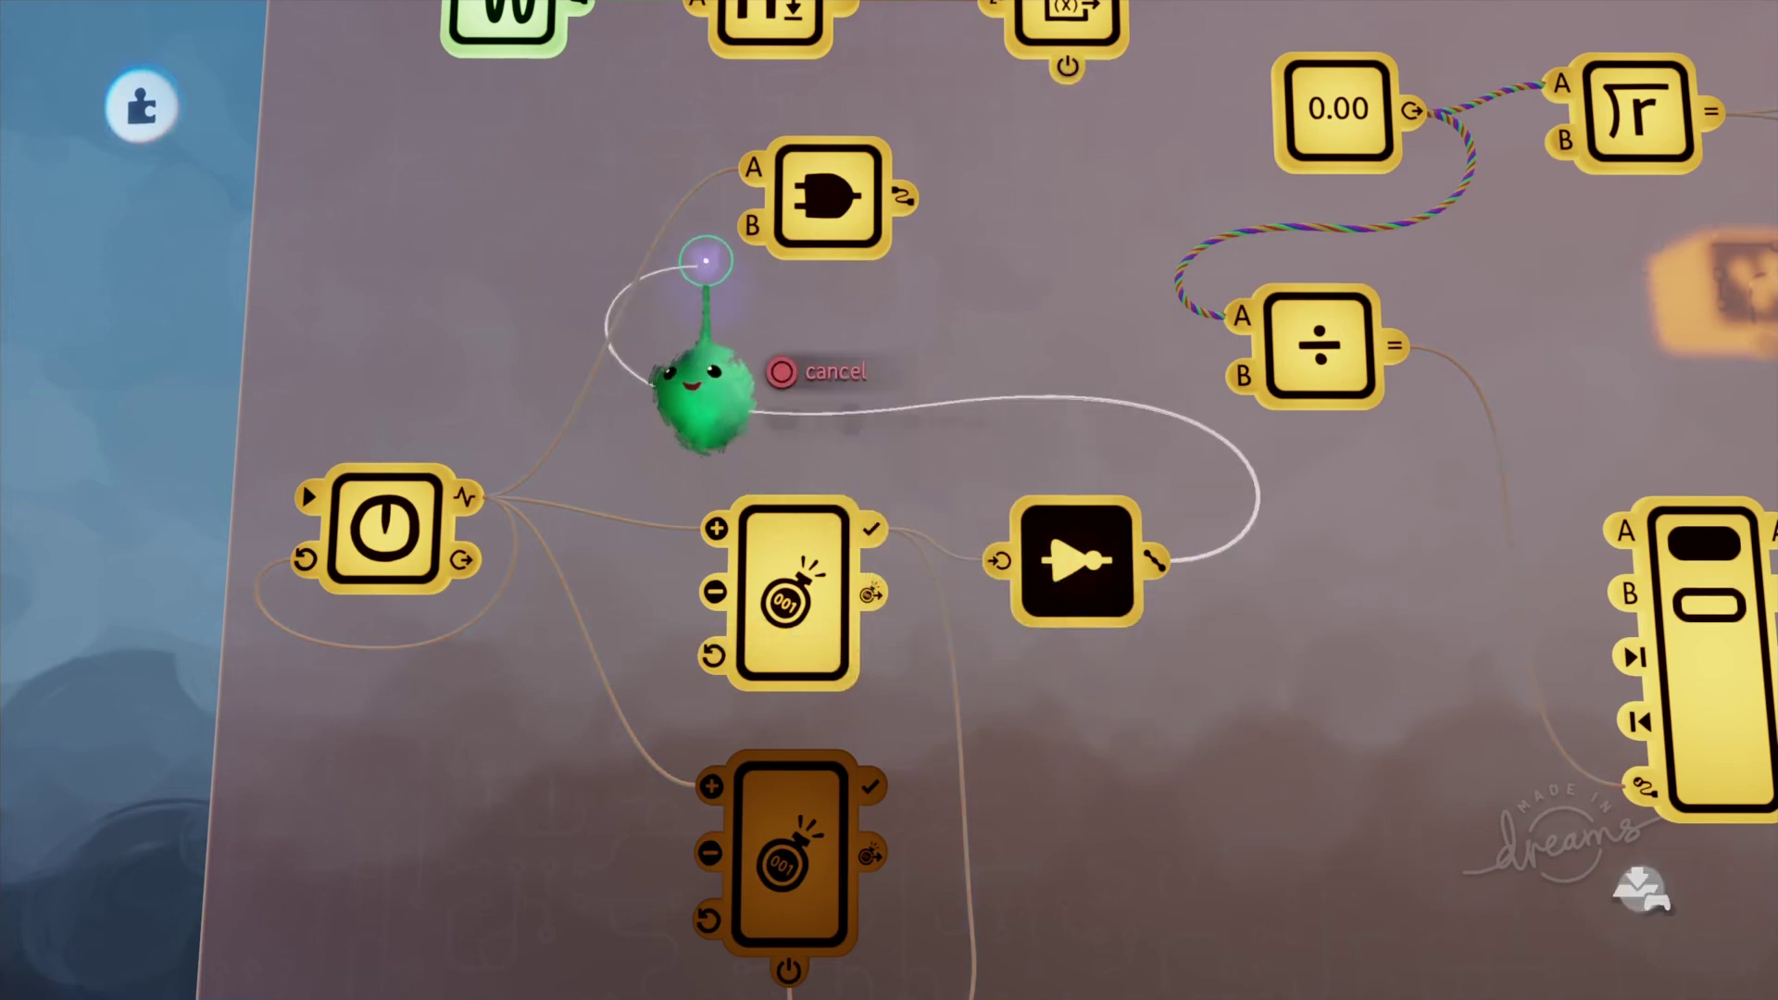
drag(706, 276, 761, 227)
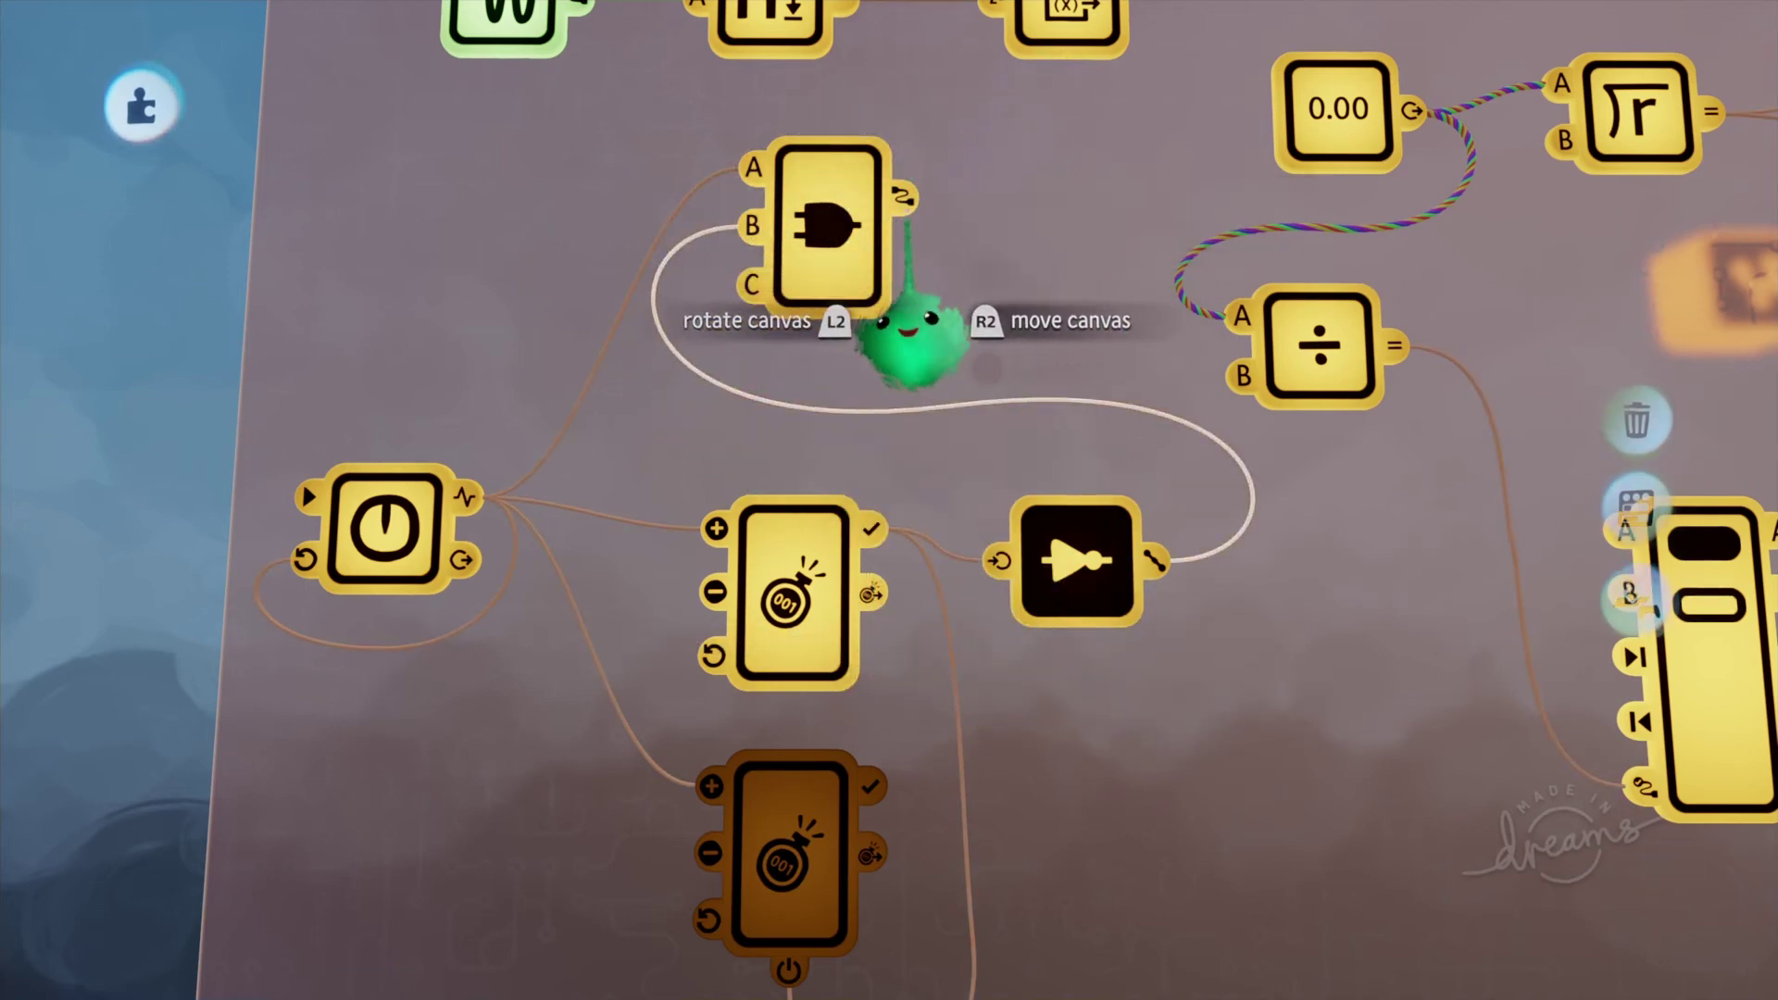
Step: Wire the AND Gate's output to the power input of the Note Variable Modifier and close its settings
drag(903, 196, 1065, 201)
click(1063, 356)
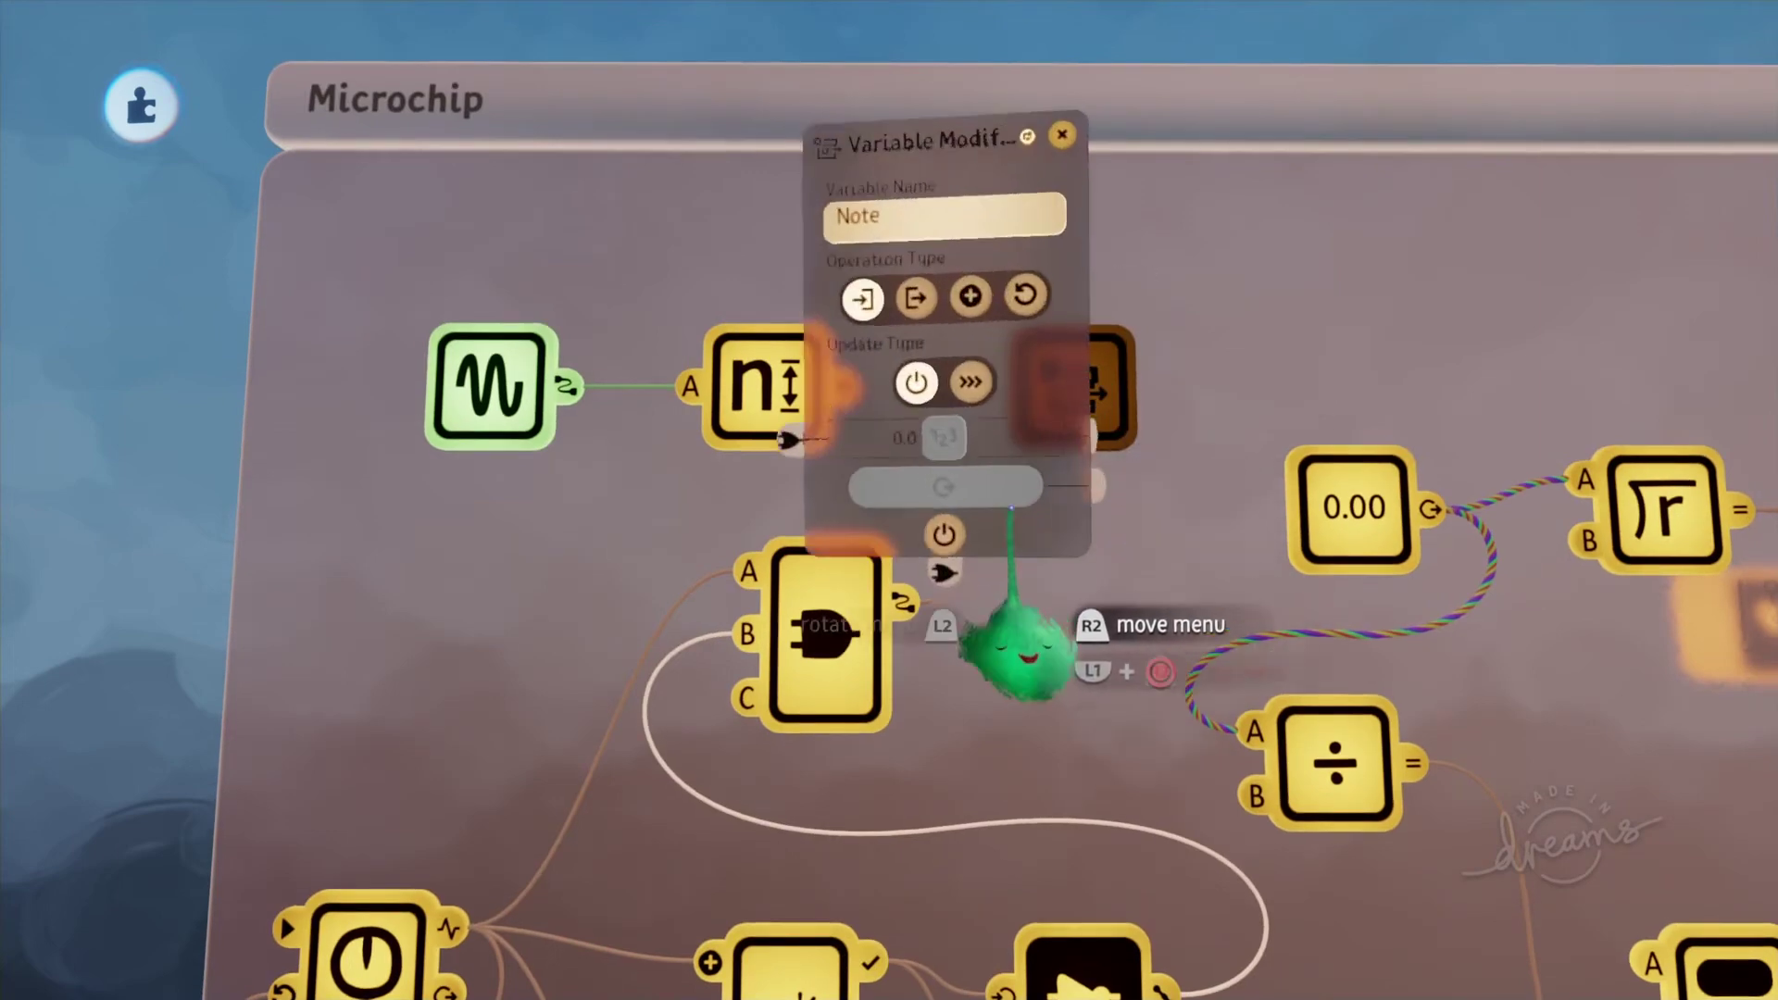
key(Escape)
Step: Wire the lower Counter's full output to the reset inputs of both Counters
scroll(1011, 549, down, 5)
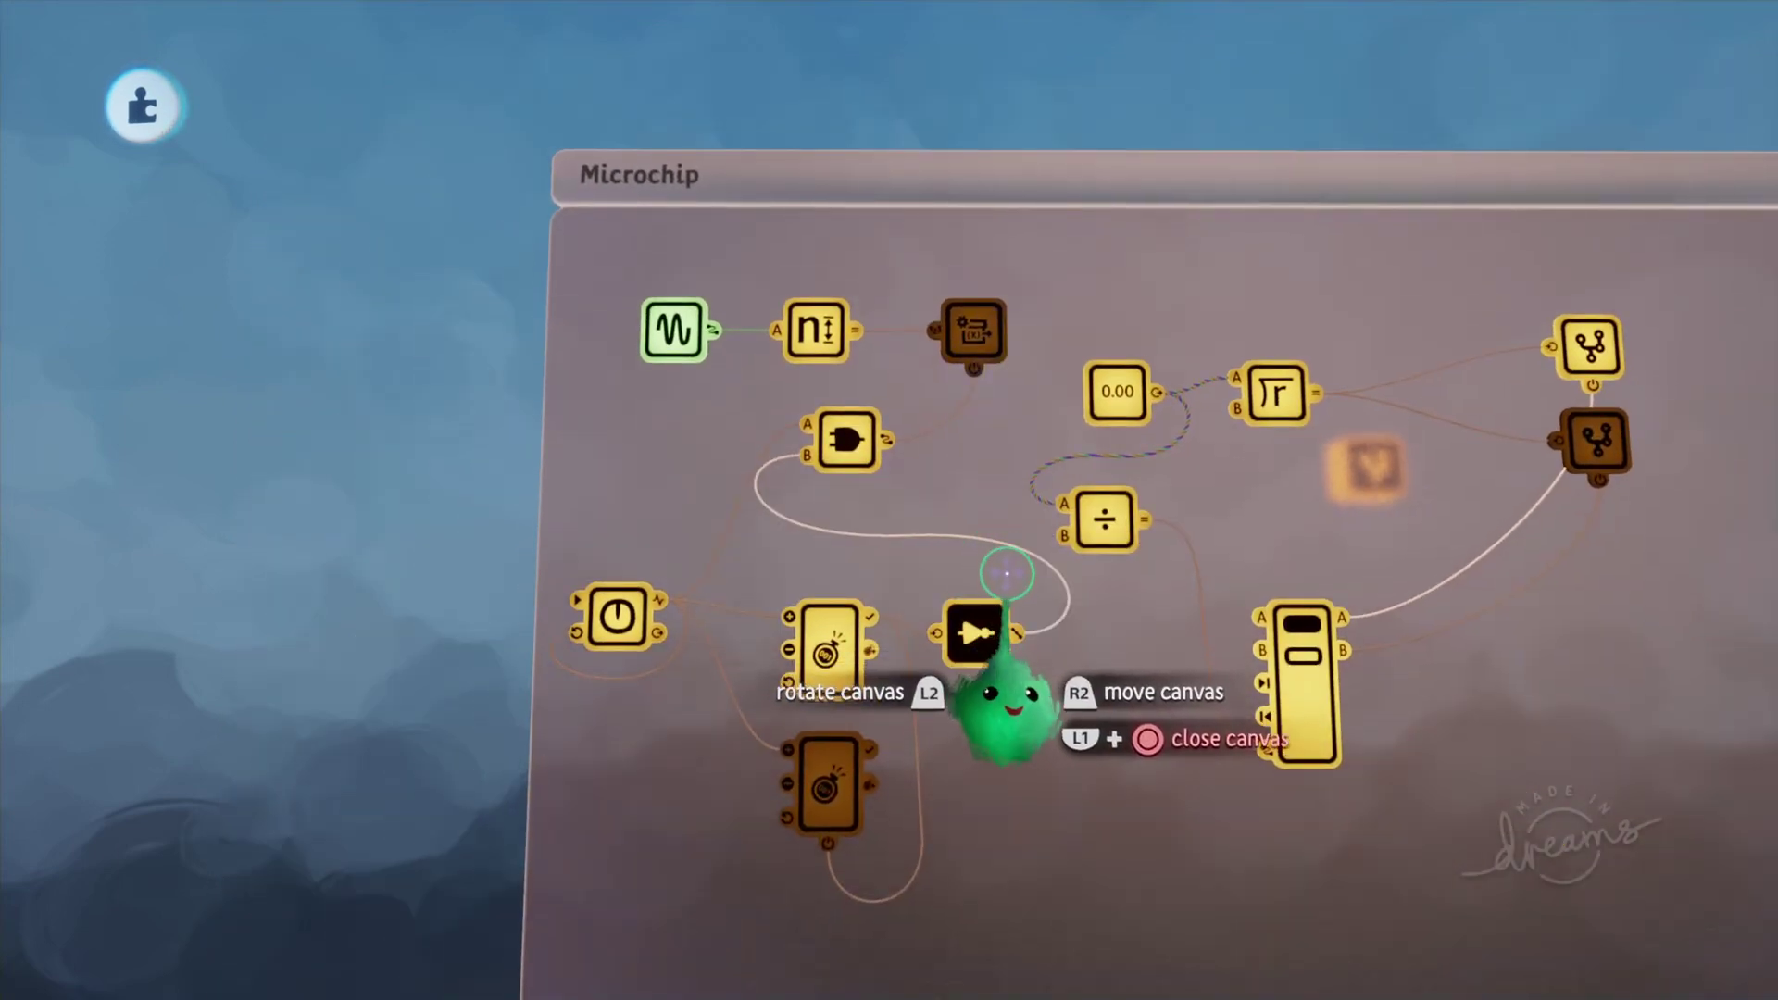
middle_drag(1008, 571, 913, 480)
scroll(914, 480, up, 5)
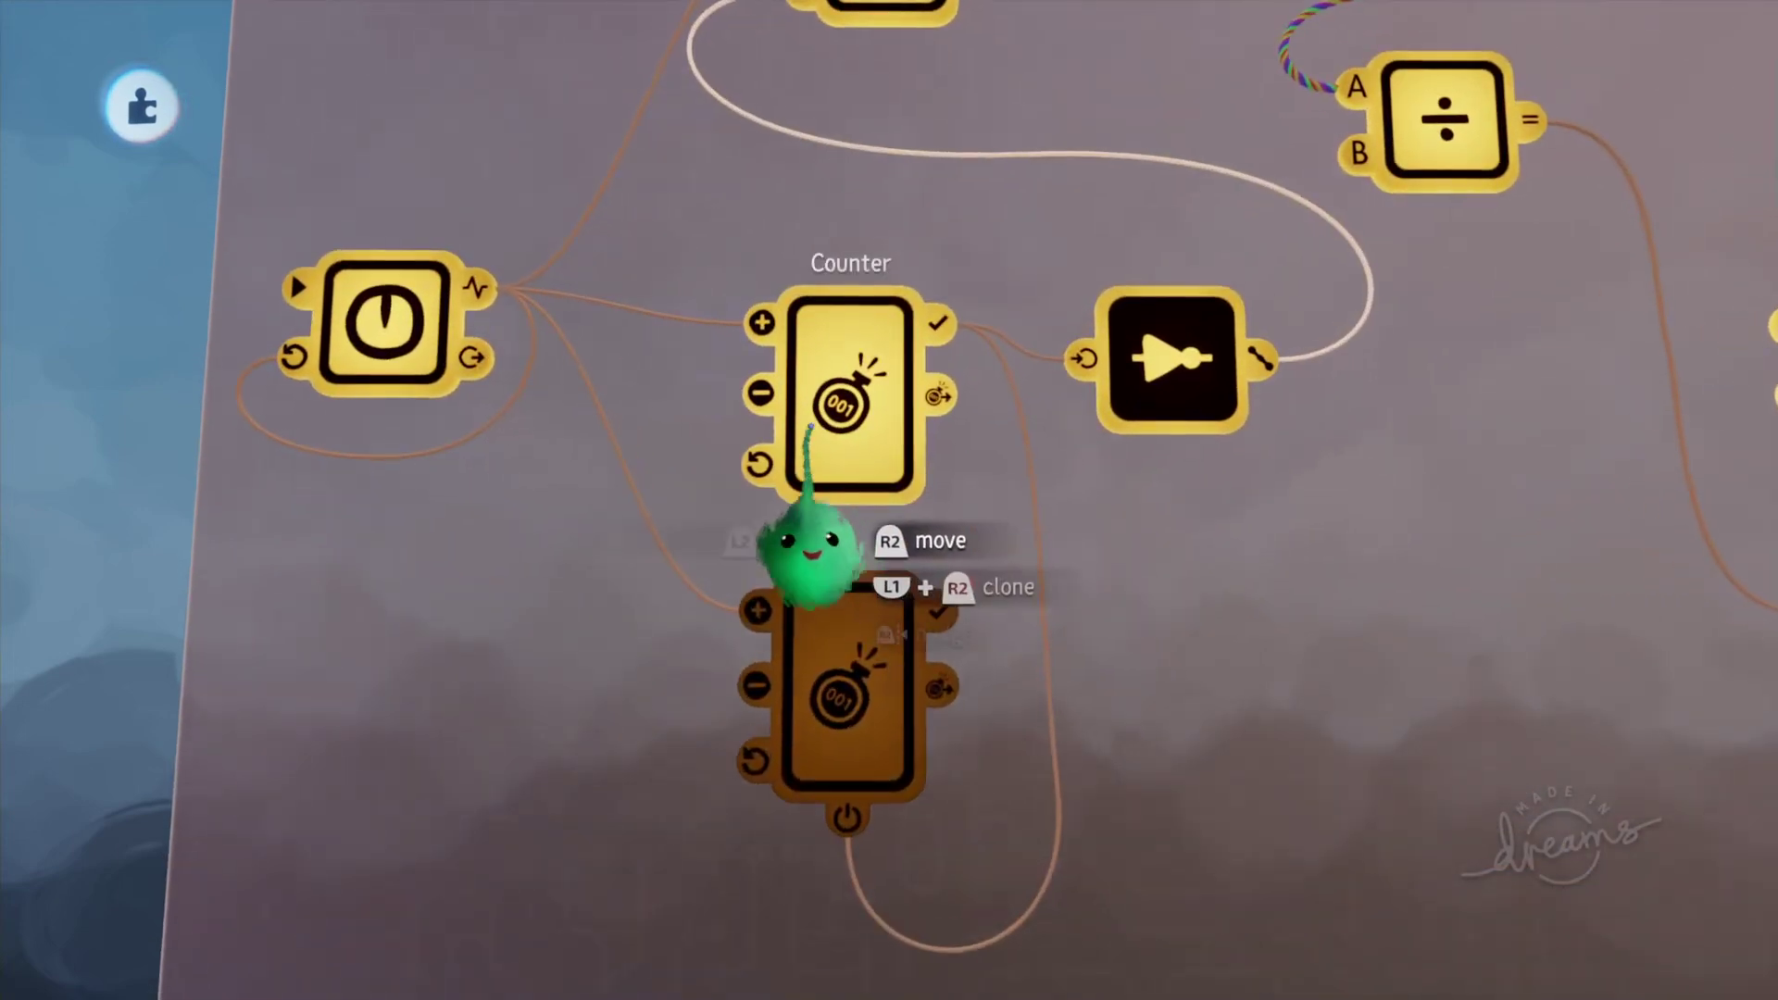
click(843, 741)
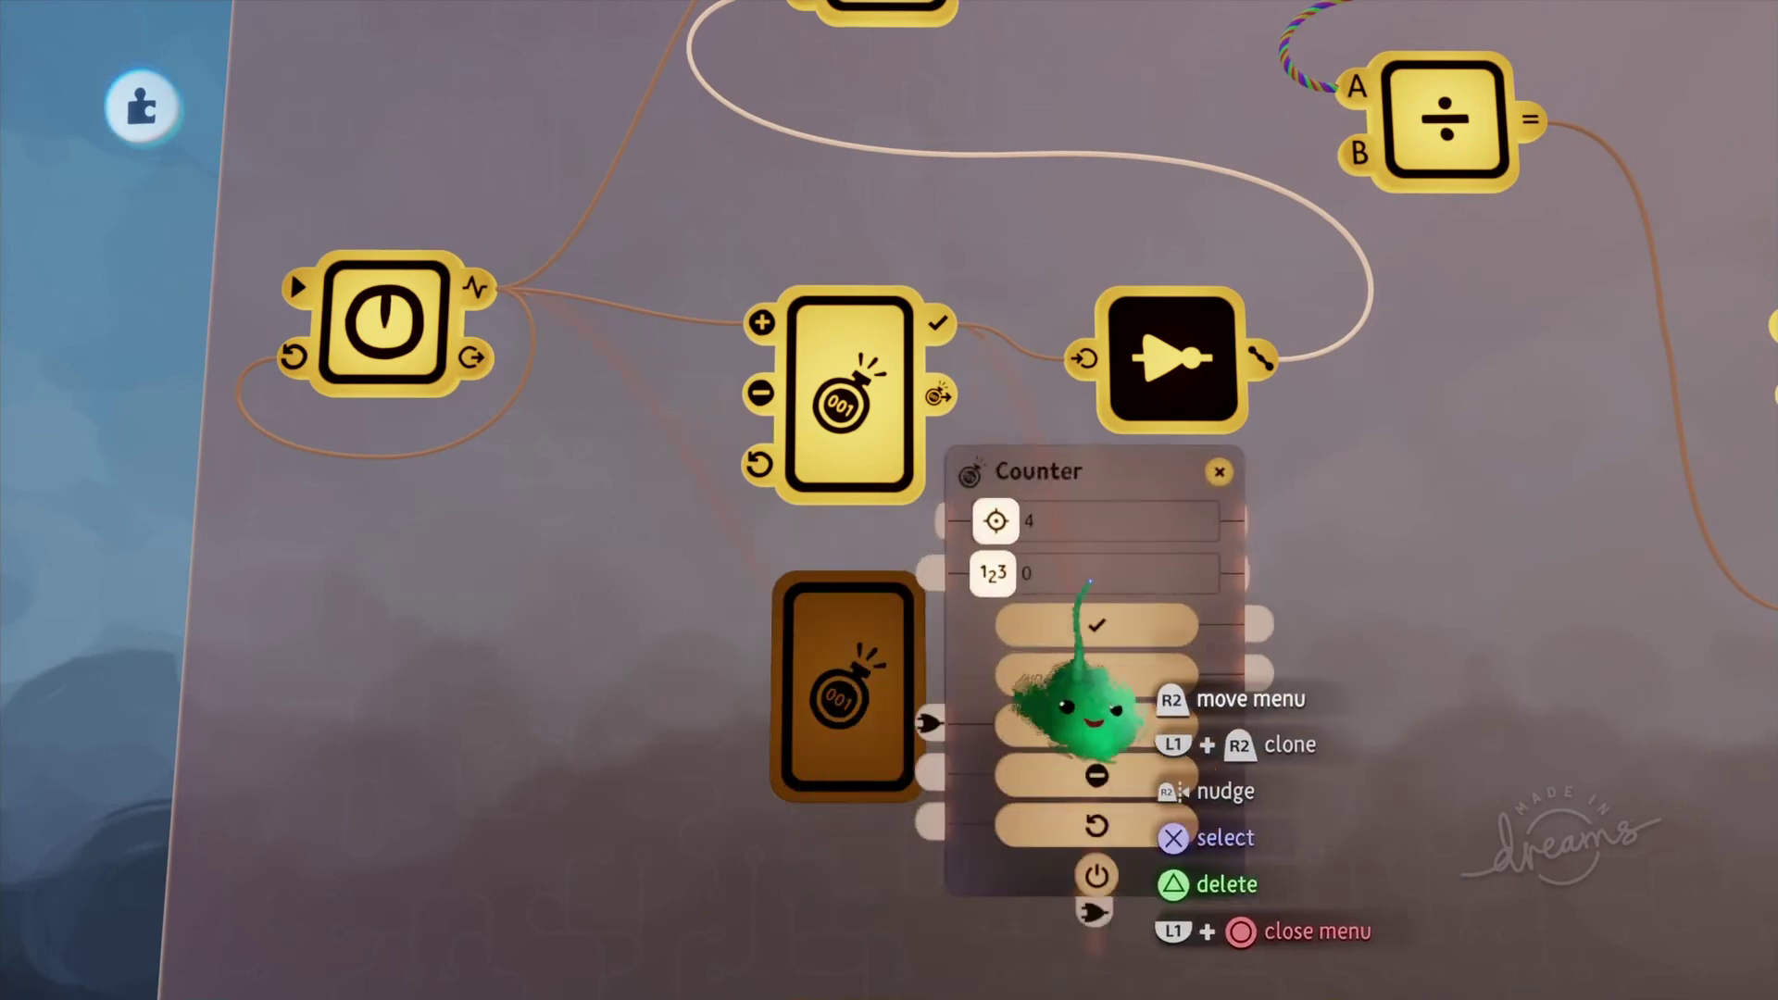
key(Escape)
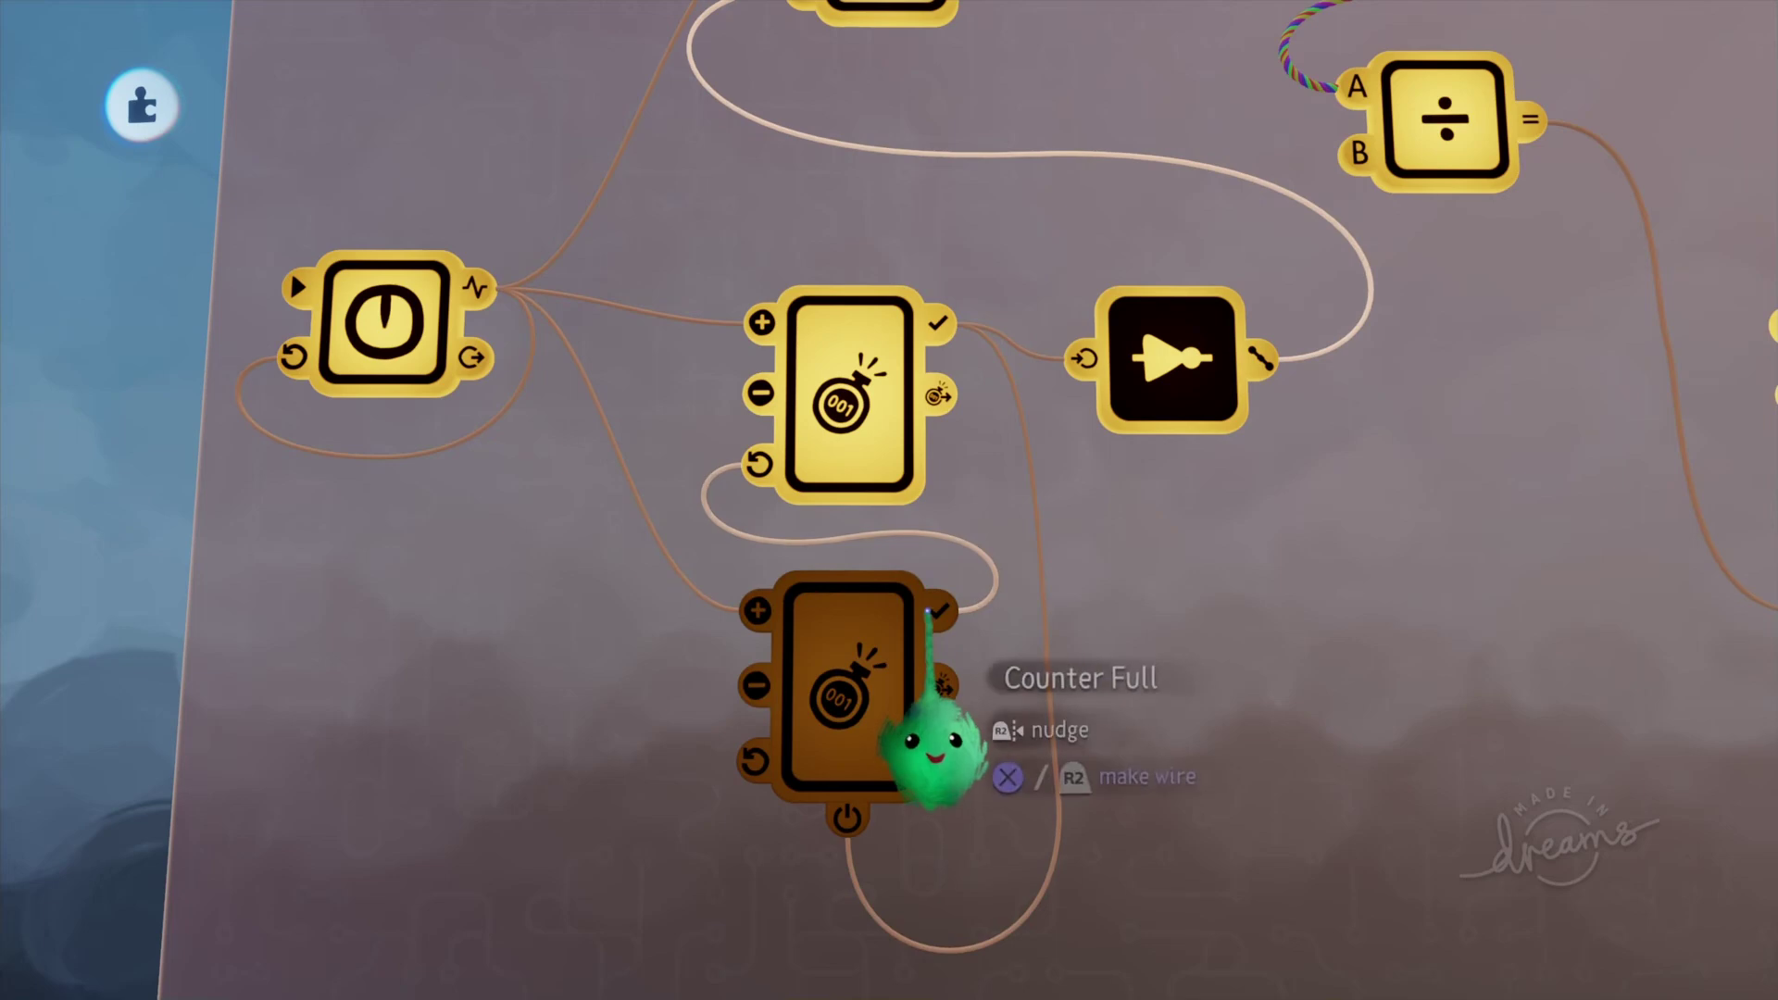
click(815, 421)
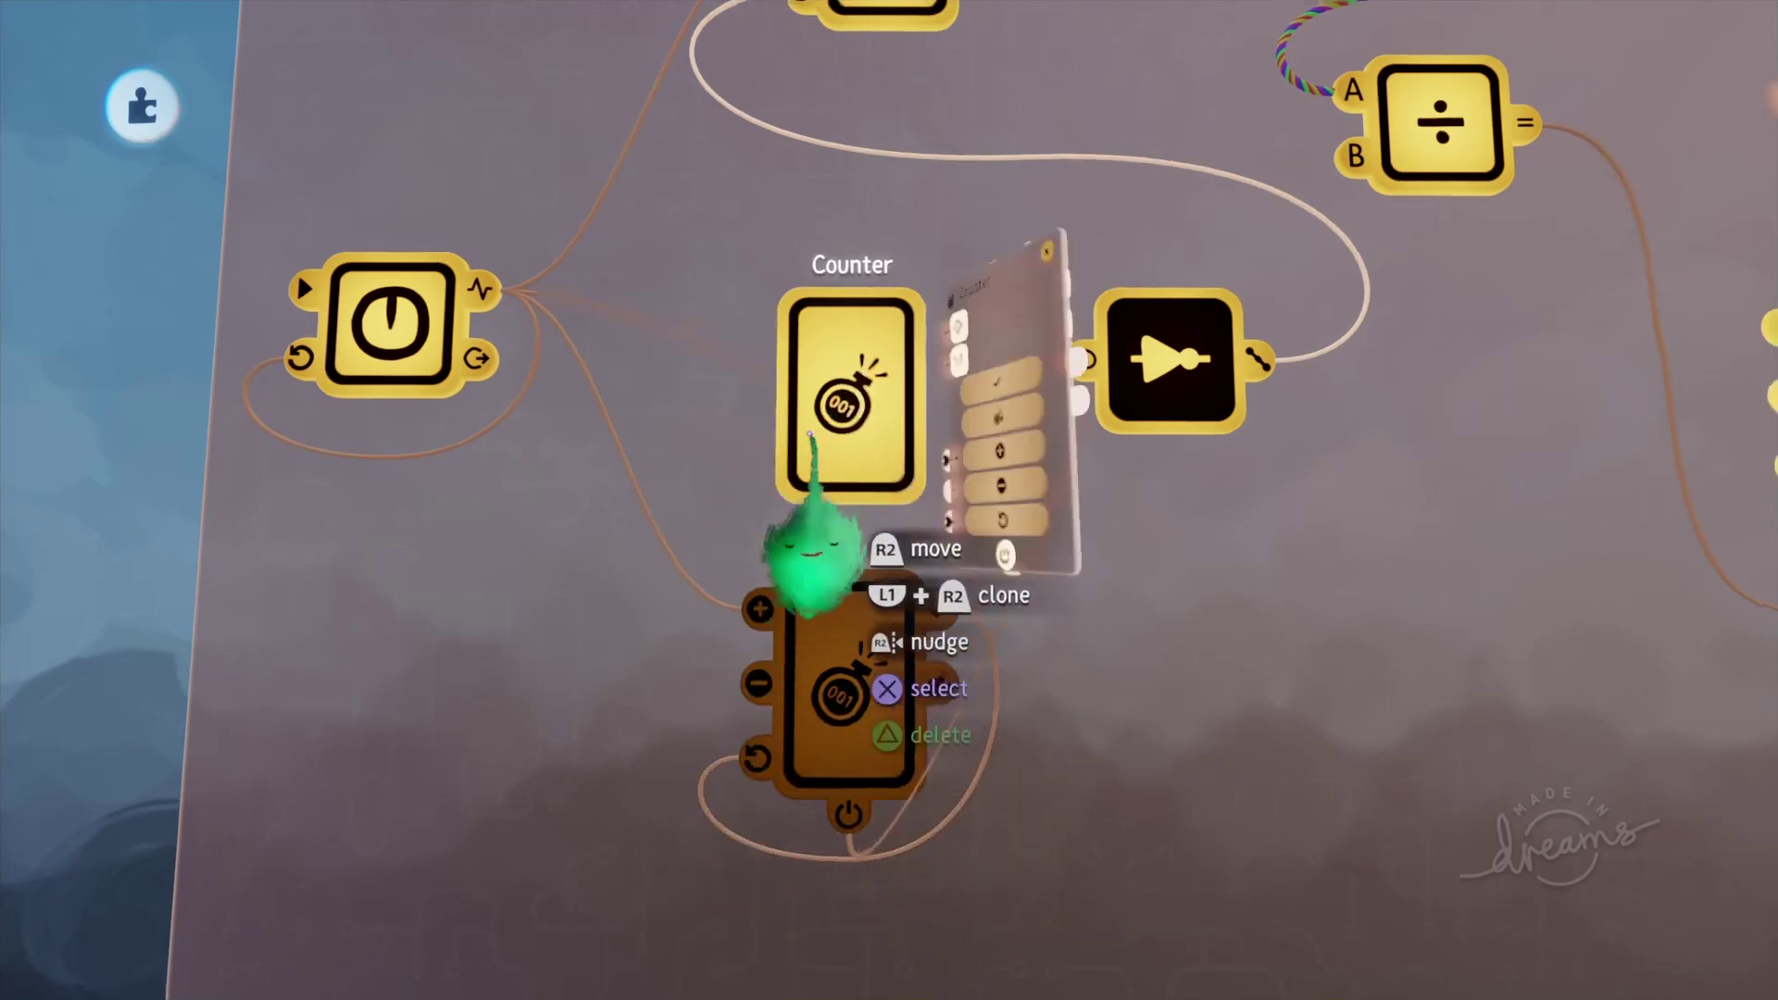
scroll(1028, 449, down, 5)
key(Escape)
Step: Play the scene to test the Counter logic, rewind it, then view the nested Microchip's Timeline and close it
middle_drag(575, 485, 484, 836)
scroll(483, 836, down, 3)
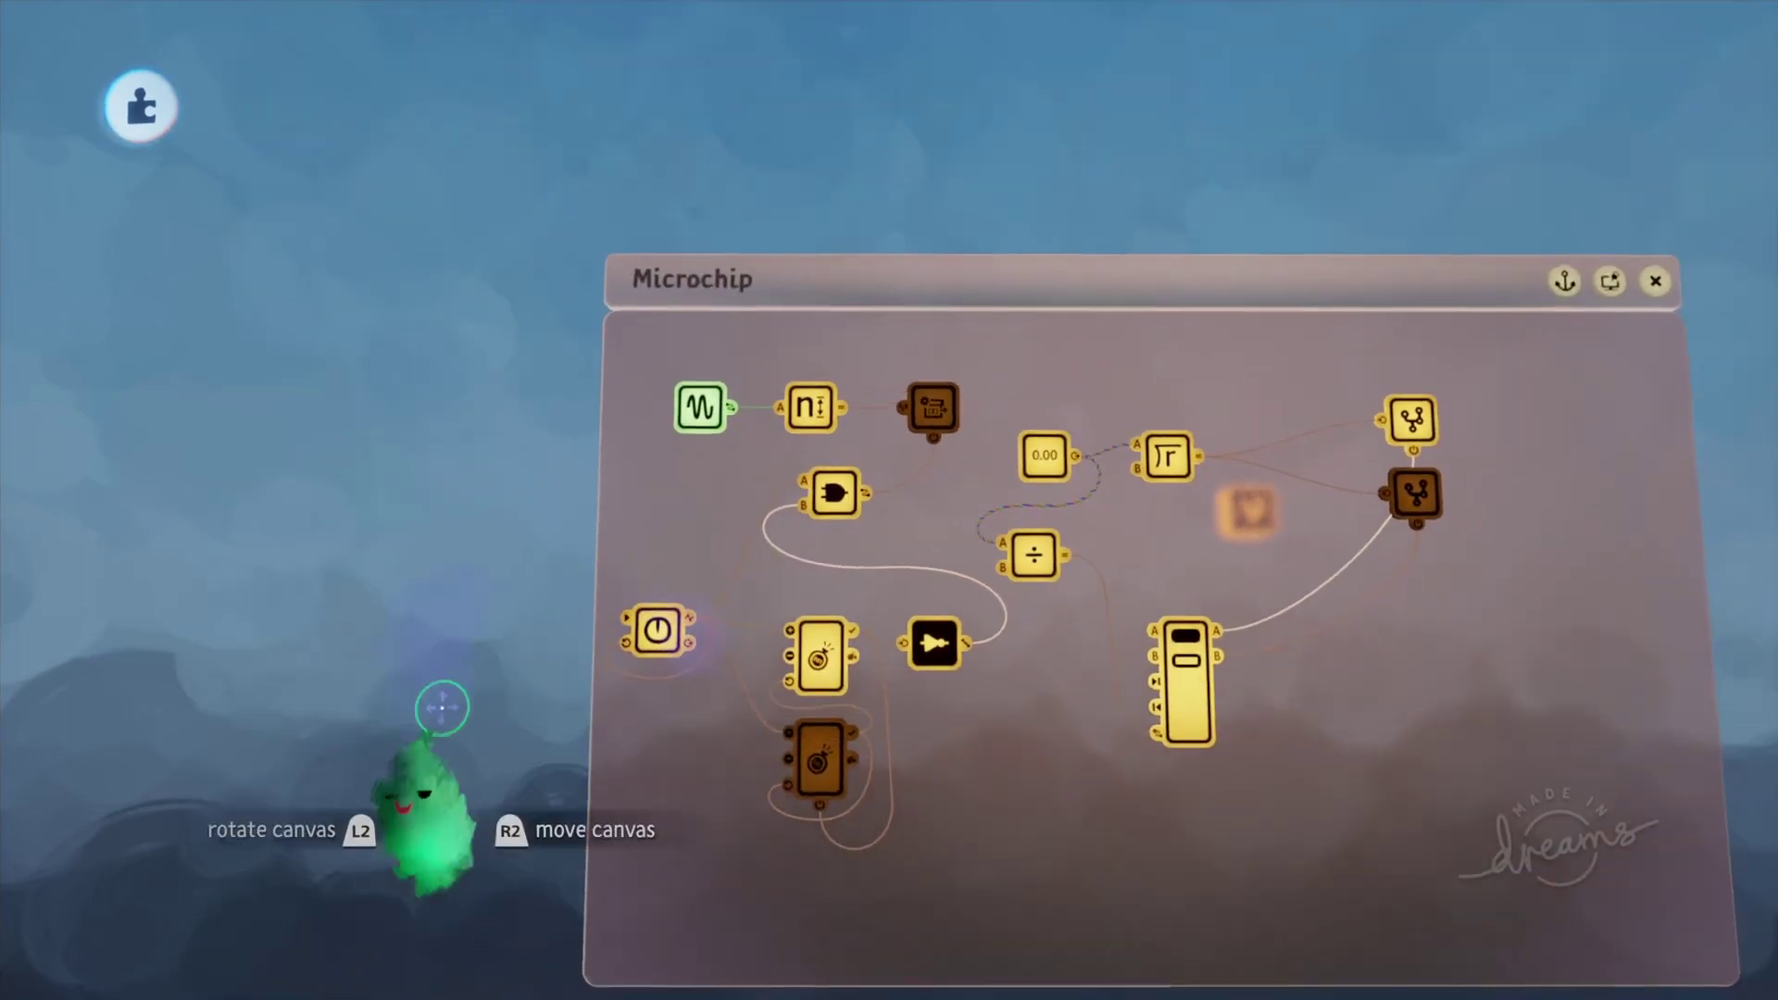
scroll(501, 687, up, 1)
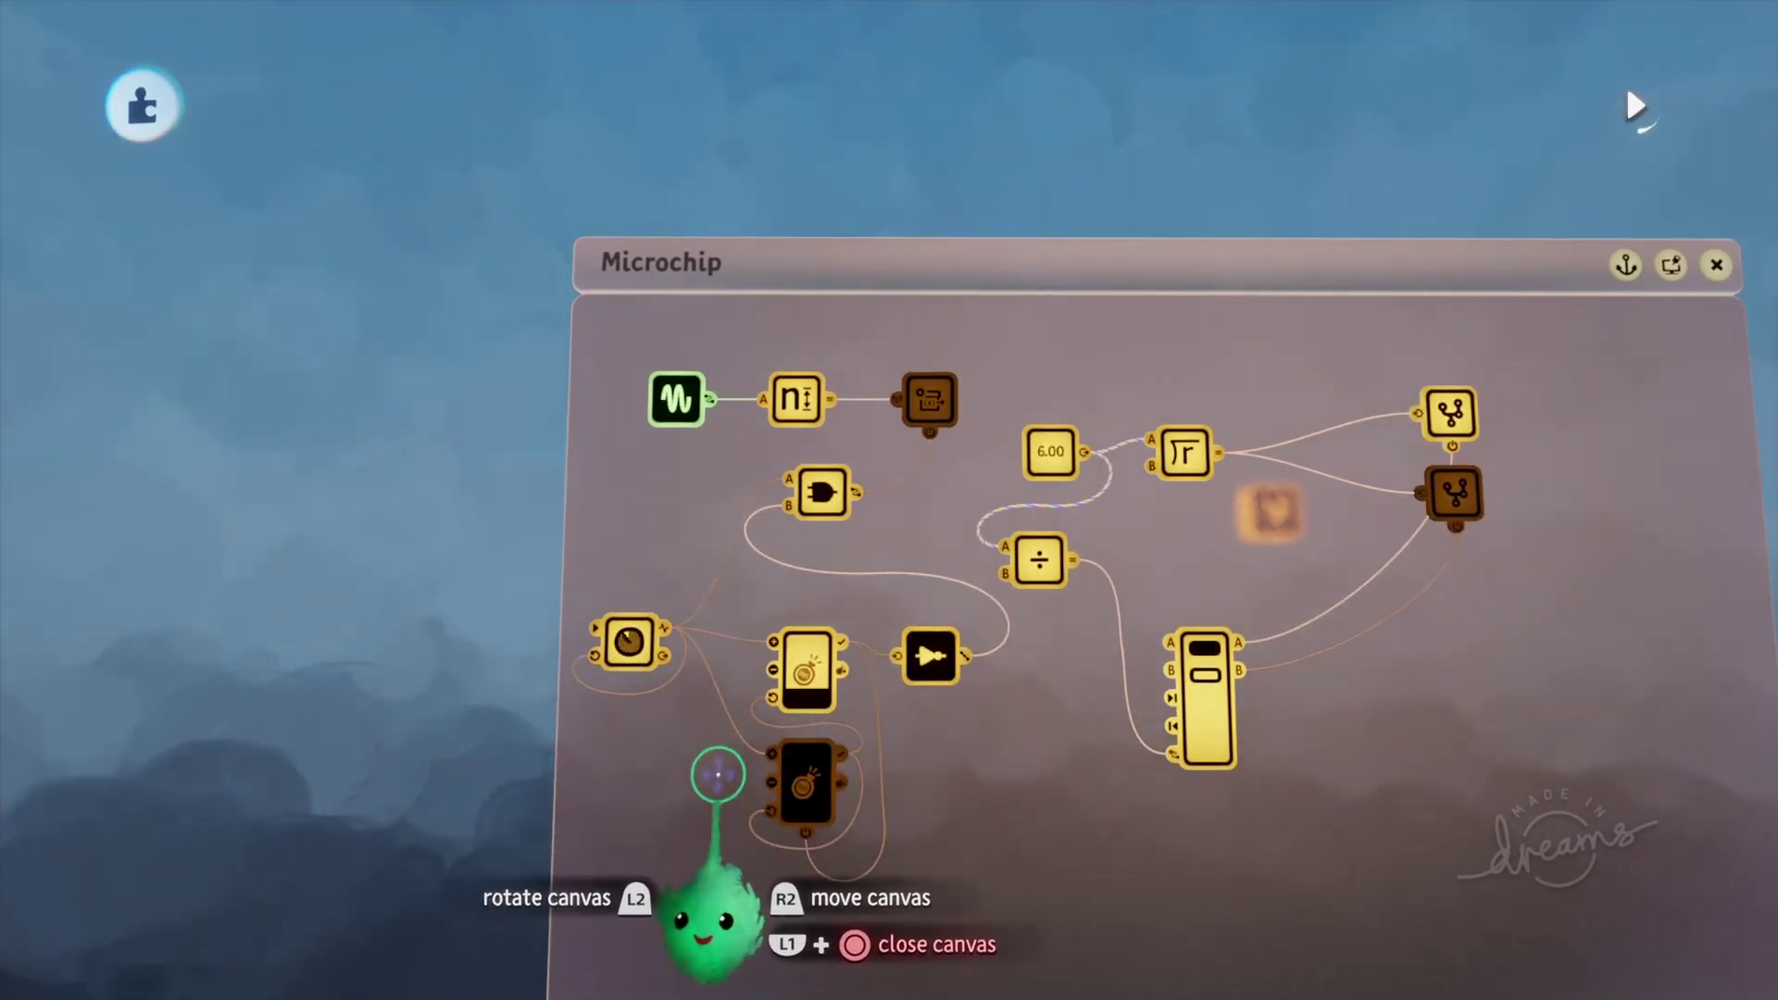
scroll(855, 798, right, 4)
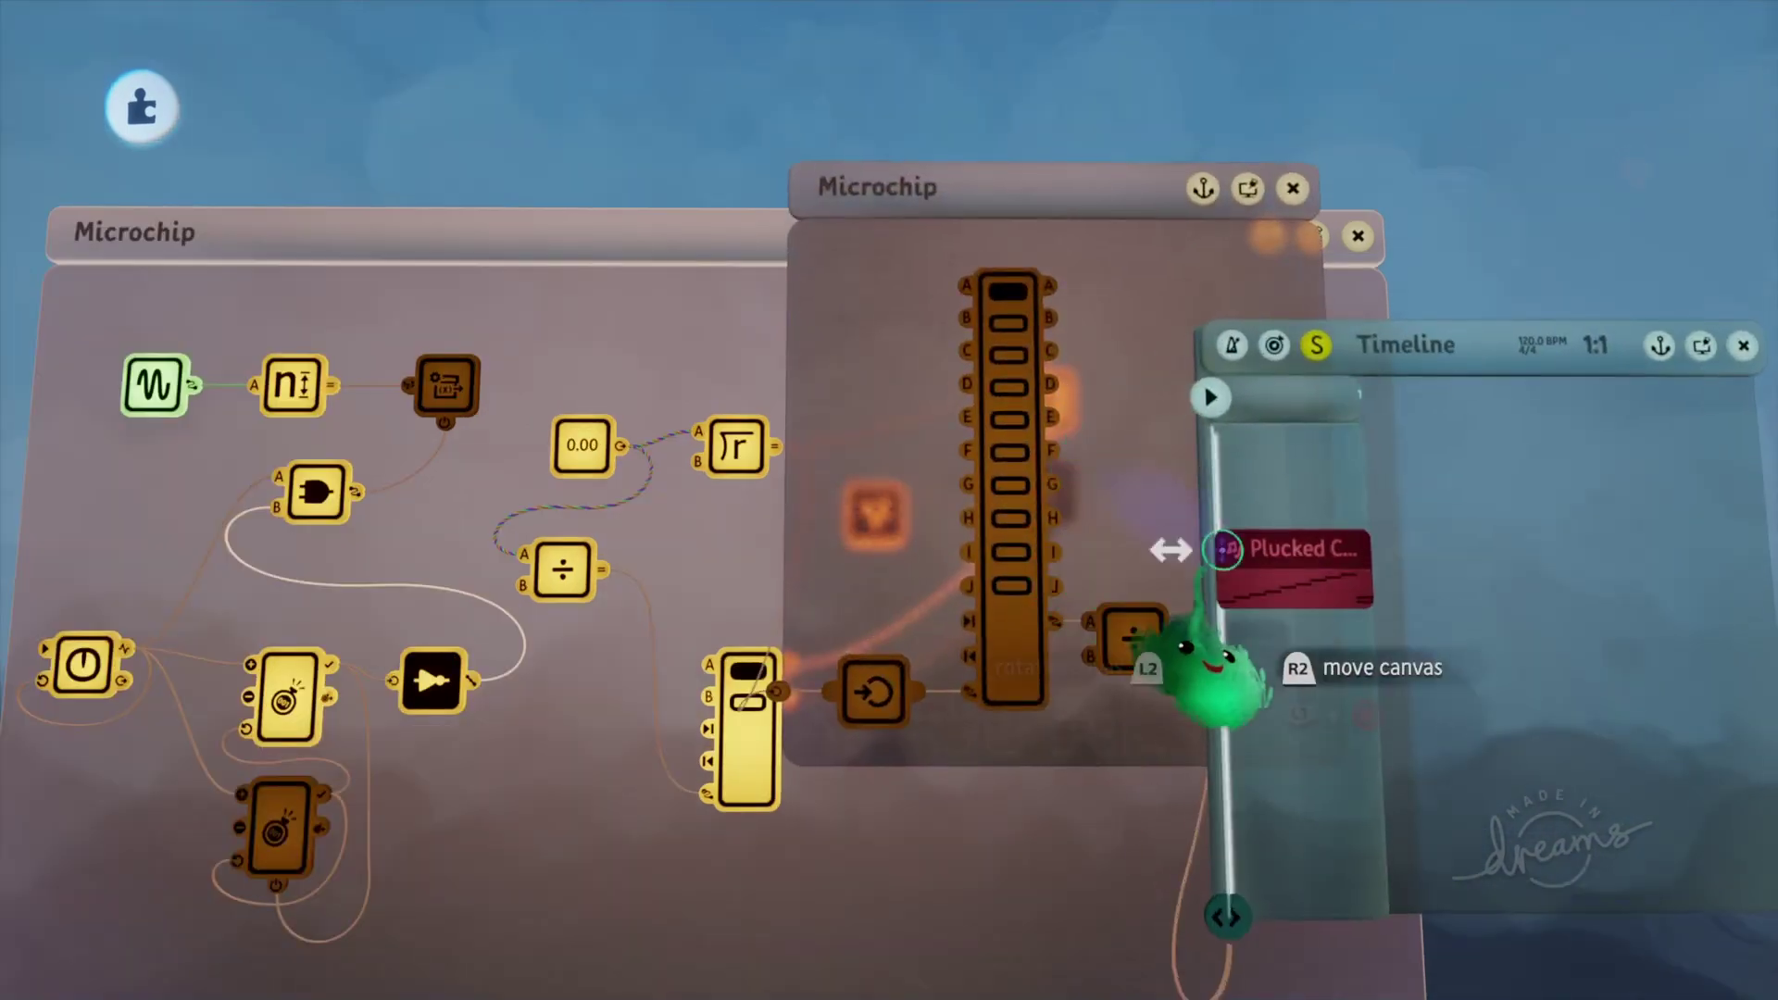
drag(1389, 548, 1359, 580)
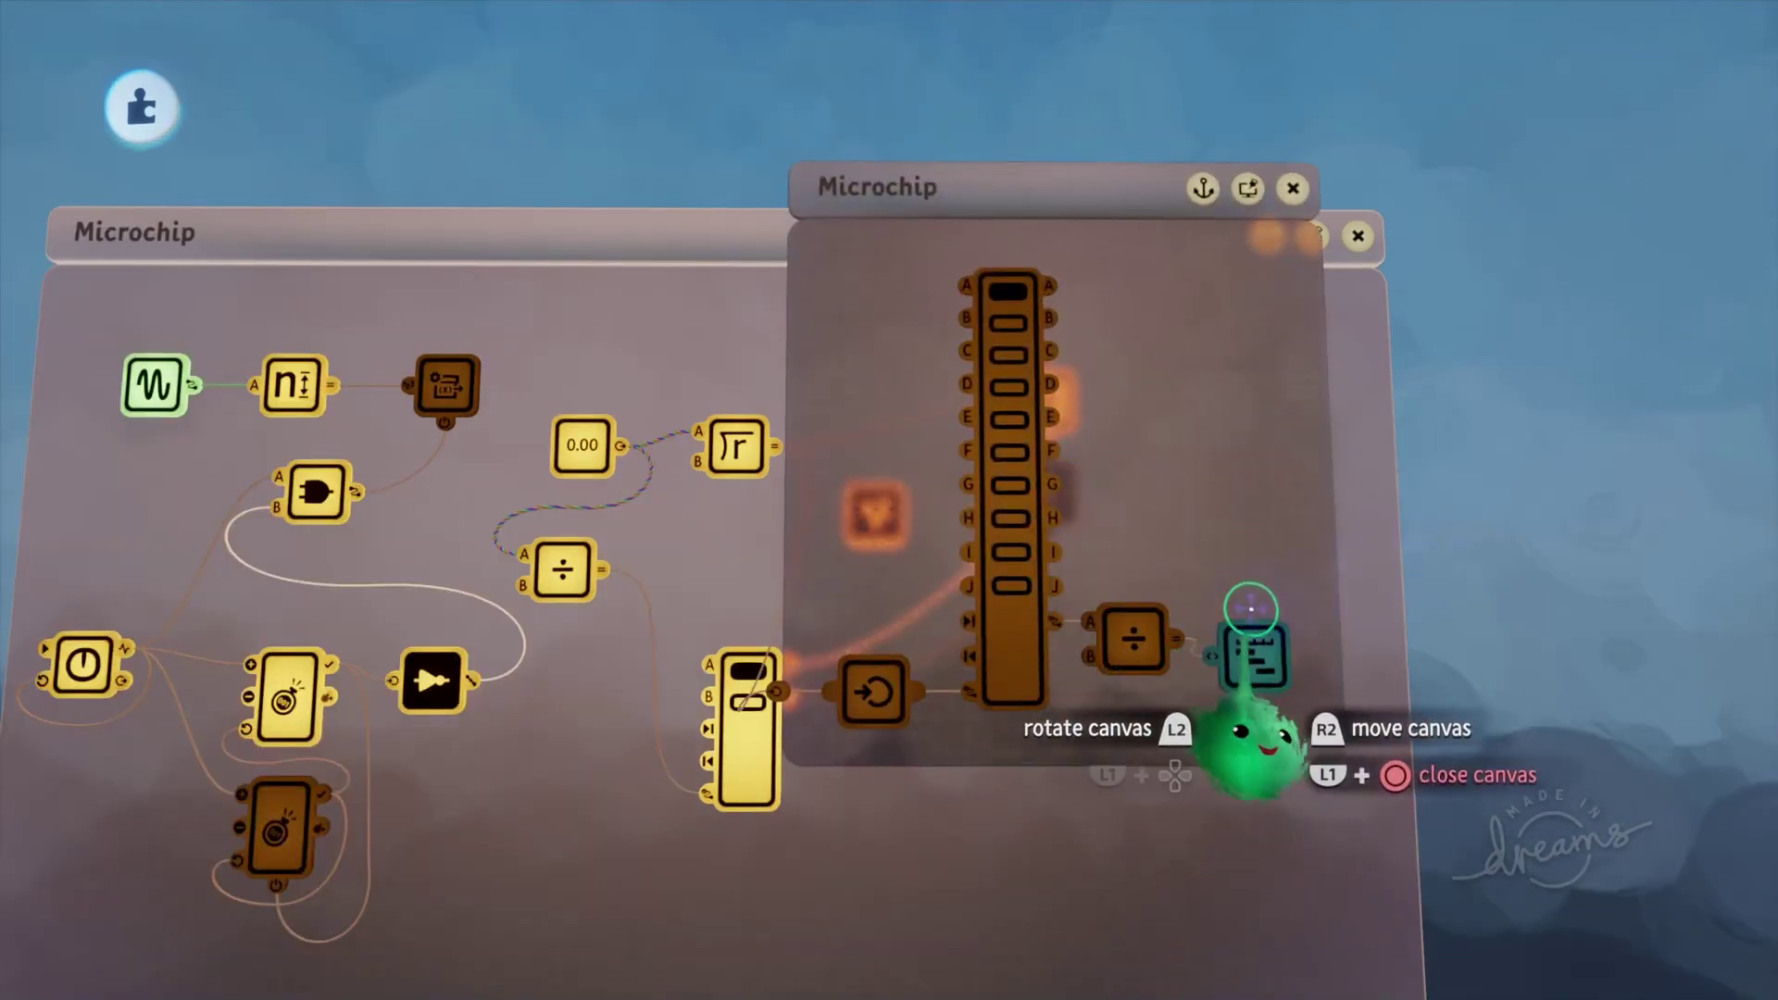
Step: View the Volume & Channel settings of the Timeline in each of the two nested Microchips, closing each one after viewing
click(1252, 648)
click(1087, 374)
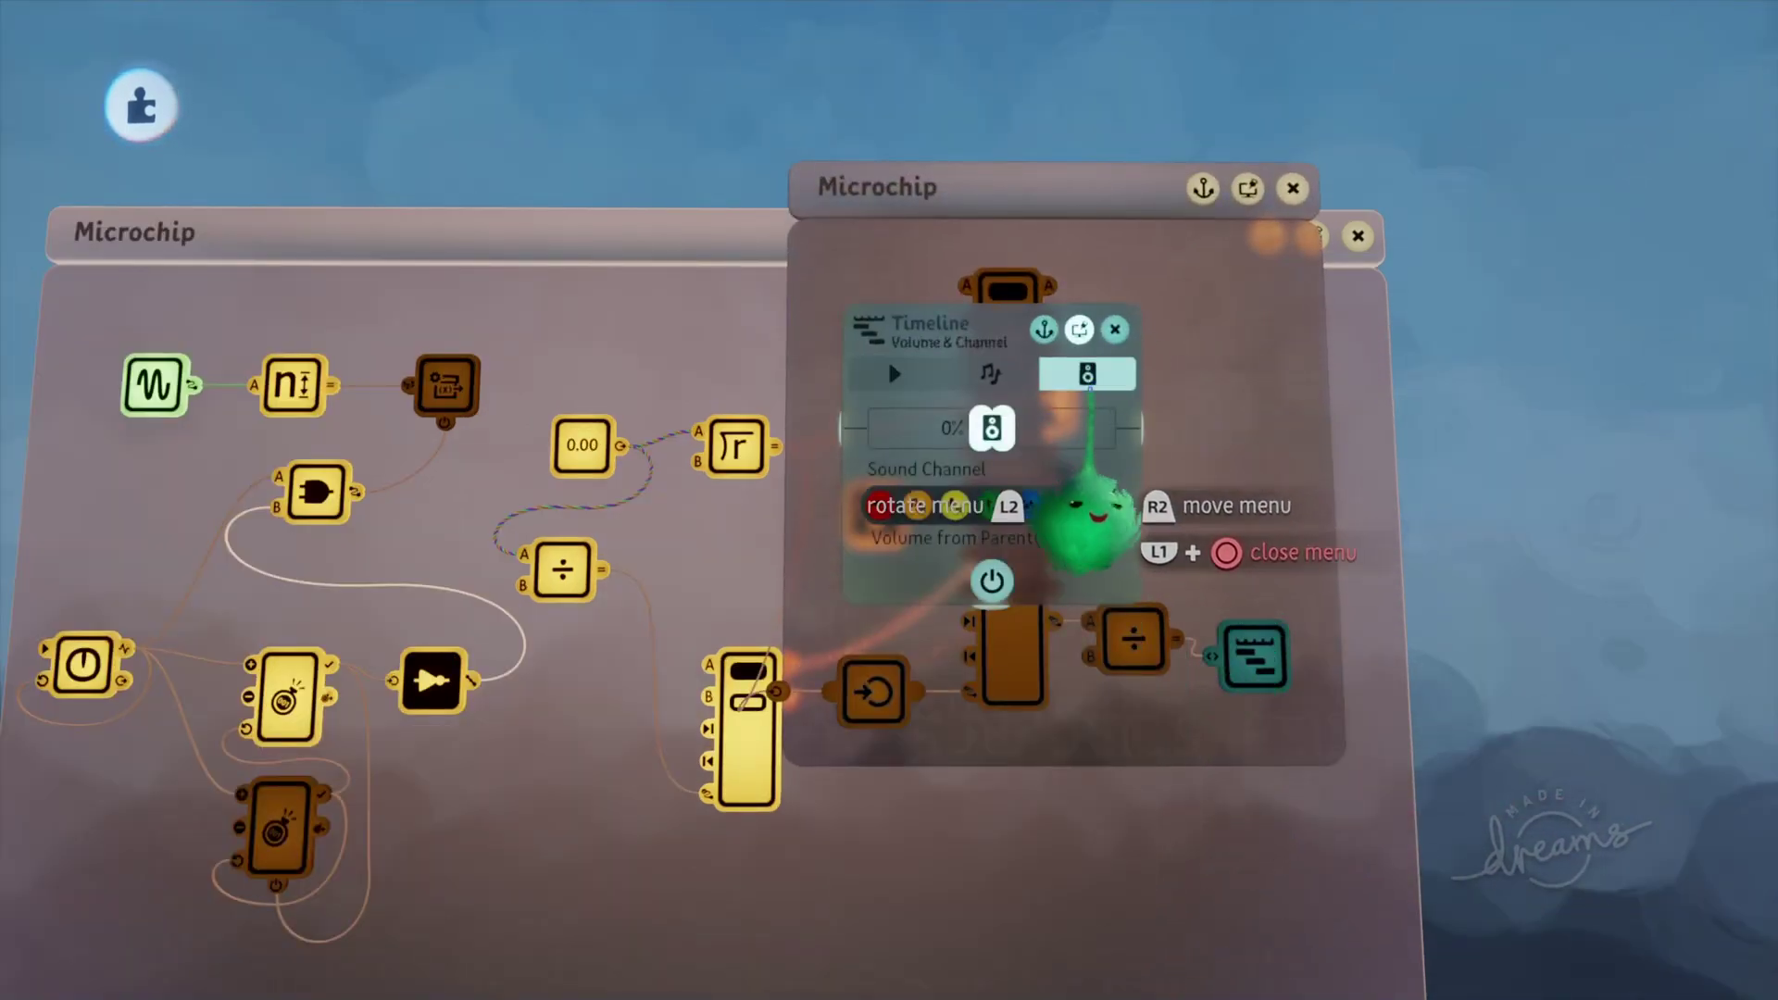
key(Escape)
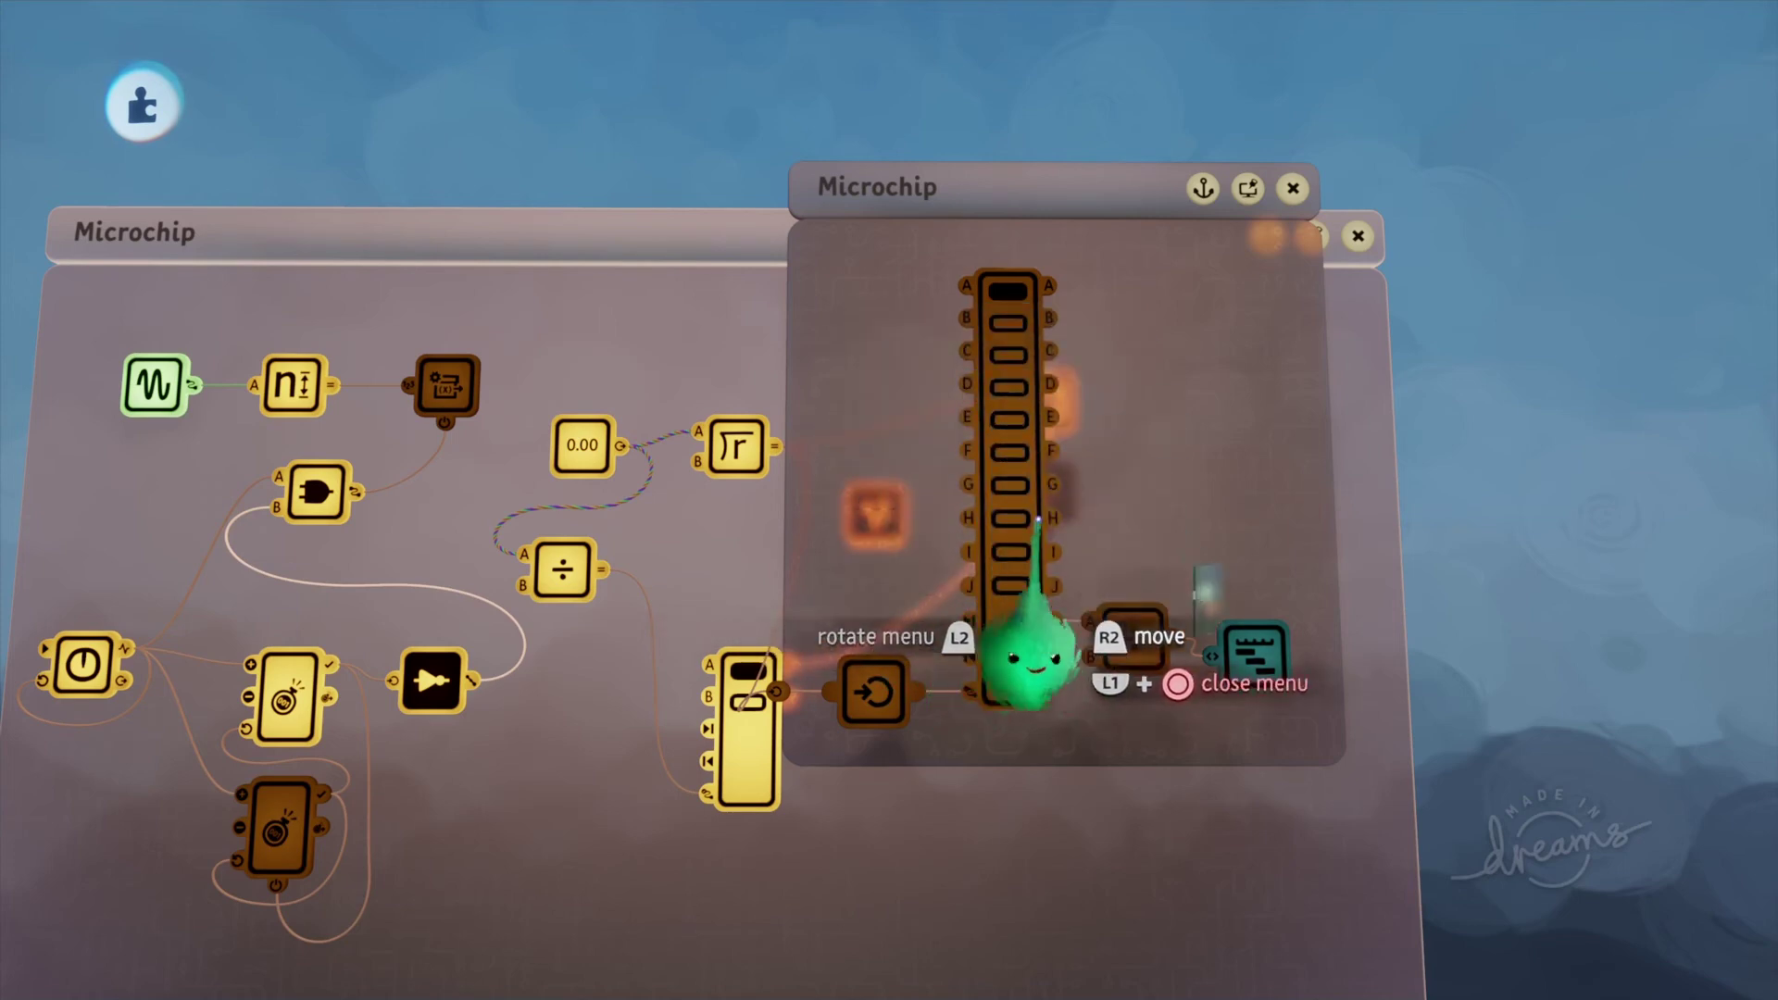
key(Escape)
click(1054, 484)
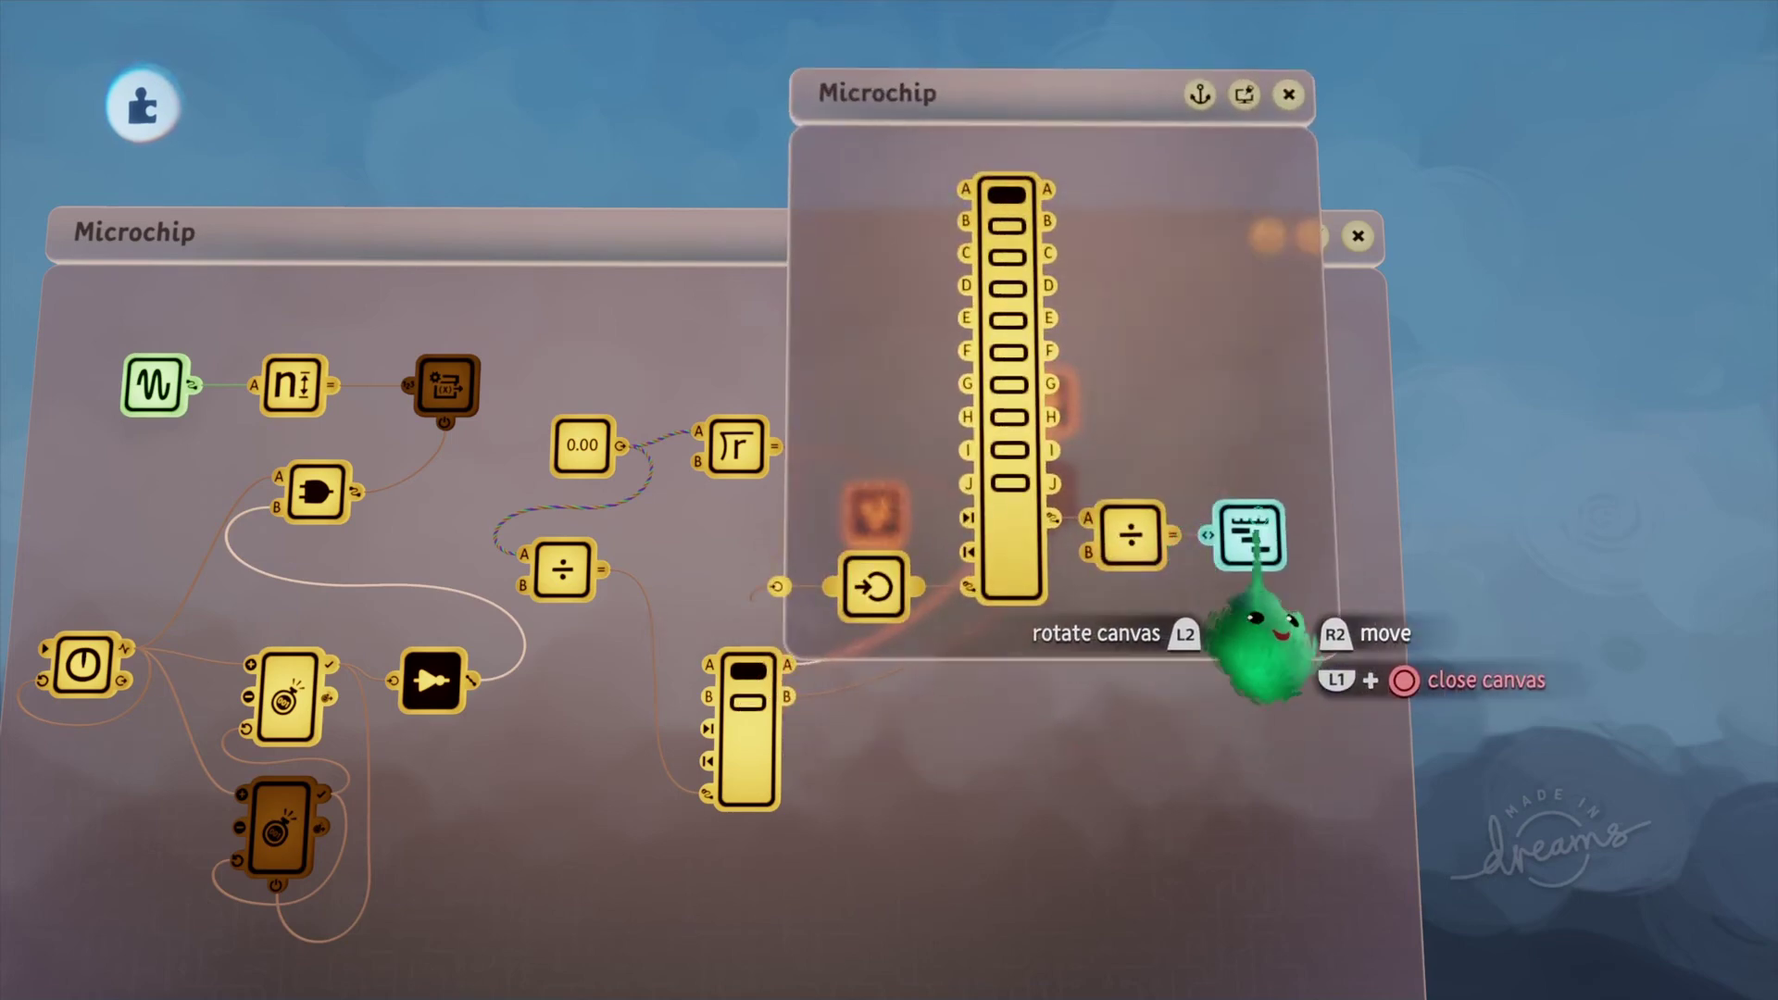
click(1255, 519)
click(1078, 256)
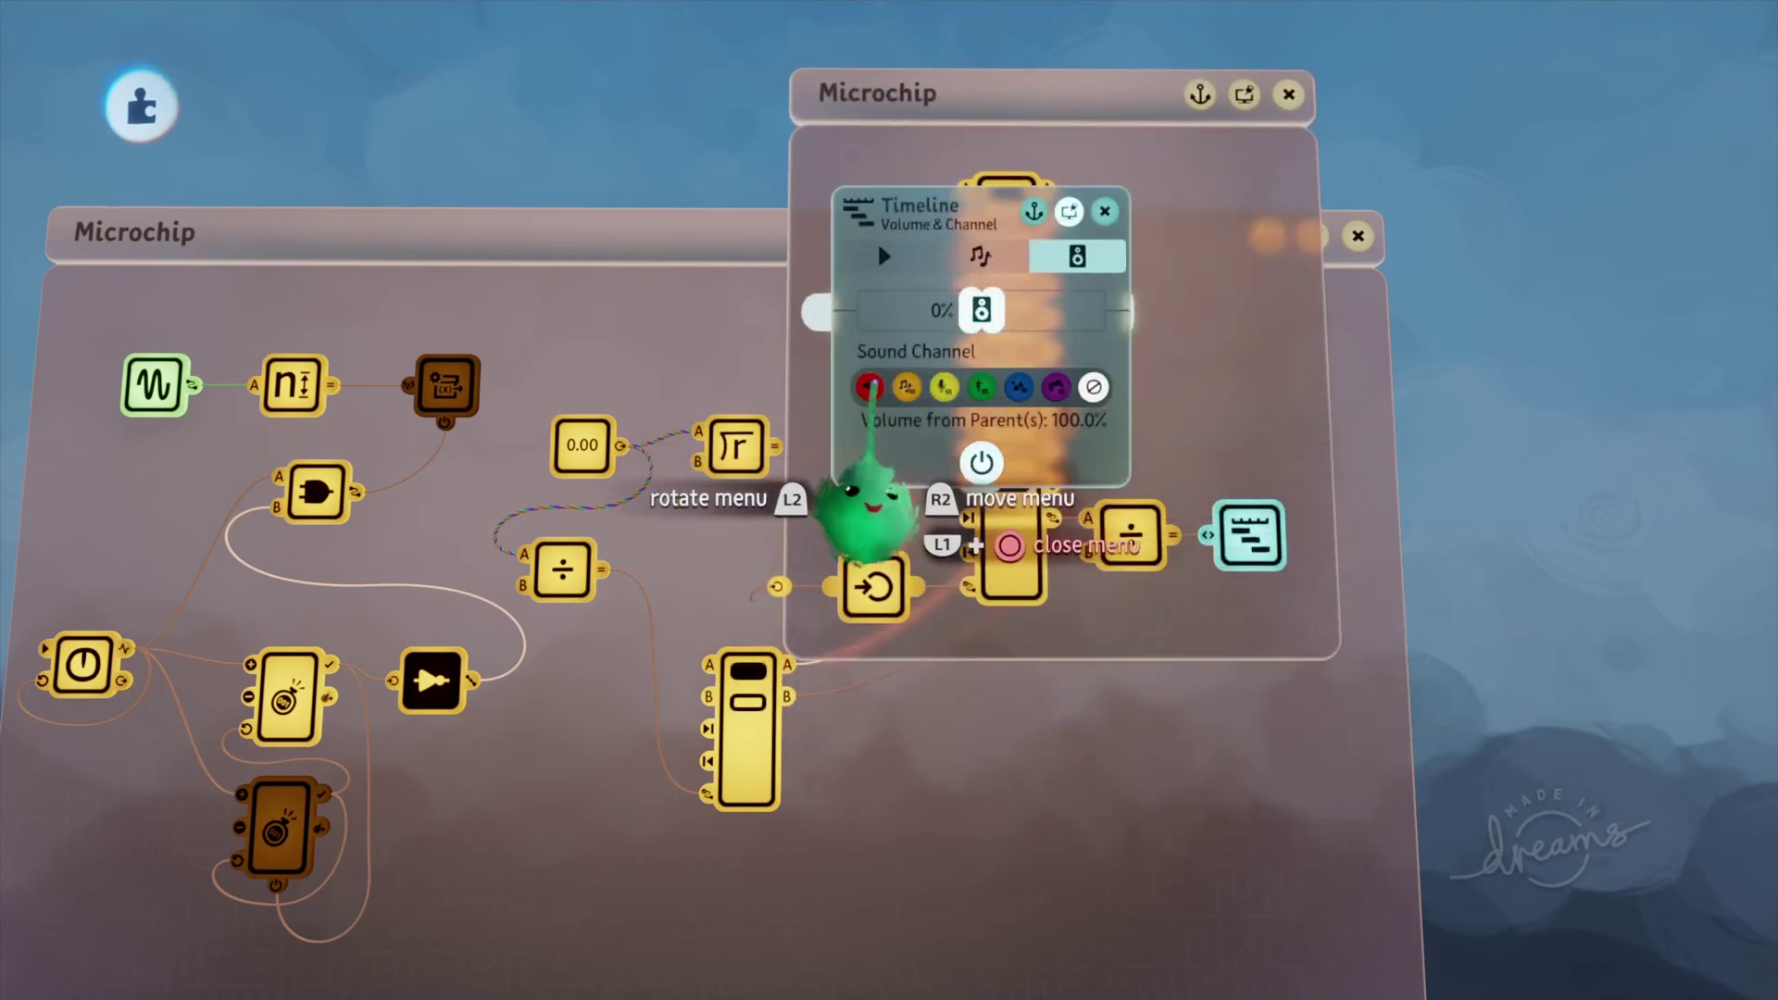
key(Escape)
key(Escape)
Step: Add a Music Channel gadget to the empty area of the main Microchip and open its settings
drag(1039, 528, 1027, 255)
key(Tab)
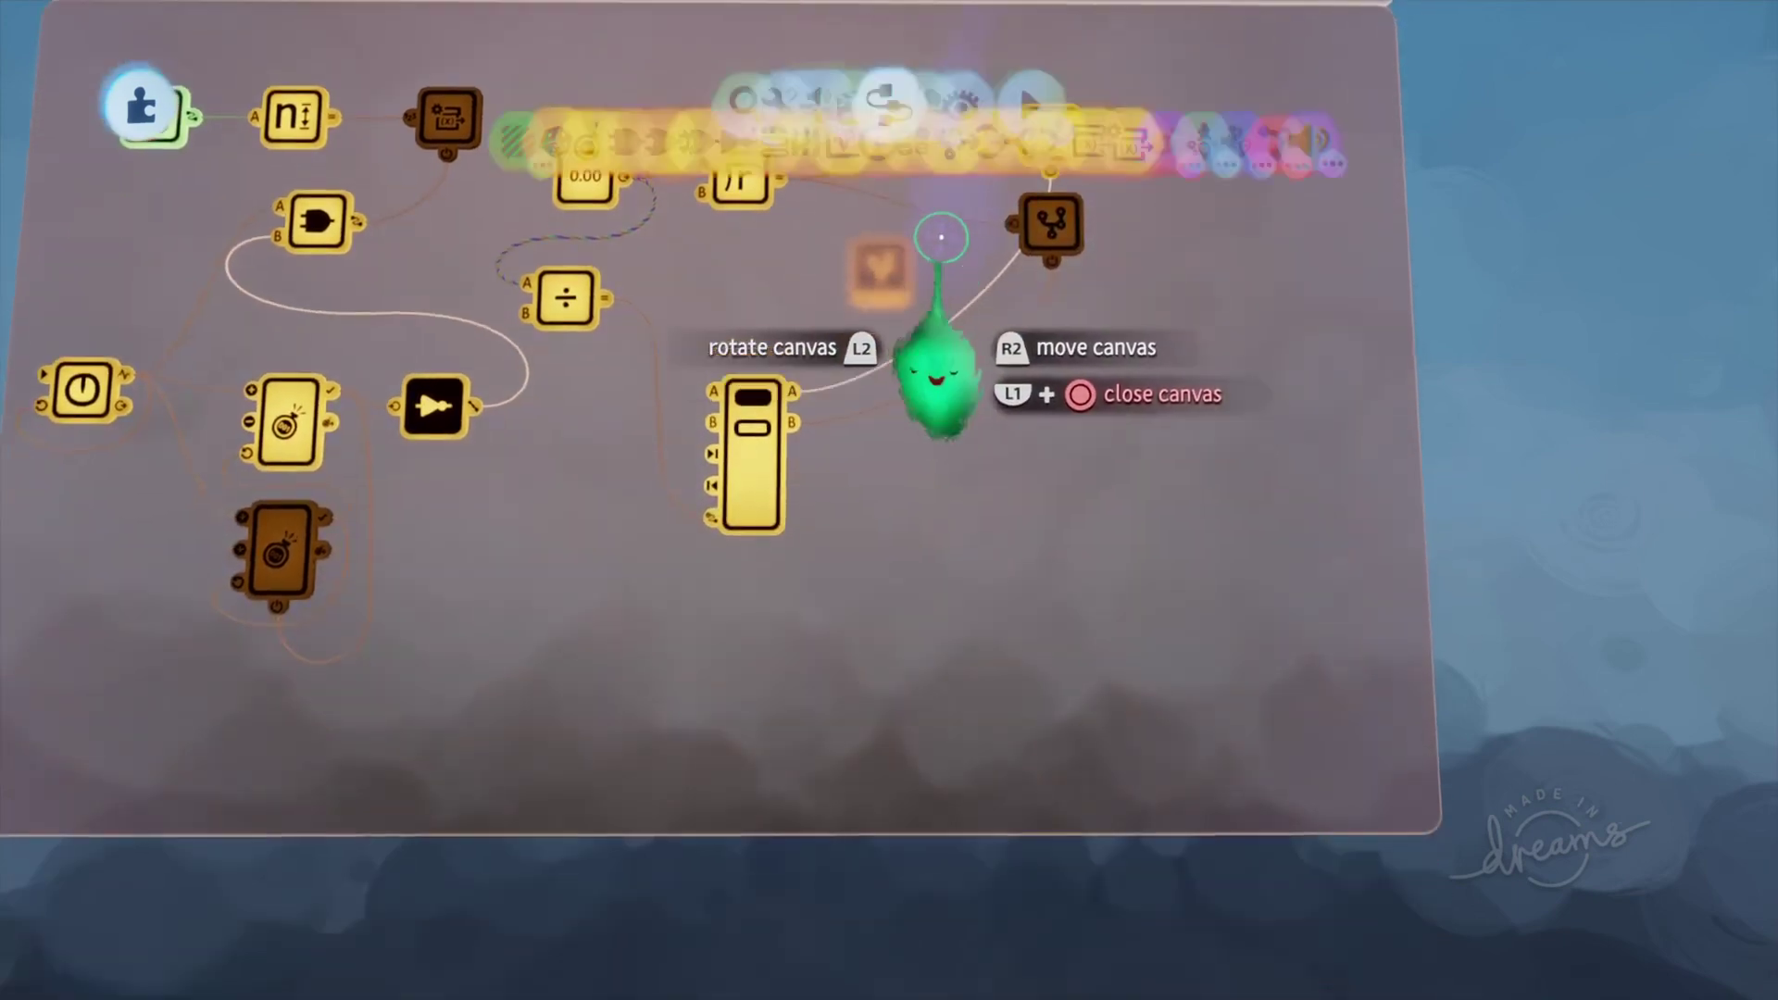
key(Escape)
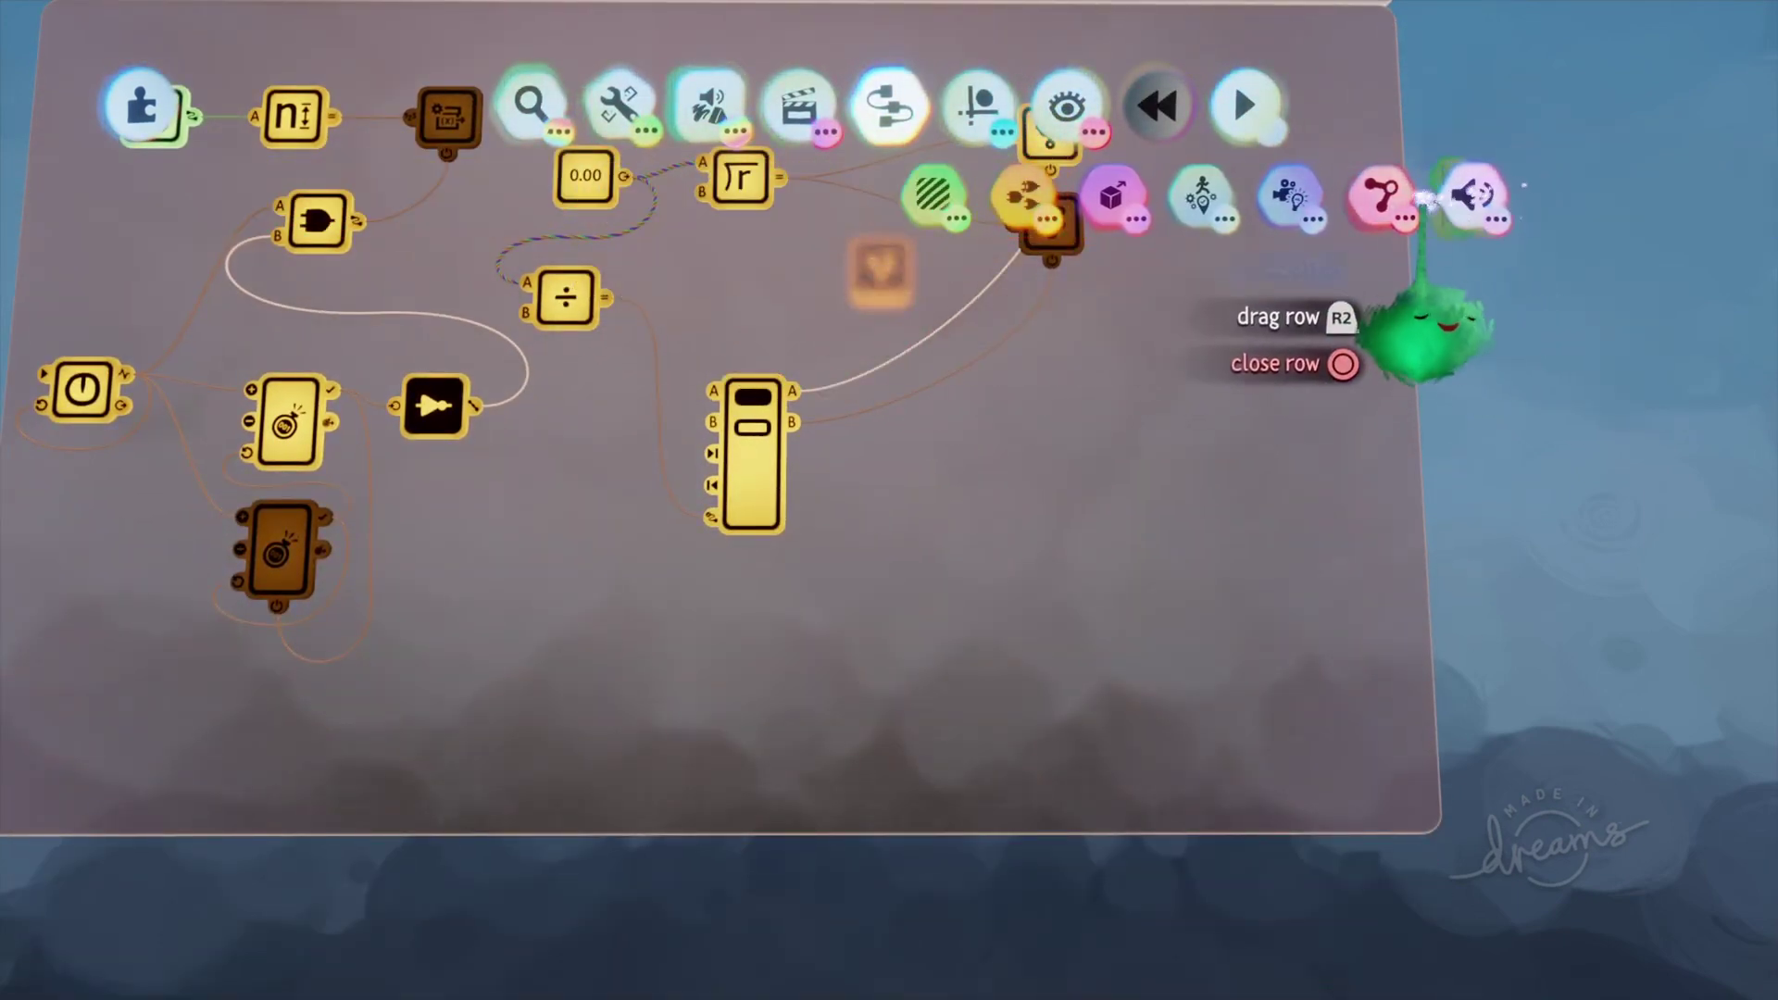
click(1433, 196)
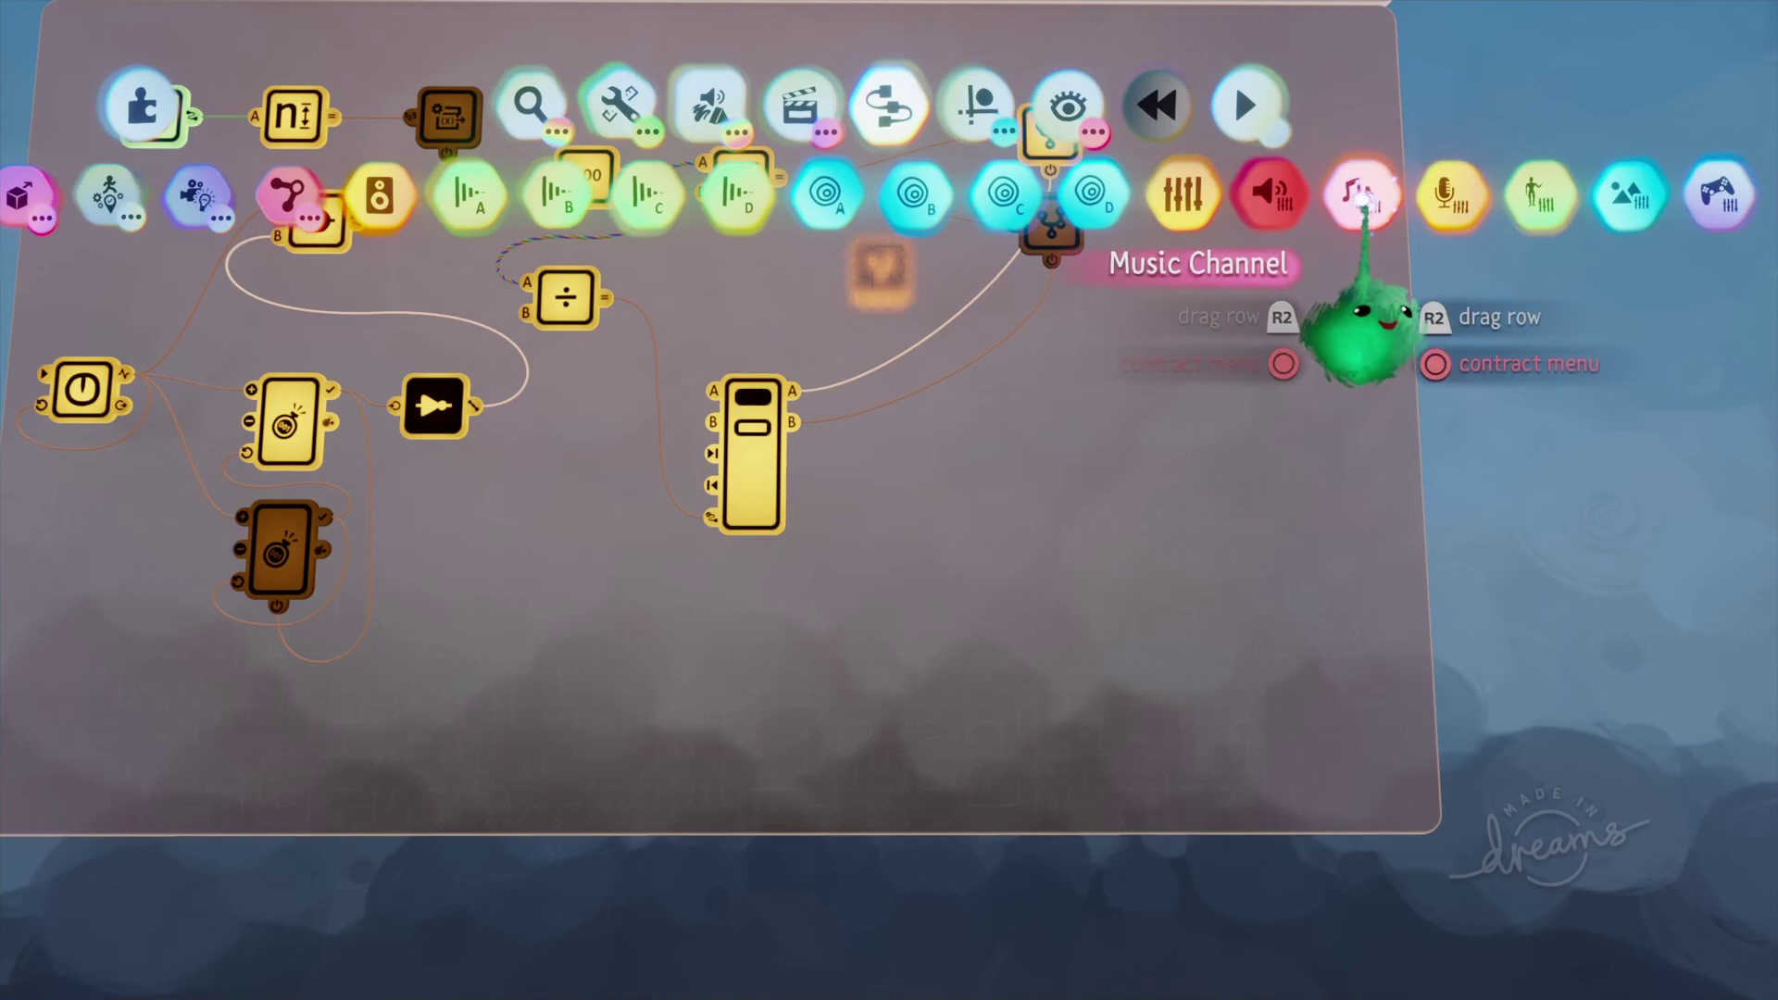
click(1363, 199)
click(1118, 470)
click(1118, 471)
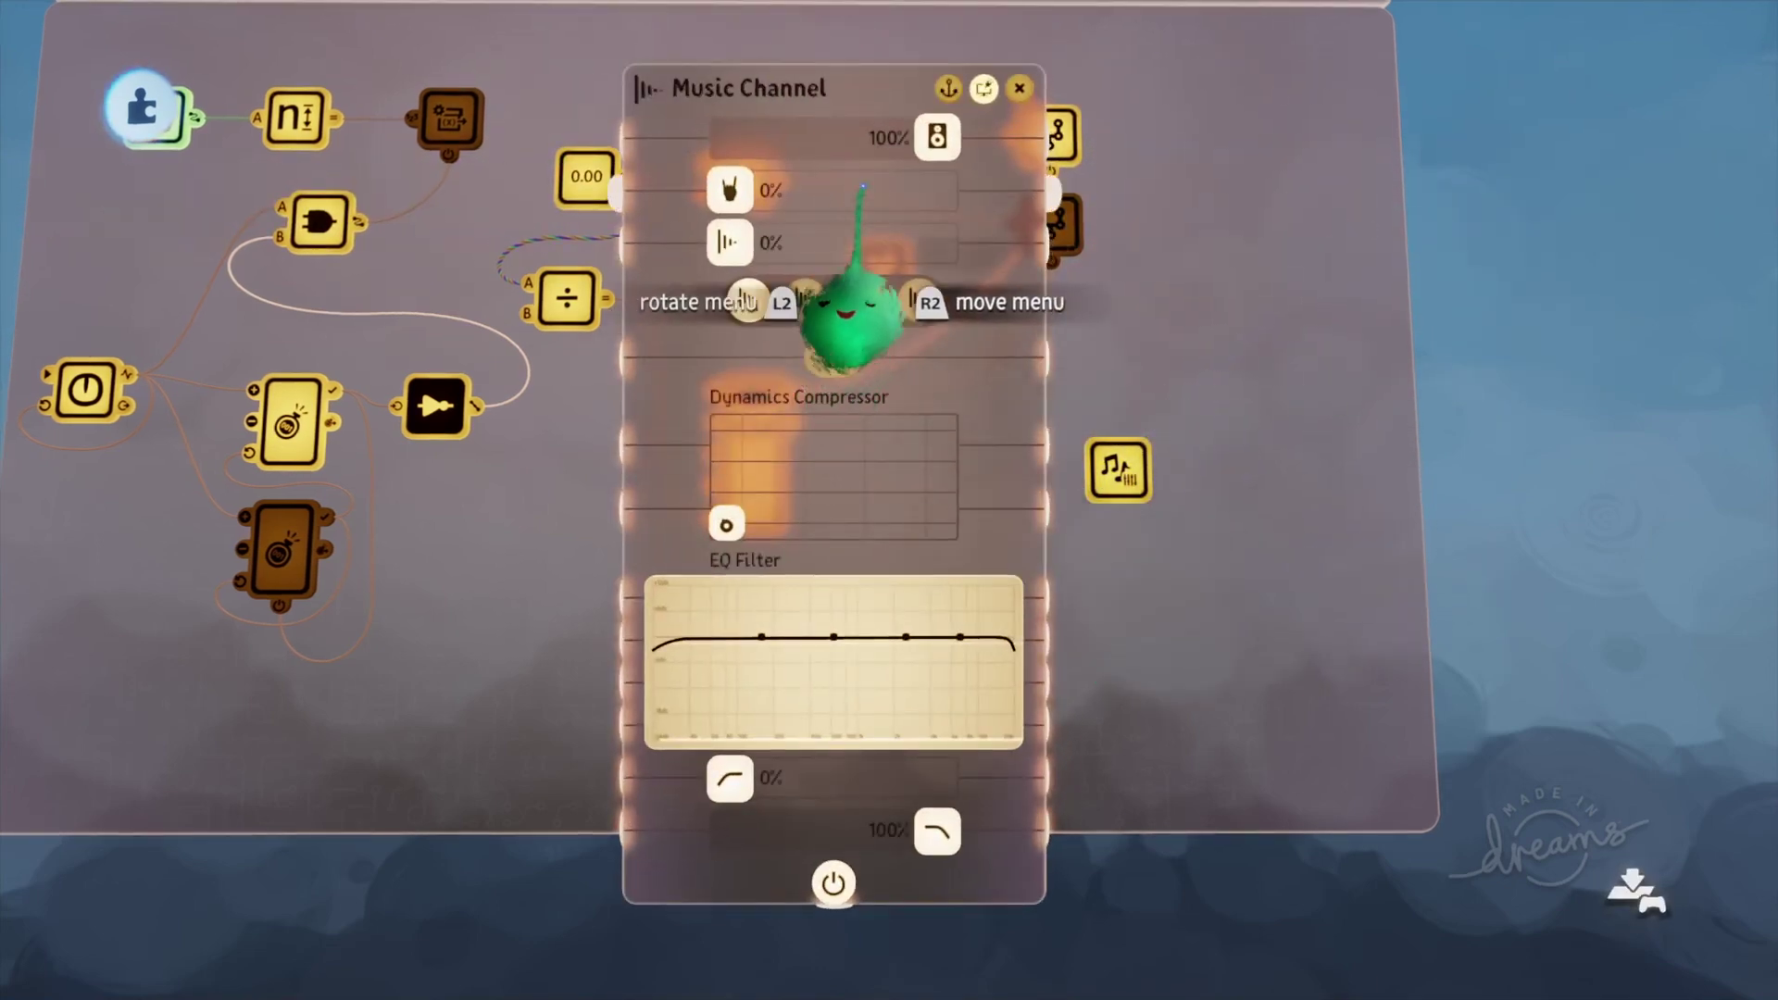
Step: Set the Music Channel's volume to 56%, distortion amount to 30% and chain A reverb amount to 32%
drag(937, 137, 915, 137)
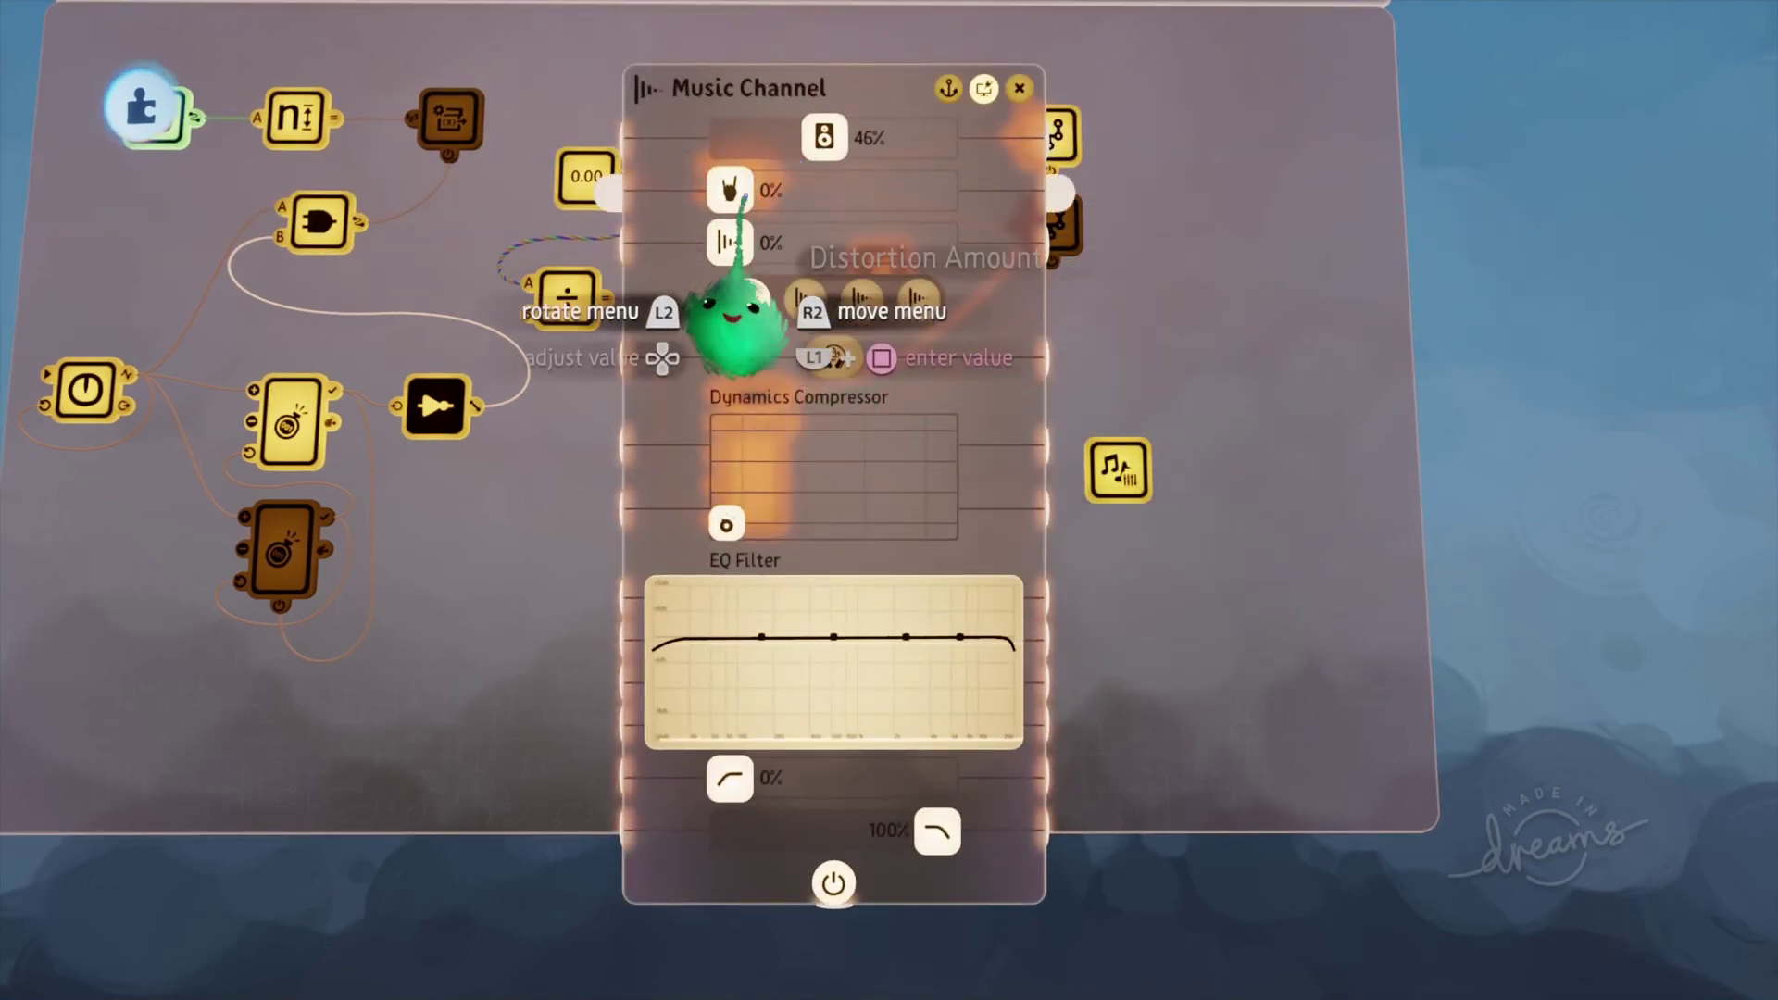
drag(736, 193, 799, 192)
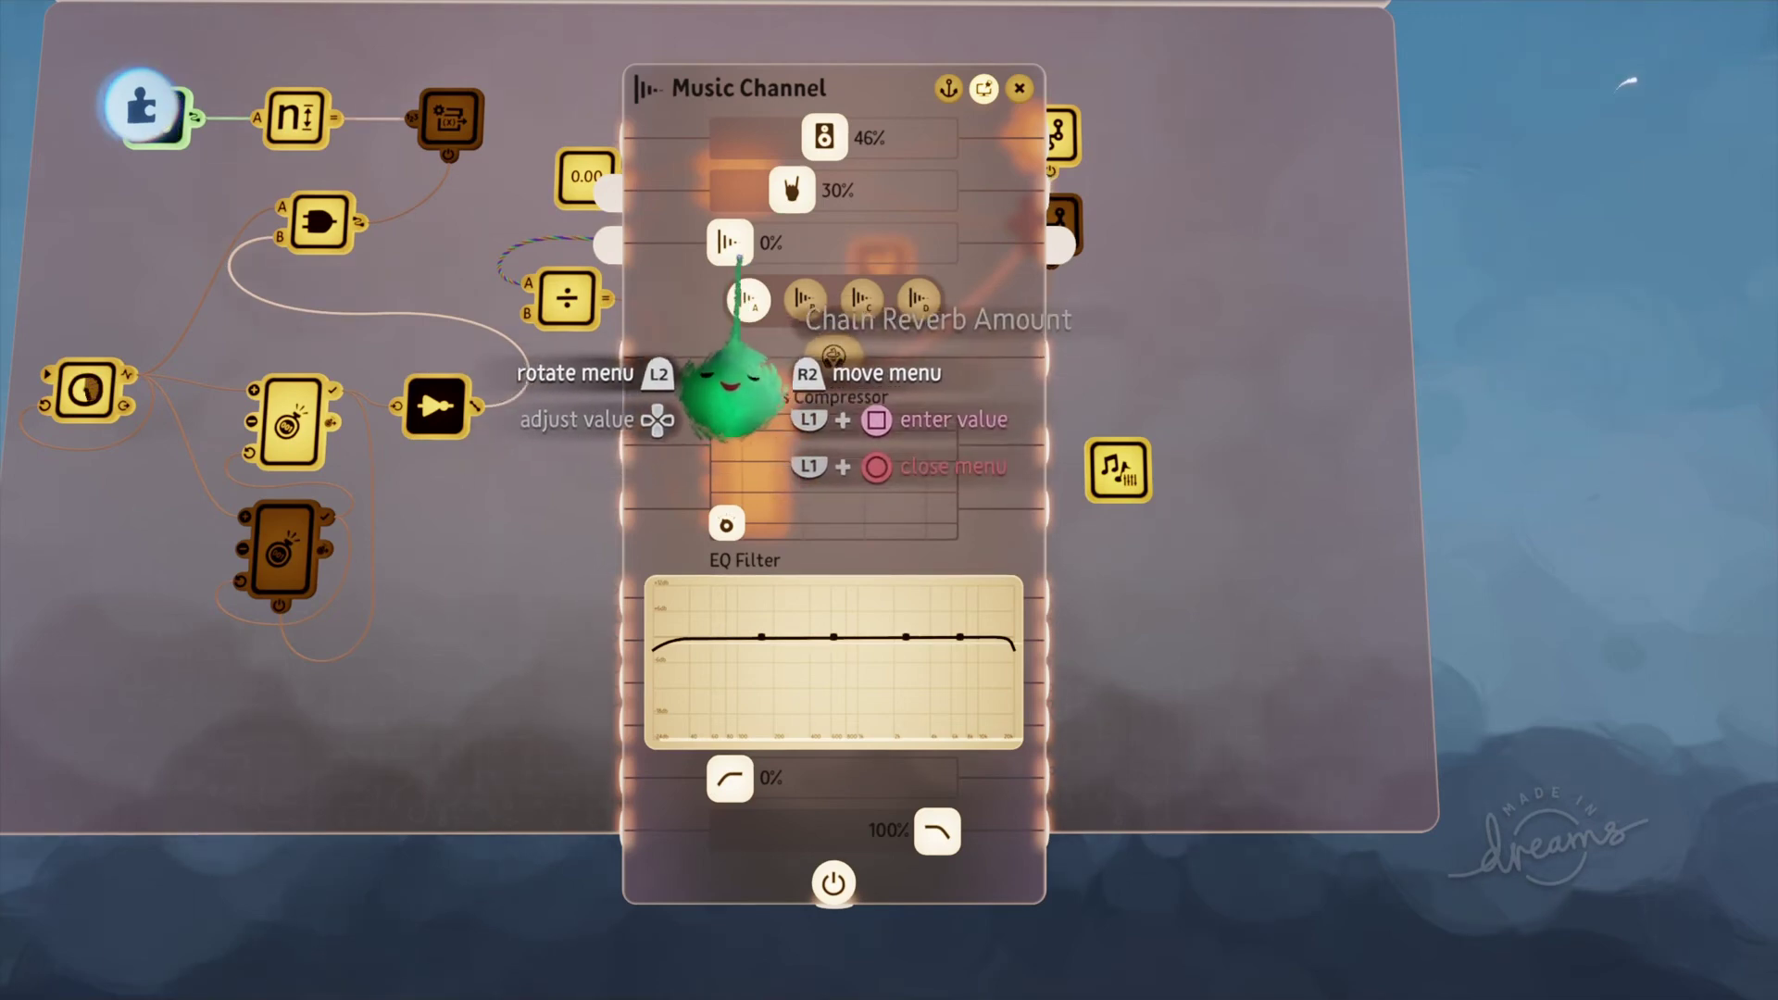
drag(732, 389, 761, 375)
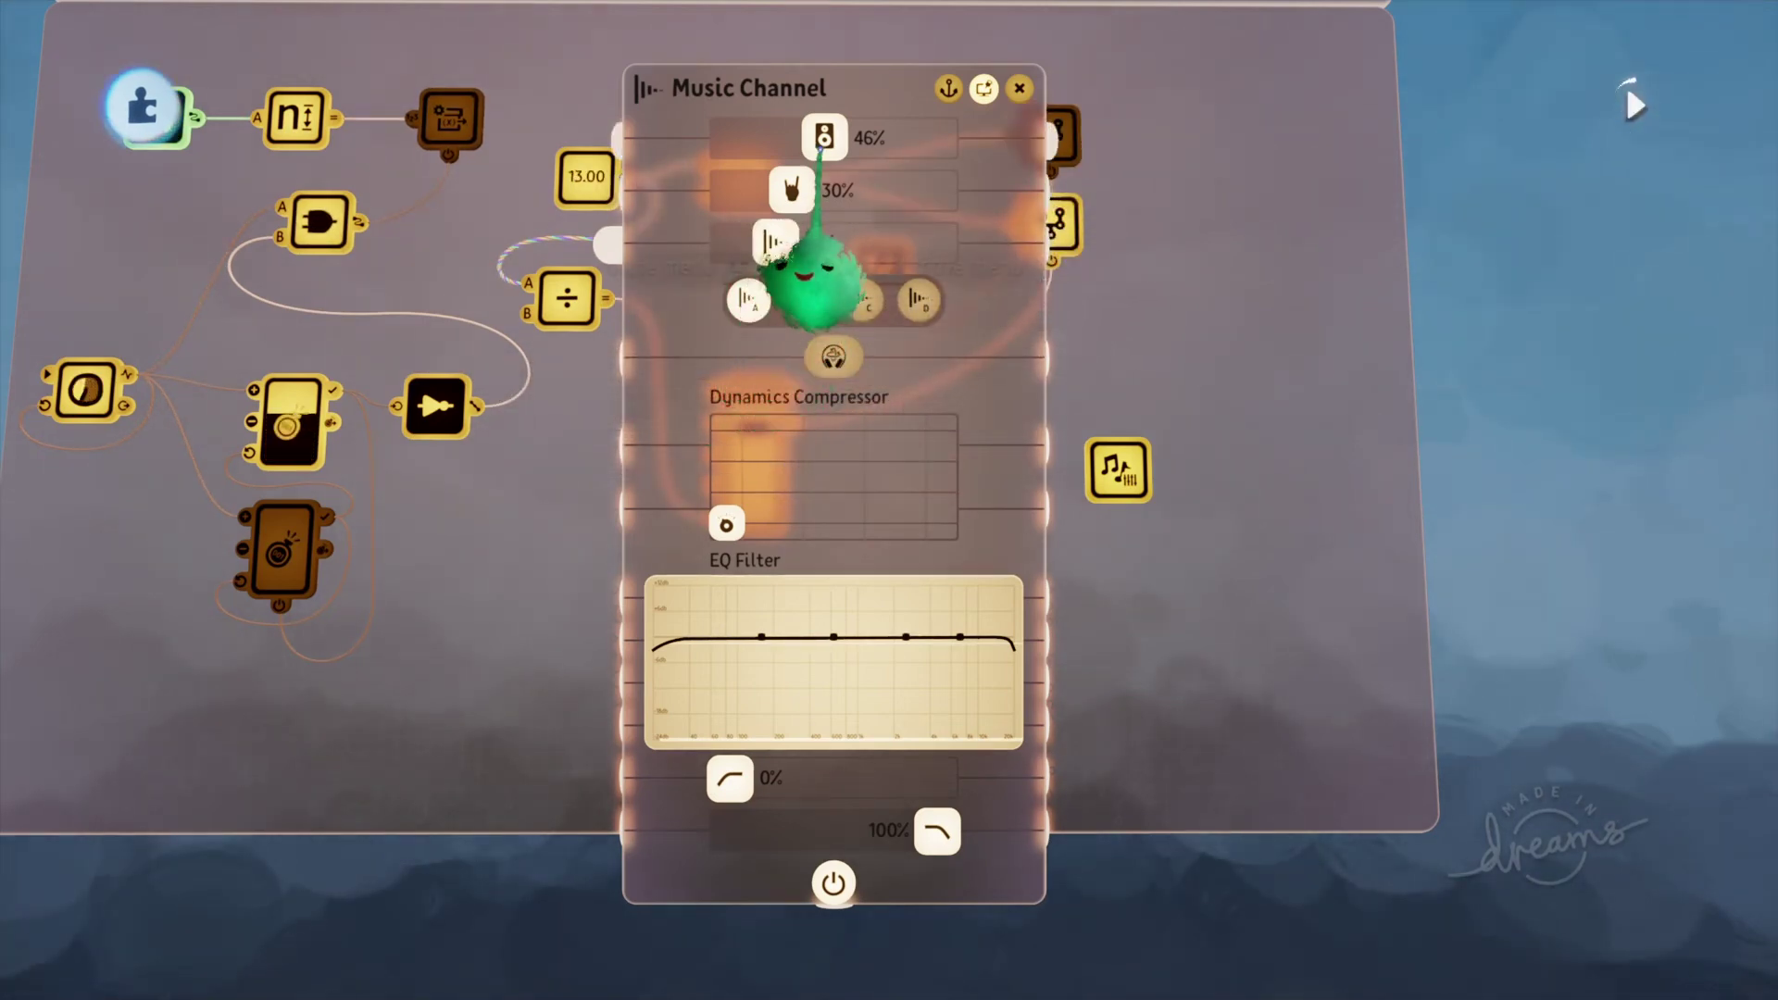
drag(777, 244, 799, 244)
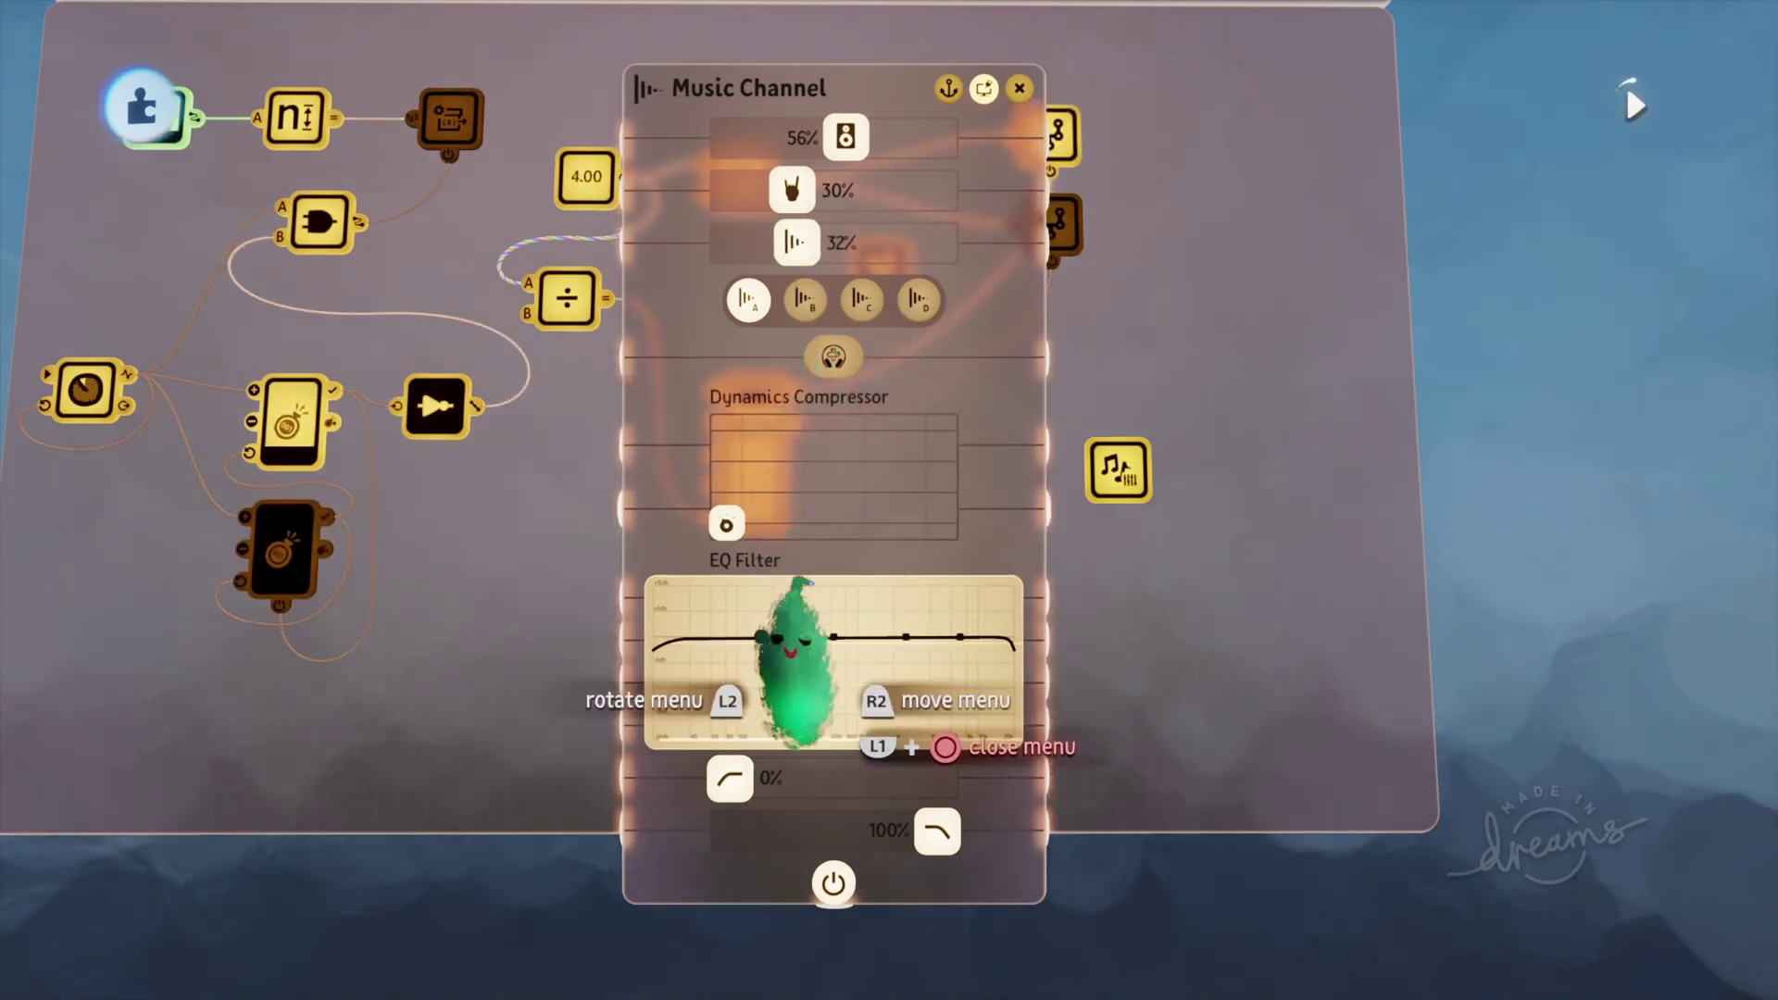
Step: Set the Music Channel's high cut frequency to 61% and volume to 63%, then close its settings
drag(937, 831, 907, 832)
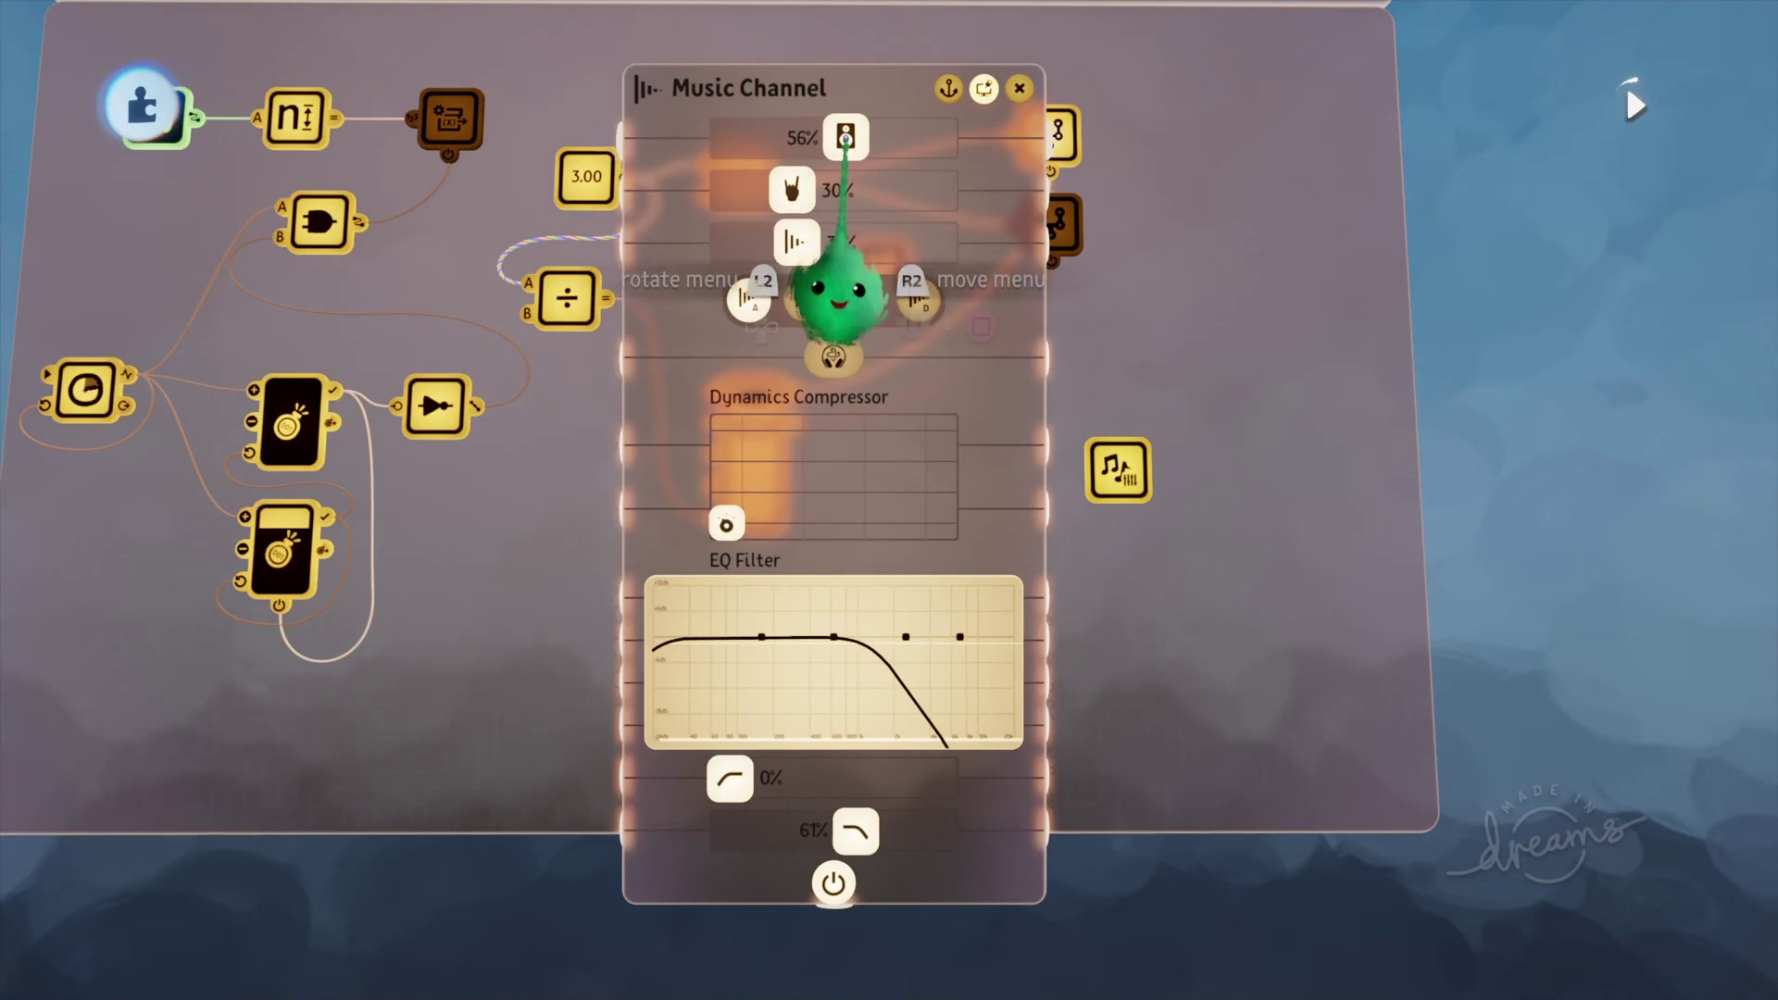
drag(850, 168, 852, 167)
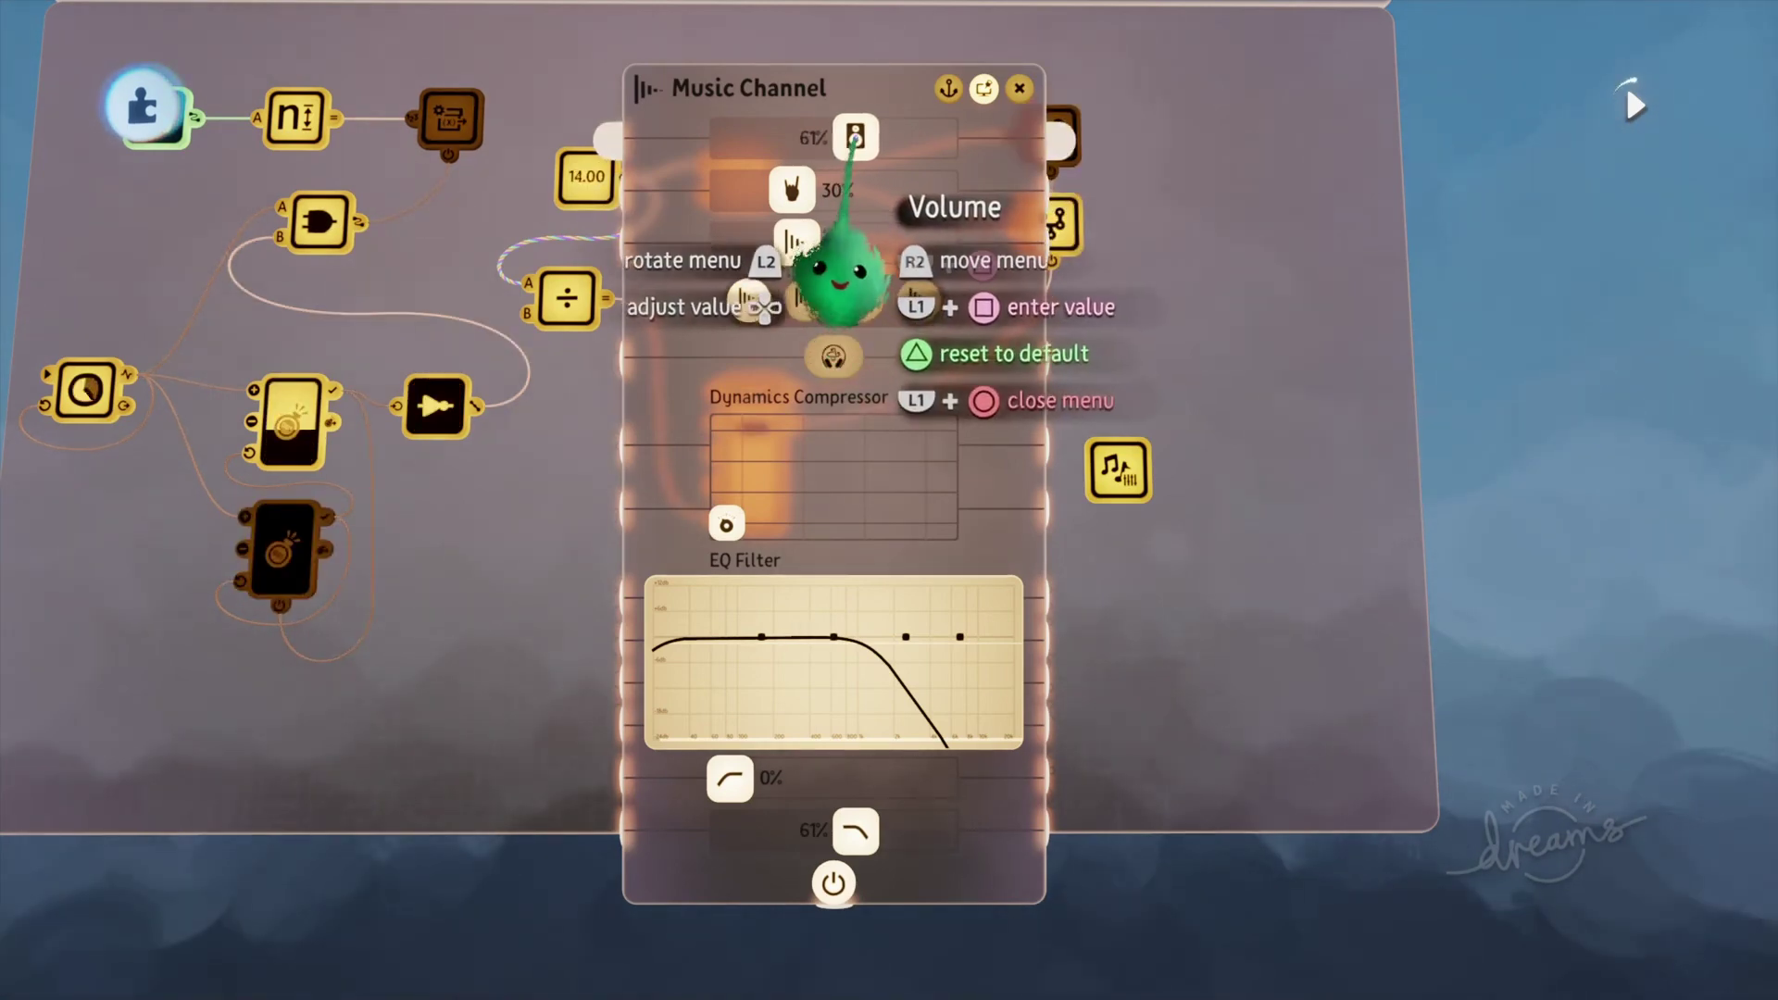
drag(836, 268, 841, 286)
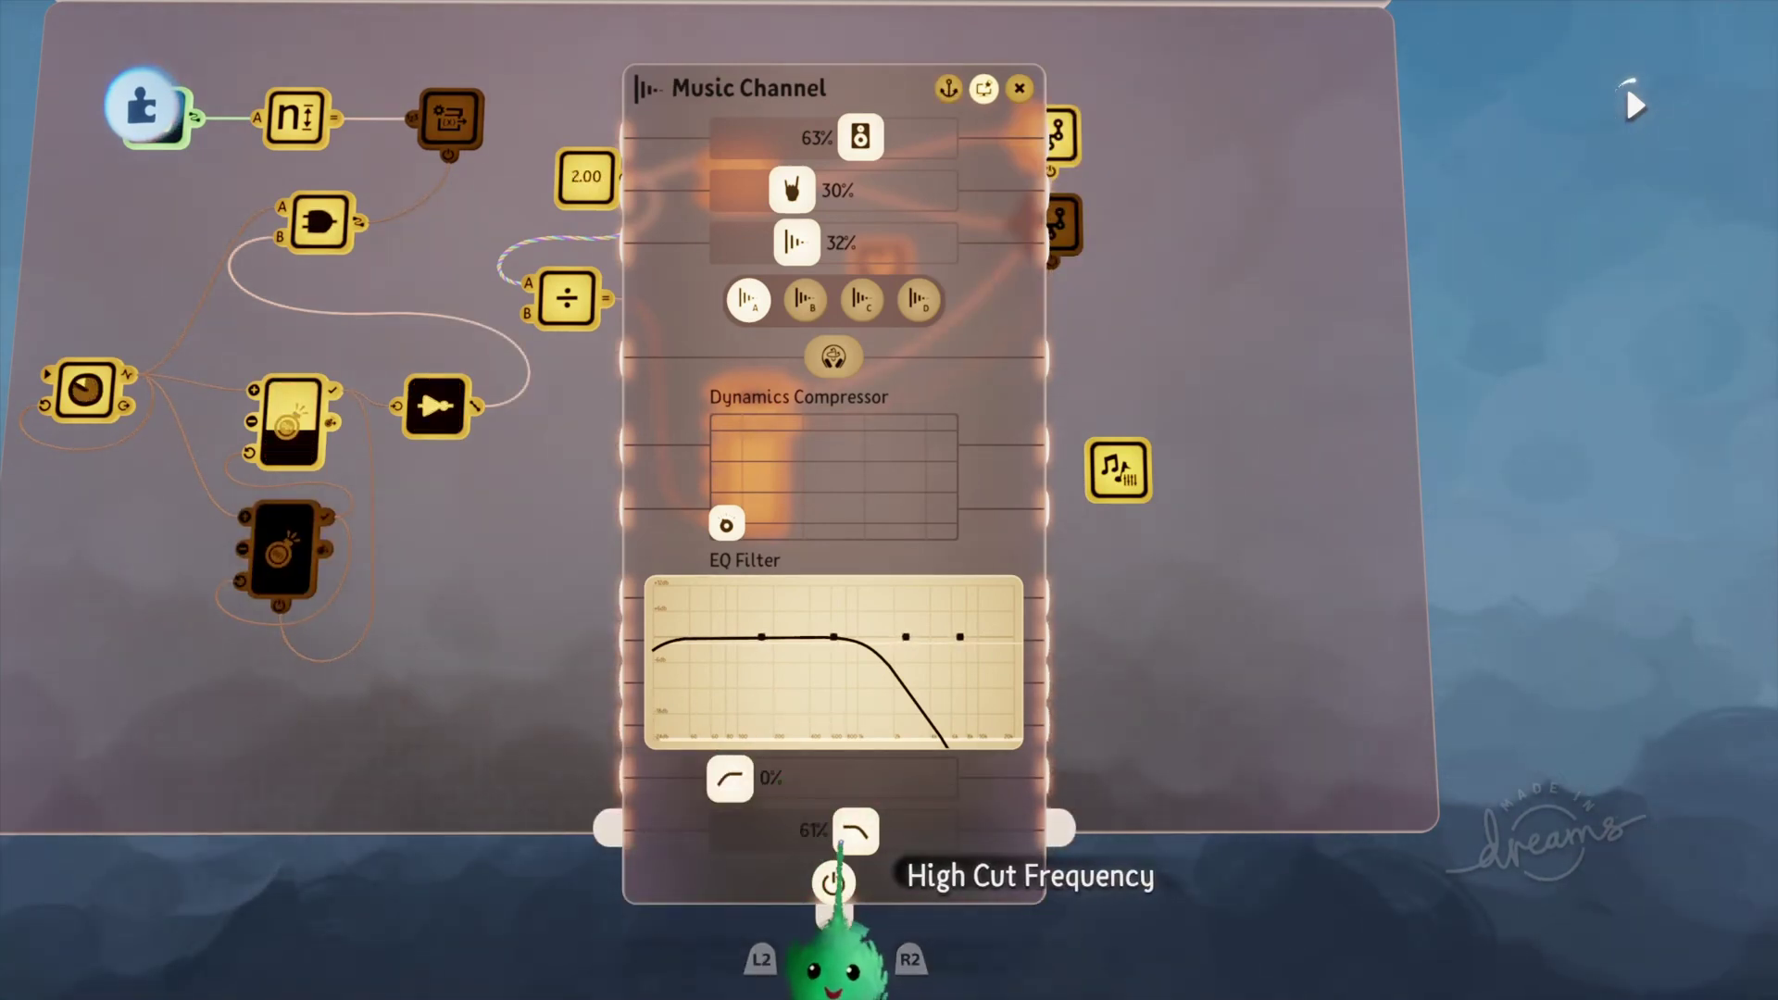
drag(853, 832, 853, 830)
key(Escape)
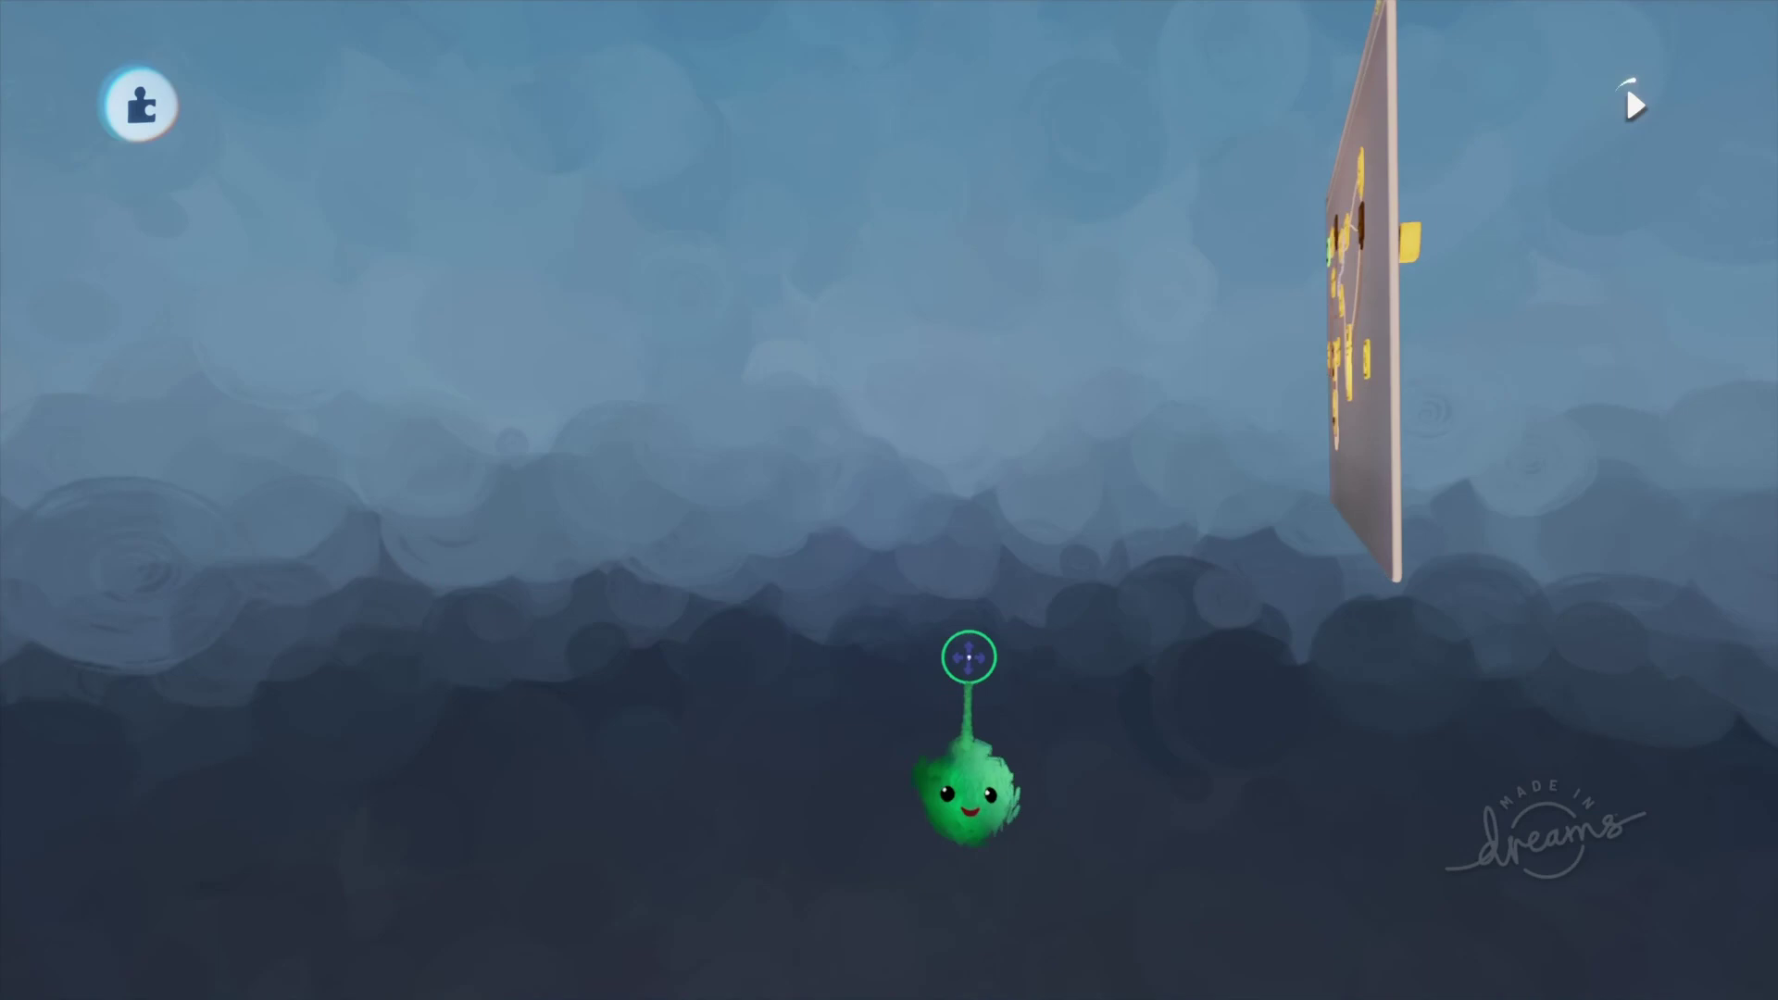
middle_drag(981, 653, 1092, 818)
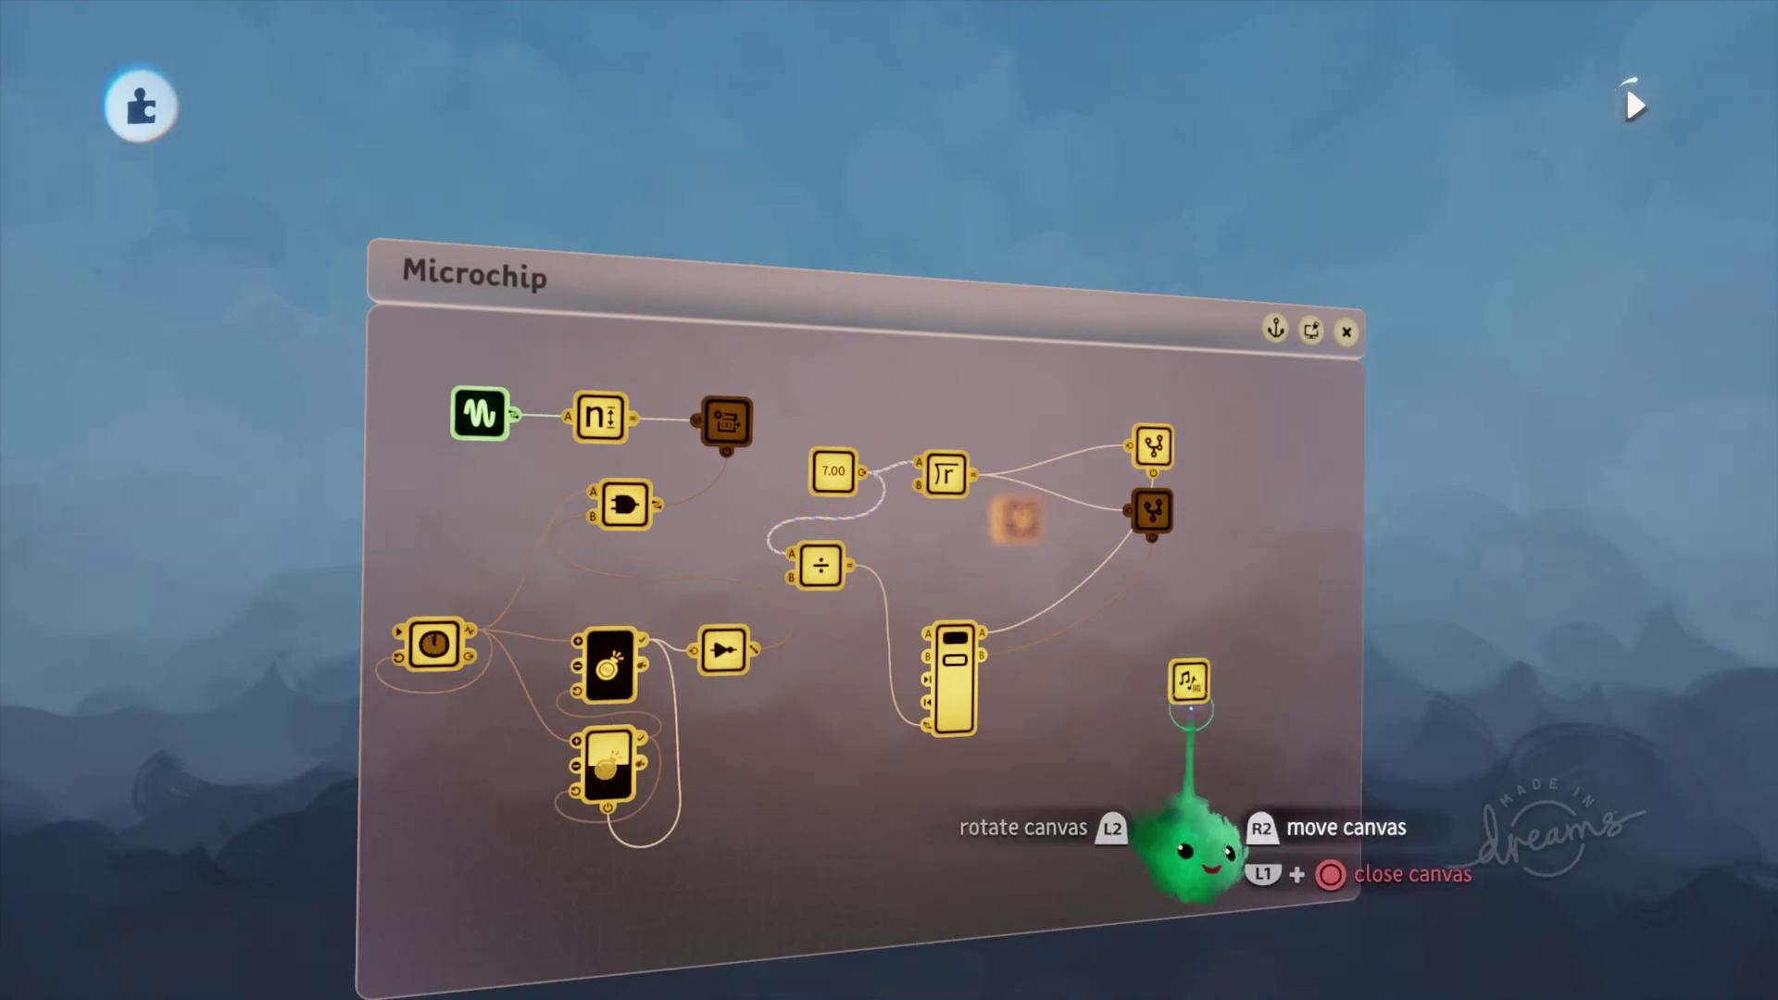
middle_drag(1202, 793, 1250, 592)
middle_drag(1151, 101, 1085, 467)
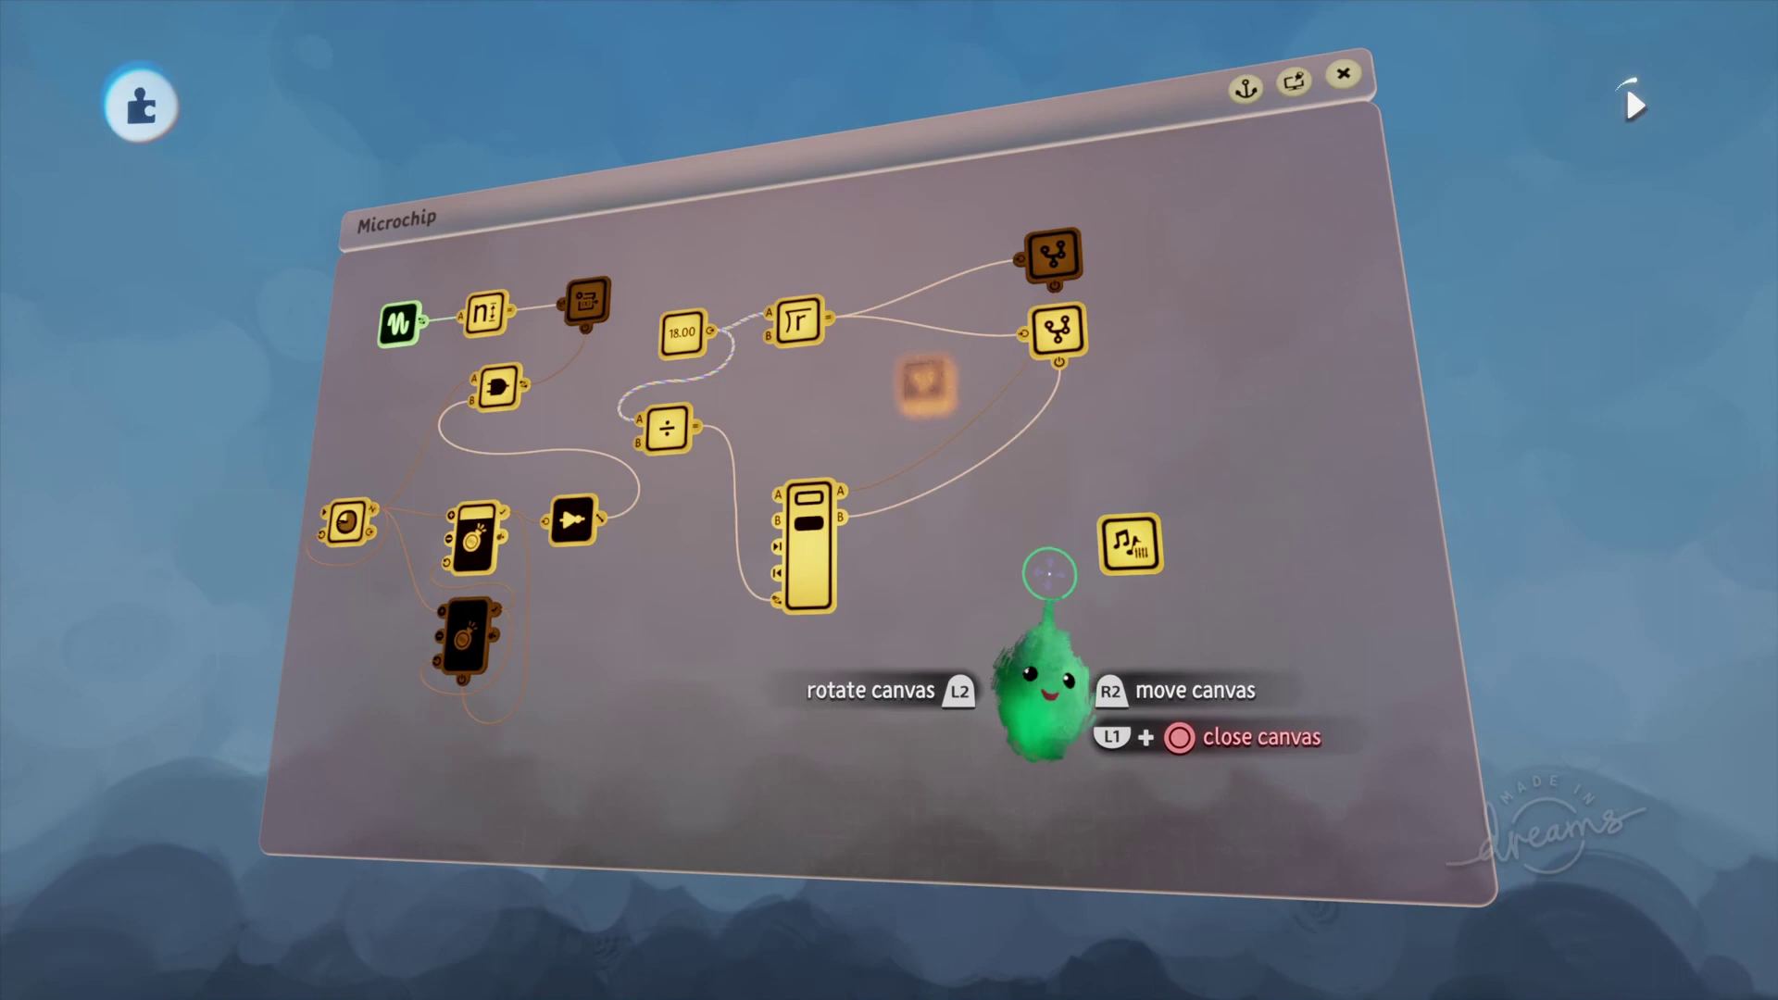
scroll(1049, 574, up, 2)
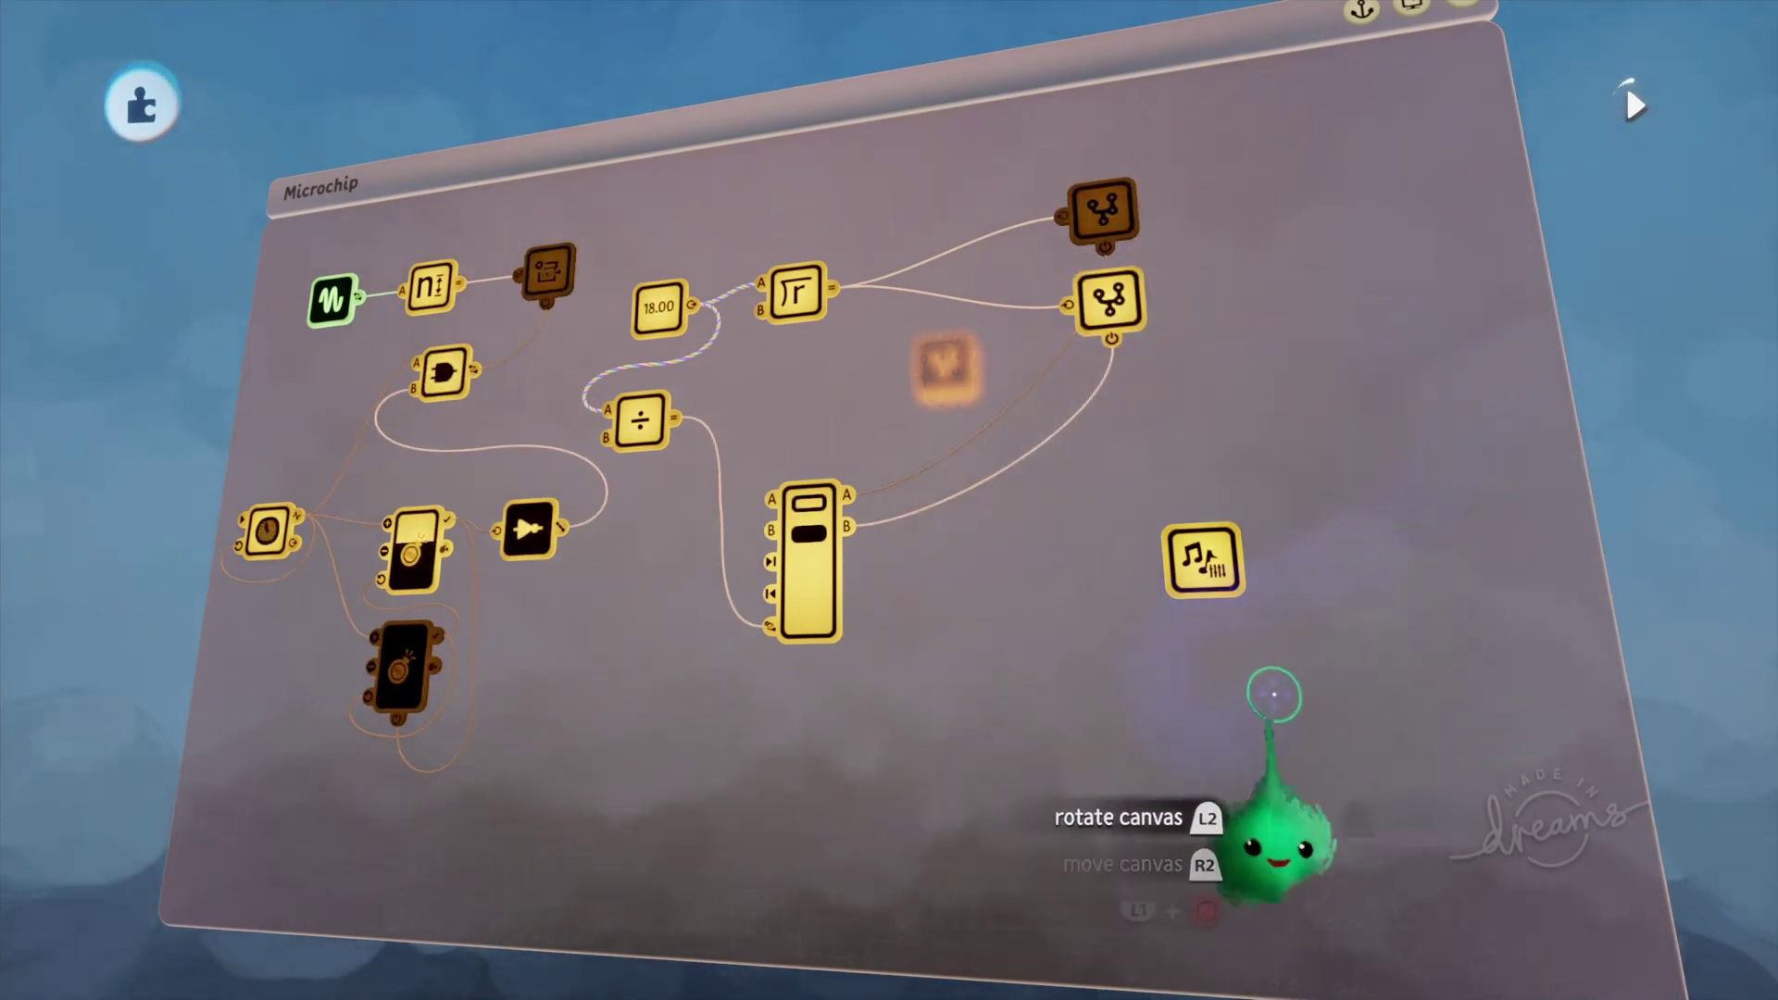
drag(1658, 583, 1519, 593)
drag(1100, 503, 843, 604)
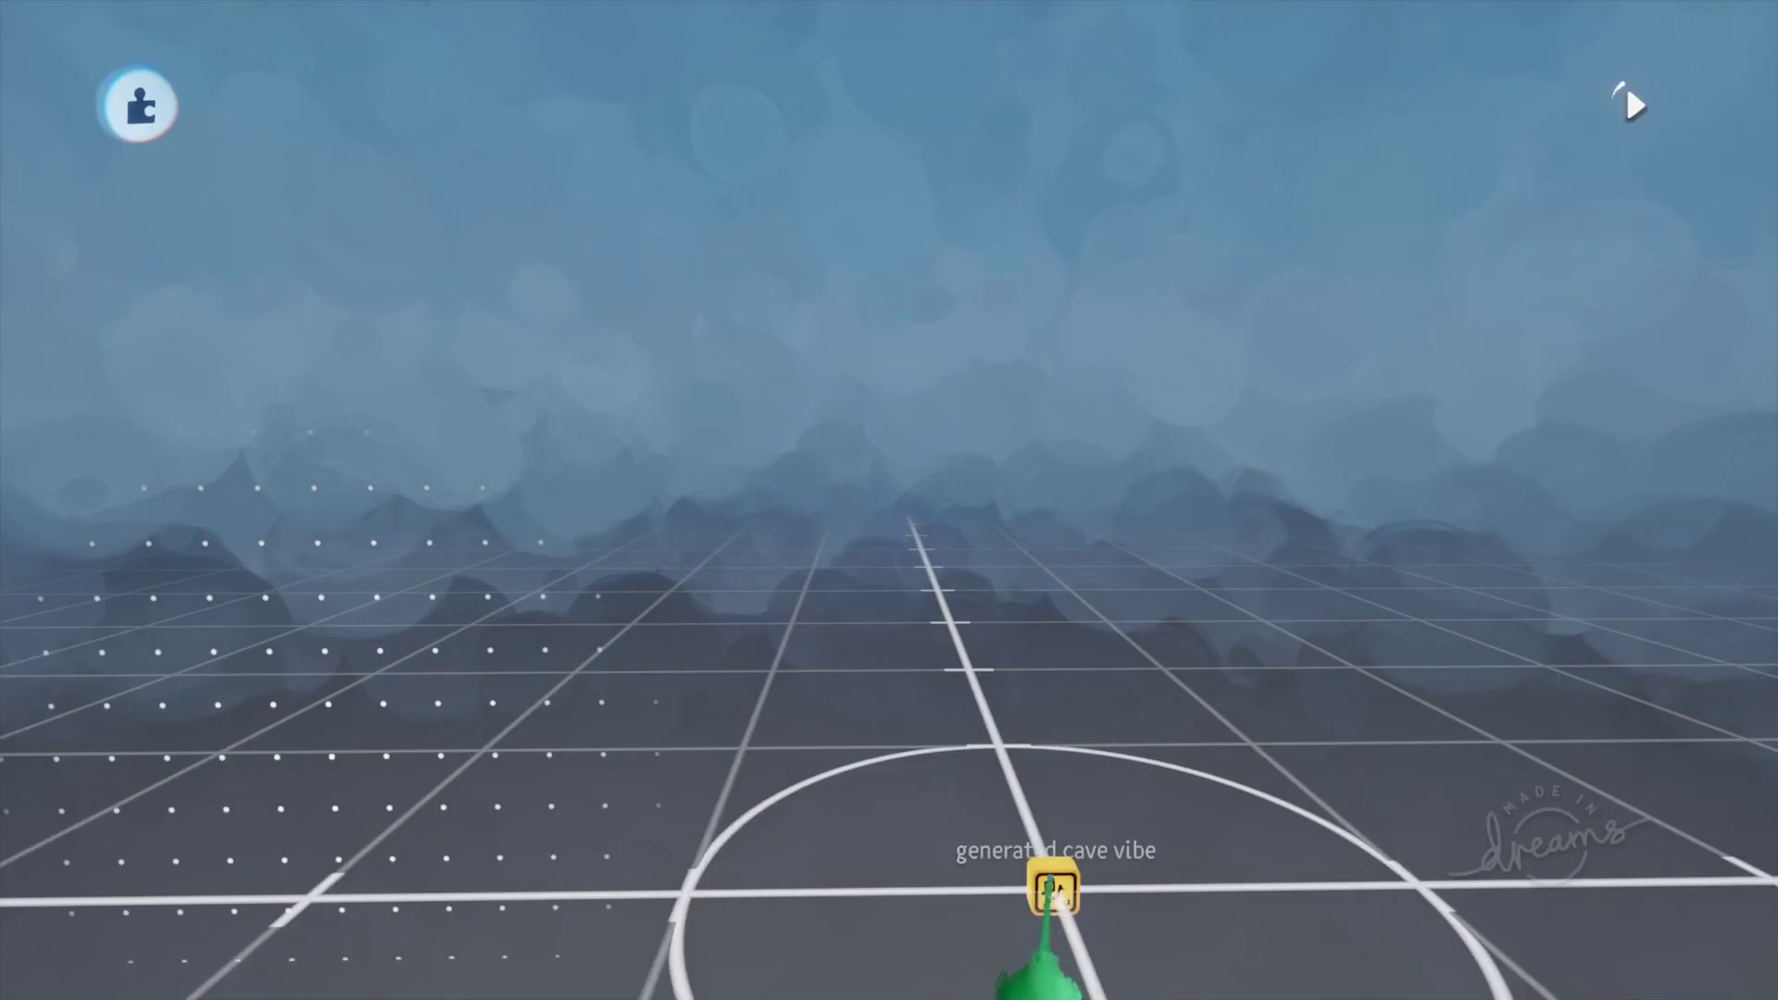
Step: Open the "generated cave vibe" Microchip and examine its note choices, tempo, notes per phrase and rests sliders and their wiring
click(1052, 886)
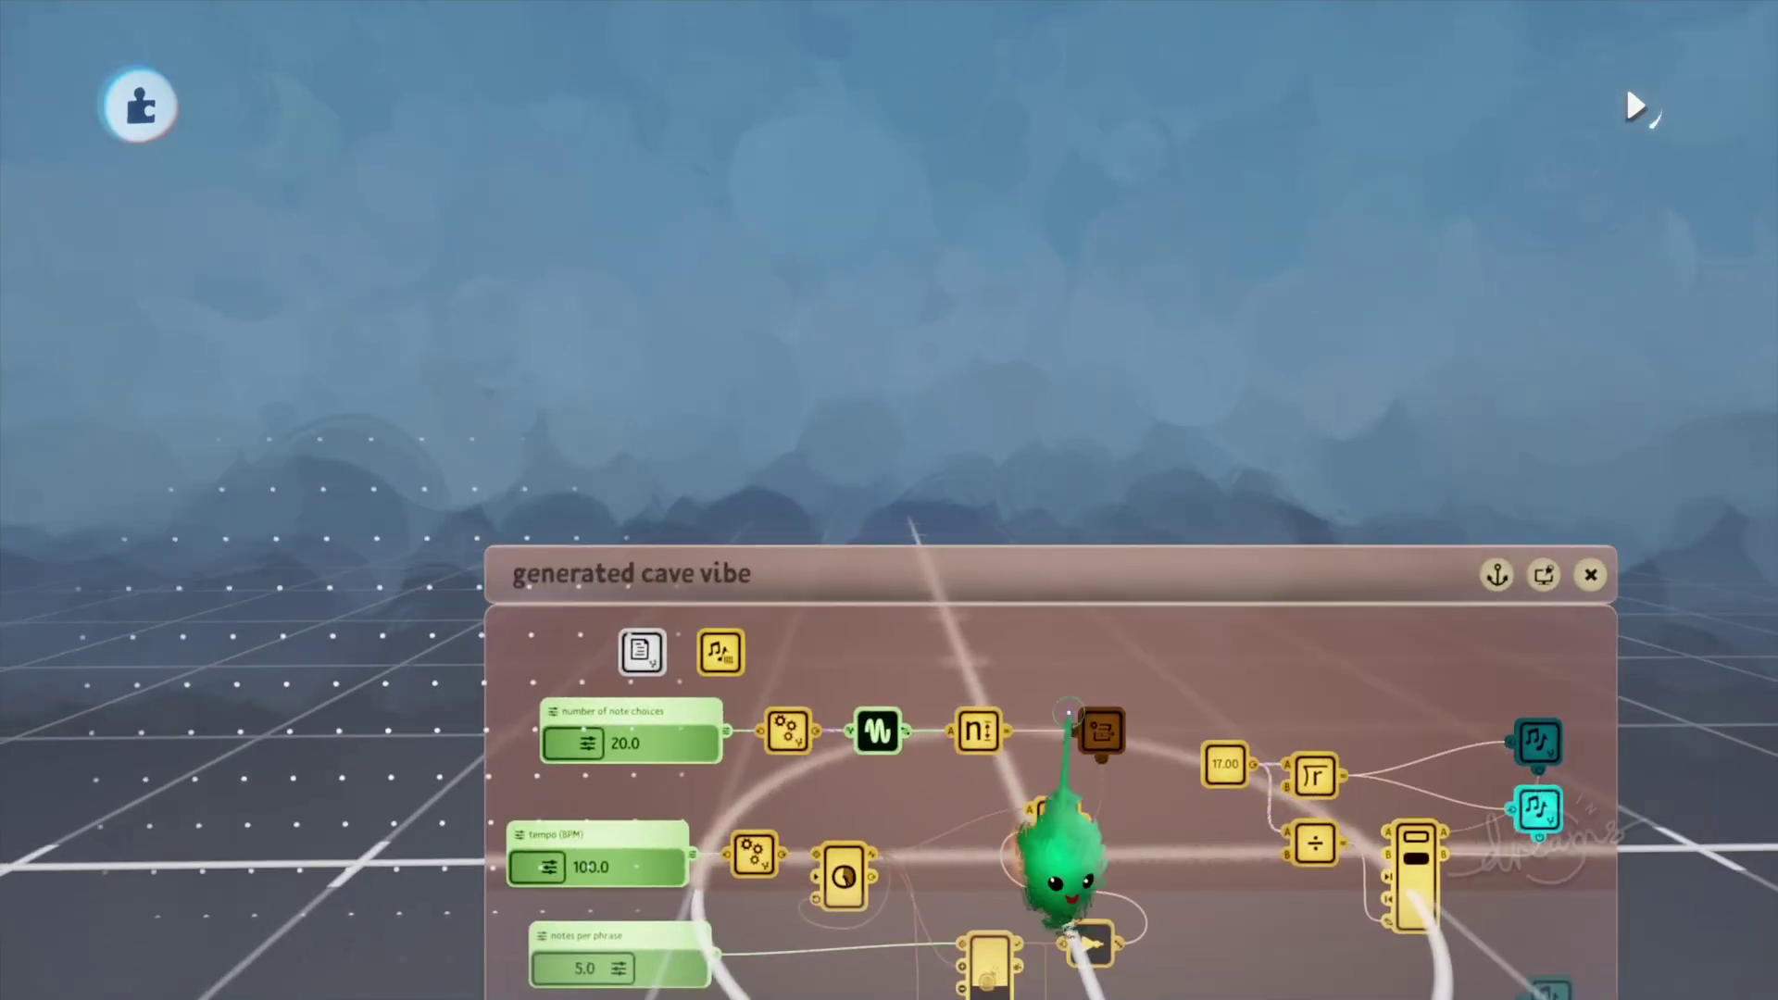
drag(1159, 673, 1093, 255)
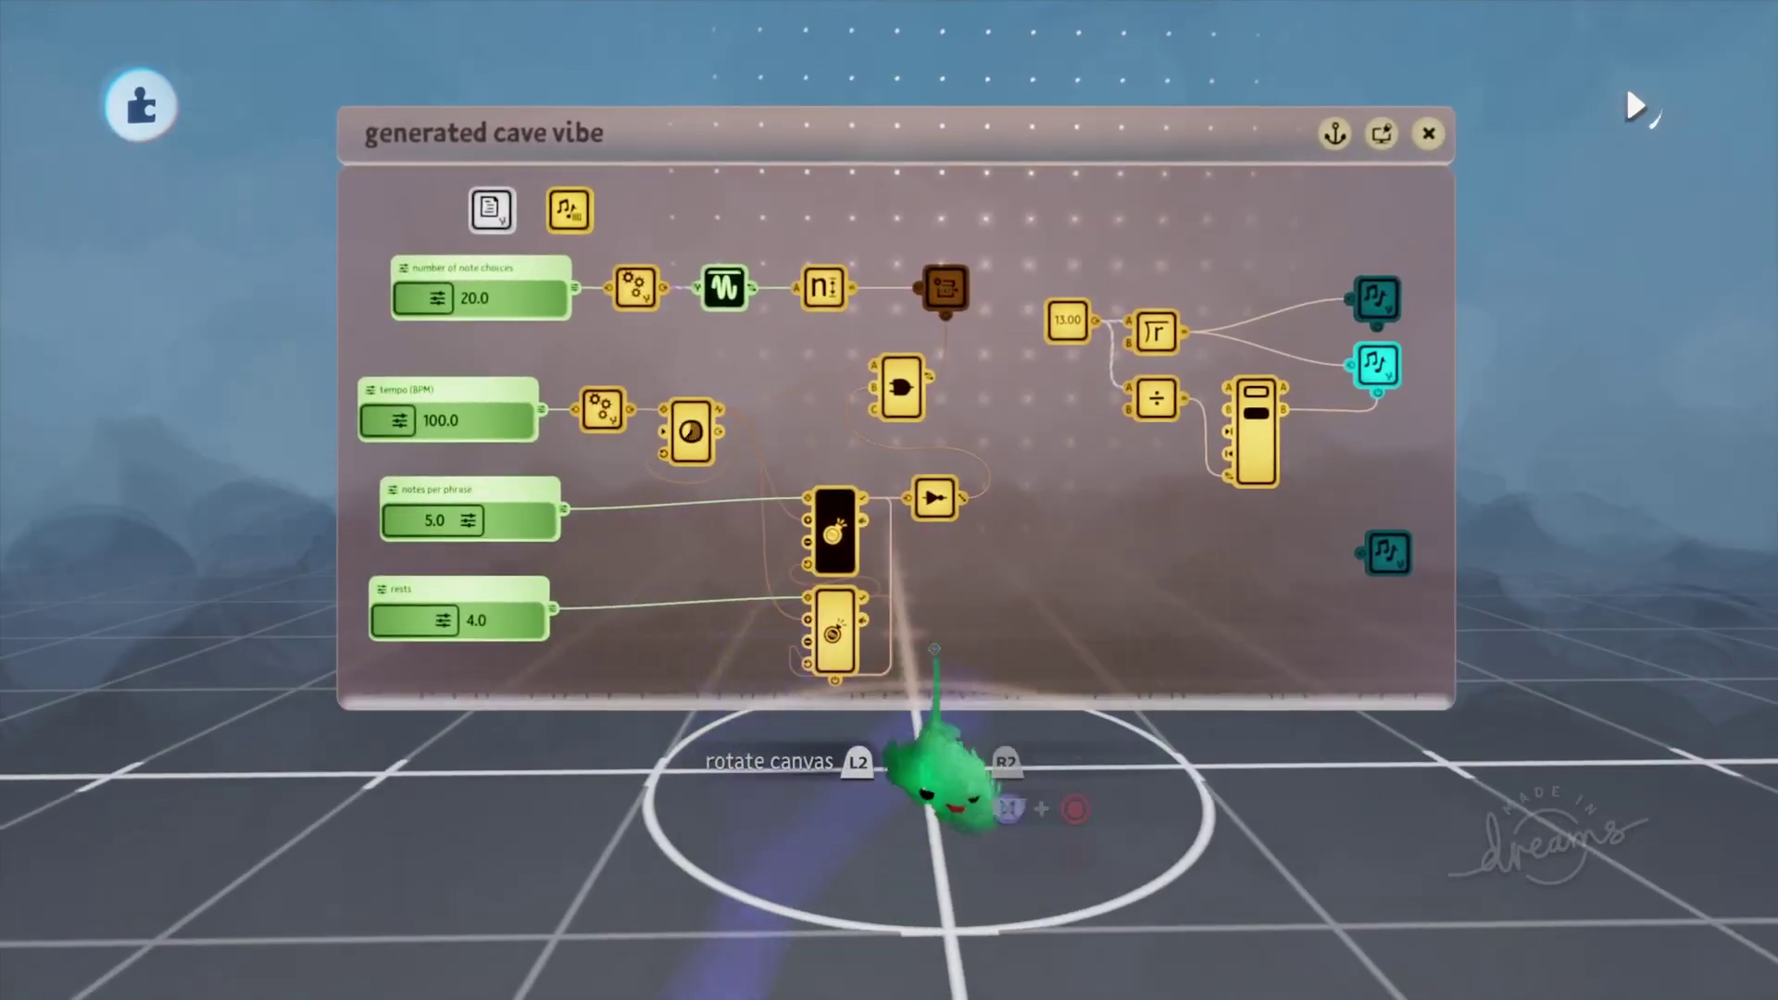
scroll(488, 398, up, 4)
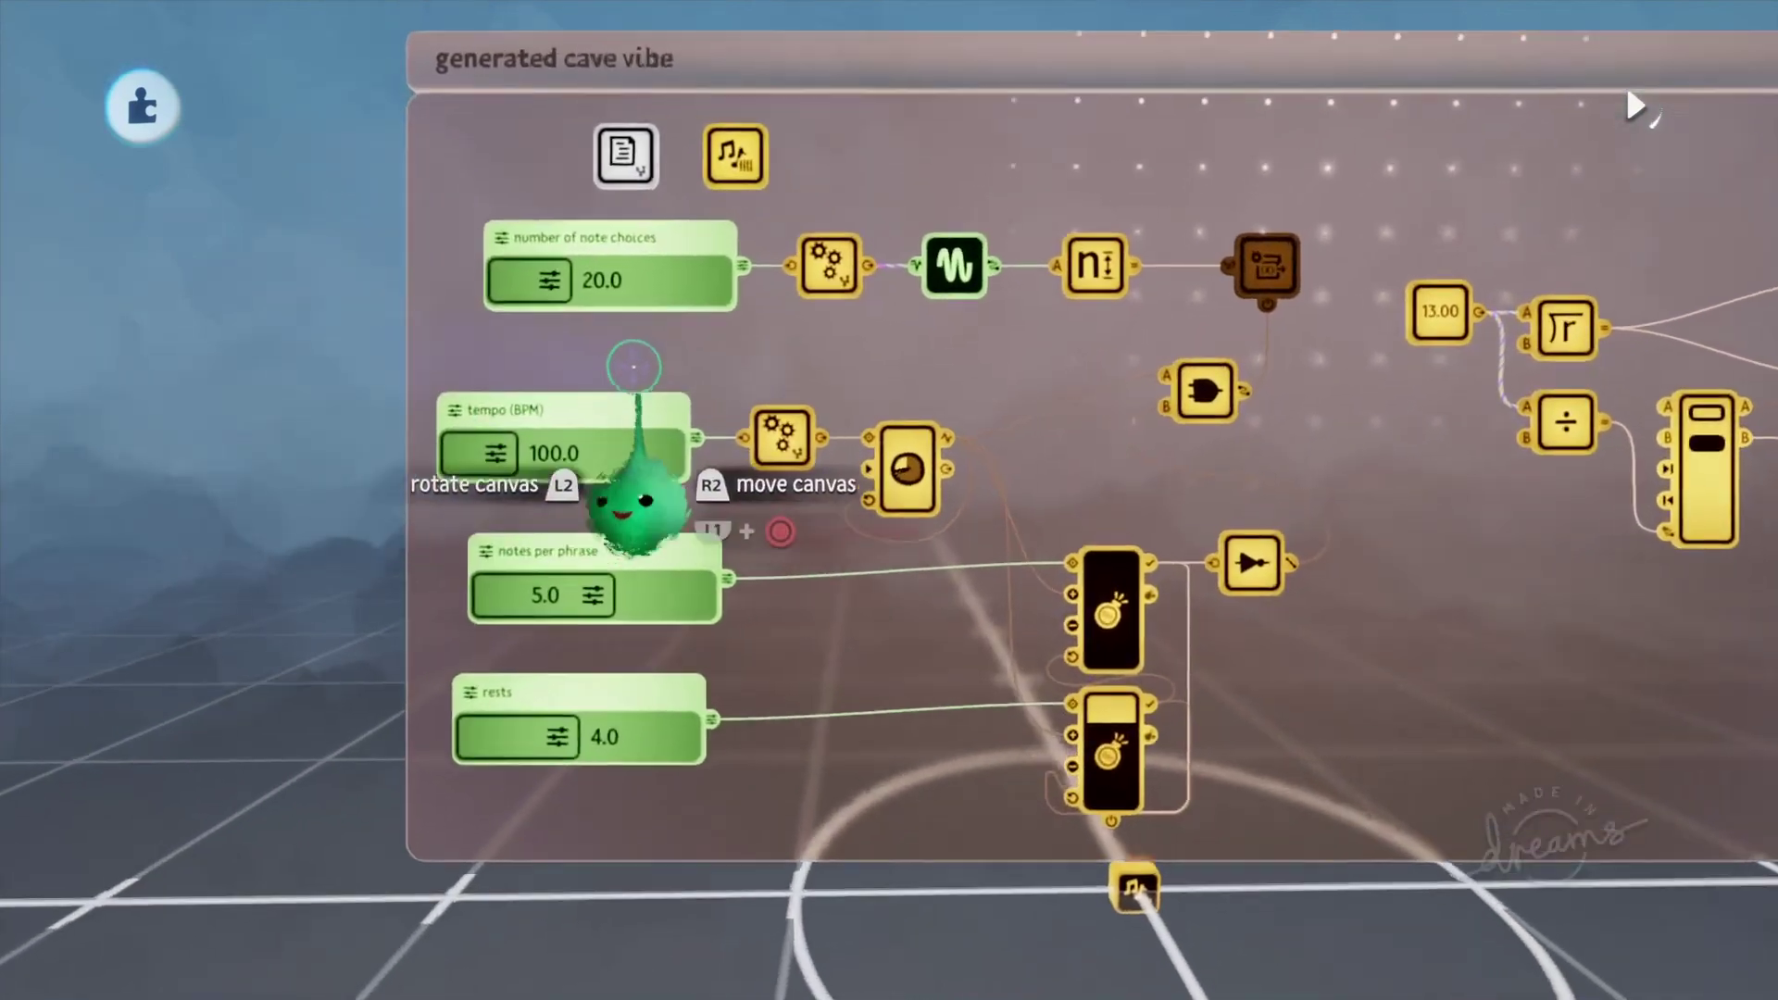
scroll(633, 367, up, 2)
scroll(639, 324, down, 3)
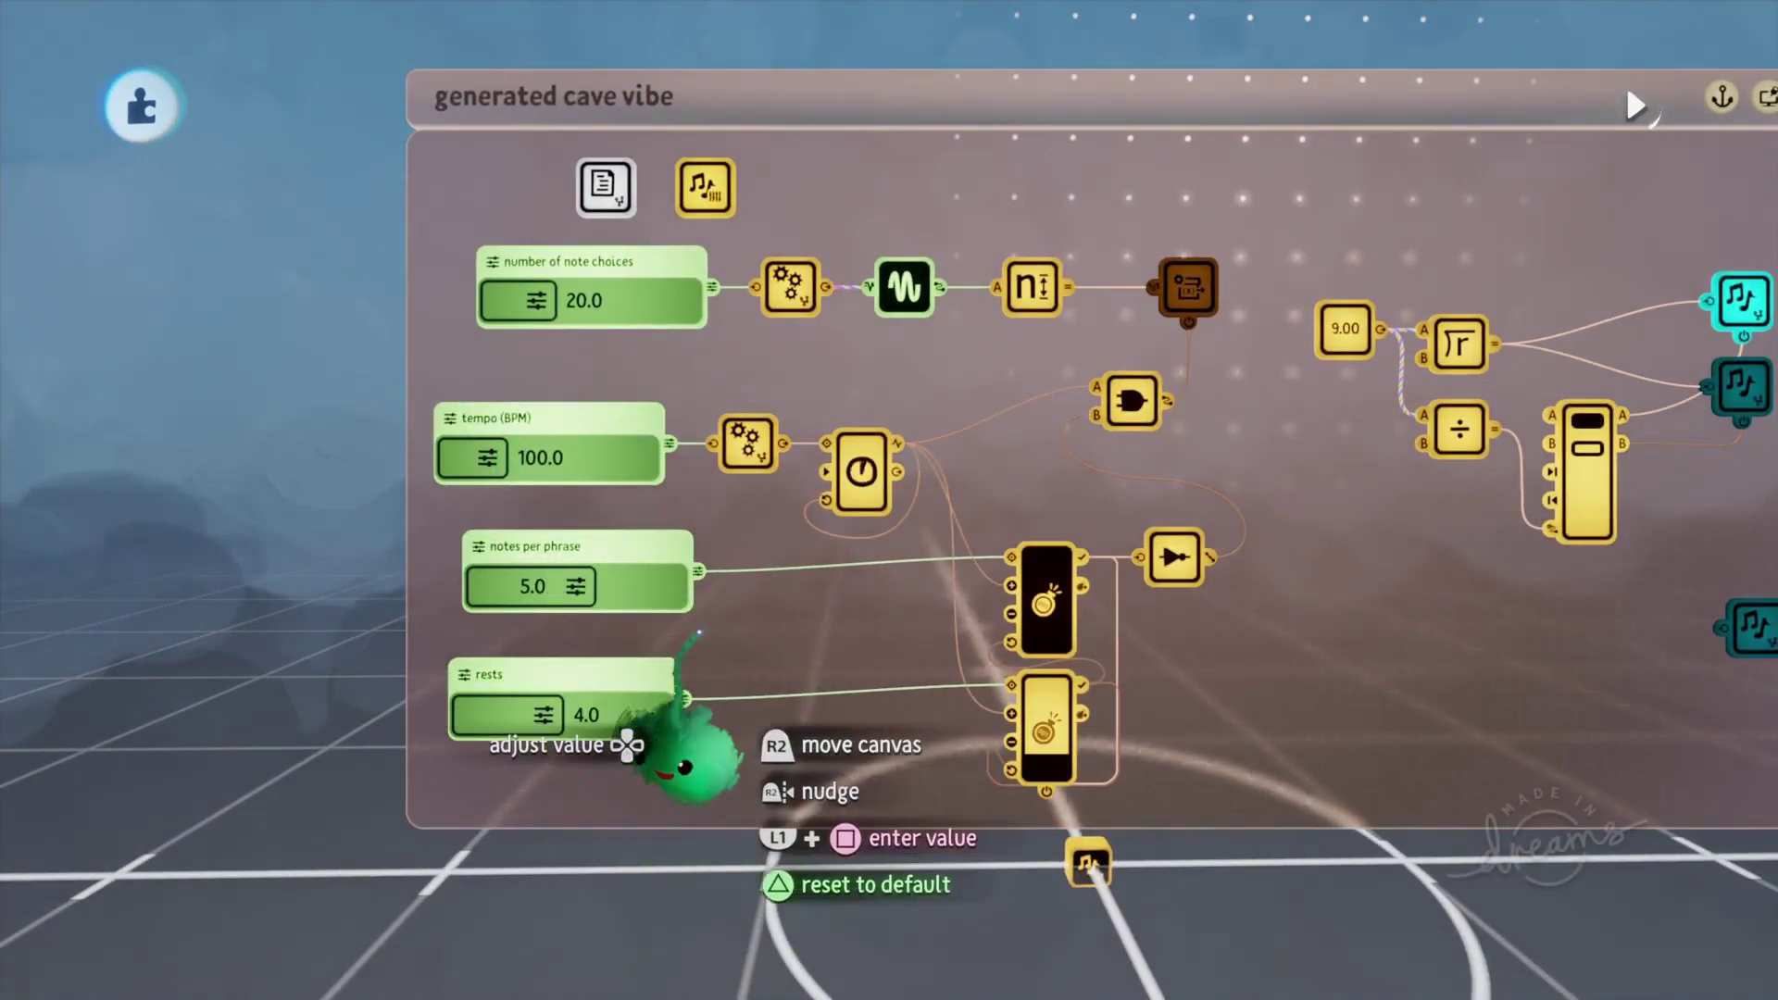
Step: View the contents of the unconnected music Microchip inside "generated cave vibe" and close it
scroll(597, 725, right, 5)
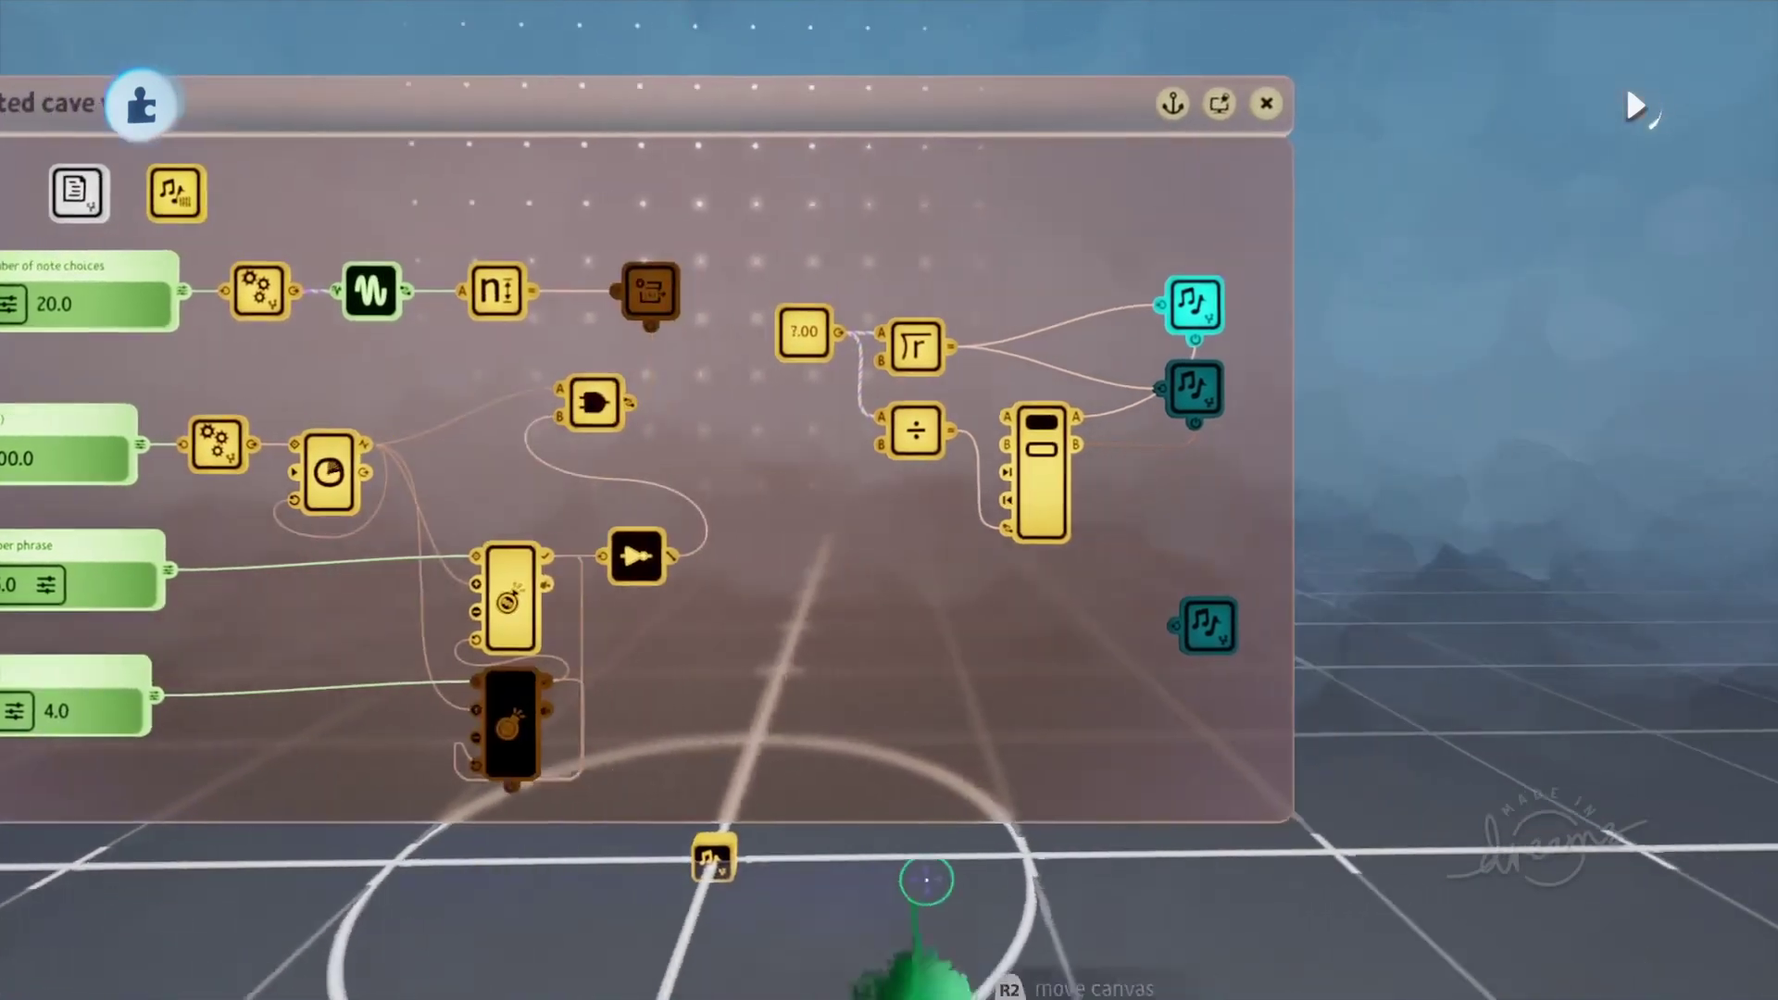
click(1177, 639)
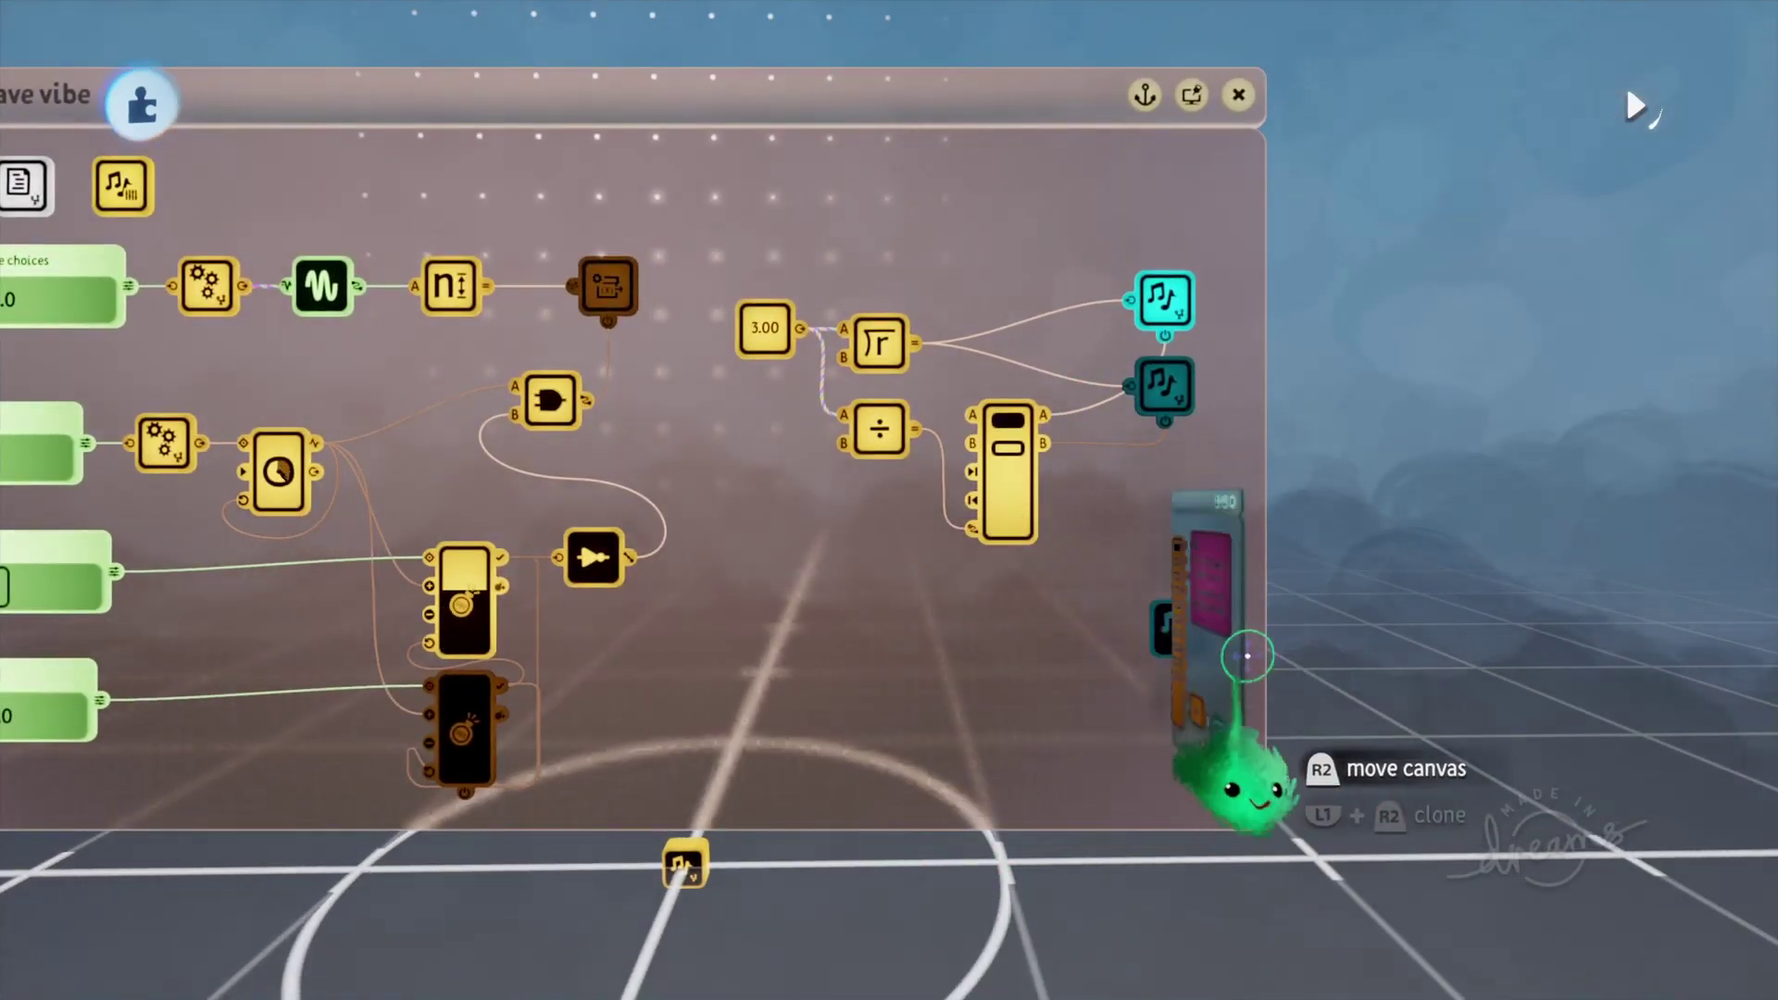
key(Escape)
scroll(512, 461, left, 5)
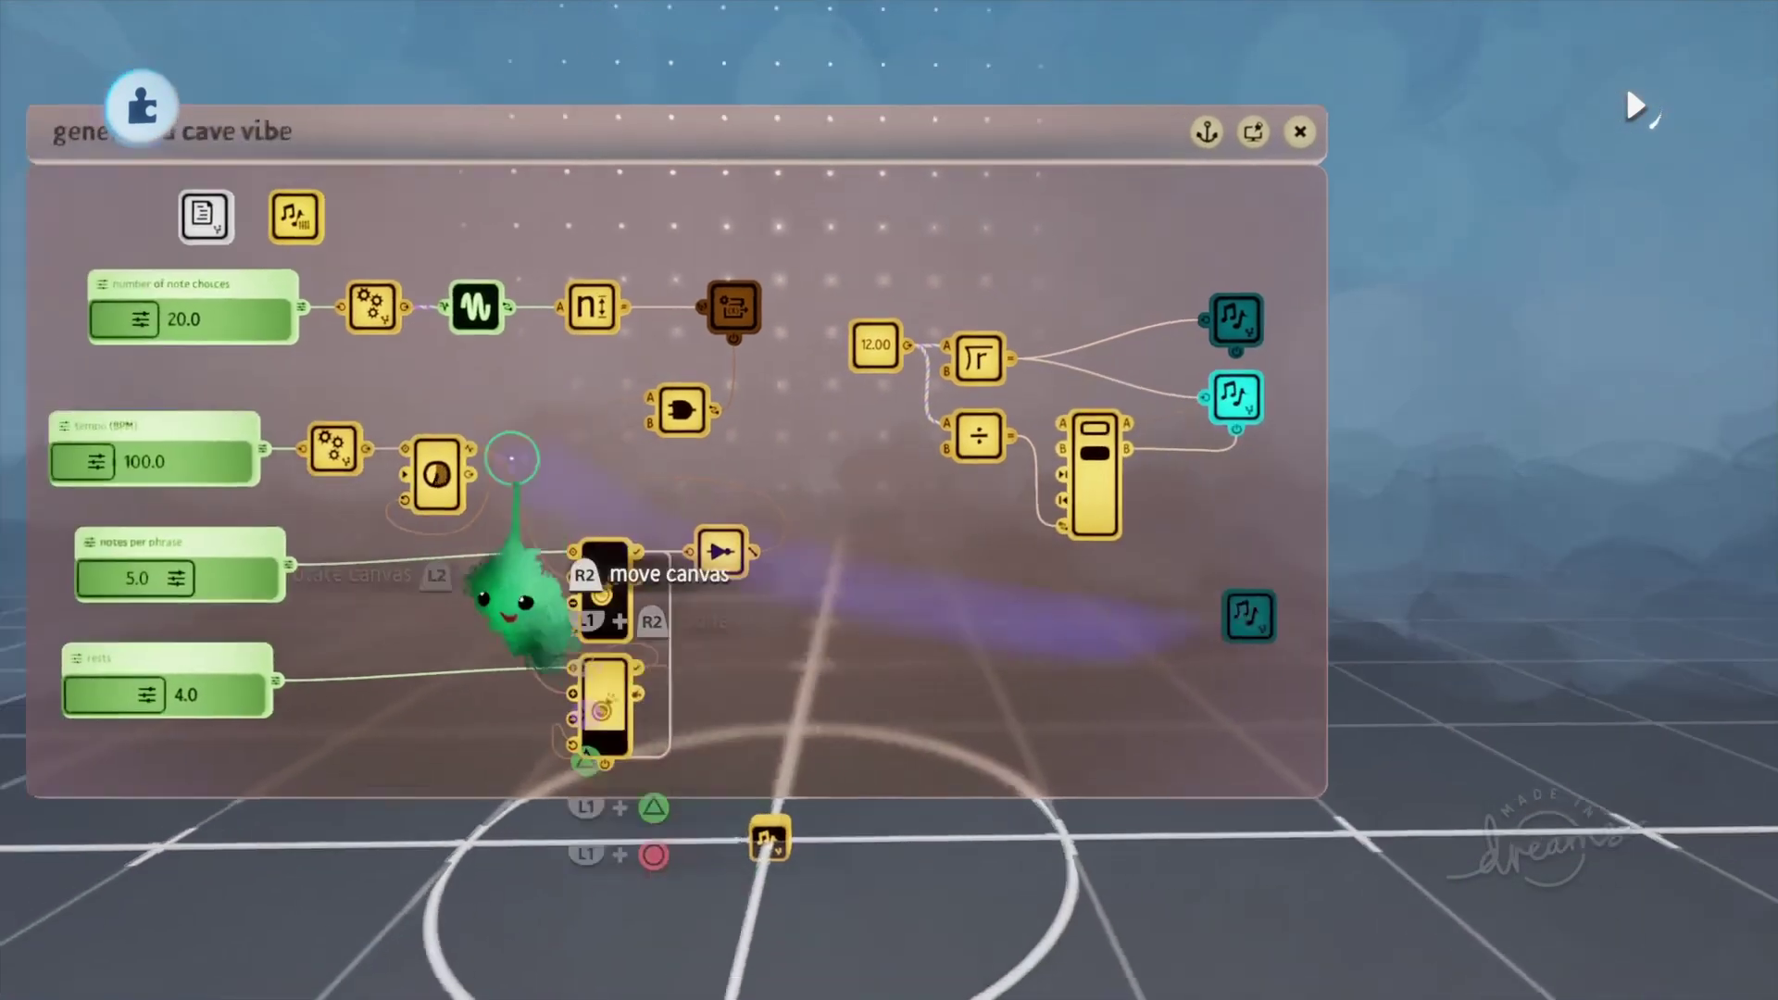
Step: Look over the complete "generated cave vibe" logic and close its canvas
click(480, 238)
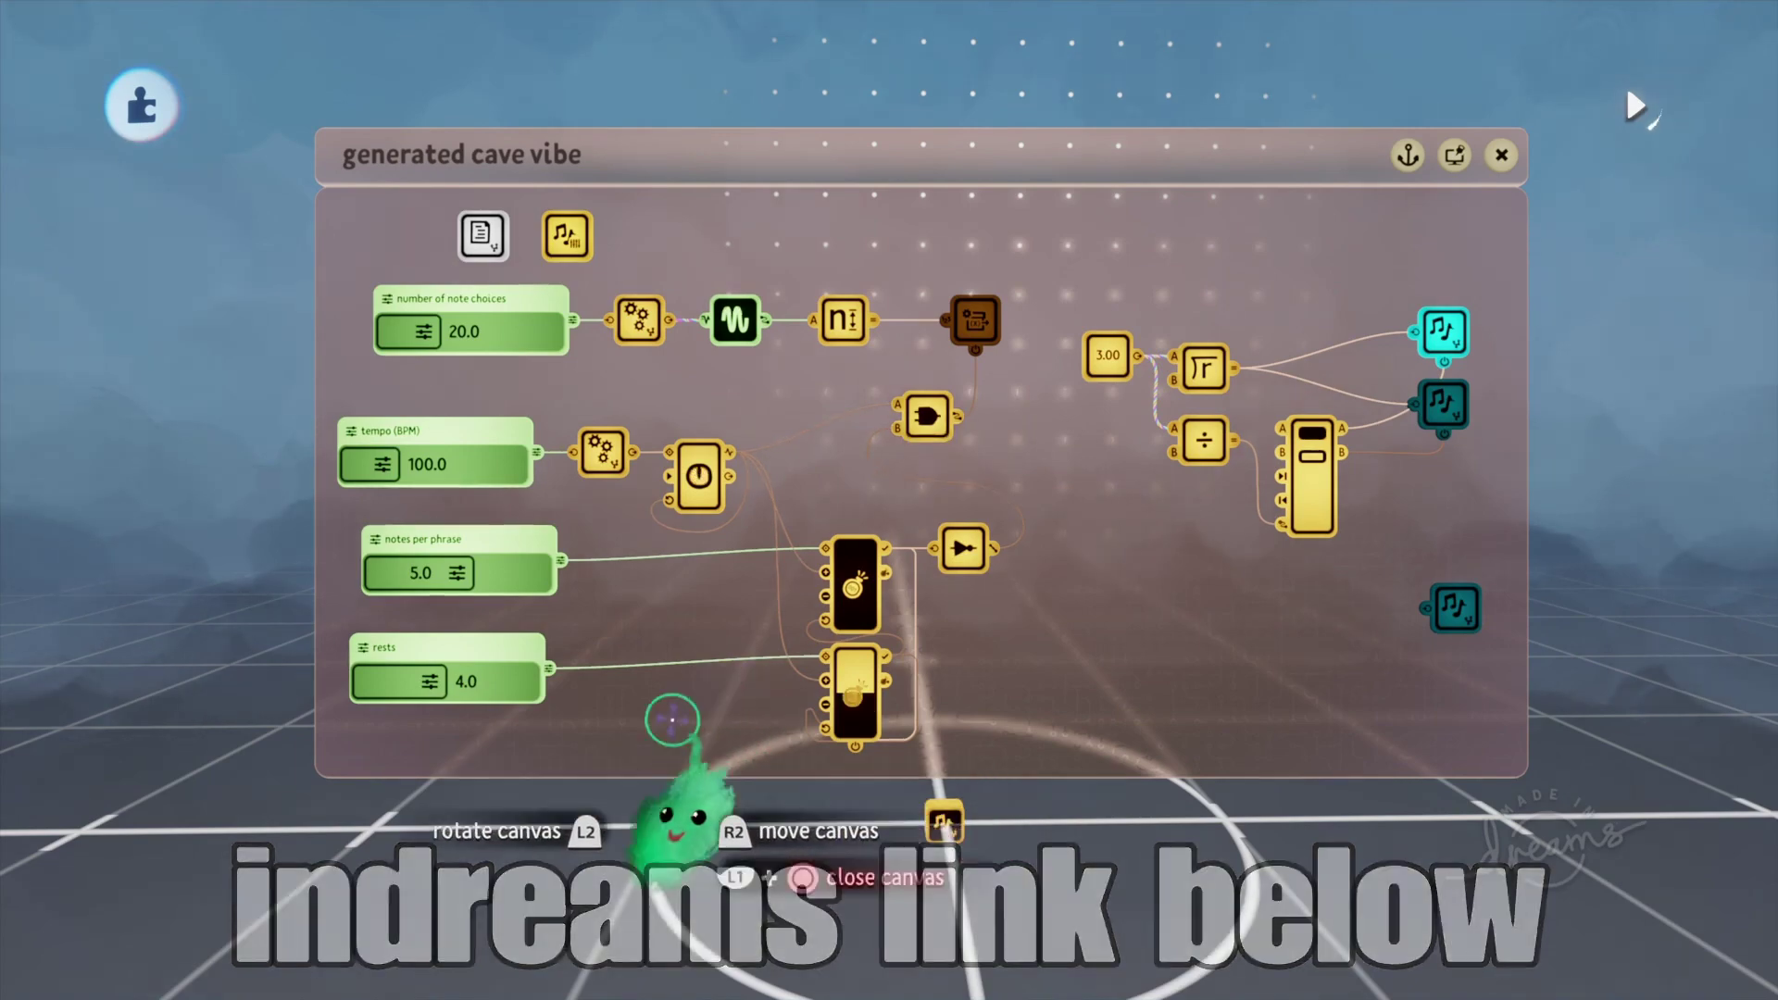
scroll(674, 722, right, 1)
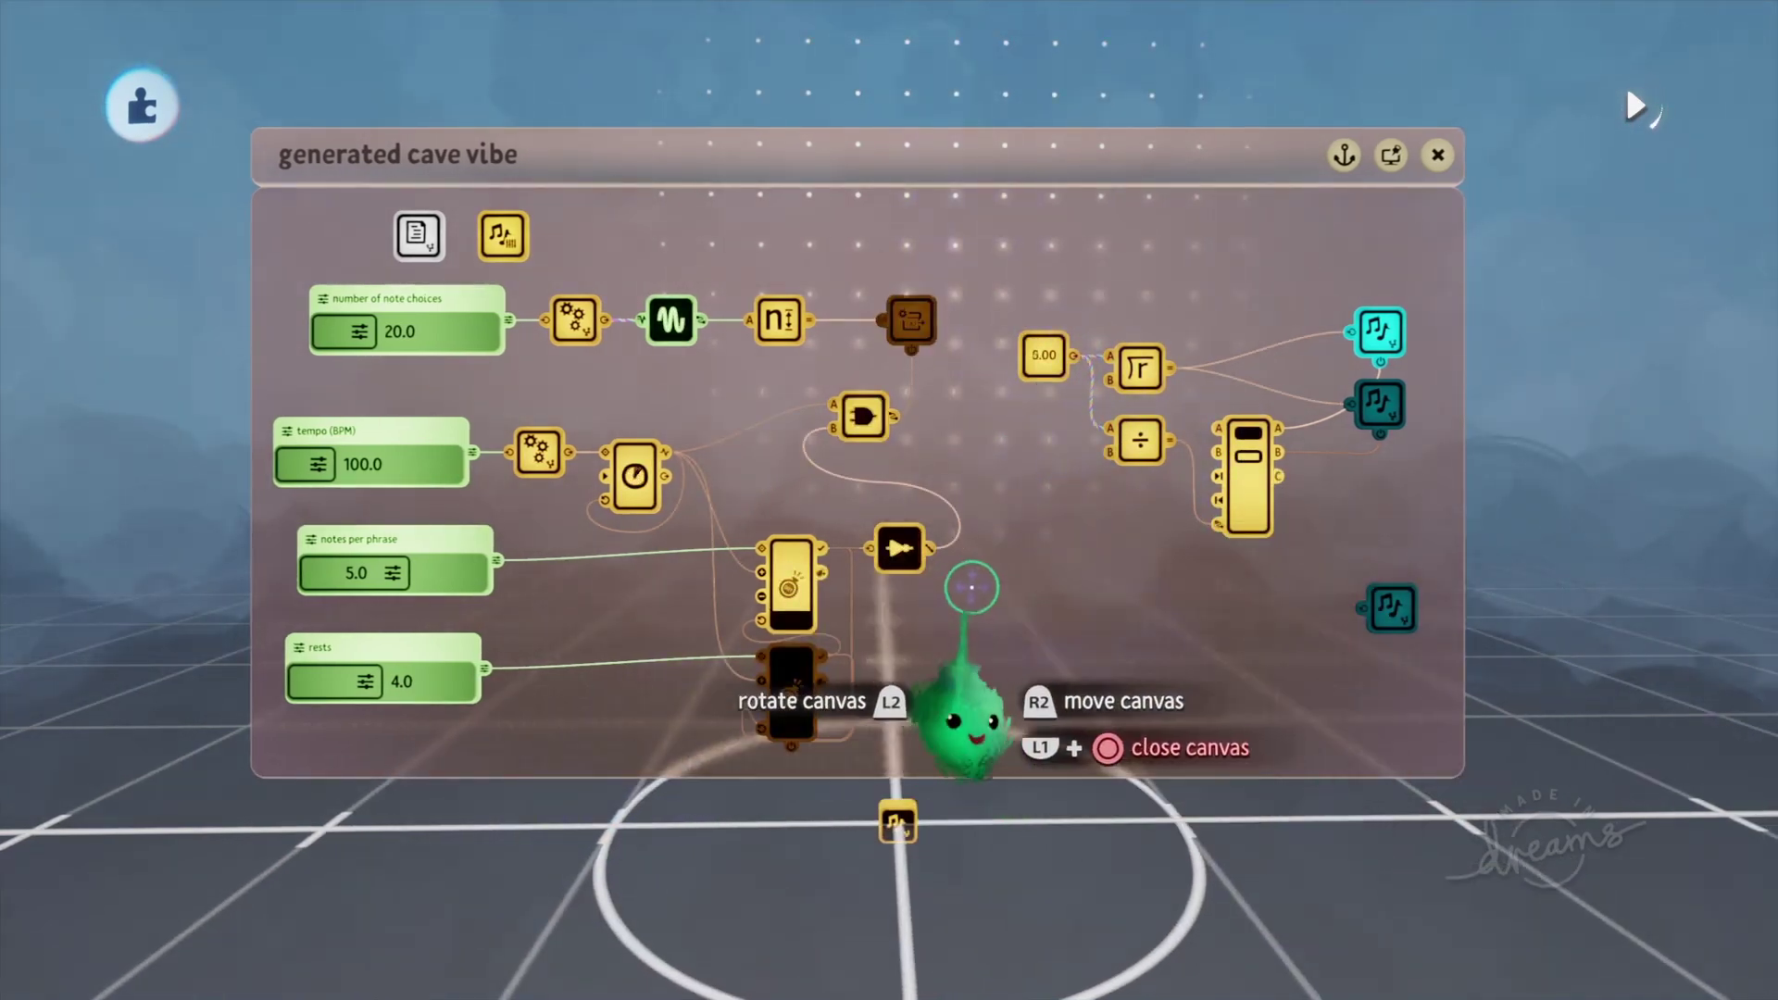
key(Escape)
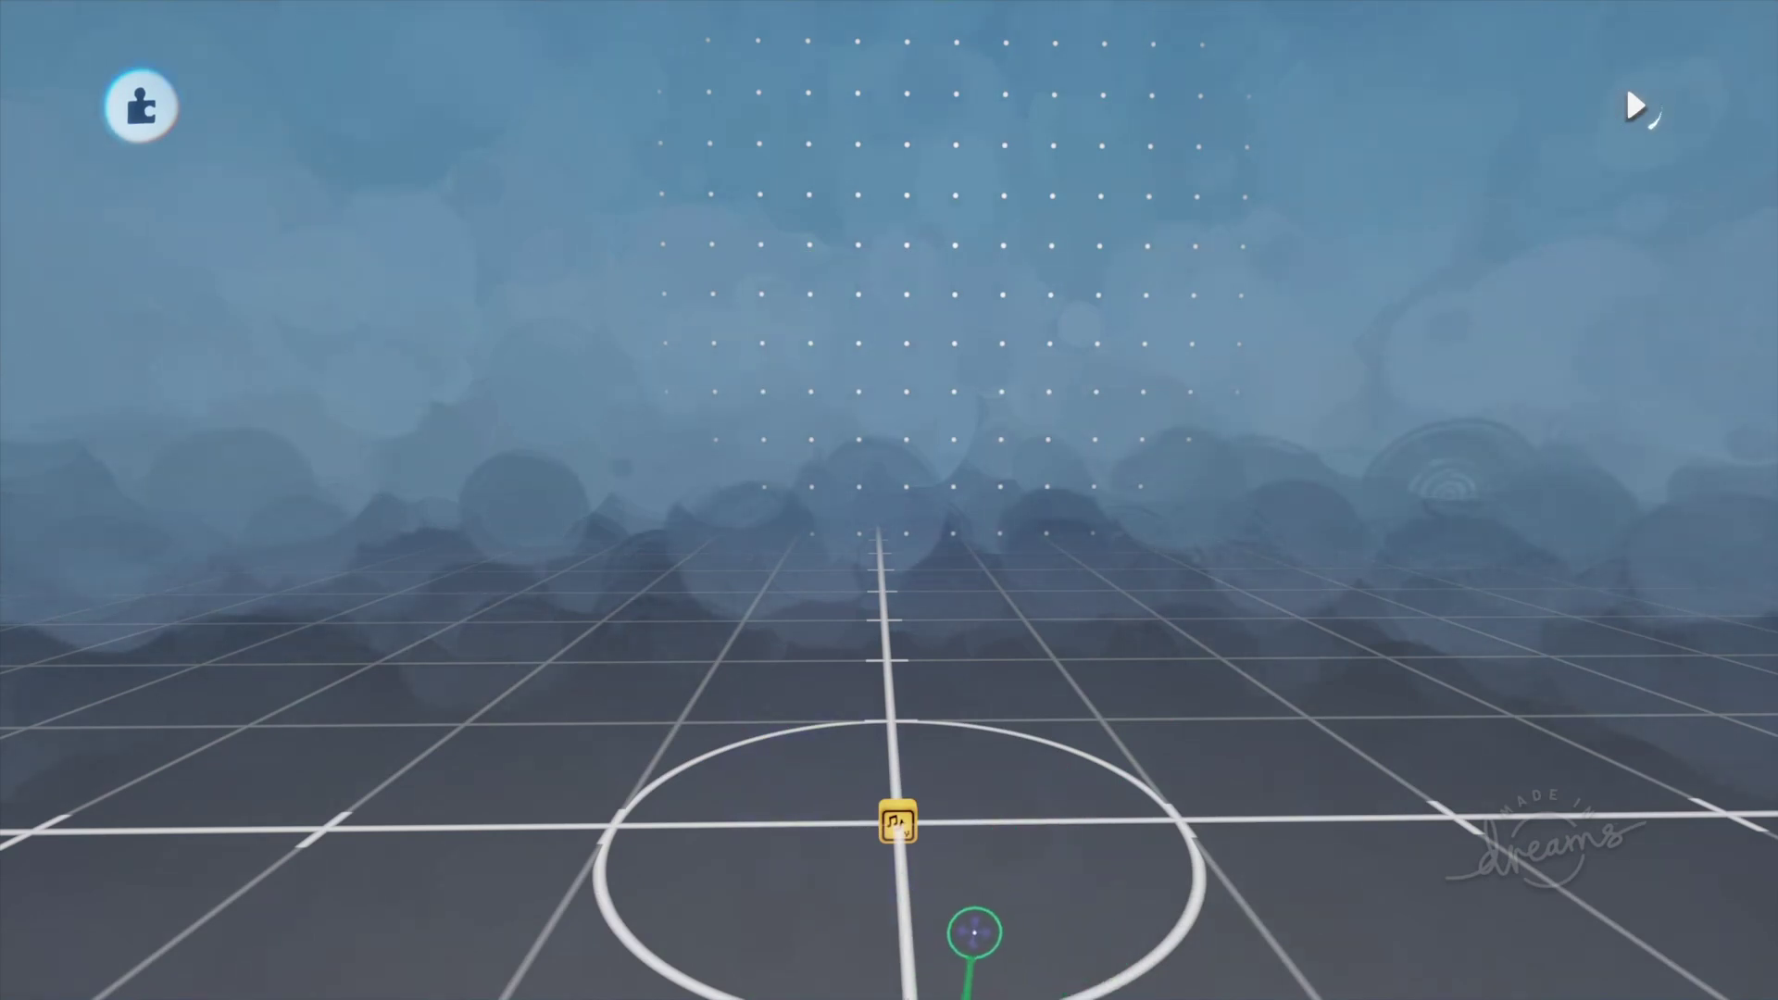
scroll(951, 987, up, 1)
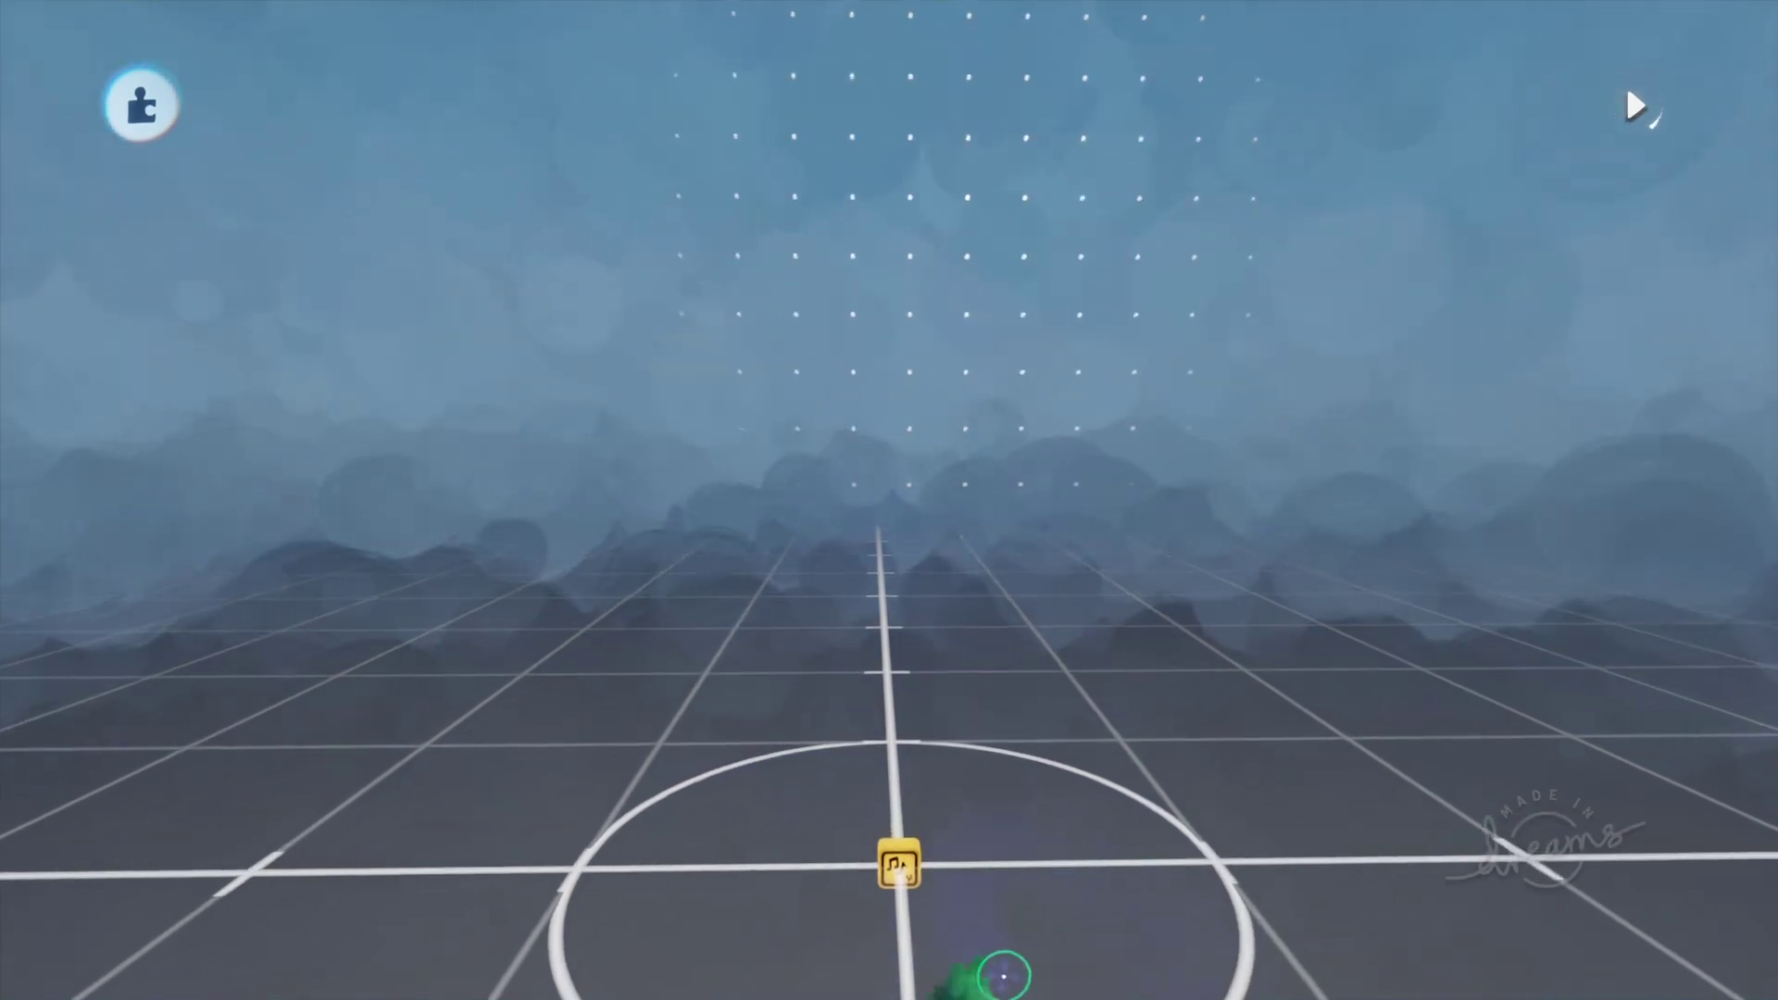